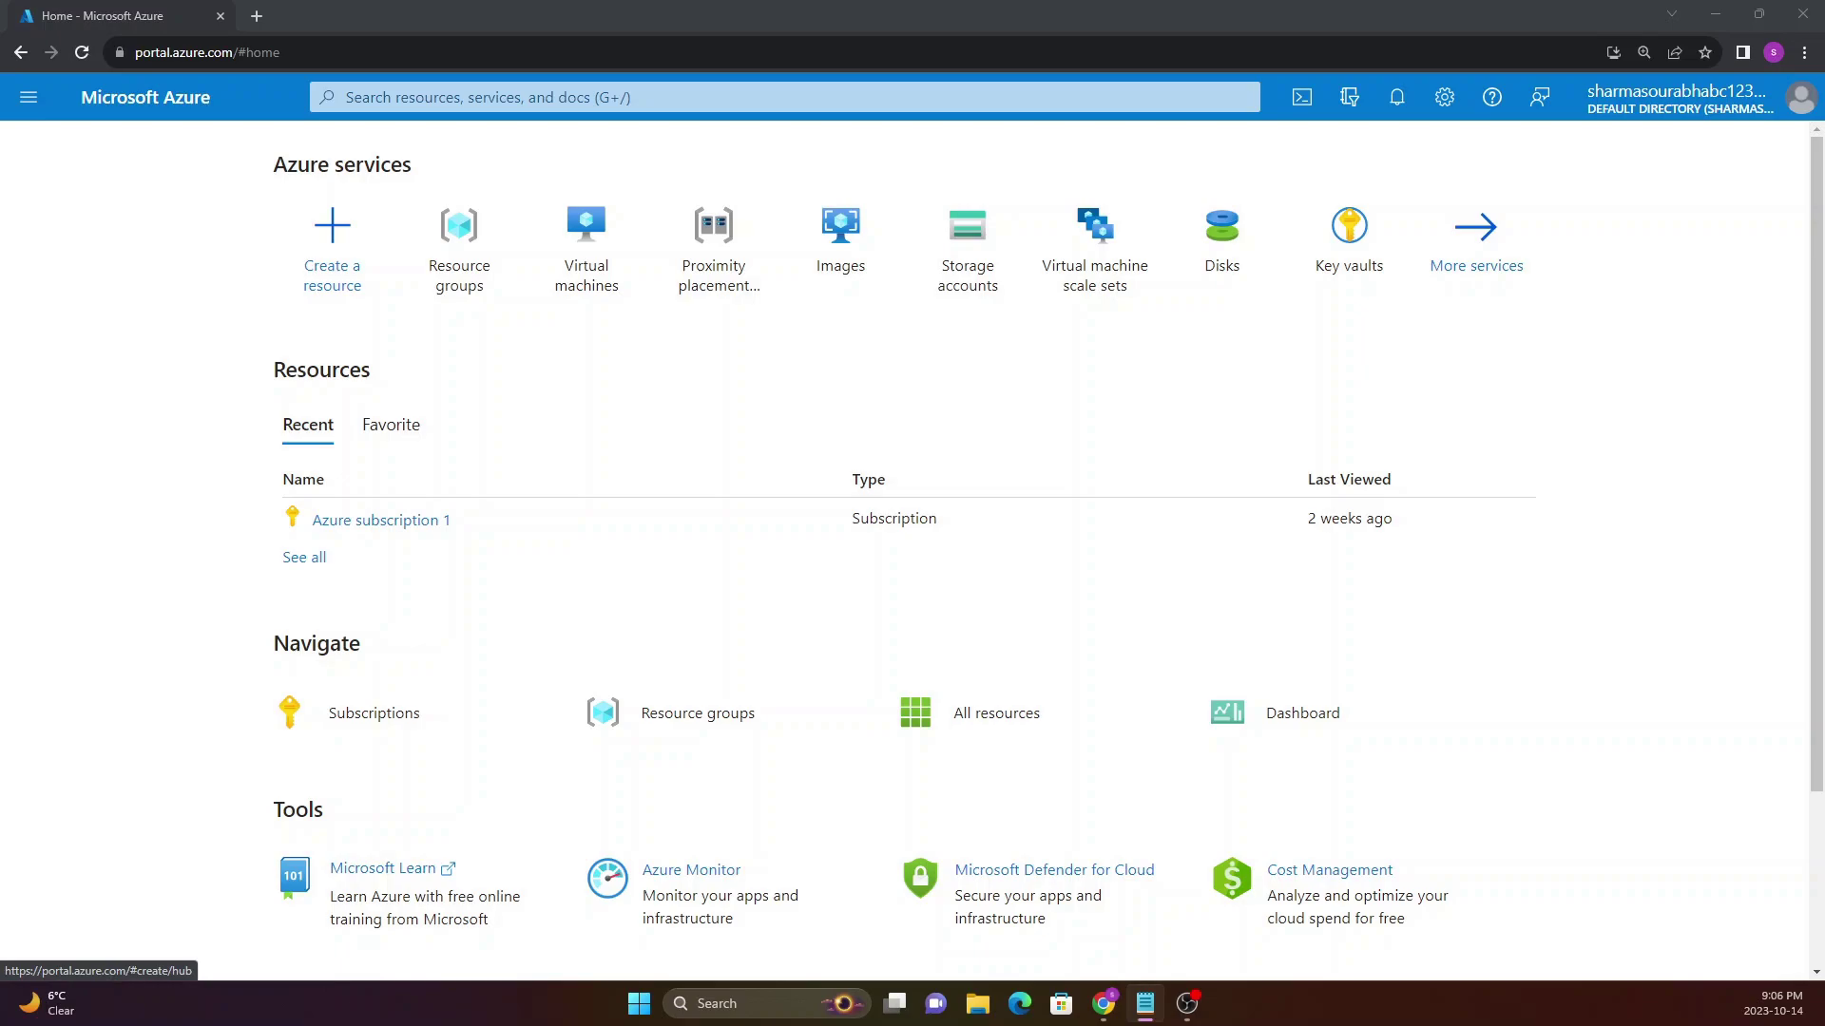
{"action": "left_click_drag", "start_coordinate": [240, 169], "coordinate": [384, 159]}
{"action": "left_click", "coordinate": [382, 156]}
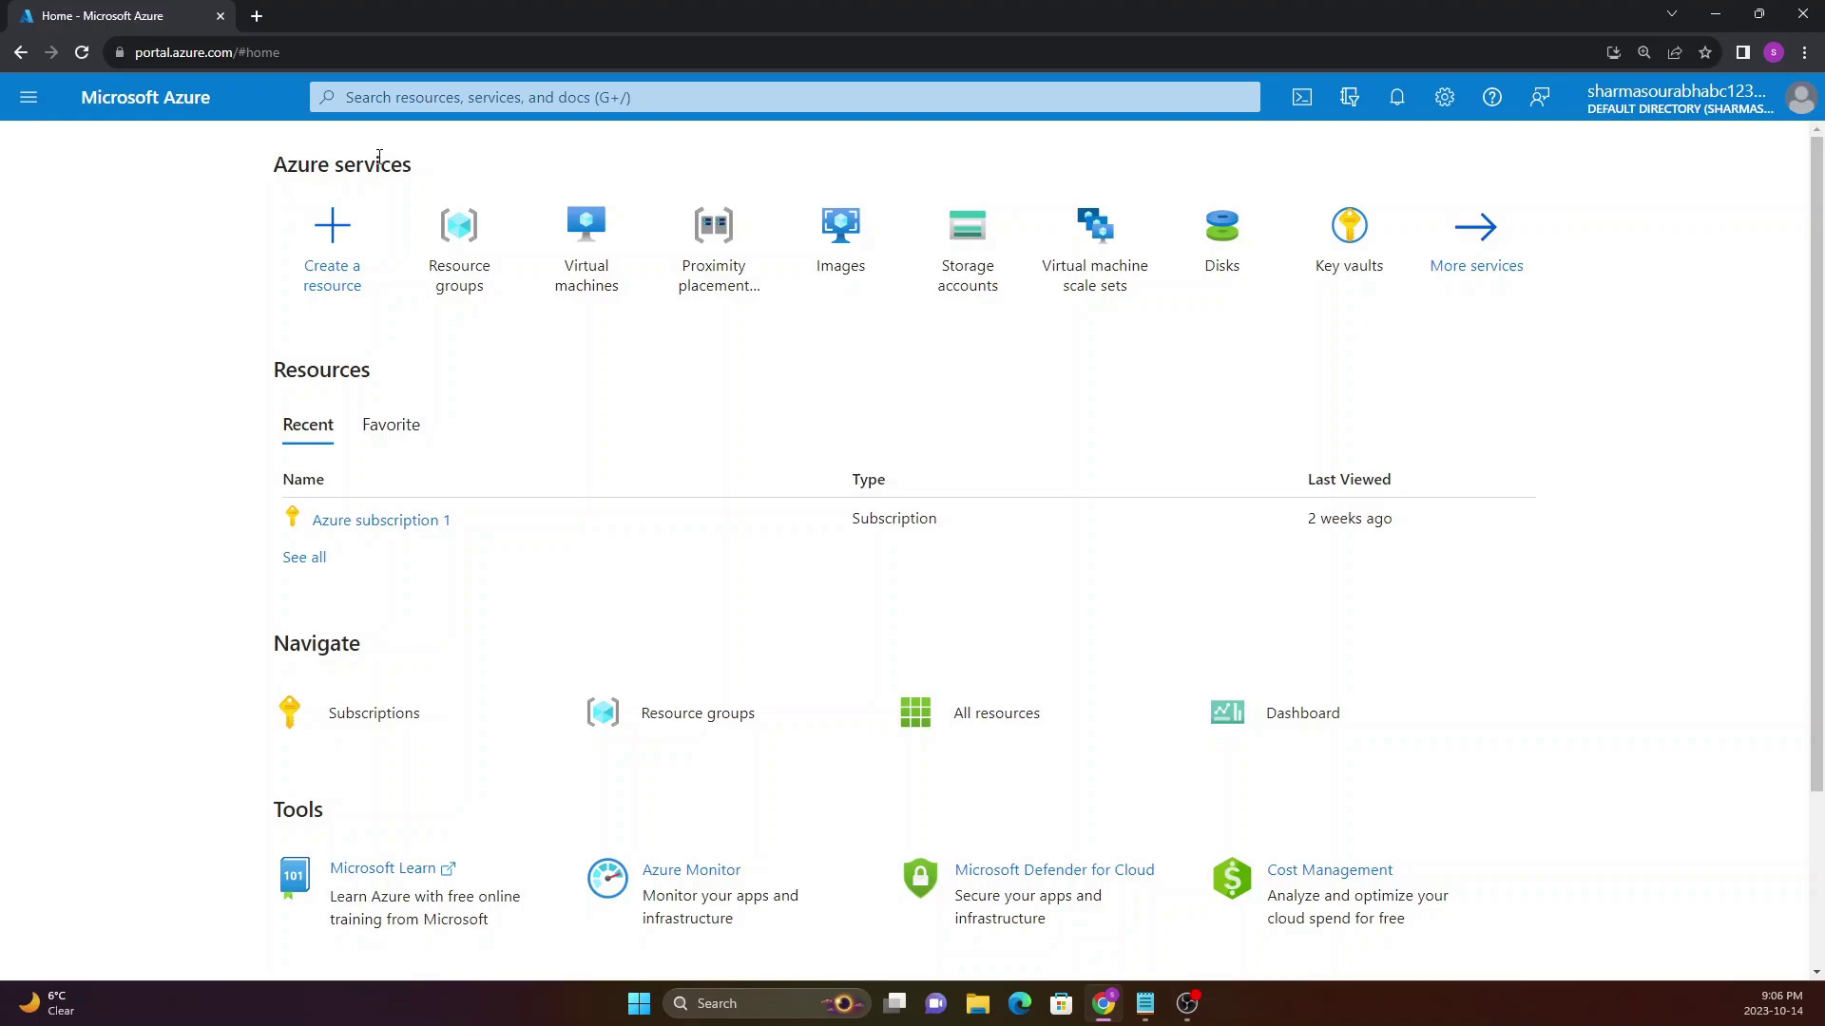
{"action": "mouse_move", "coordinate": [237, 171]}
{"action": "left_mouse_down"}
{"action": "mouse_move", "coordinate": [403, 162]}
{"action": "mouse_move", "coordinate": [263, 183]}
{"action": "left_mouse_up"}
{"action": "left_click", "coordinate": [446, 95]}
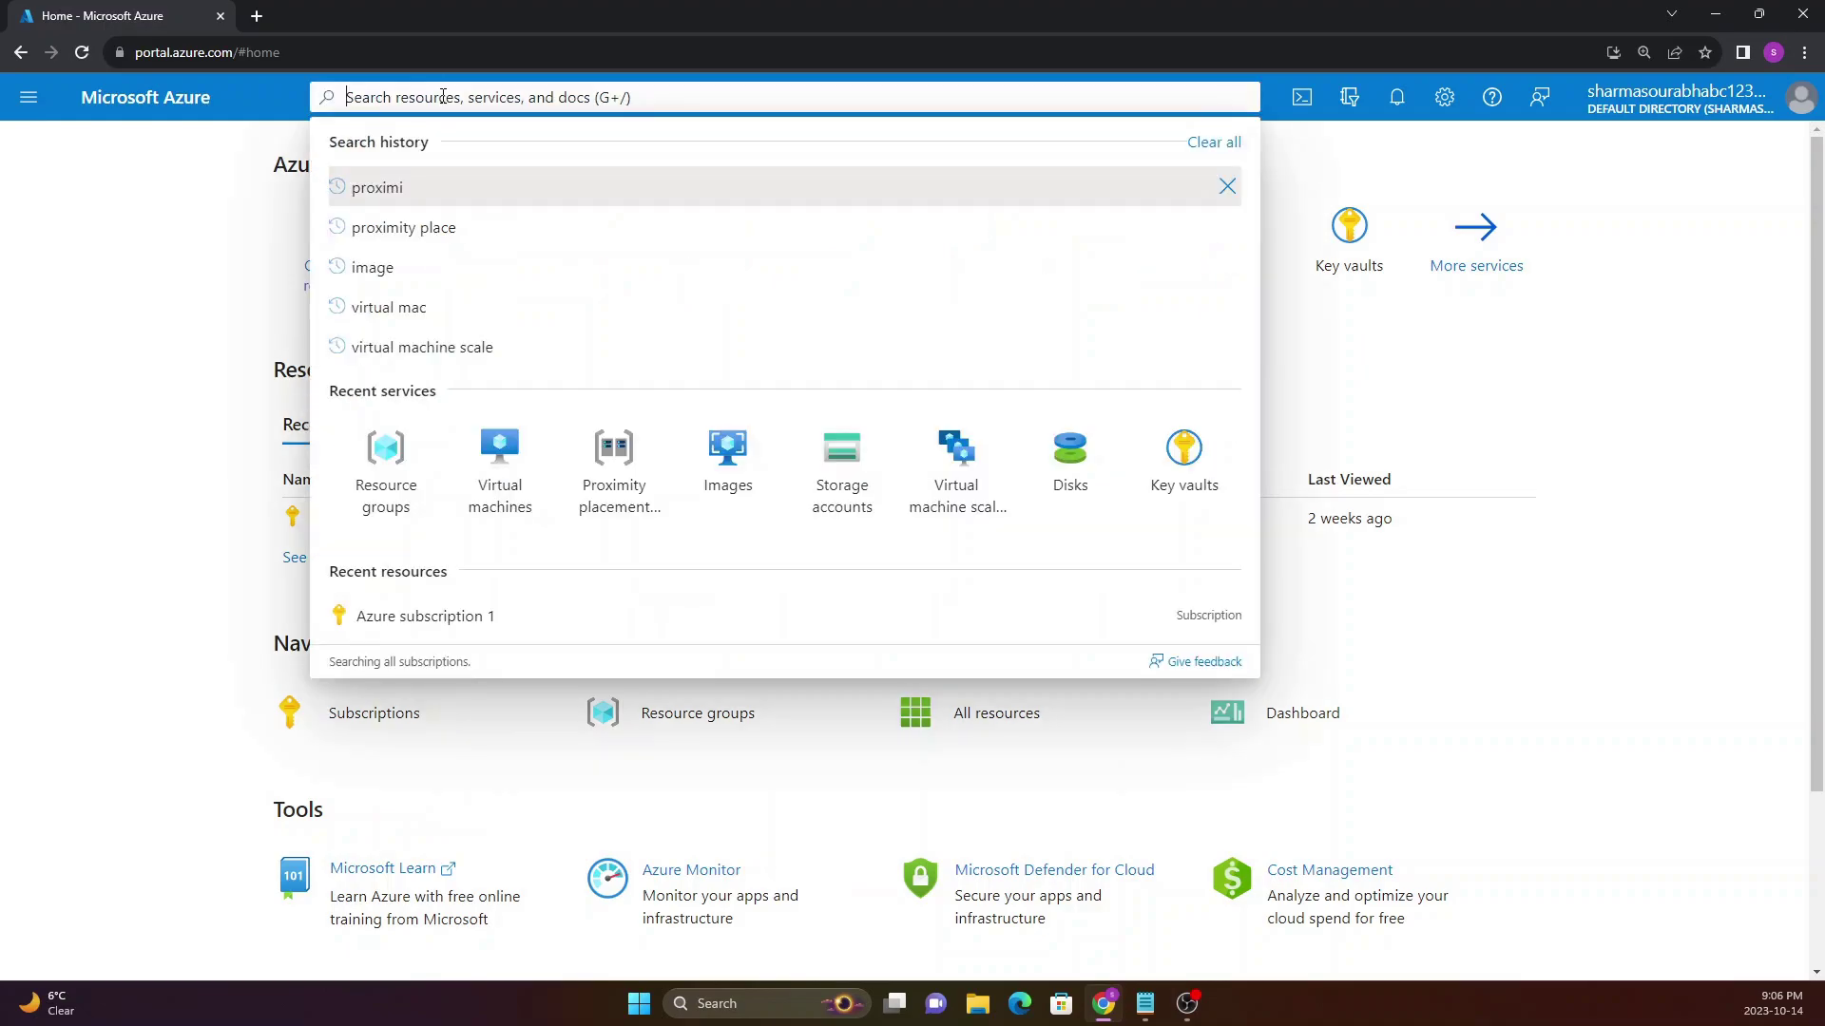
{"action": "type", "text": "azure we"}
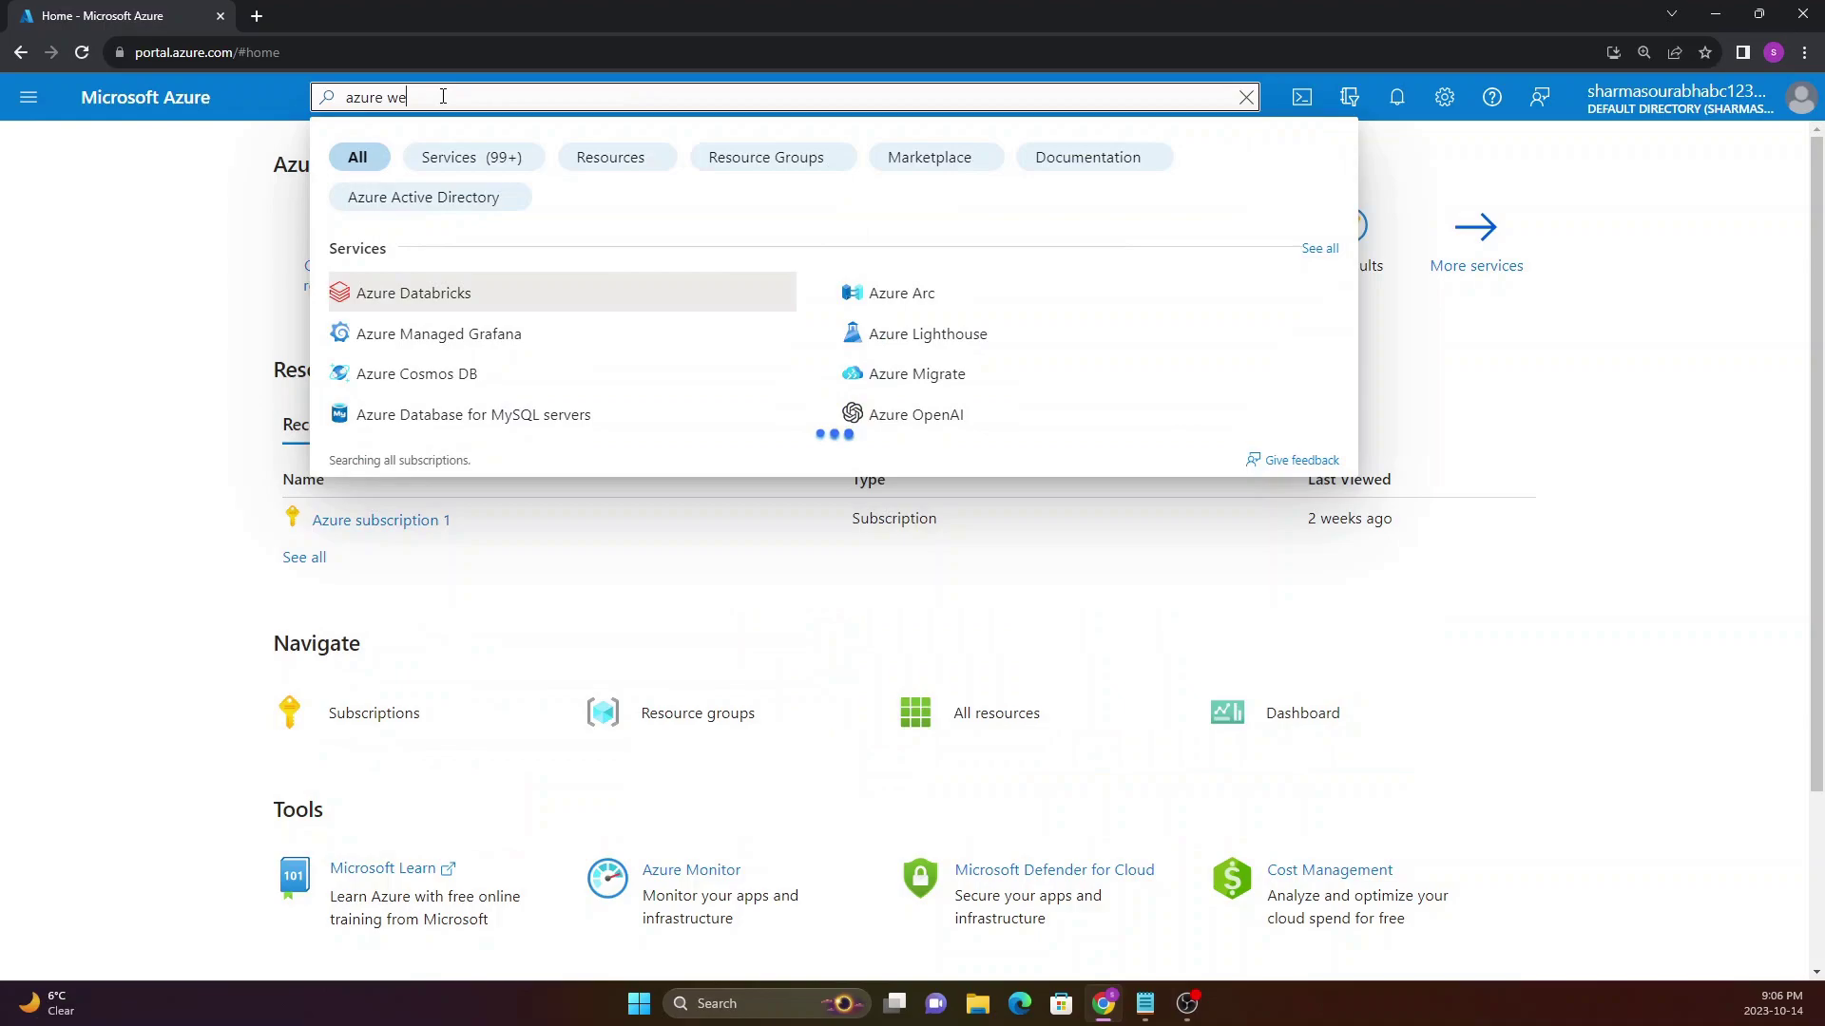
{"action": "type", "text": "b app"}
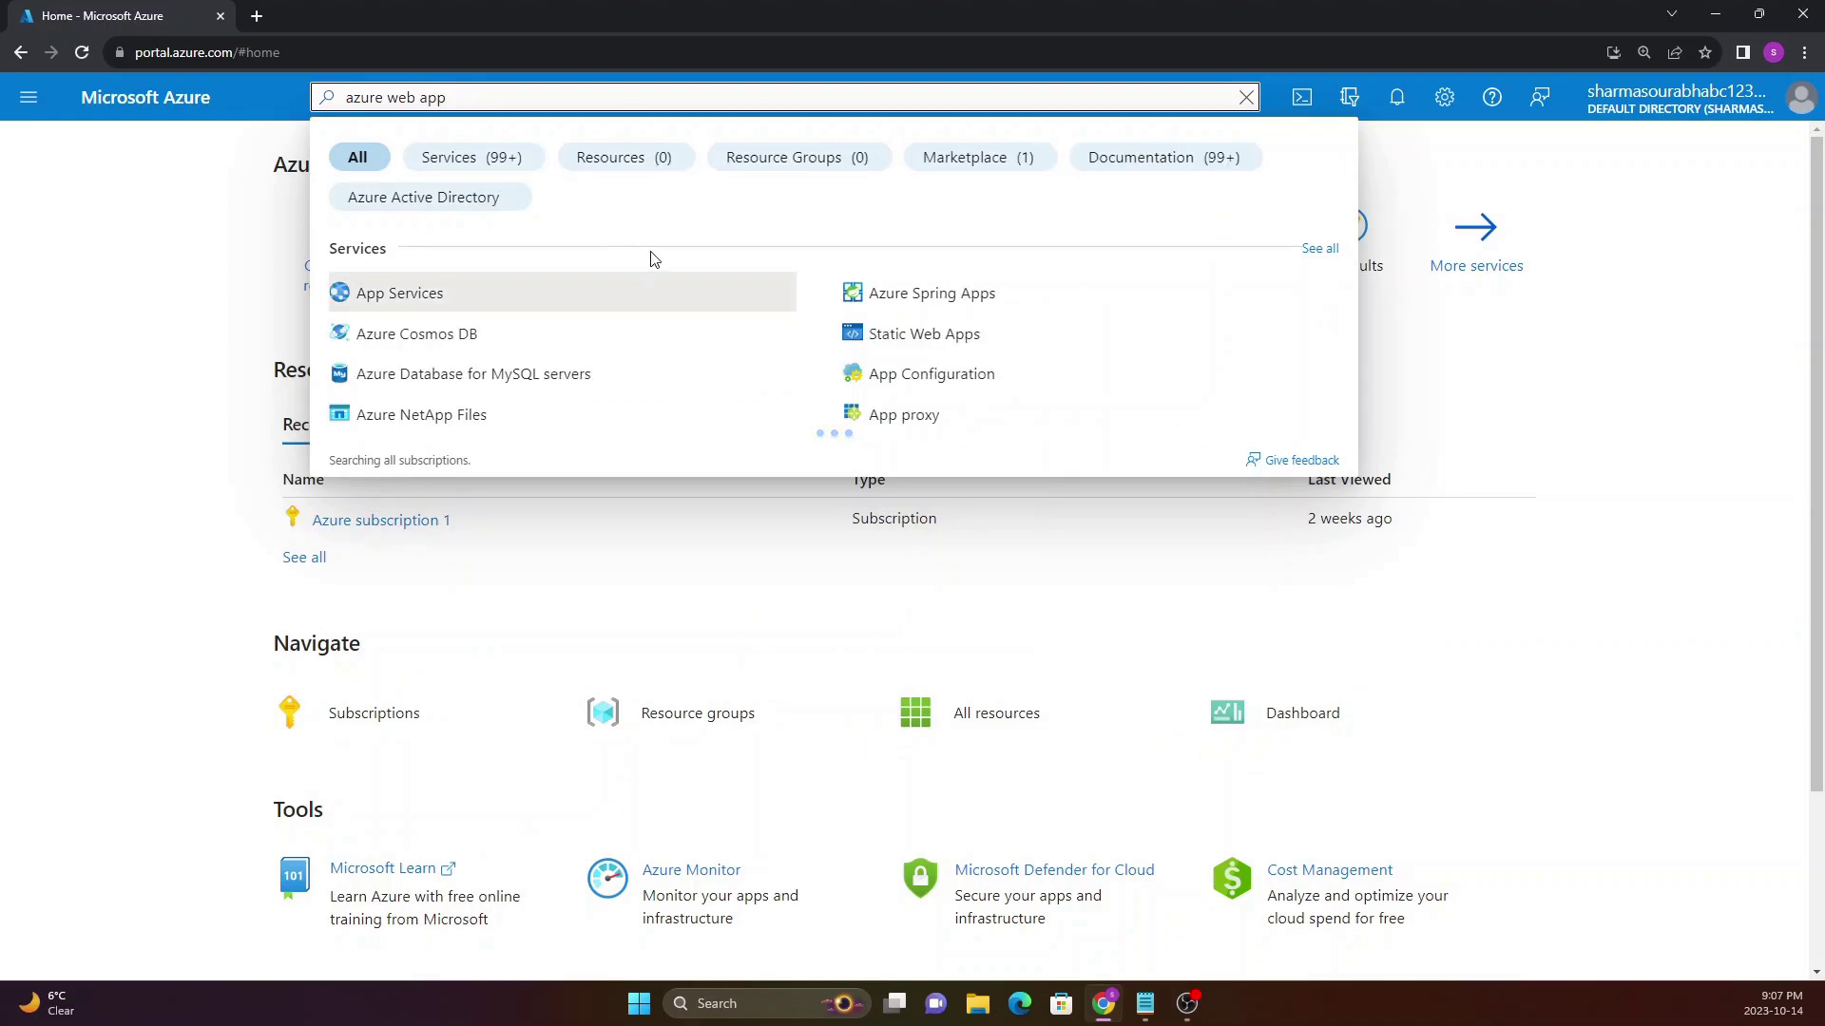
{"action": "key", "text": "BackSpace"}
{"action": "key", "text": "BackSpace"}
{"action": "key", "text": "BackSpace"}
{"action": "key", "text": "BackSpace"}
{"action": "key", "text": "BackSpace"}
{"action": "key", "text": "BackSpace"}
{"action": "key", "text": "BackSpace"}
{"action": "key", "text": "BackSpace"}
{"action": "key", "text": "BackSpace"}
{"action": "key", "text": "BackSpace"}
{"action": "key", "text": "BackSpace"}
{"action": "key", "text": "BackSpace"}
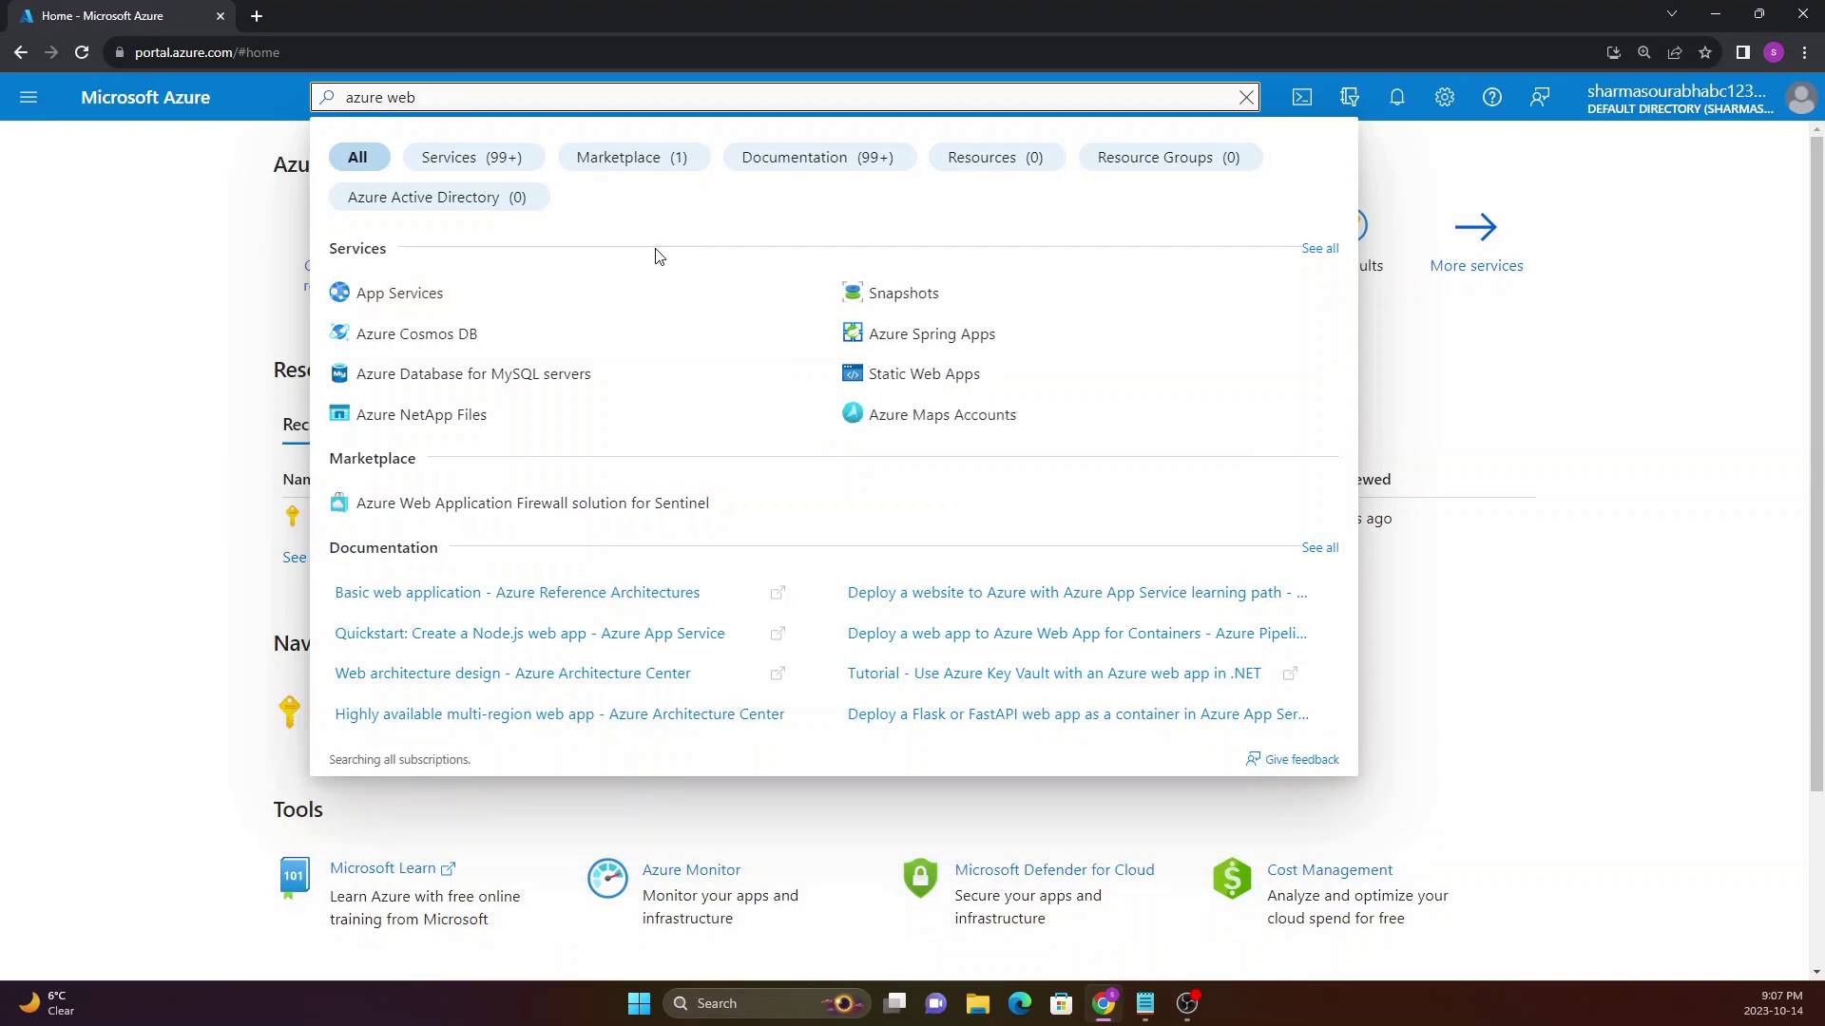
{"action": "type", "text": "a"}
{"action": "key", "text": "BackSpace"}
Search the portal for "web app" and open the App Services service
{"action": "type", "text": "web app"}
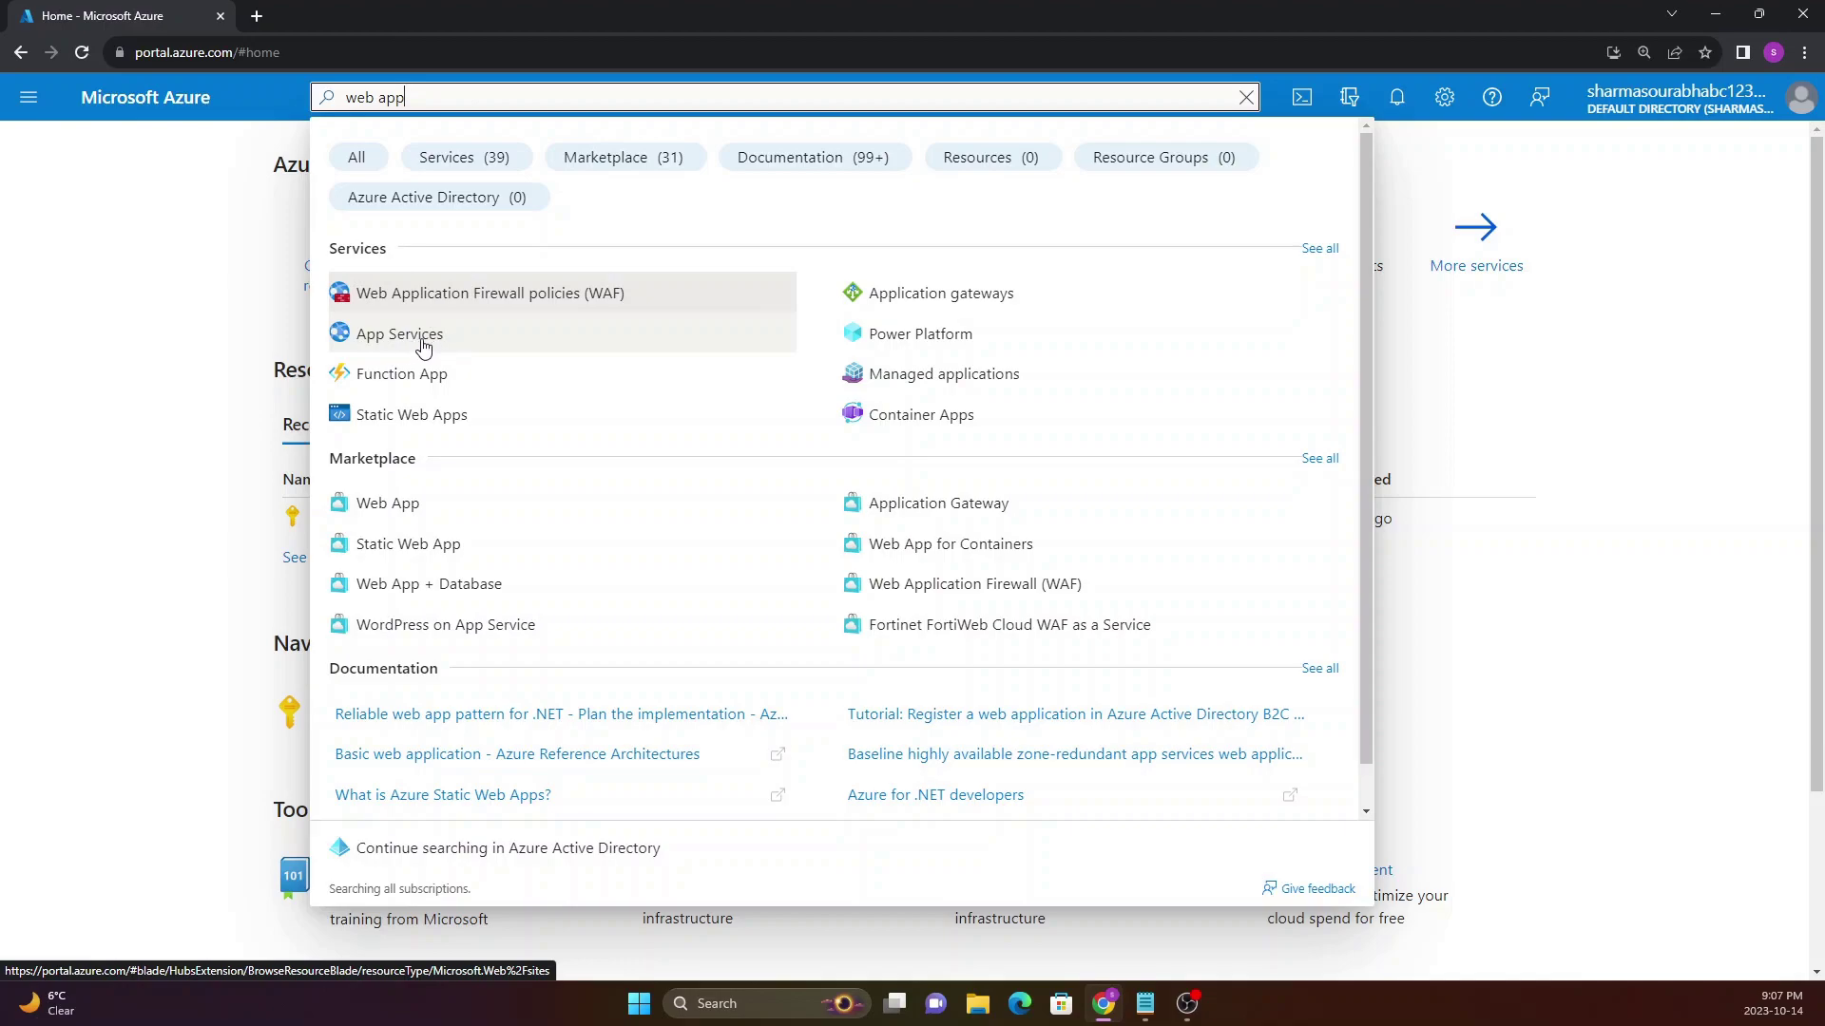
{"action": "left_click", "coordinate": [406, 345]}
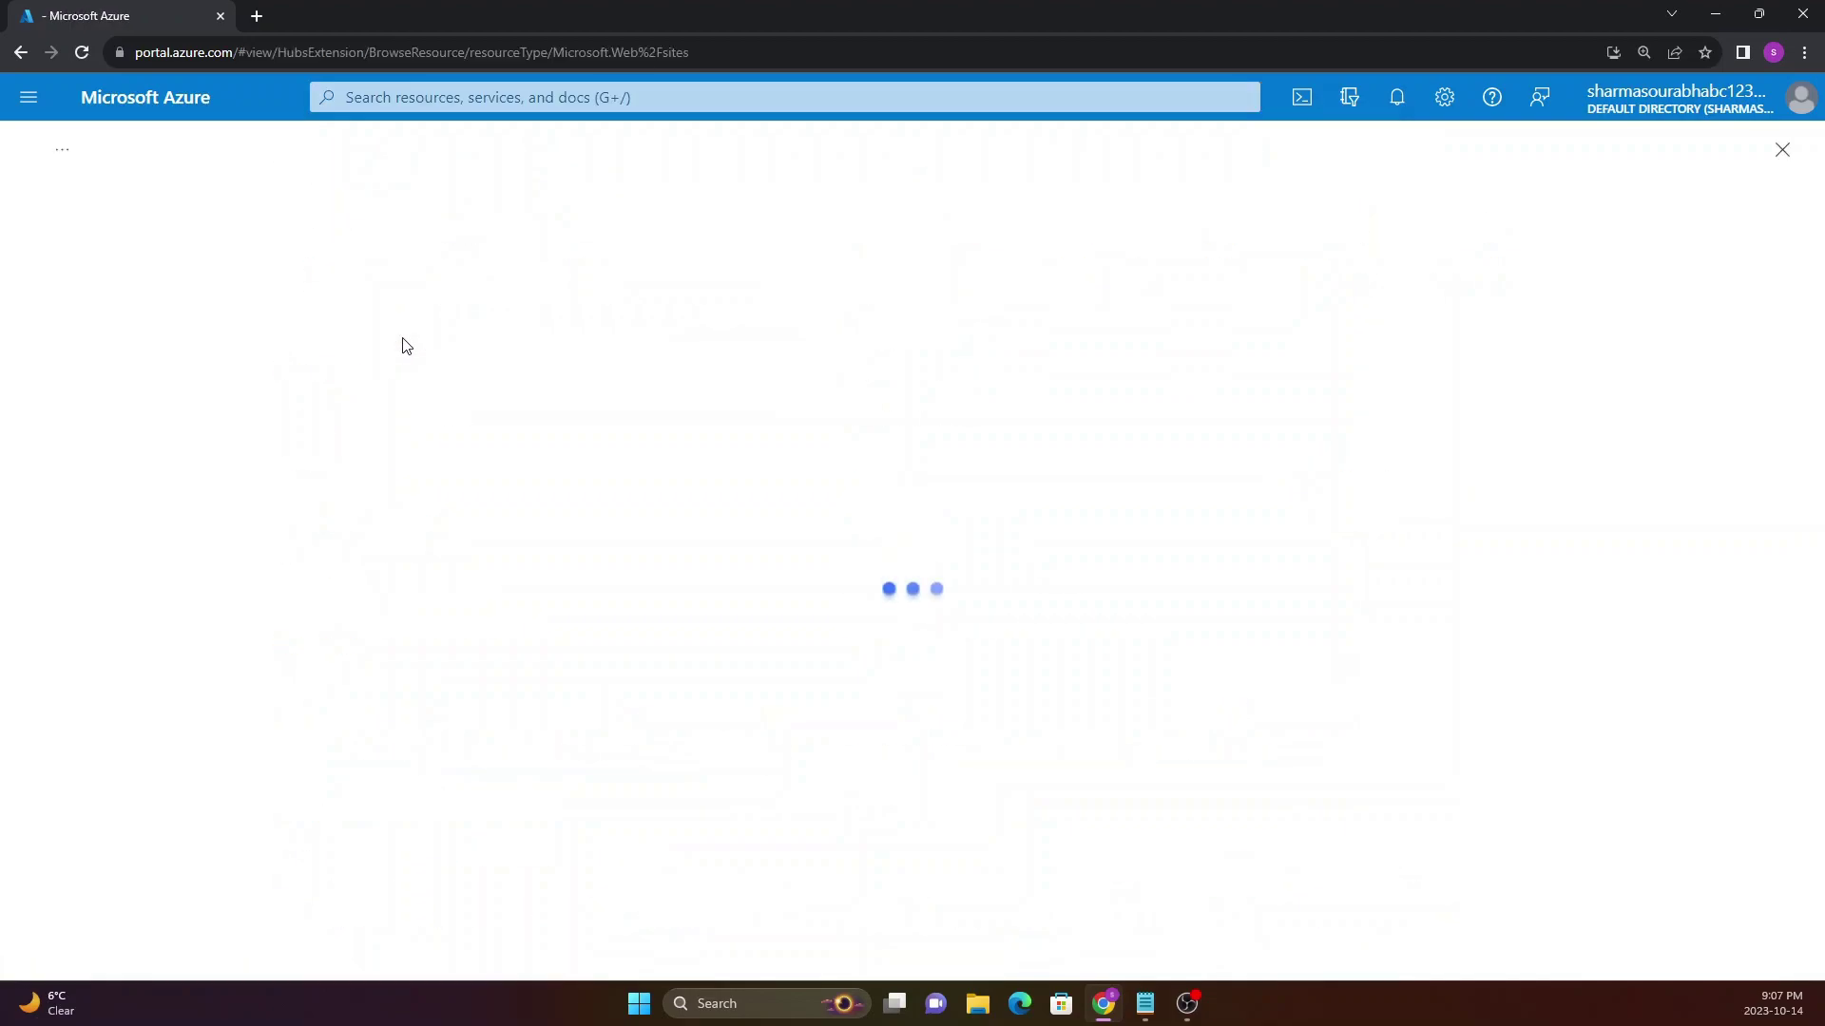
Start creating a new Web App from the App Services page
{"action": "left_click", "coordinate": [93, 262]}
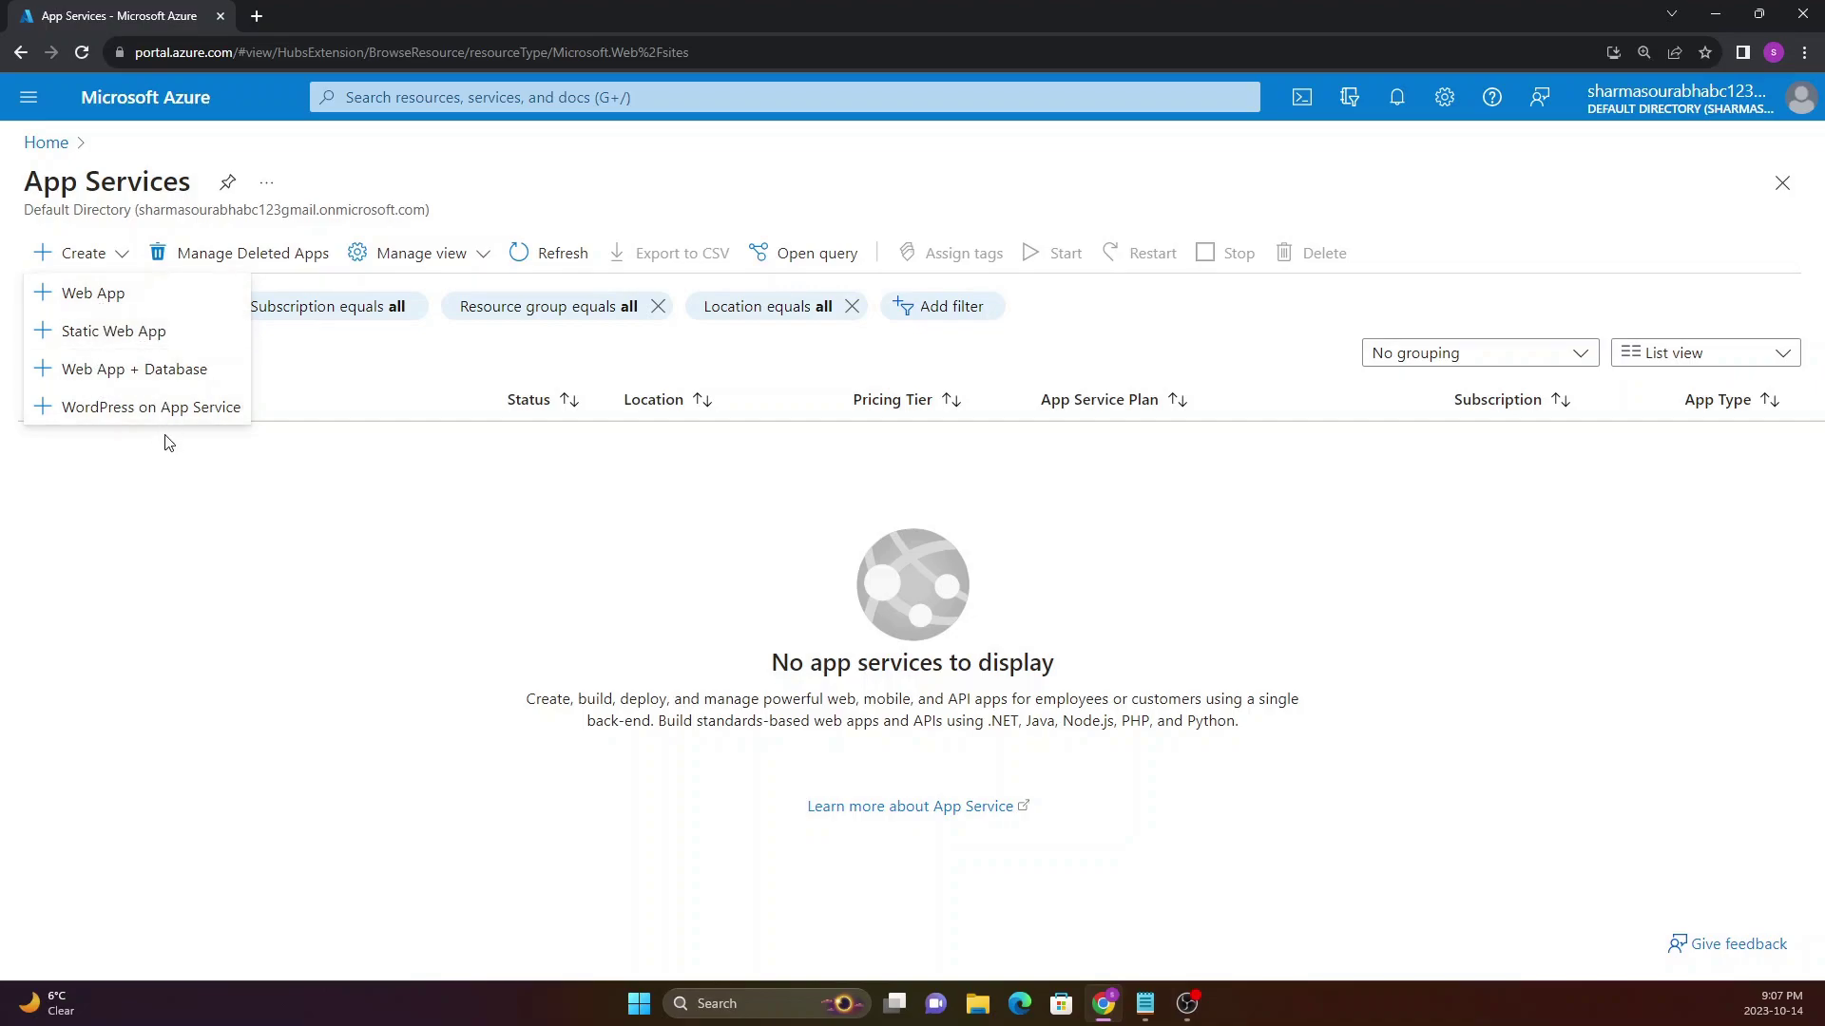
{"action": "left_click", "coordinate": [102, 302]}
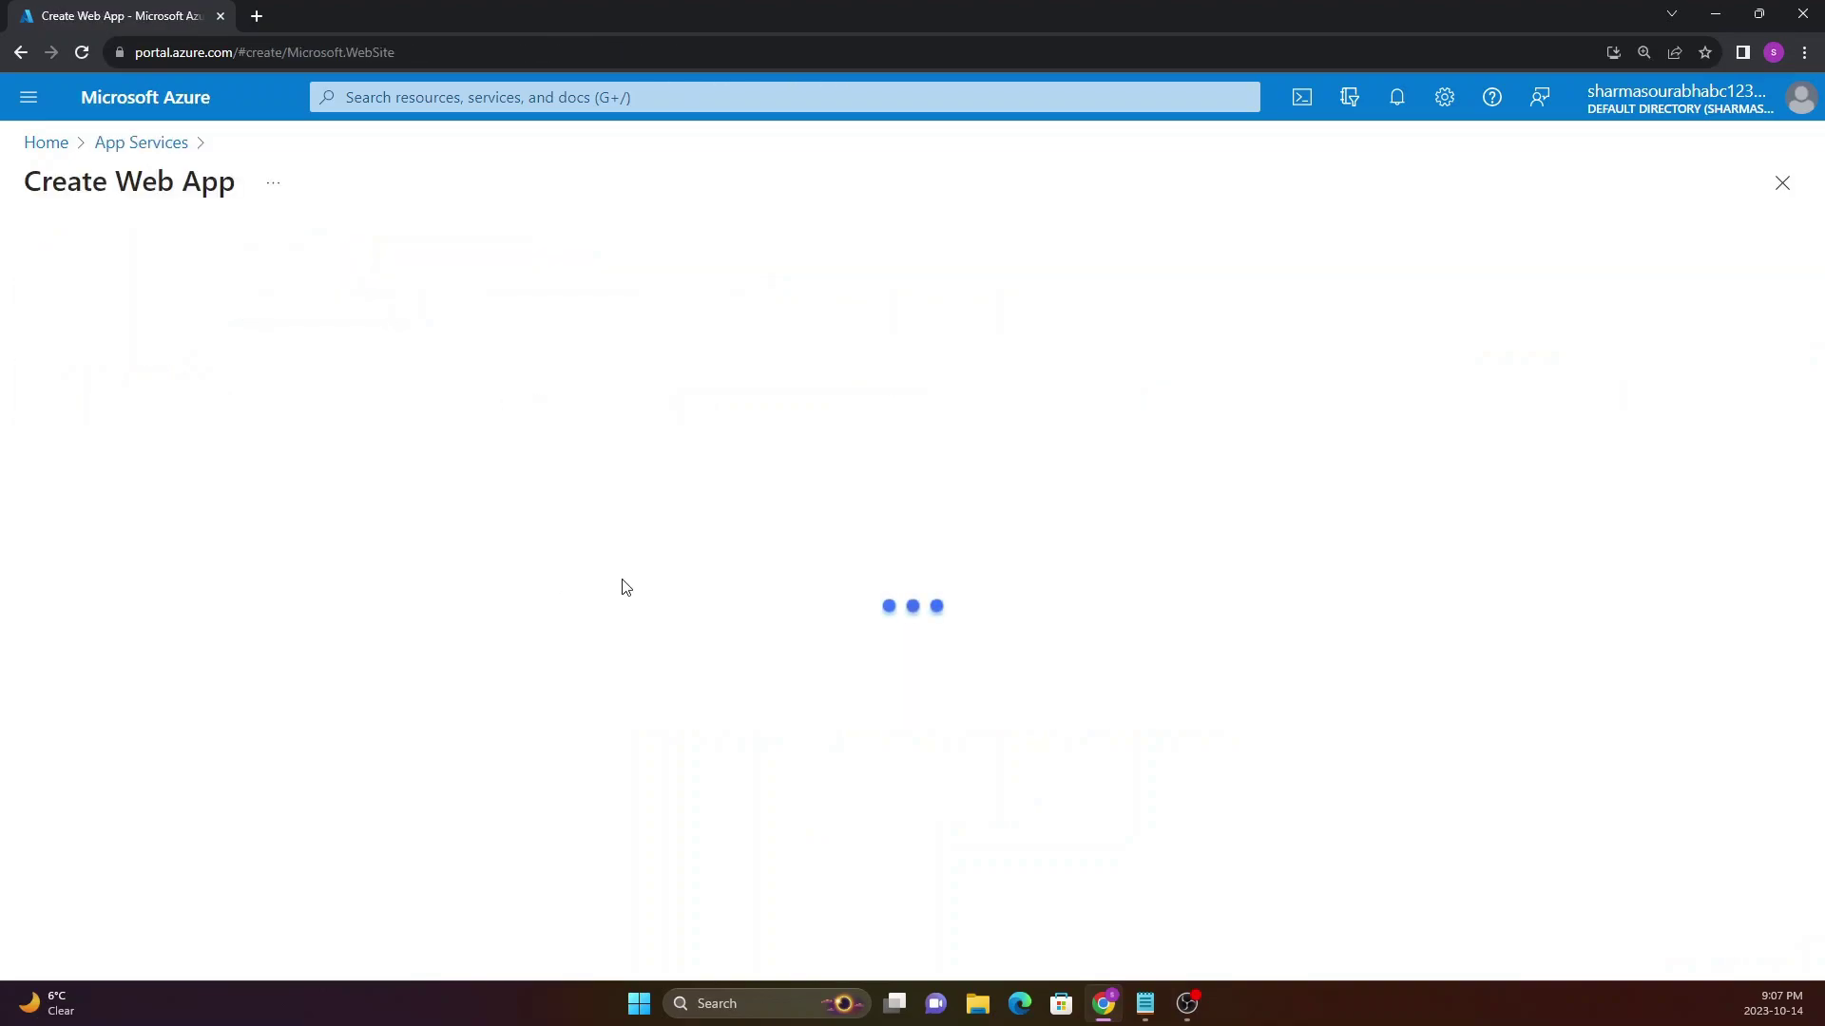
{"action": "left_click_drag", "start_coordinate": [42, 182], "coordinate": [182, 183]}
{"action": "left_click", "coordinate": [183, 184]}
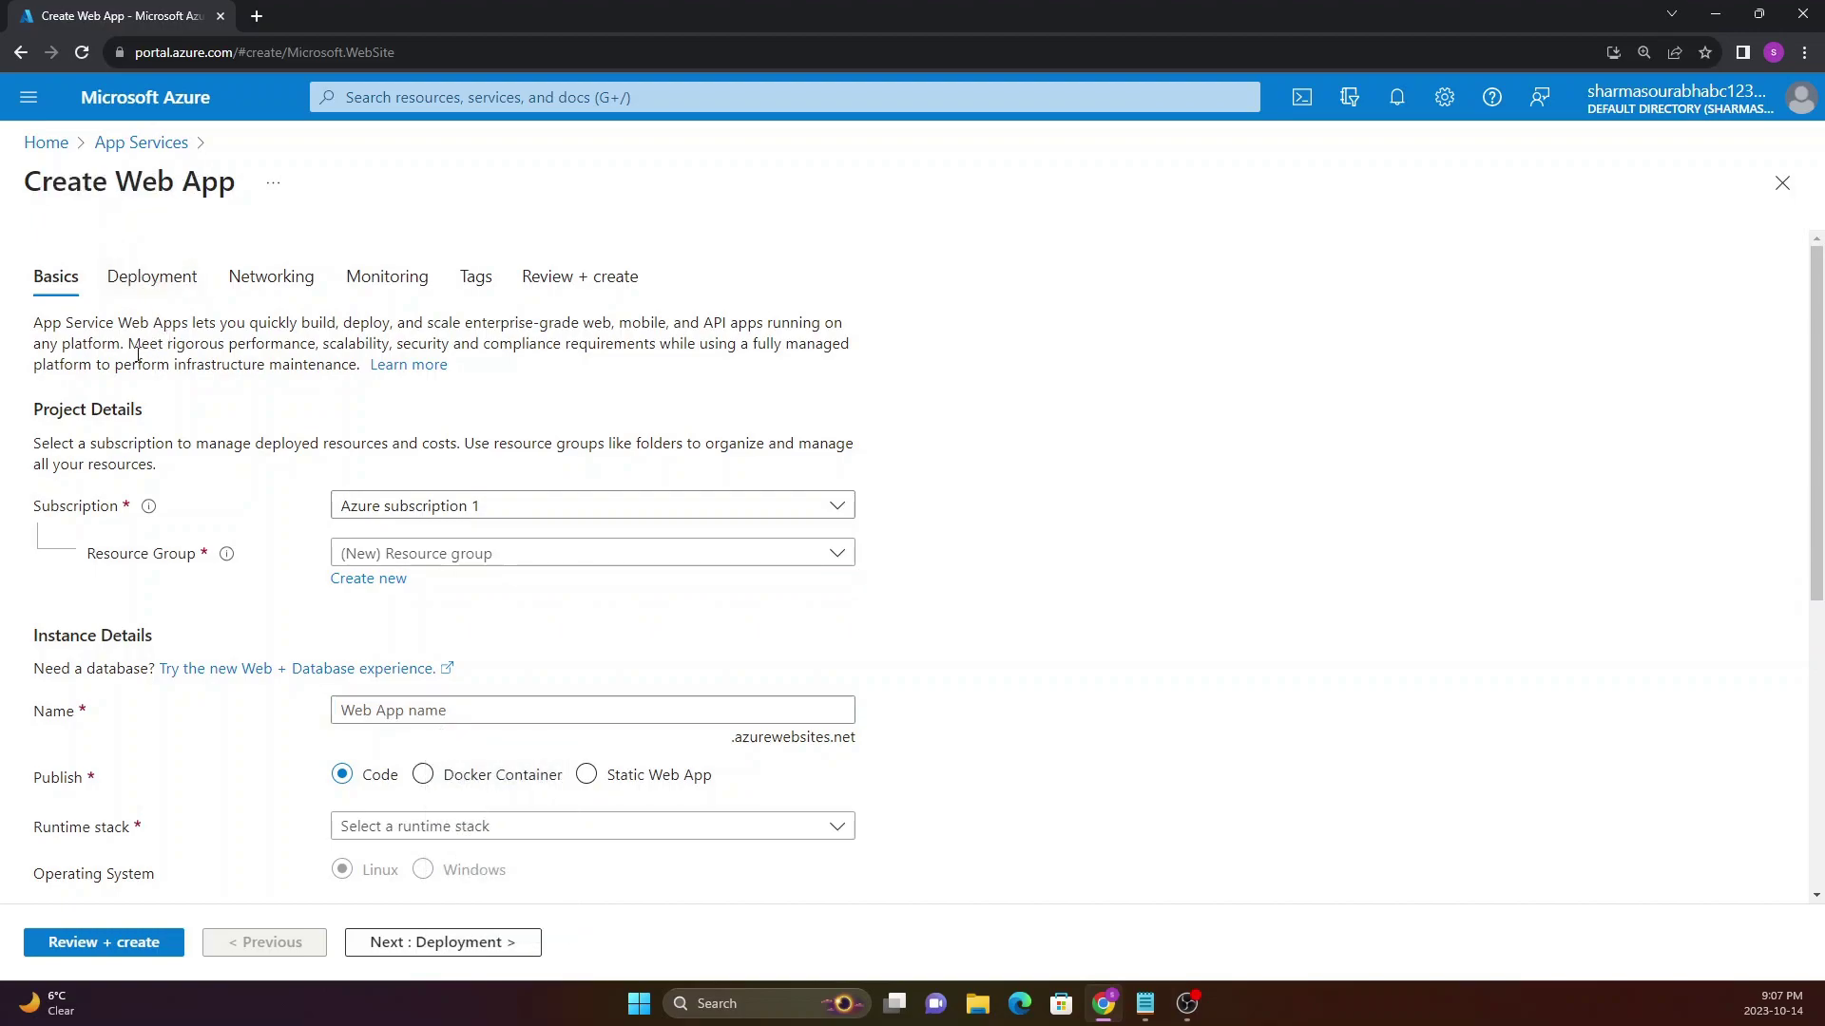
Create a new resource group named TEST for the web app
{"action": "left_click", "coordinate": [358, 582]}
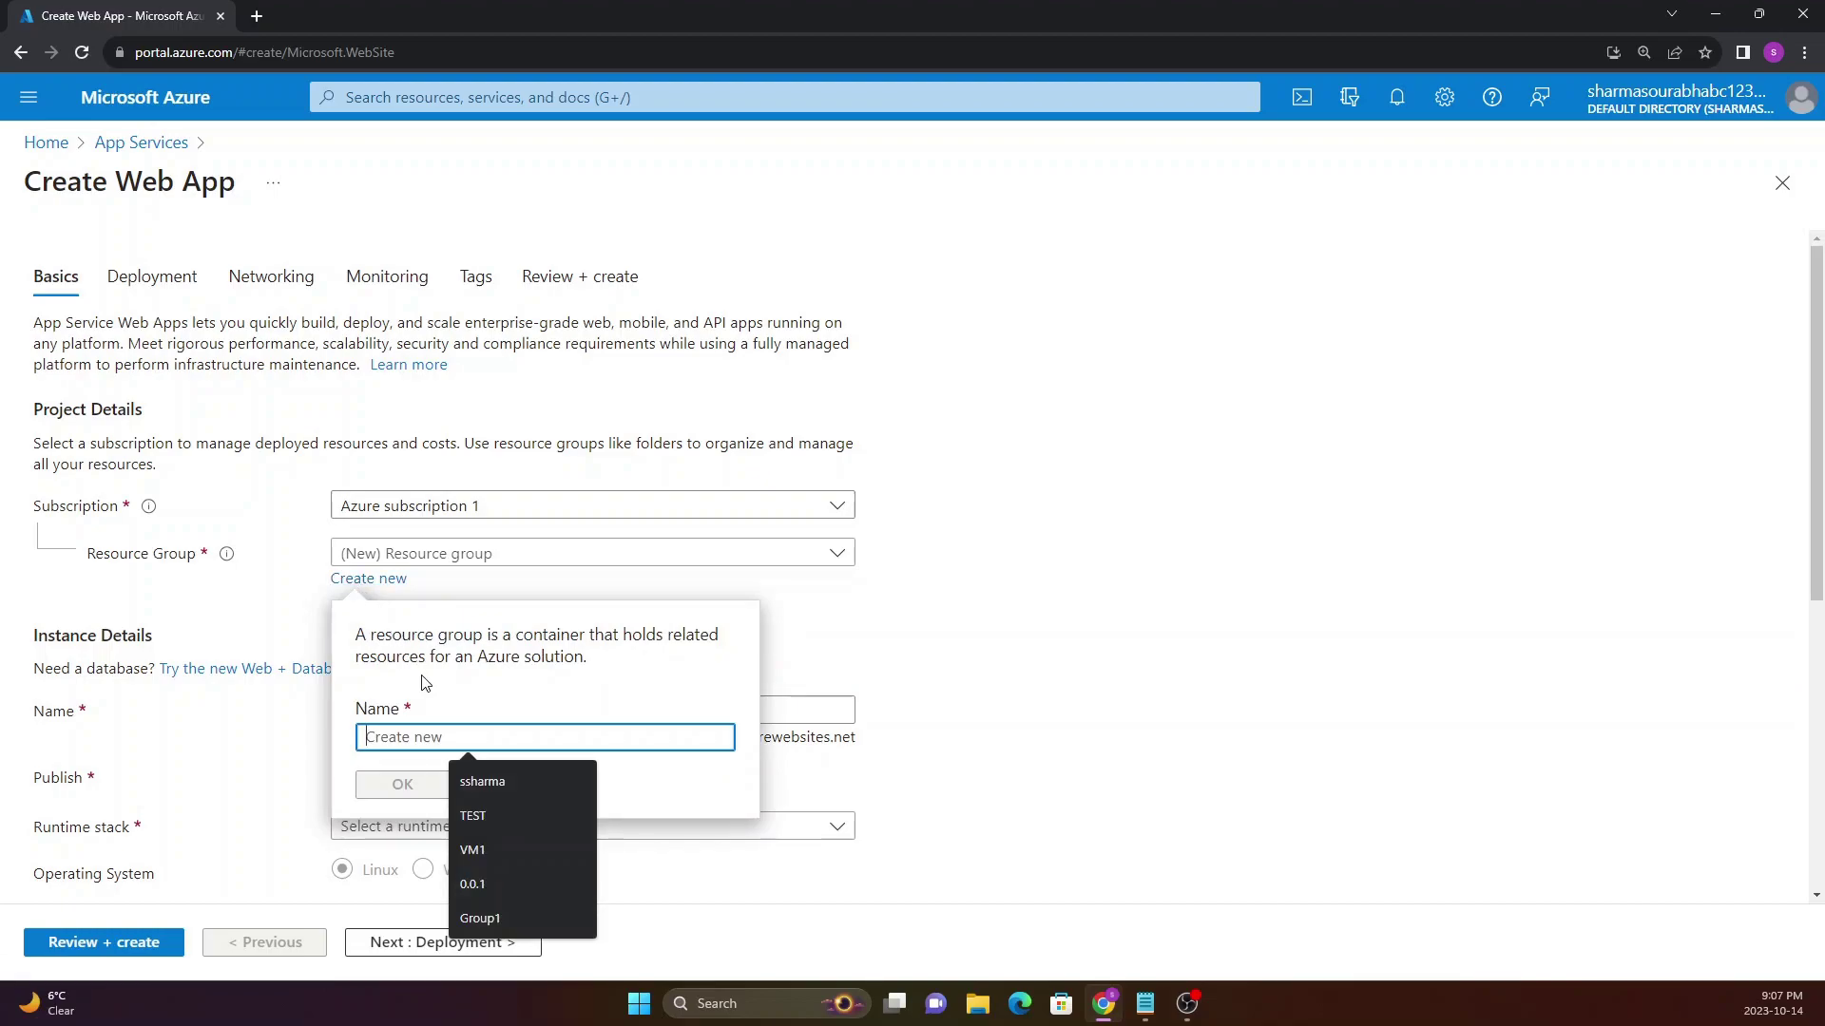
{"action": "type", "text": "TEST"}
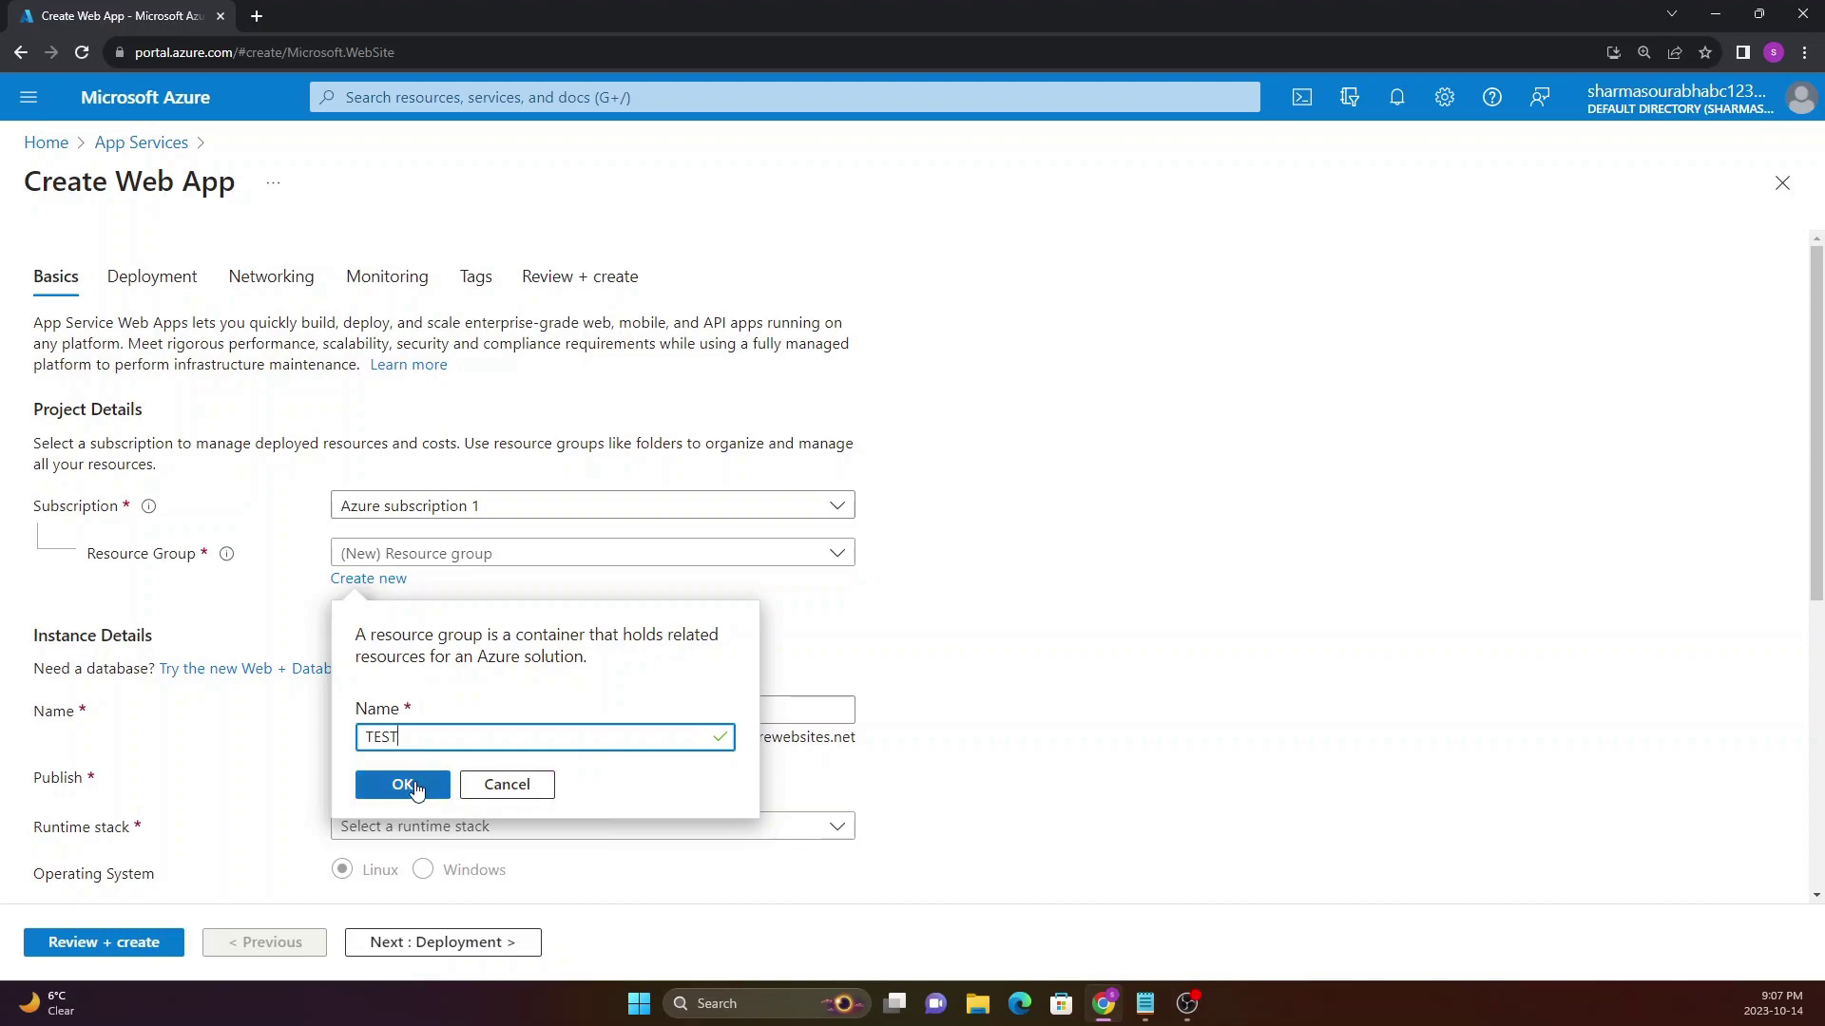
{"action": "left_click", "coordinate": [420, 788]}
Name the web app sharmait in the instance details
{"action": "scroll", "coordinate": [147, 619], "scroll_direction": "down", "scroll_amount": 2}
{"action": "double_click", "coordinate": [48, 518]}
{"action": "left_click_drag", "start_coordinate": [72, 520], "coordinate": [275, 531]}
{"action": "left_click", "coordinate": [274, 524]}
{"action": "left_click", "coordinate": [385, 525]}
{"action": "left_click", "coordinate": [283, 535]}
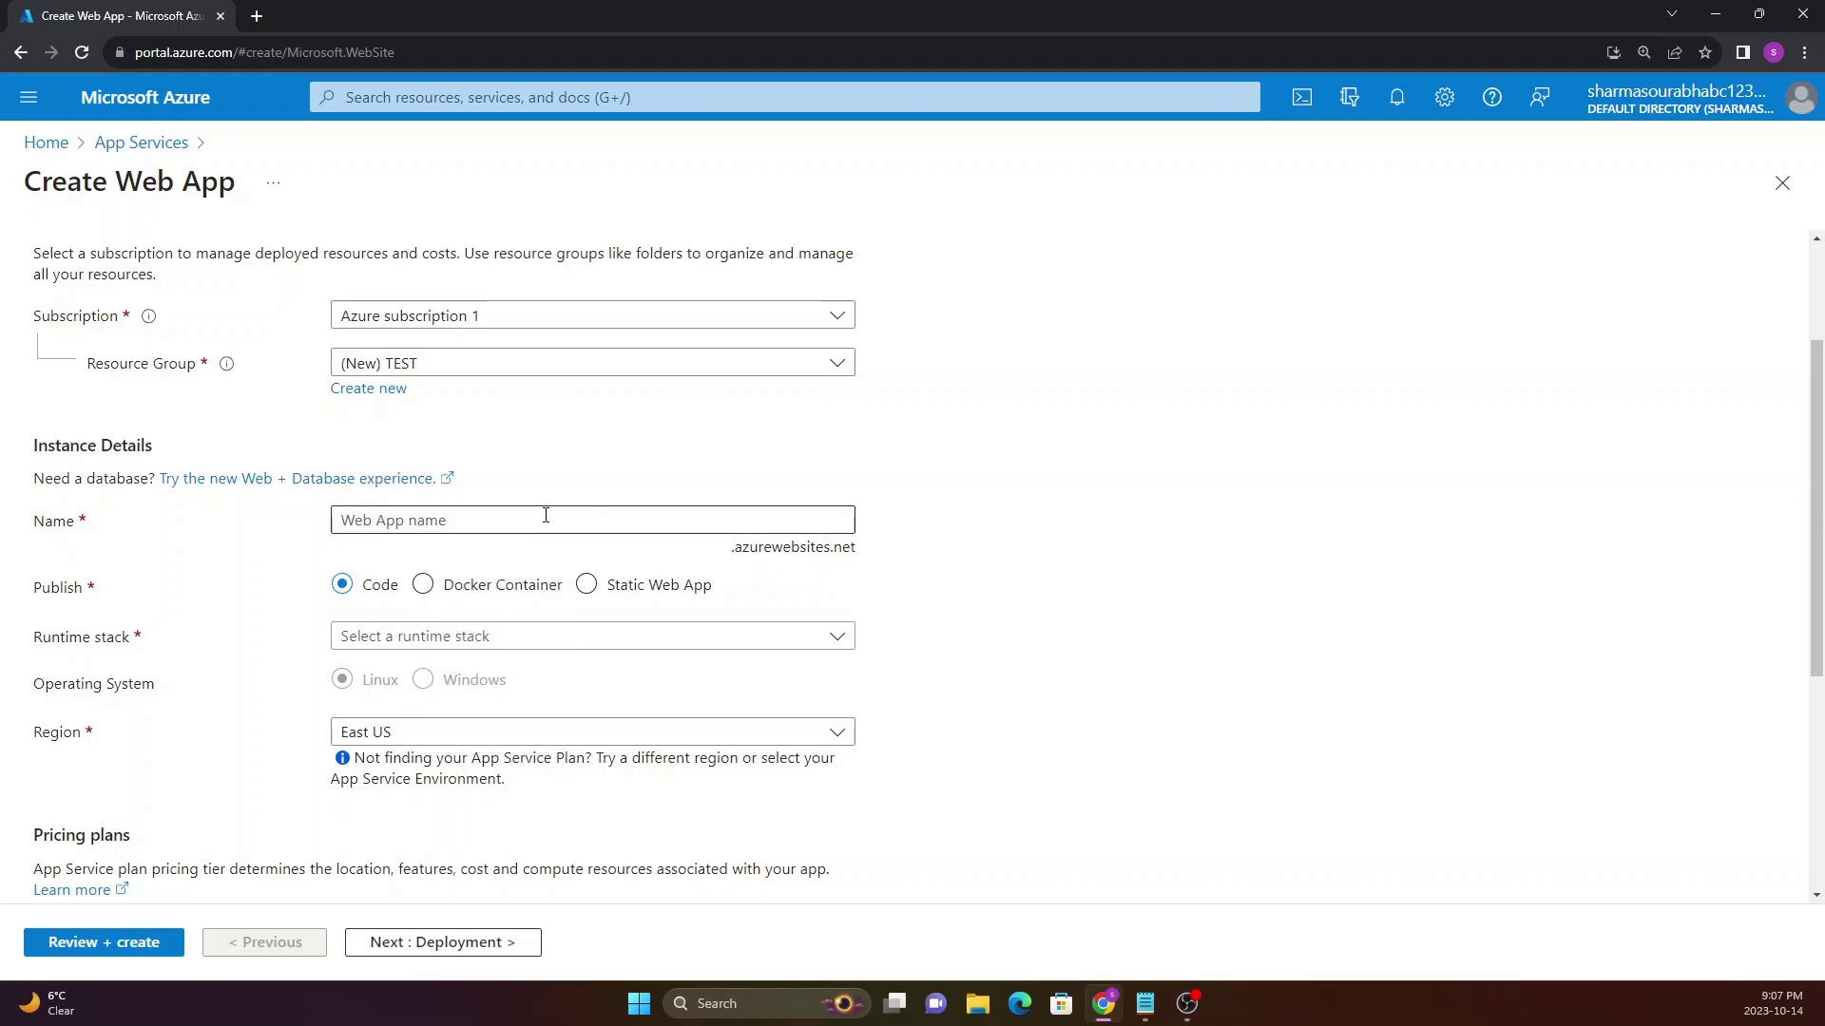
{"action": "left_click", "coordinate": [514, 520]}
{"action": "left_click", "coordinate": [300, 520]}
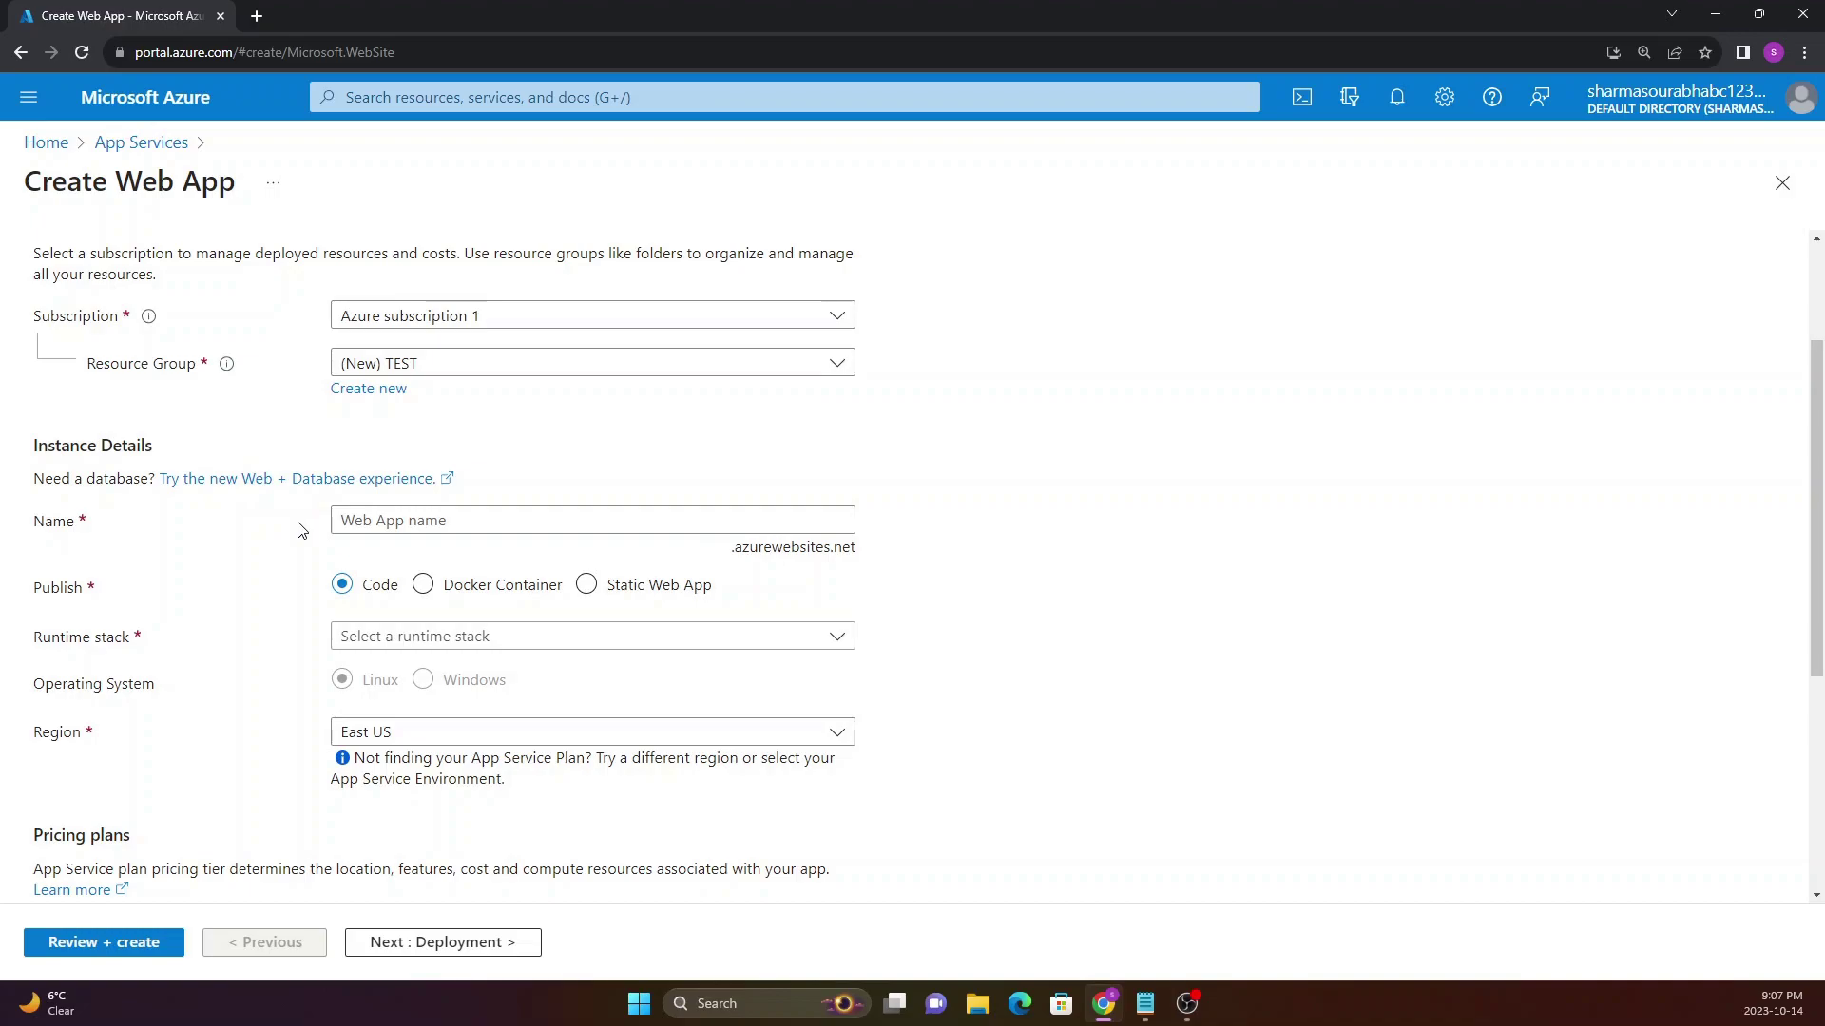
{"action": "left_click", "coordinate": [472, 522]}
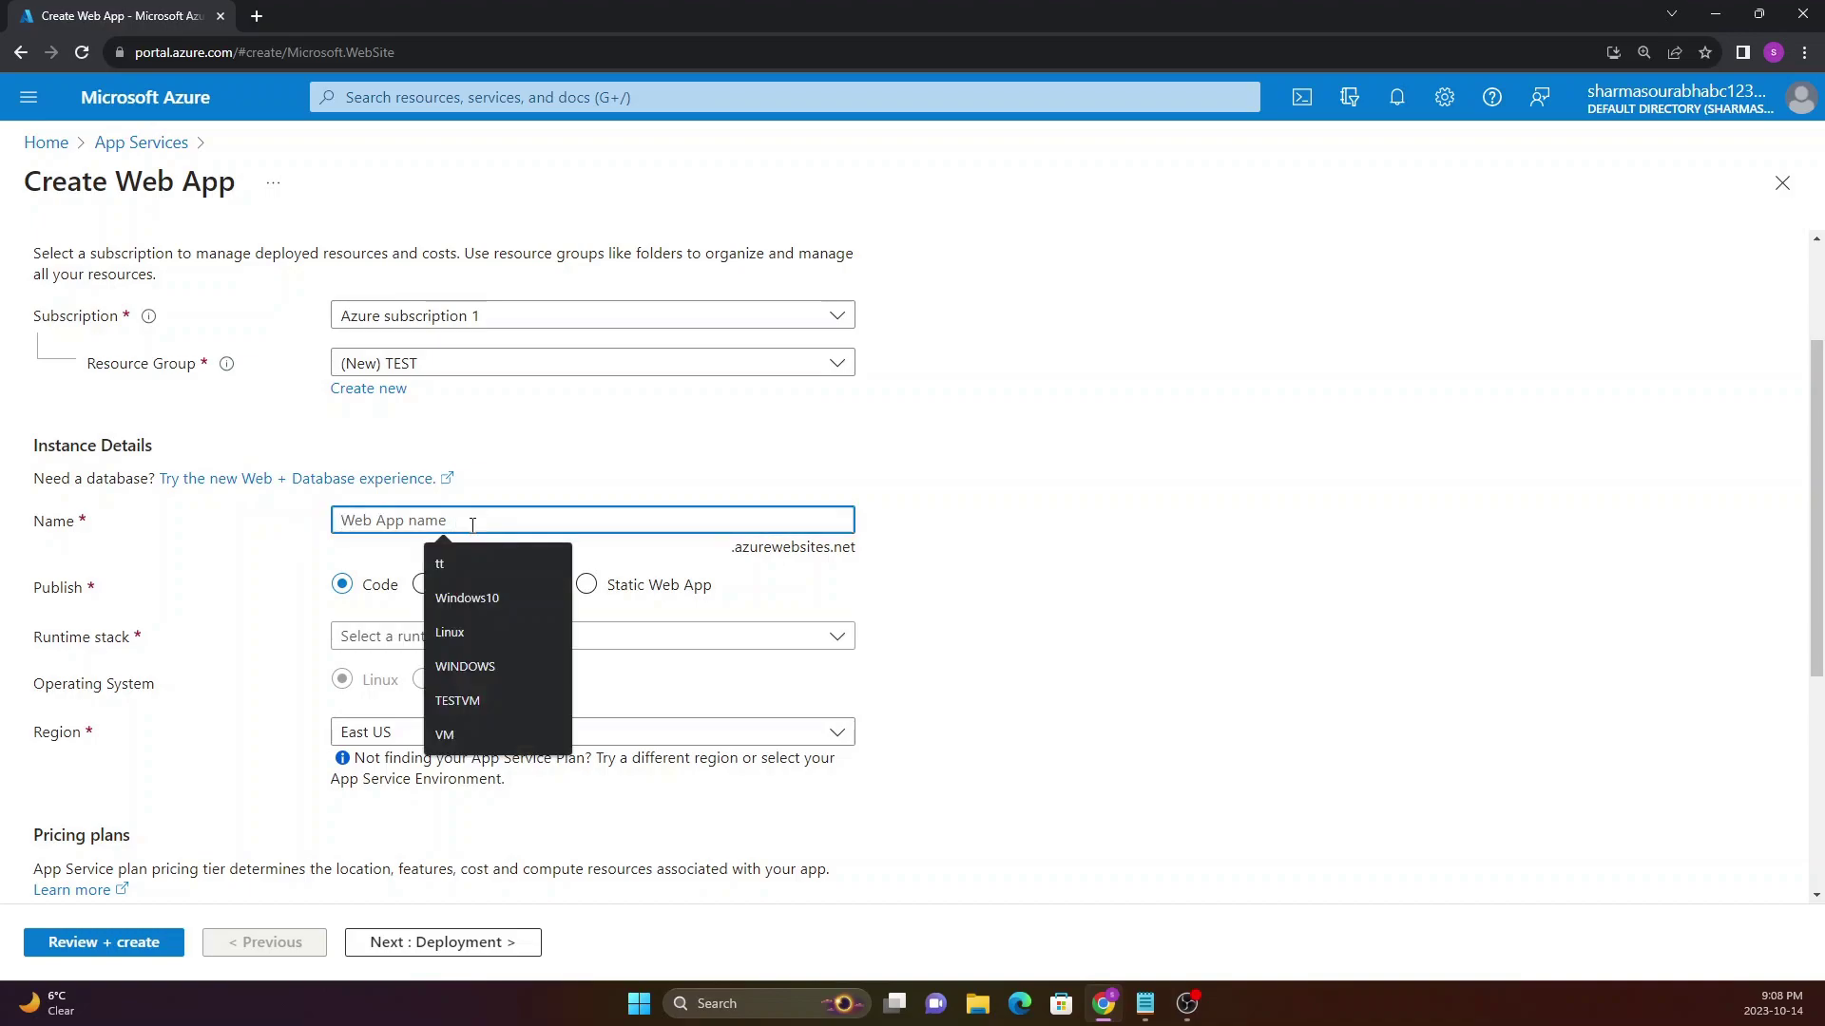
{"action": "type", "text": "sharmait"}
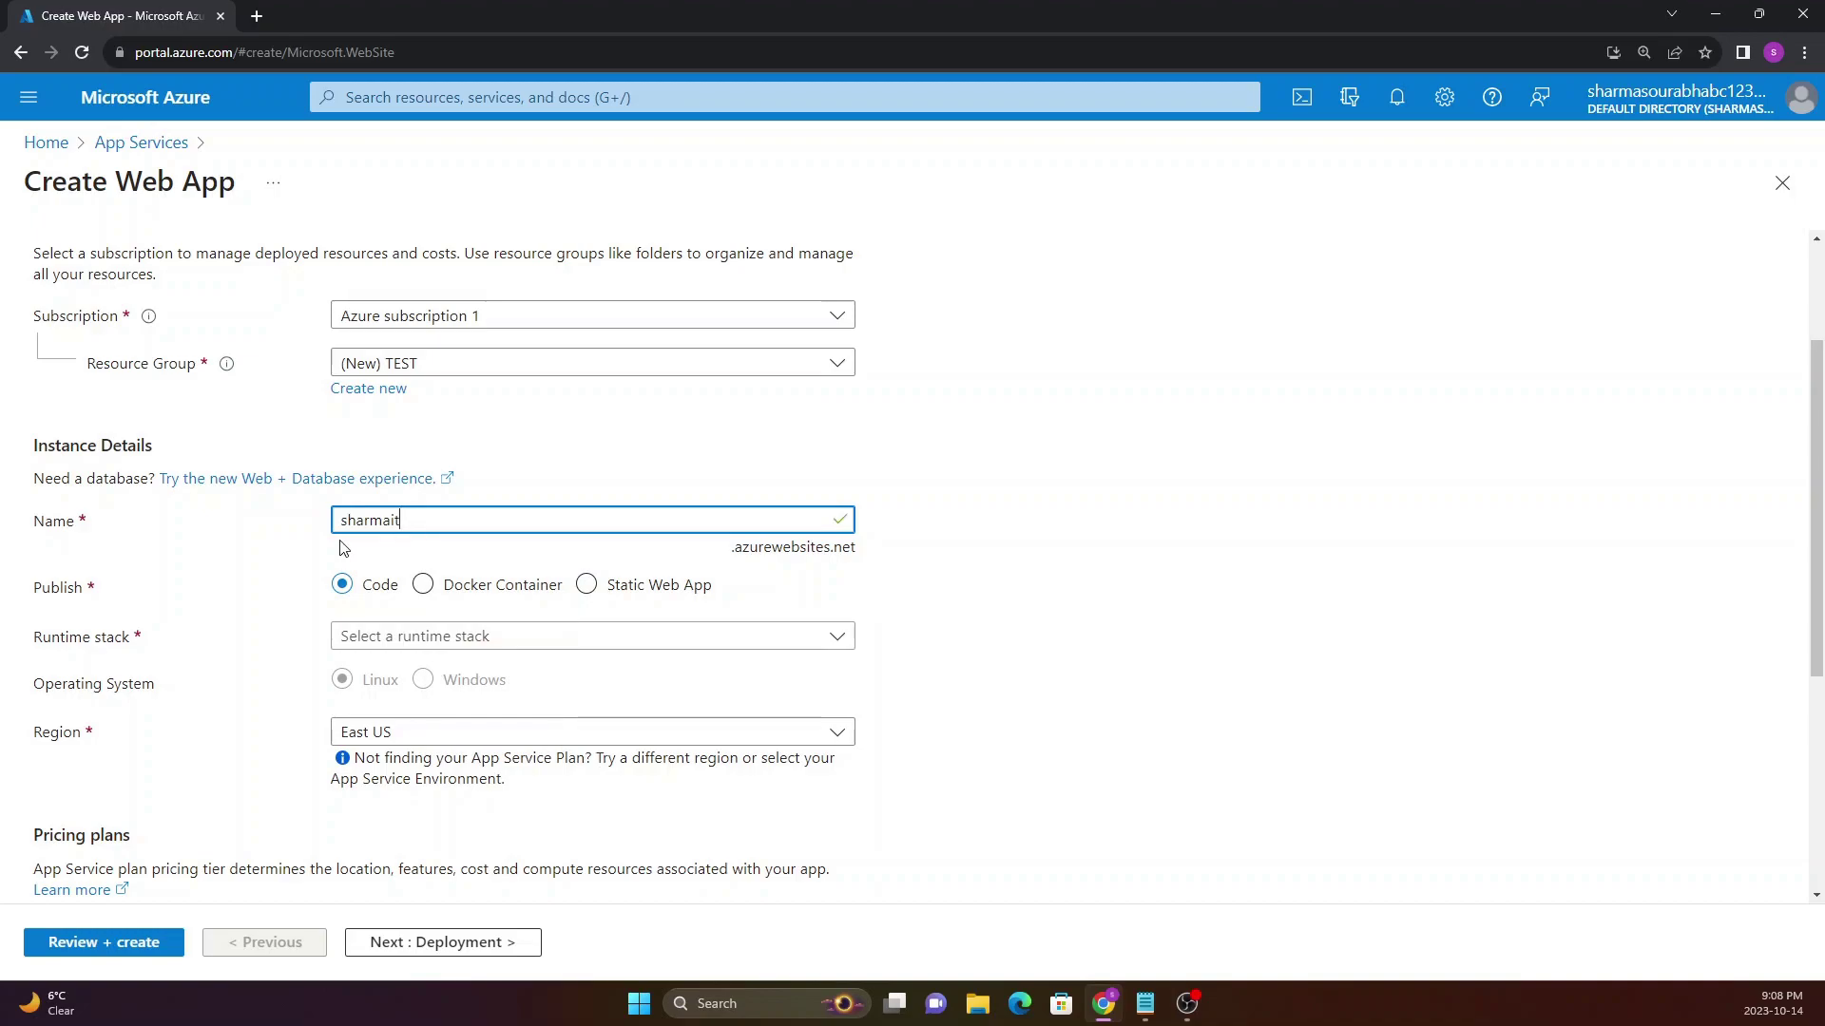
{"action": "left_click", "coordinate": [273, 540]}
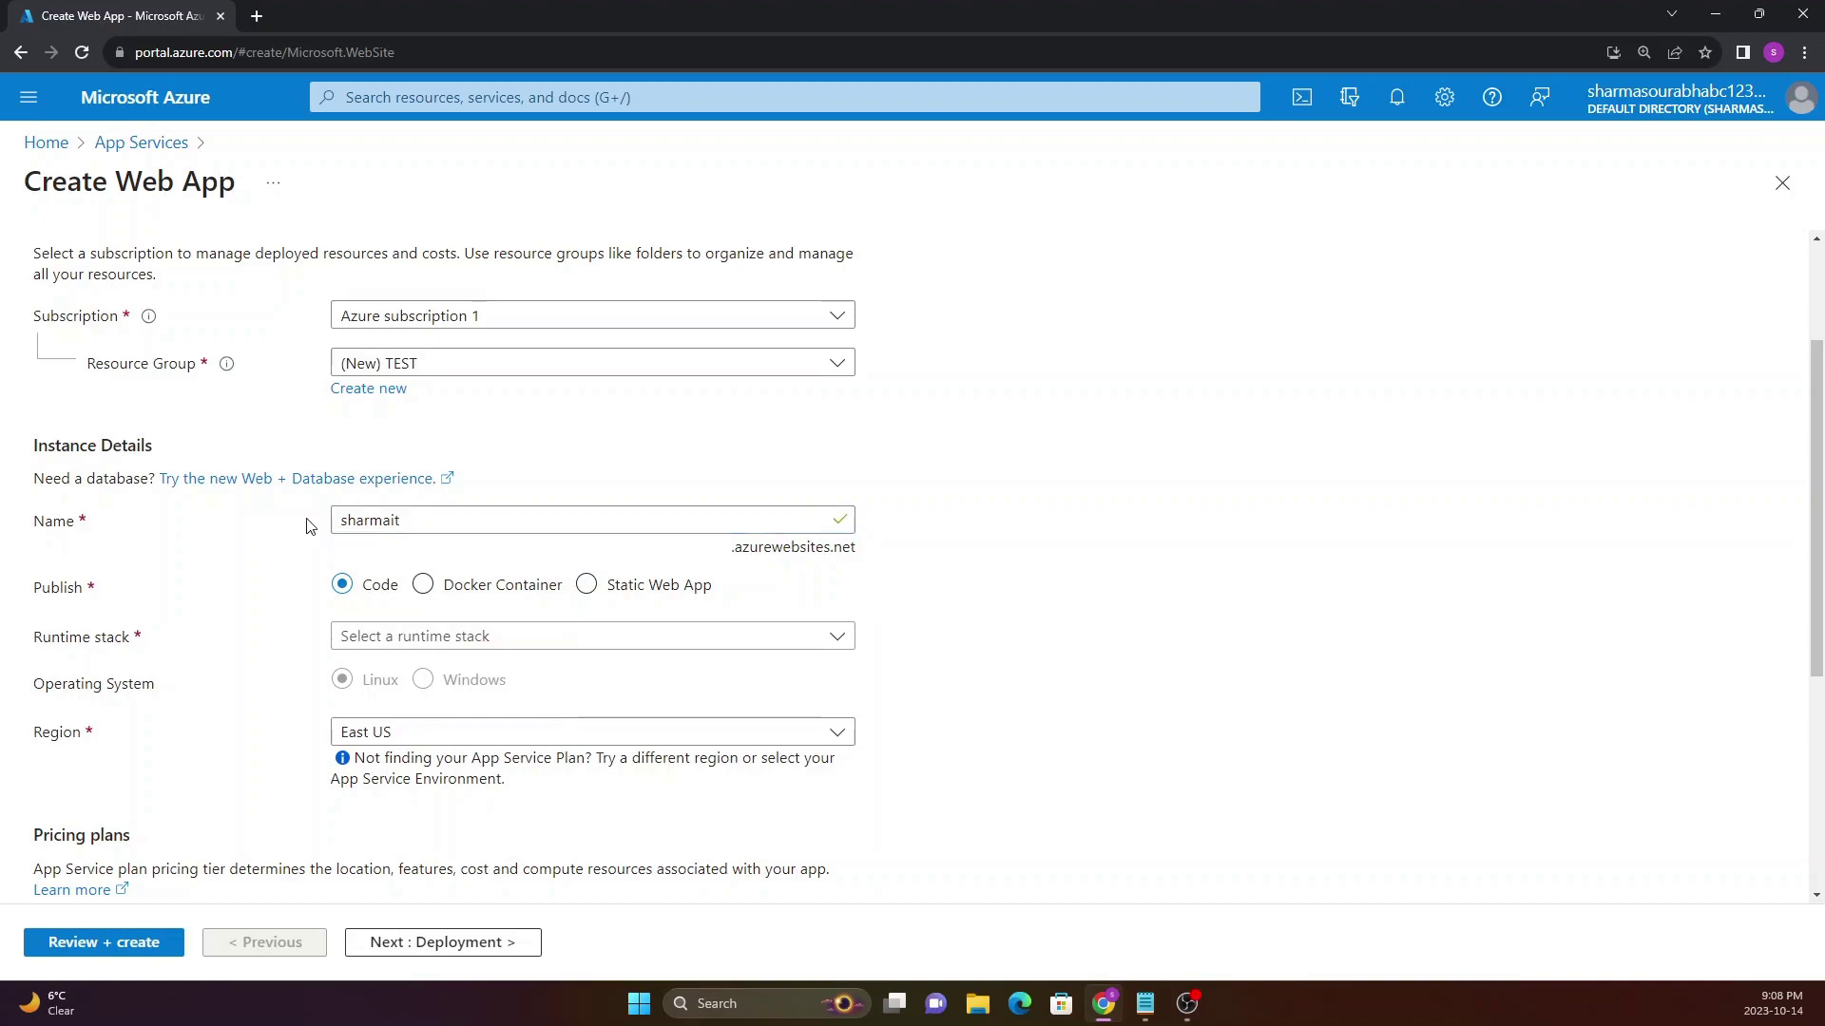
Examine the web app's name together with its domain suffix, and the publish setting below it
{"action": "left_click_drag", "start_coordinate": [338, 522], "coordinate": [405, 521]}
{"action": "left_click", "coordinate": [362, 524]}
{"action": "left_click", "coordinate": [425, 520]}
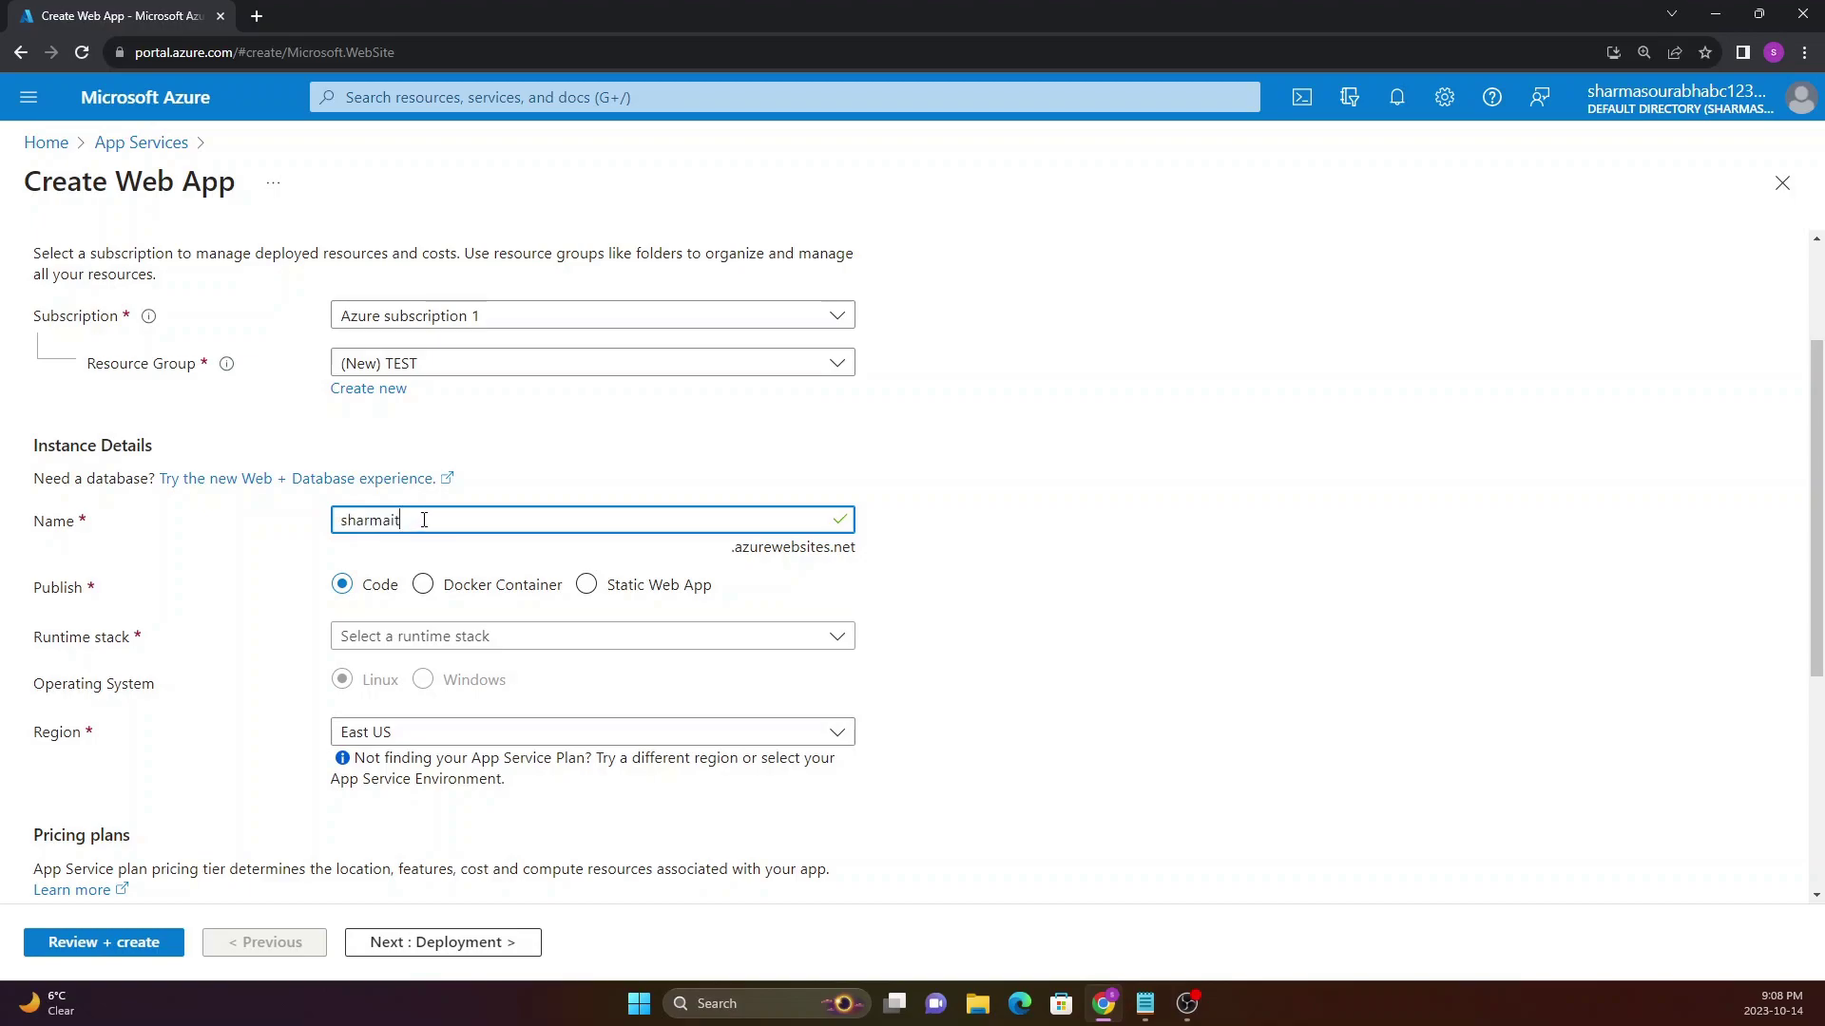
{"action": "double_click", "coordinate": [413, 520]}
{"action": "left_click", "coordinate": [292, 542]}
{"action": "double_click", "coordinate": [345, 525]}
{"action": "left_click", "coordinate": [506, 528]}
{"action": "left_click_drag", "start_coordinate": [728, 557], "coordinate": [853, 553]}
{"action": "left_click", "coordinate": [859, 554]}
{"action": "left_click_drag", "start_coordinate": [730, 554], "coordinate": [852, 554]}
{"action": "left_click", "coordinate": [866, 554]}
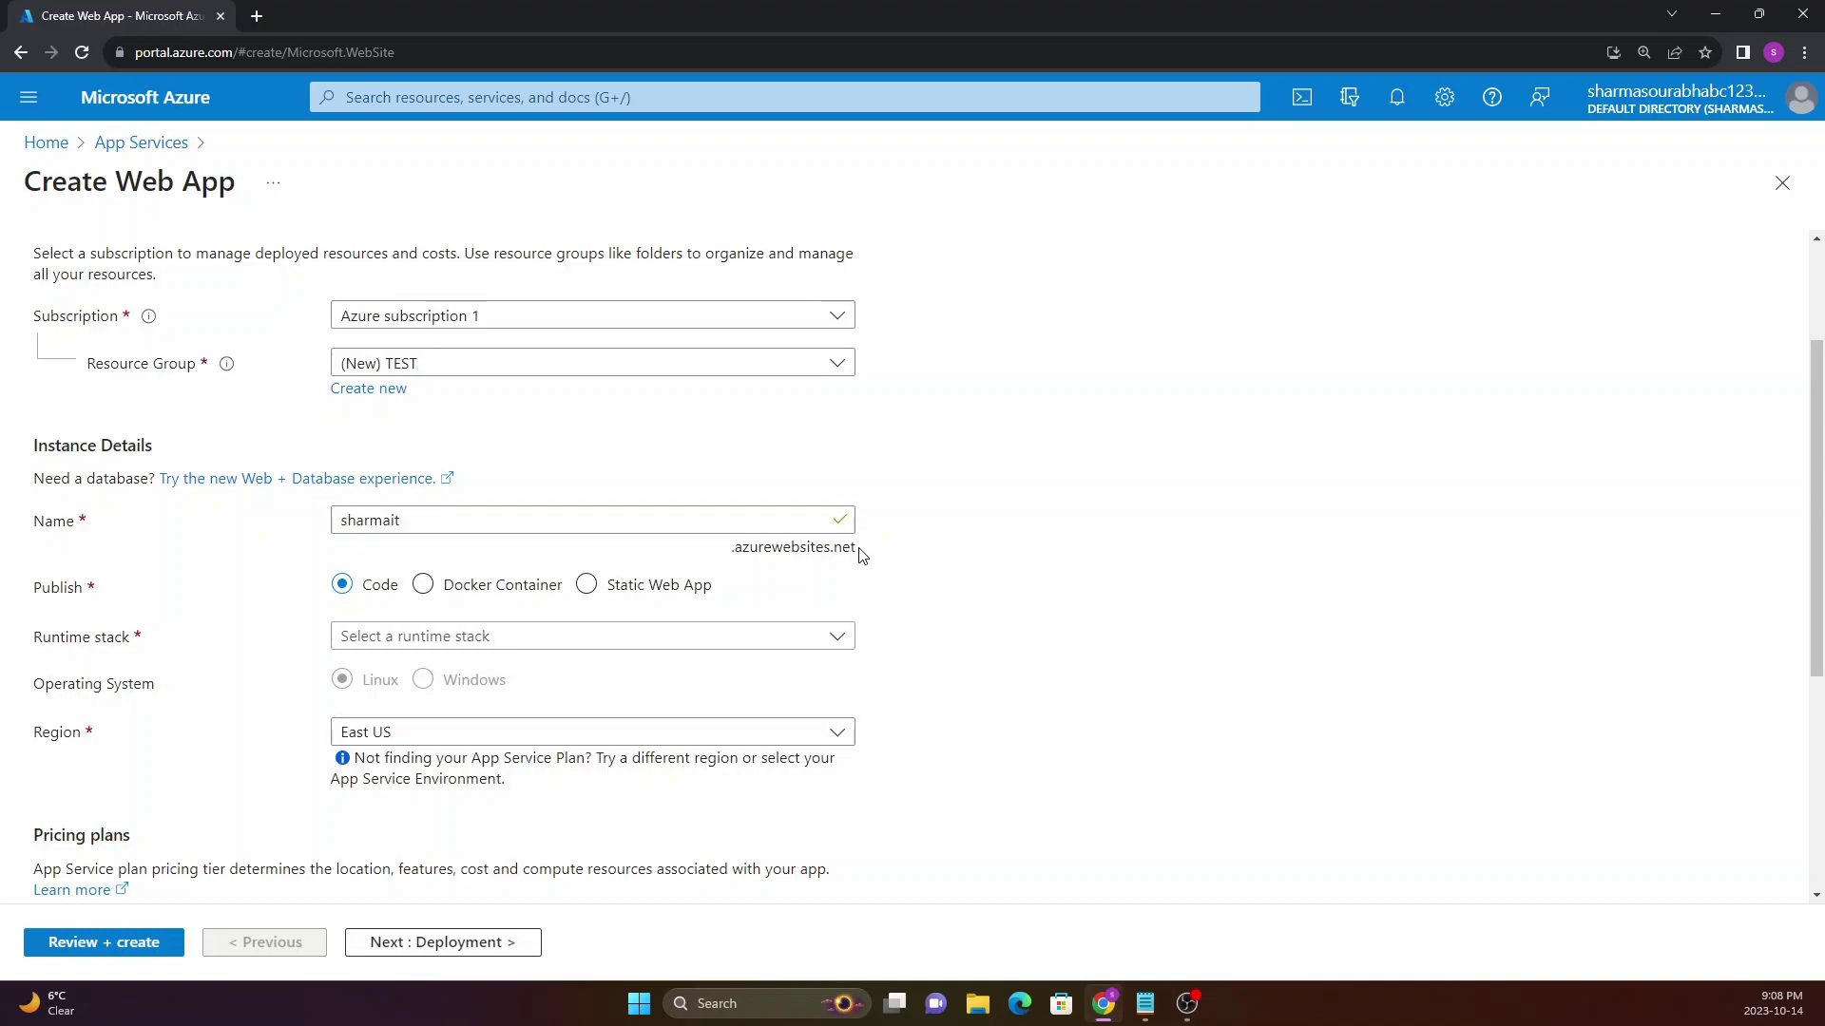
{"action": "left_click_drag", "start_coordinate": [732, 551], "coordinate": [857, 547]}
{"action": "left_click", "coordinate": [857, 547]}
{"action": "left_click_drag", "start_coordinate": [338, 520], "coordinate": [407, 520]}
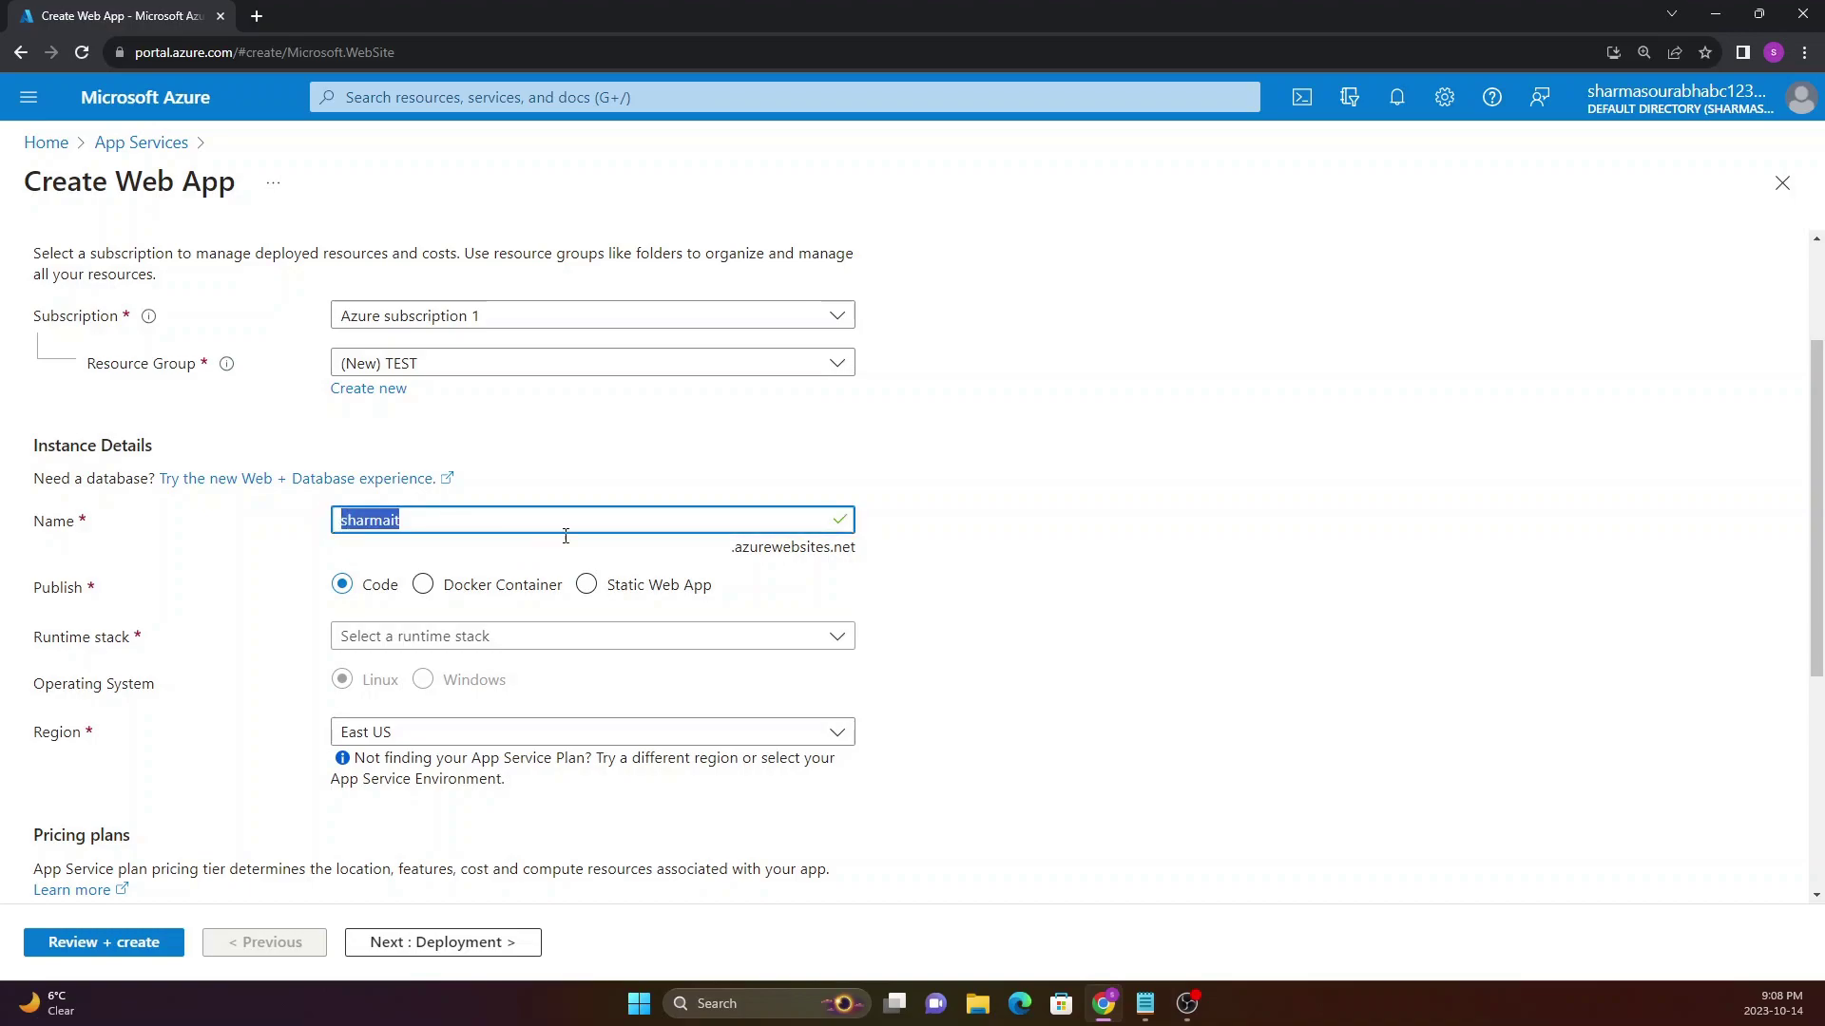
{"action": "left_click_drag", "start_coordinate": [733, 550], "coordinate": [858, 554]}
{"action": "left_click", "coordinate": [863, 556]}
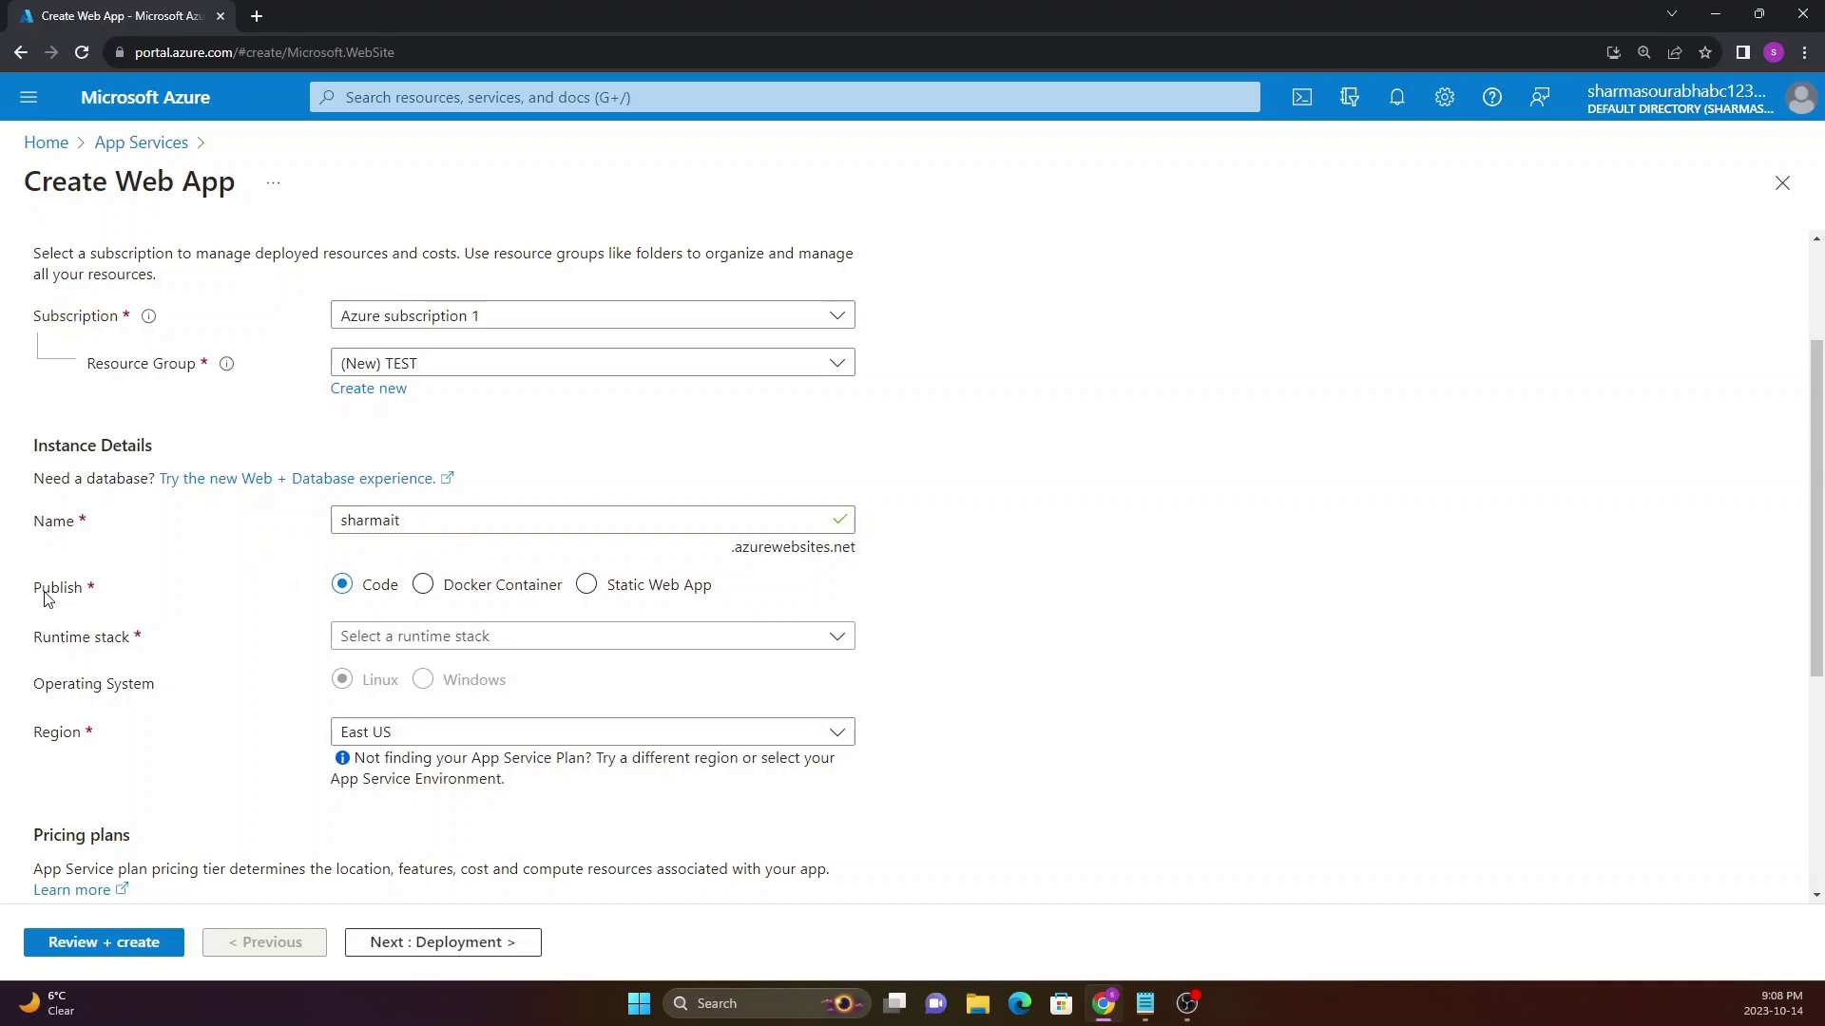
{"action": "left_click_drag", "start_coordinate": [38, 597], "coordinate": [90, 593]}
{"action": "left_click", "coordinate": [121, 594]}
Look through the available runtime stacks and set the web app's runtime stack to ASP.NET V4.8
{"action": "left_click", "coordinate": [383, 638]}
{"action": "scroll", "coordinate": [460, 415], "scroll_direction": "down", "scroll_amount": 6}
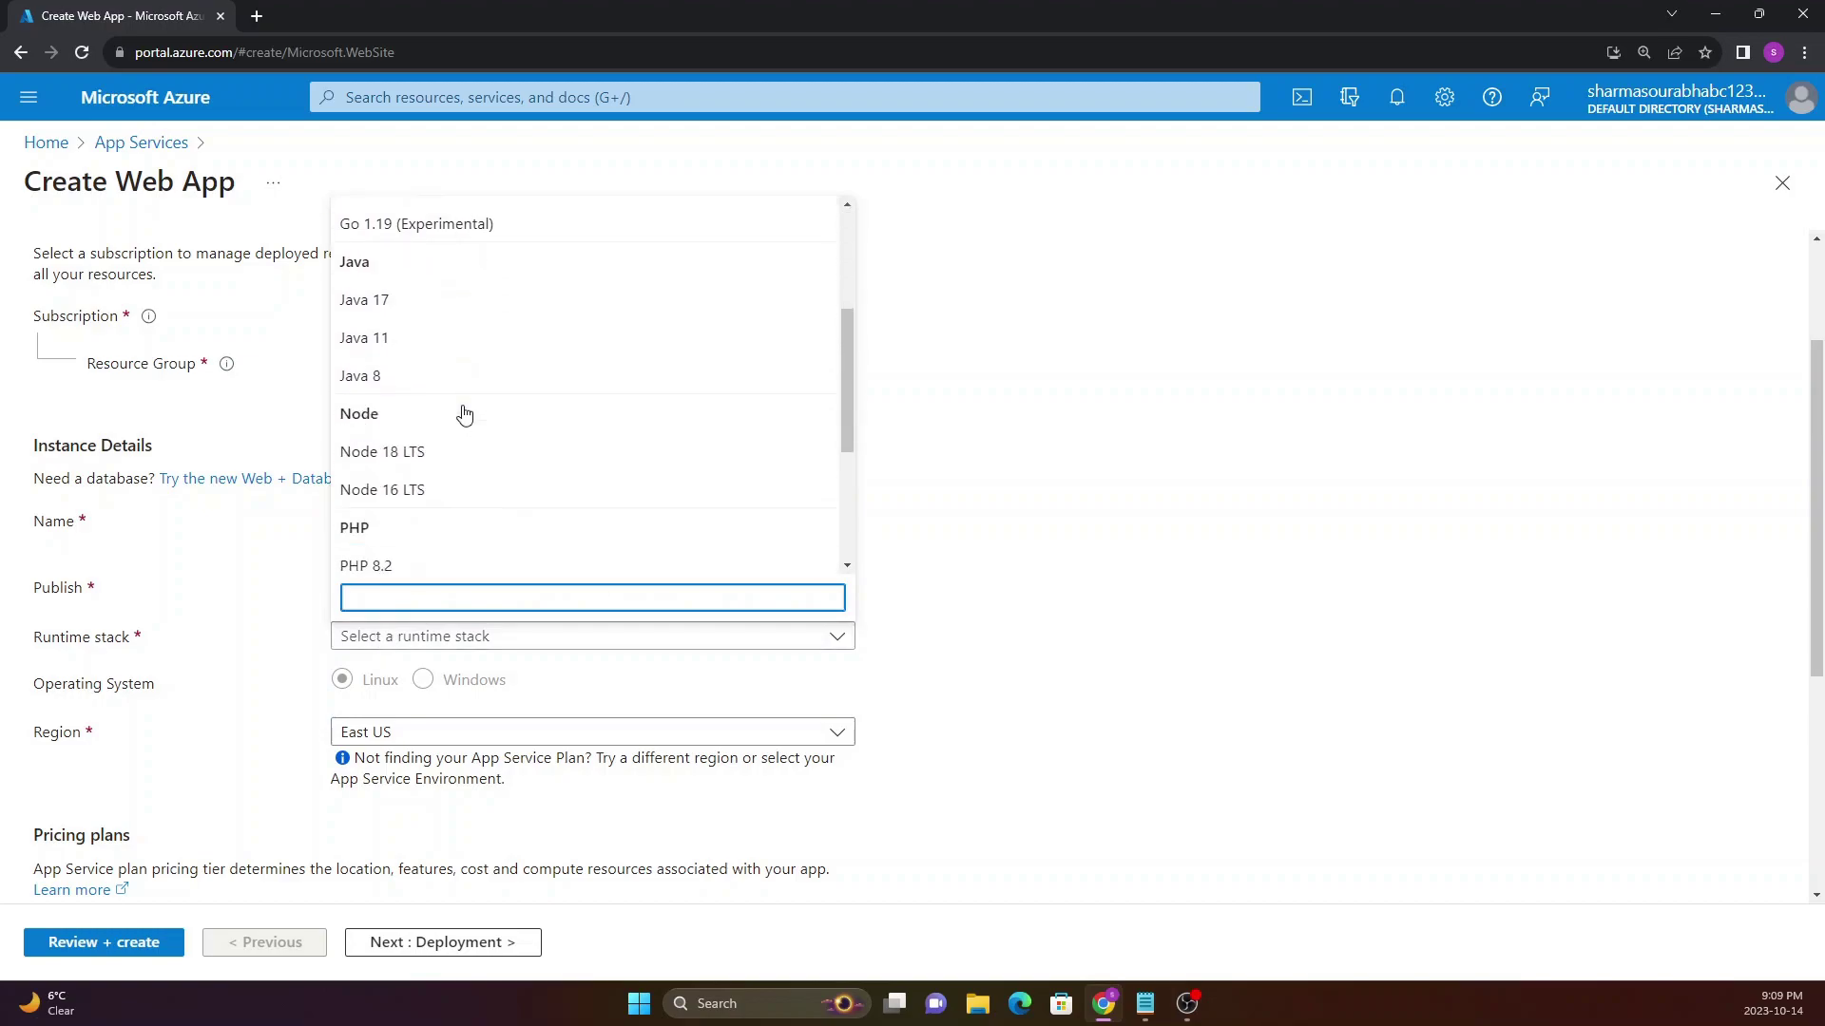
{"action": "scroll", "coordinate": [448, 460], "scroll_direction": "up", "scroll_amount": 6}
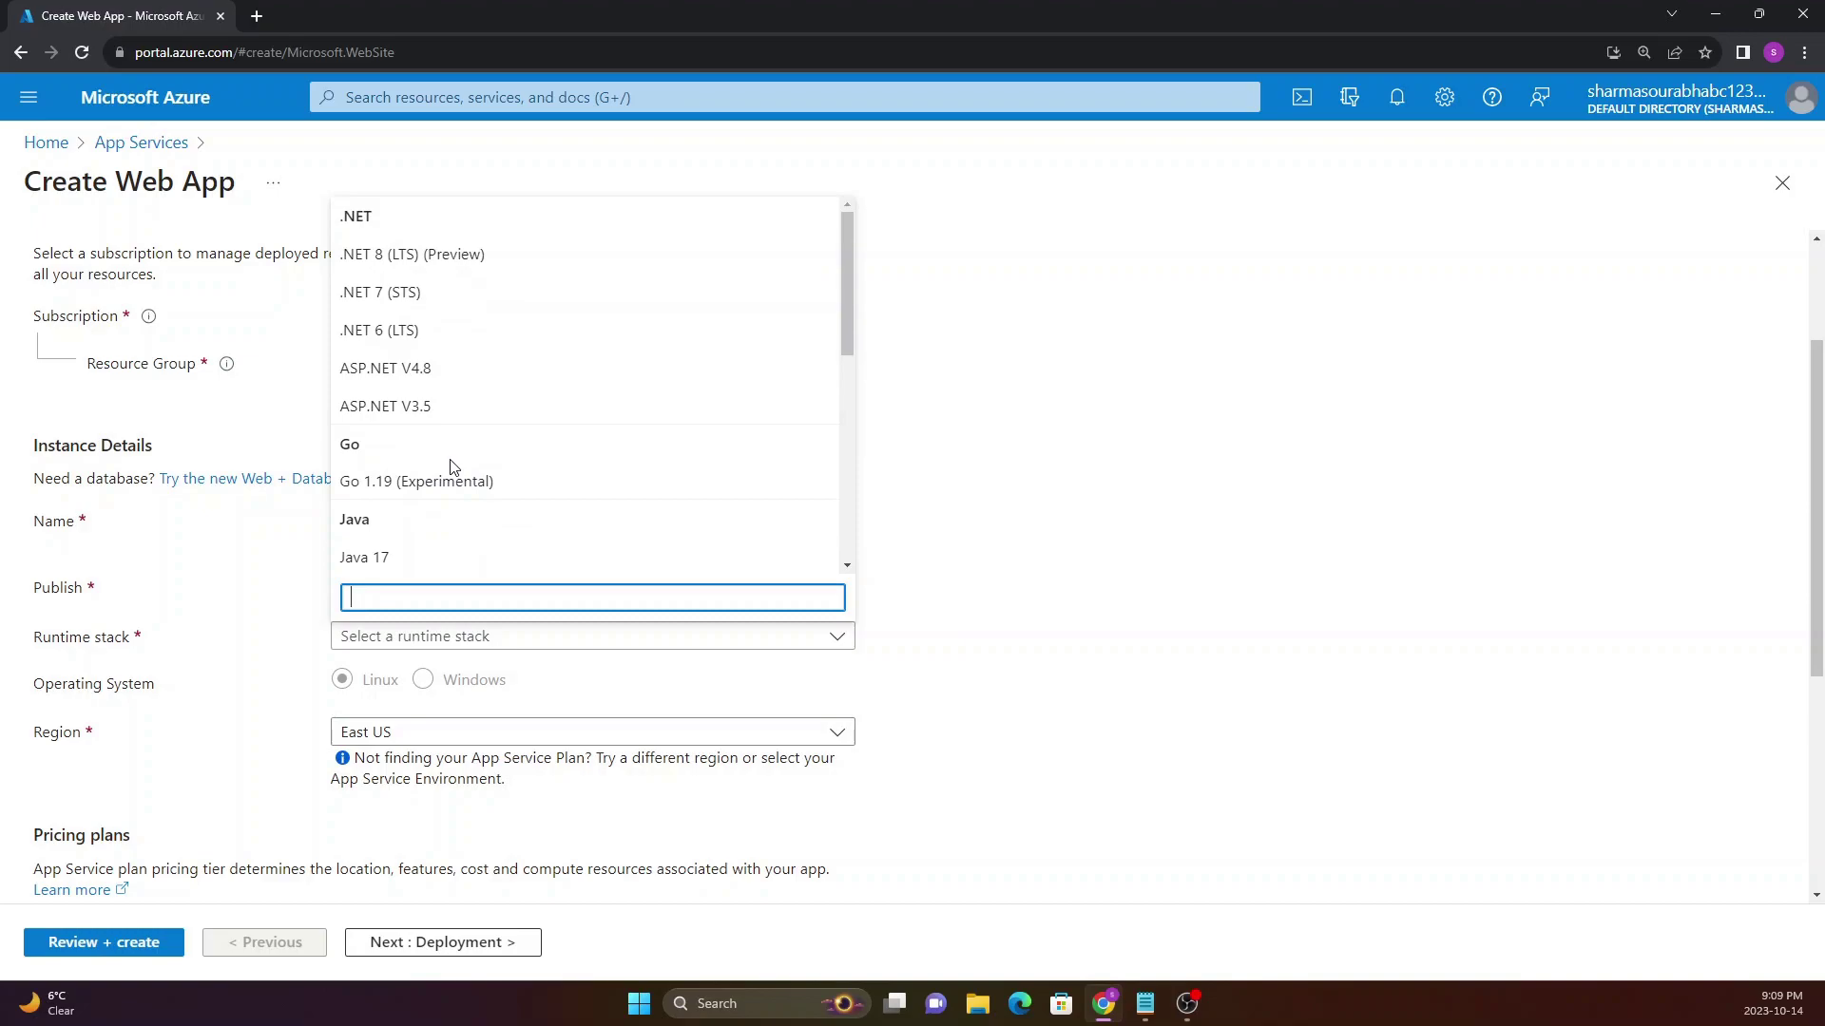
{"action": "scroll", "coordinate": [446, 476], "scroll_direction": "down", "scroll_amount": 6}
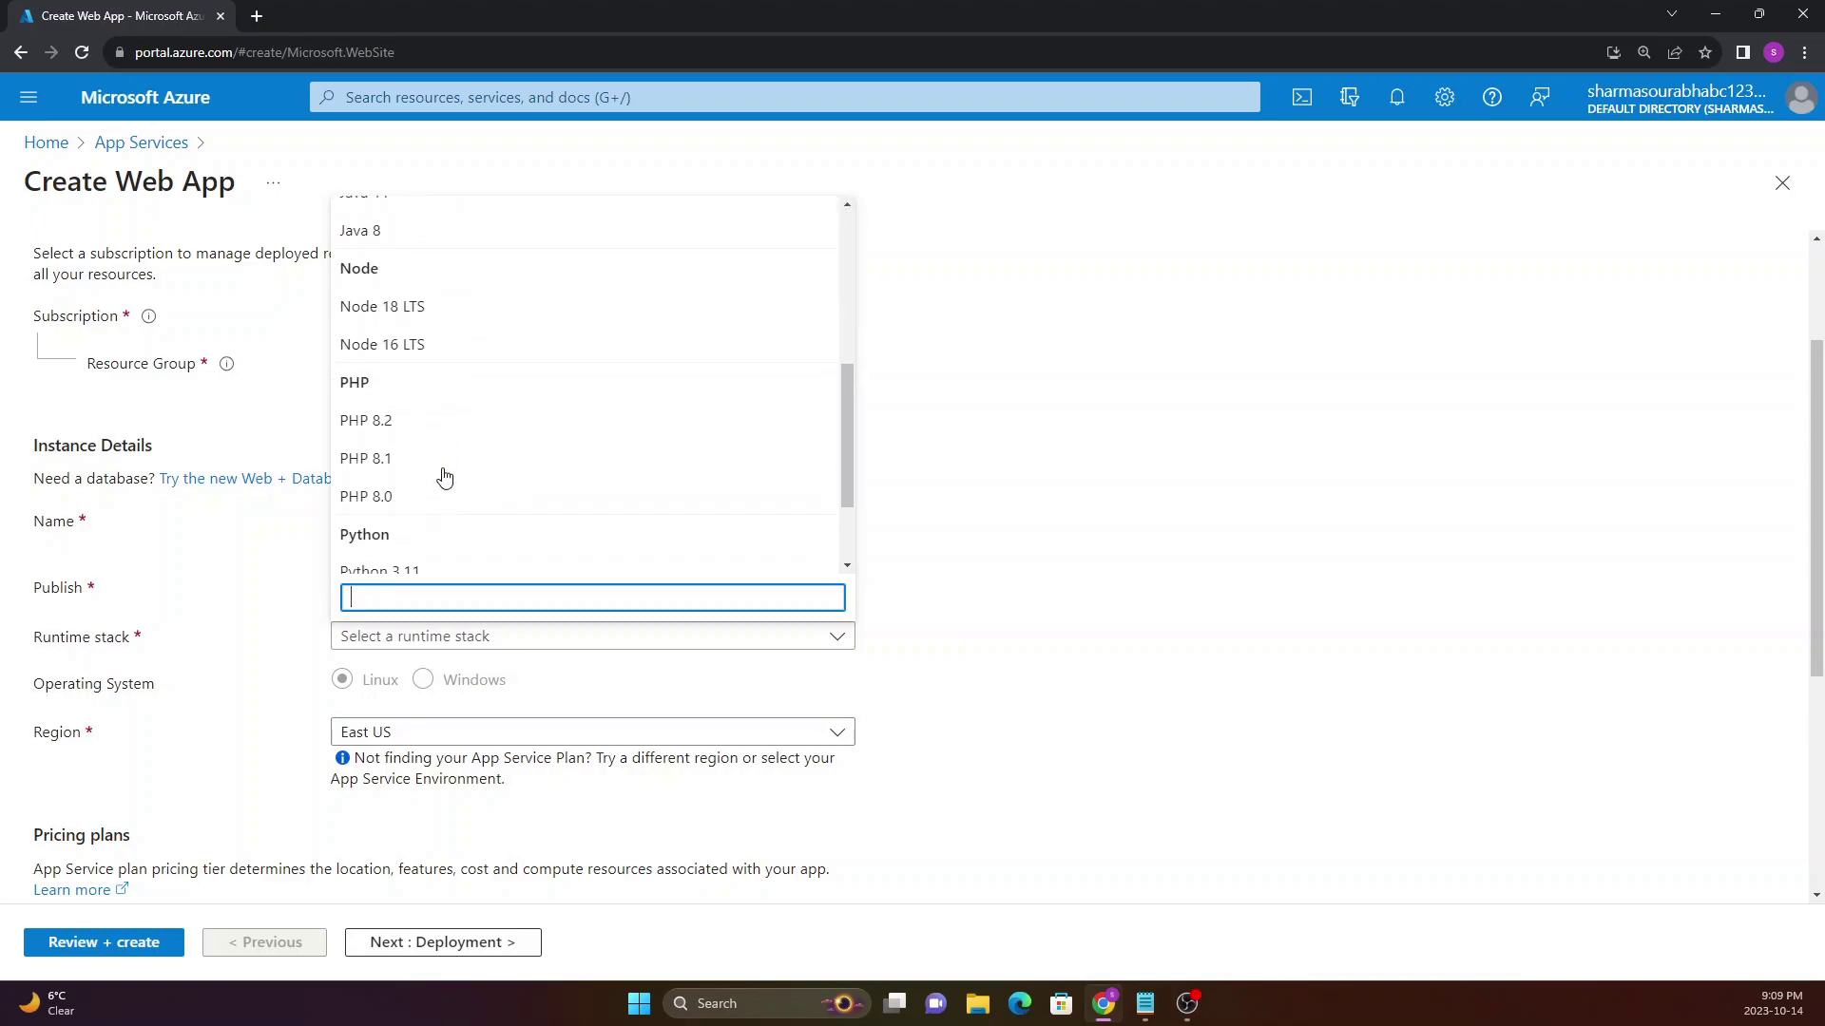
{"action": "scroll", "coordinate": [254, 538], "scroll_direction": "down", "scroll_amount": 2}
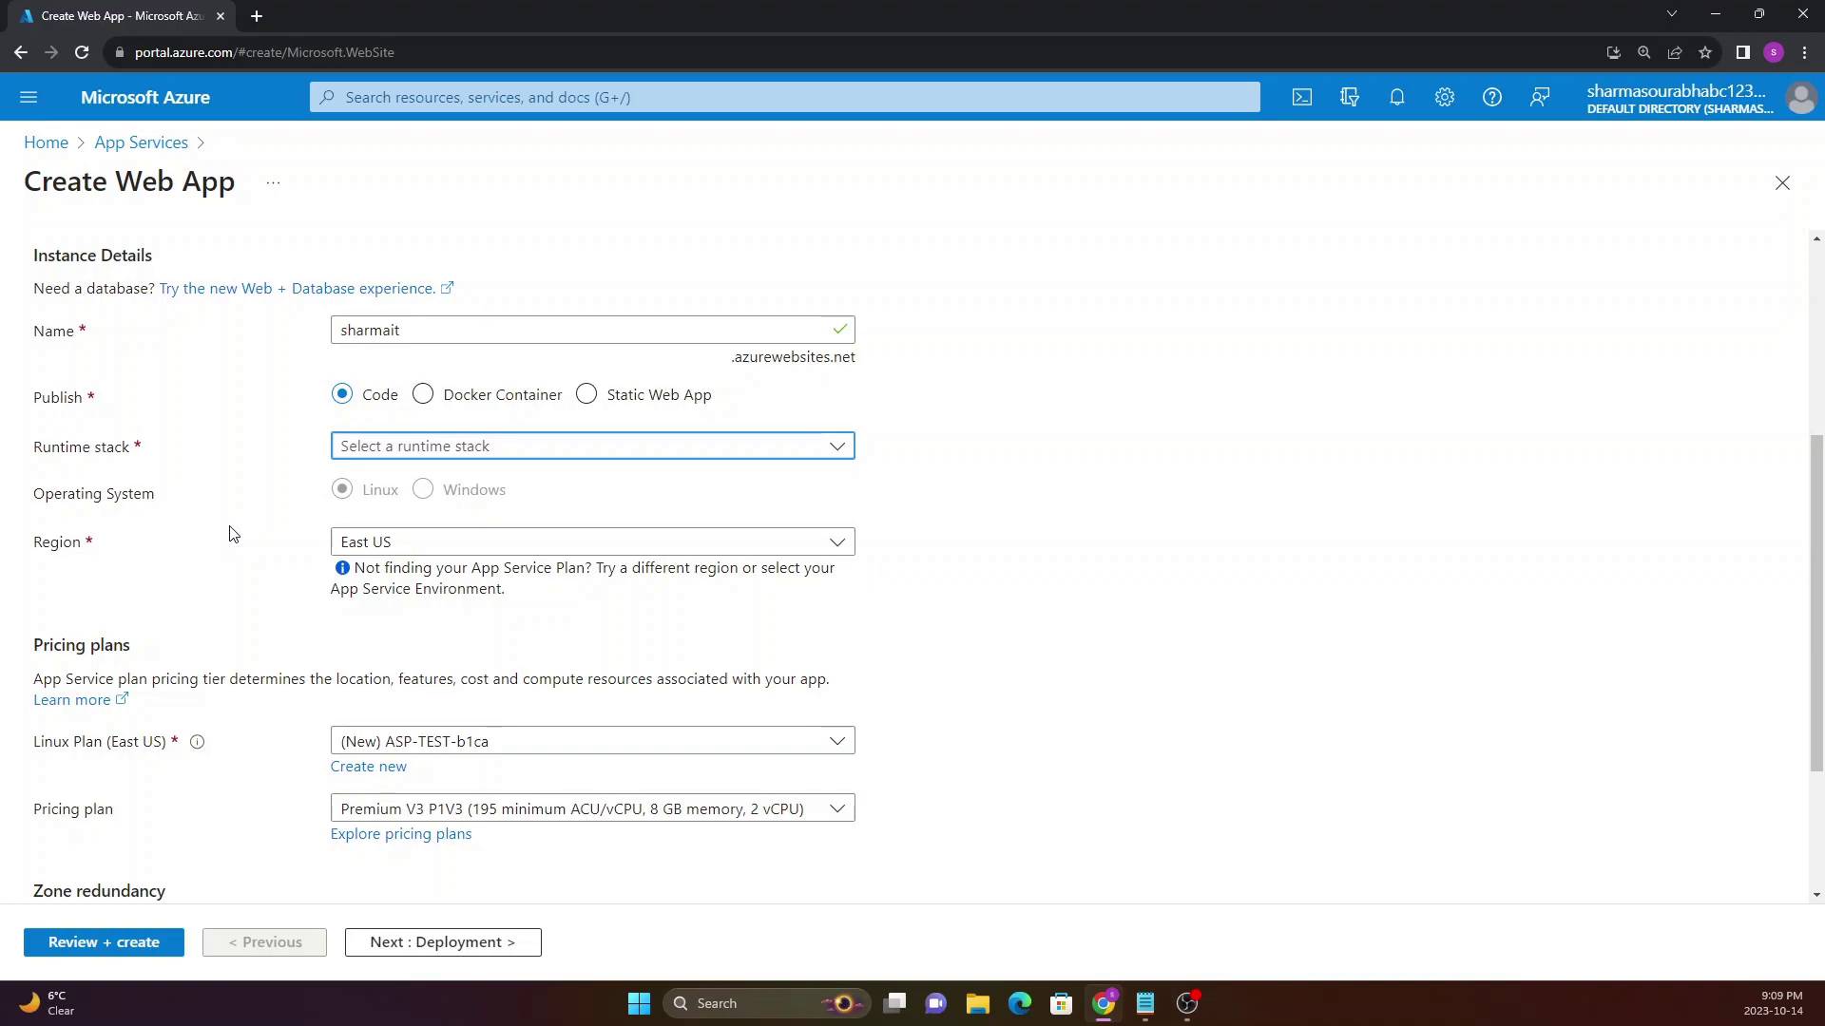
{"action": "left_click", "coordinate": [351, 447]}
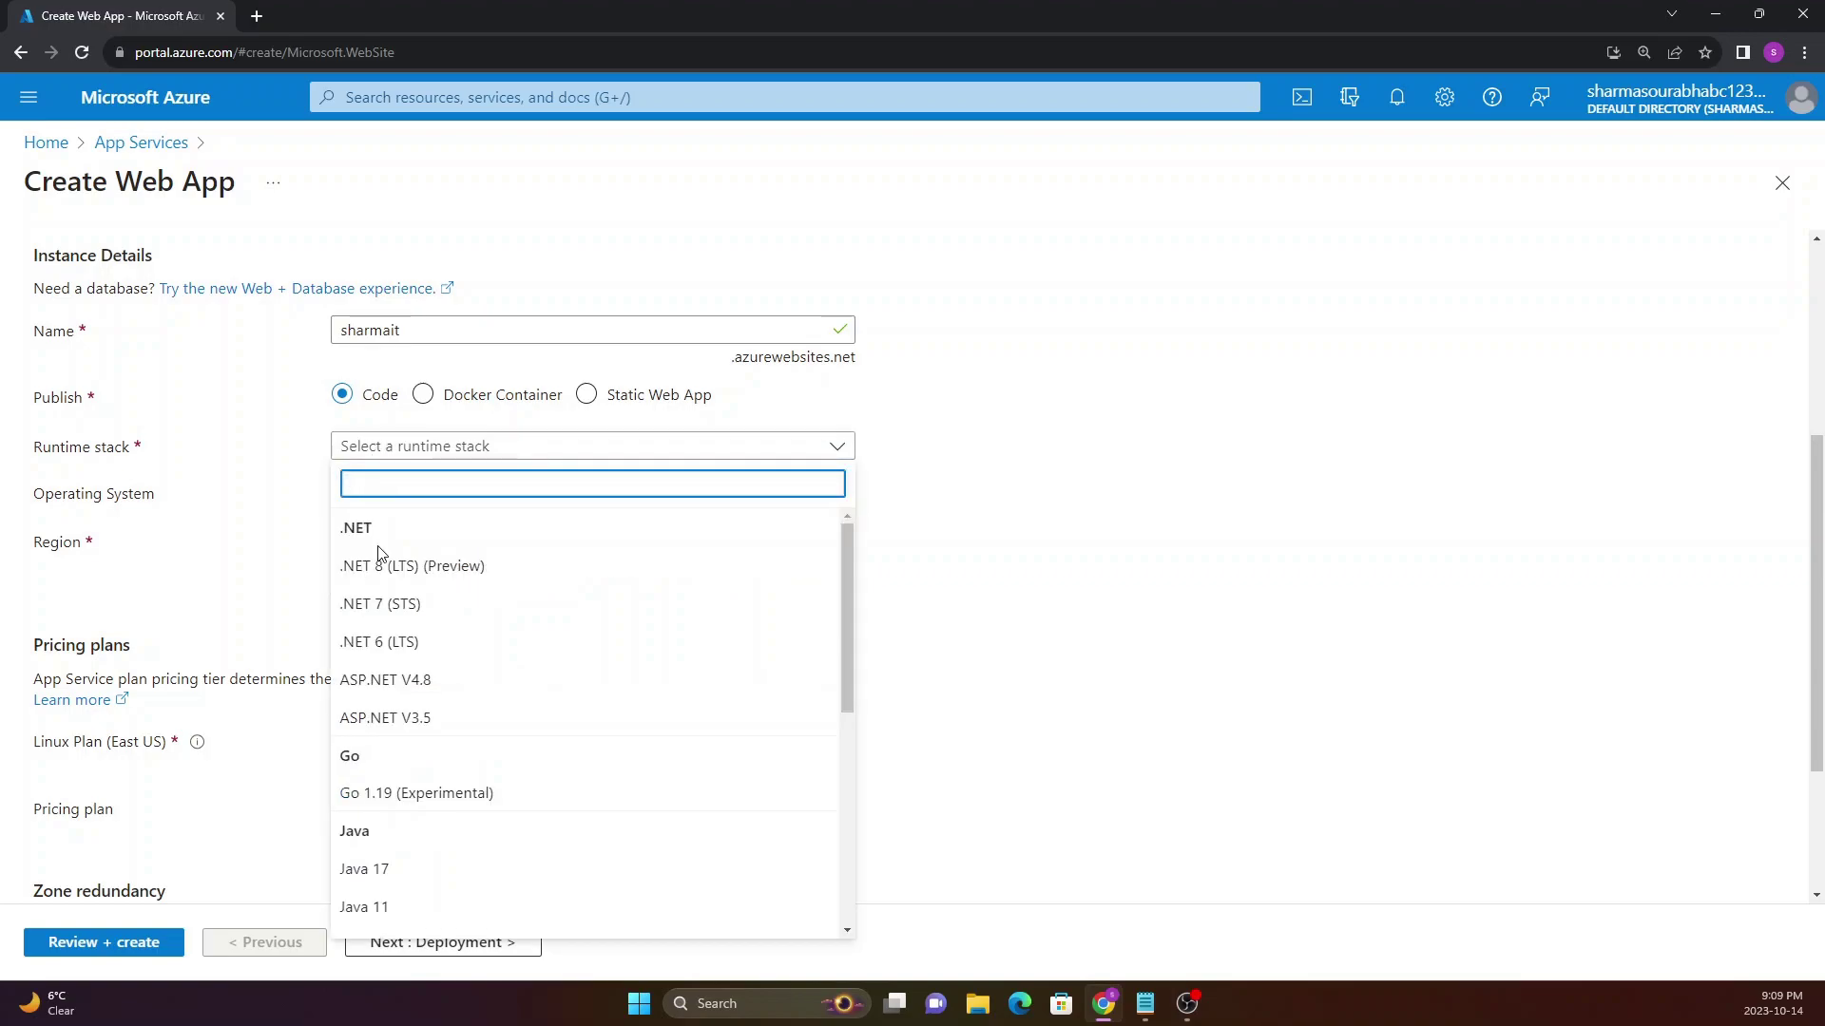
{"action": "scroll", "coordinate": [392, 608], "scroll_direction": "down", "scroll_amount": 1}
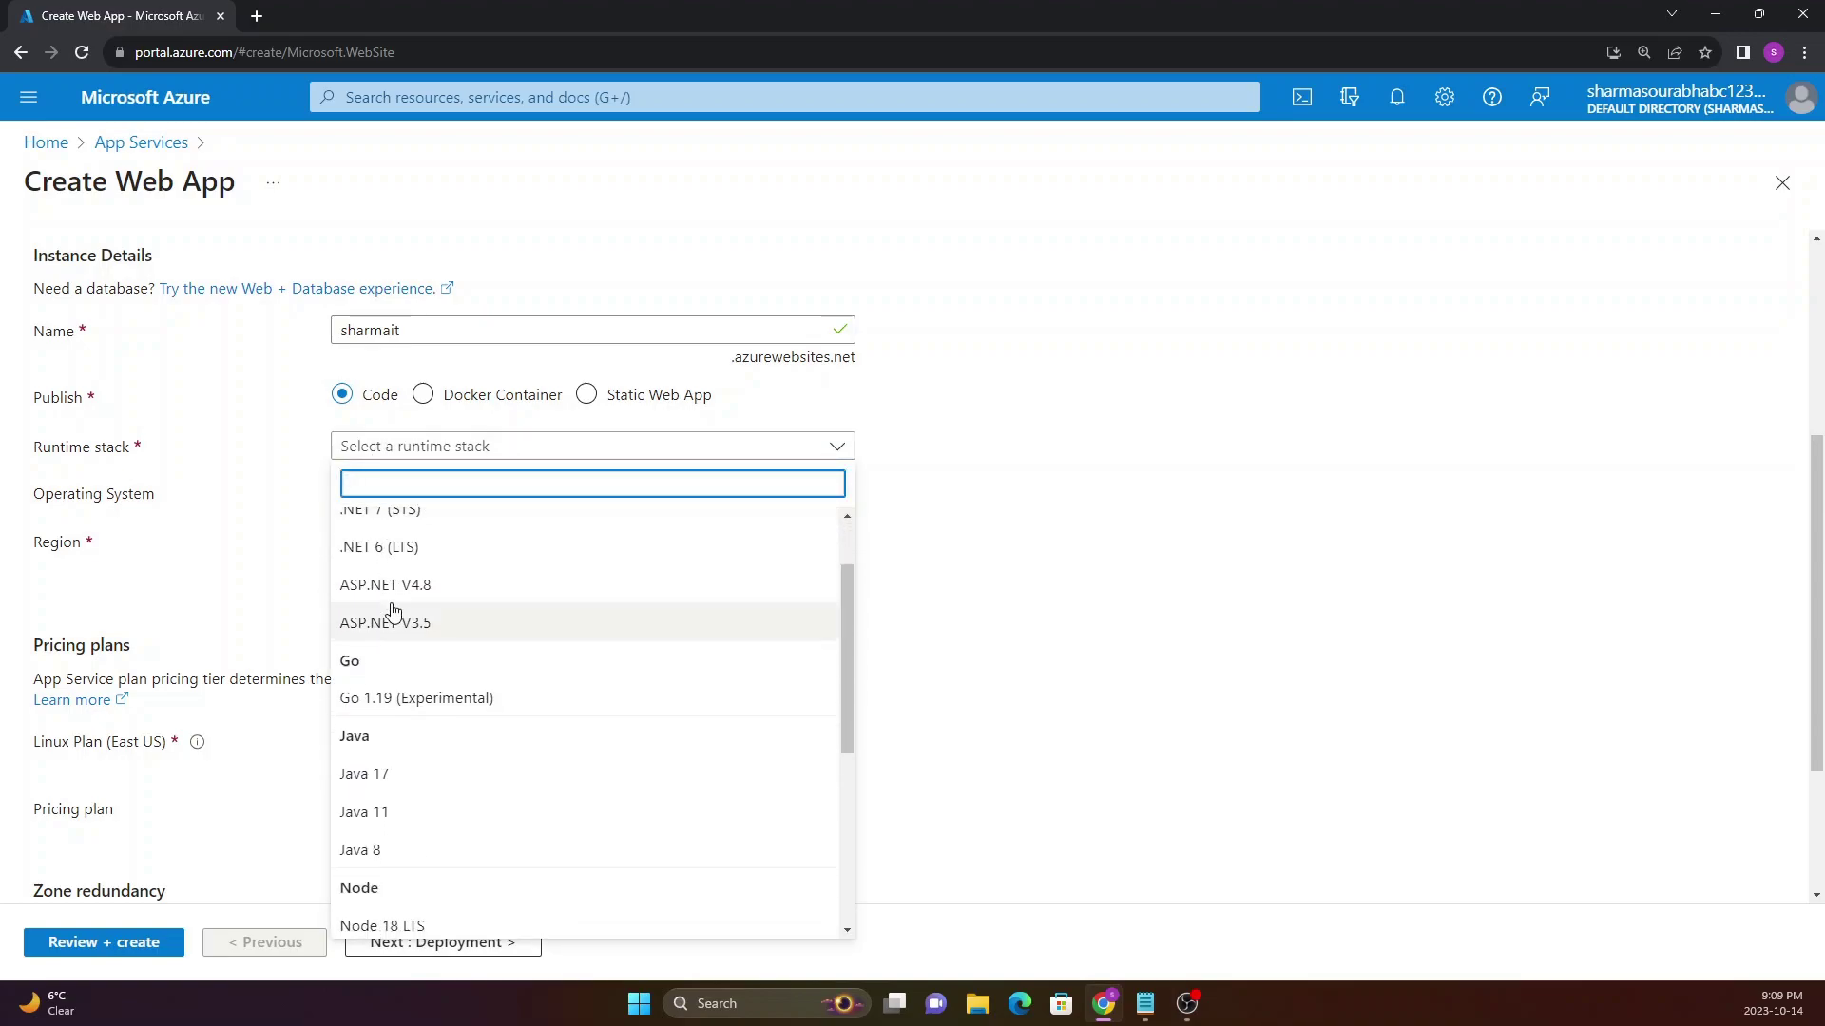
{"action": "scroll", "coordinate": [392, 608], "scroll_direction": "down", "scroll_amount": 4}
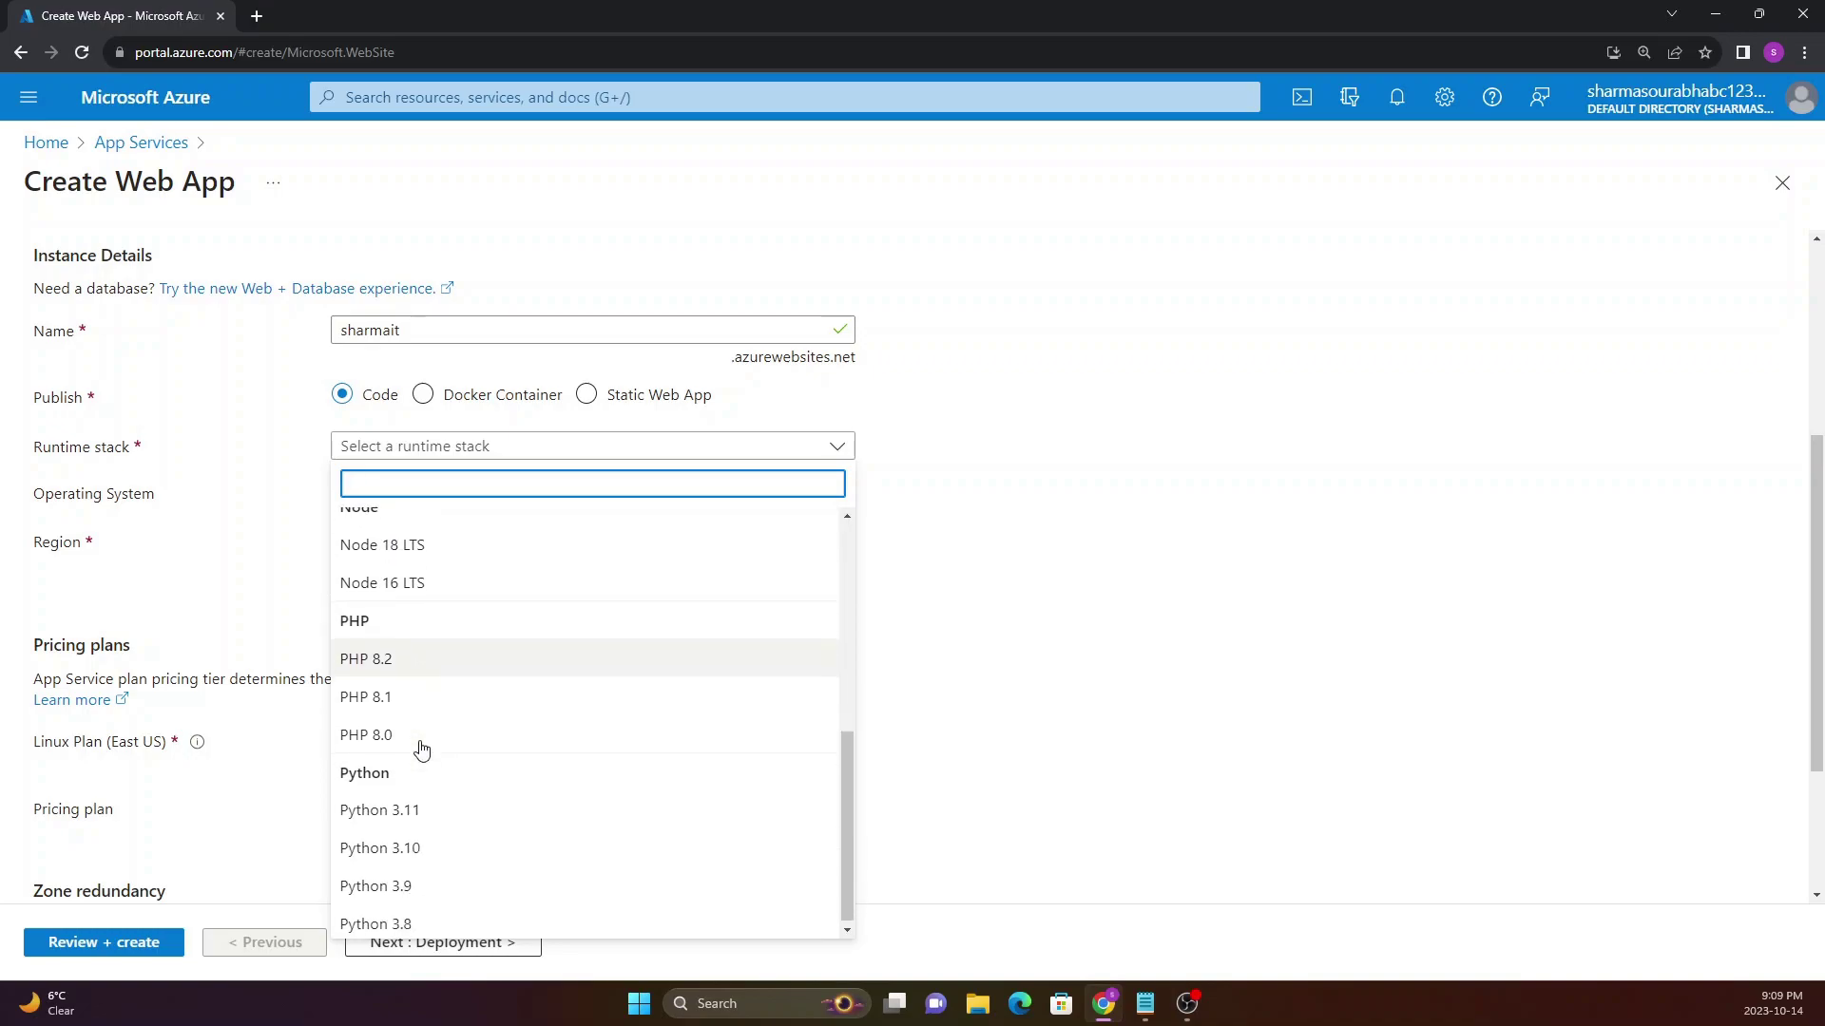
{"action": "scroll", "coordinate": [419, 750], "scroll_direction": "up", "scroll_amount": 5}
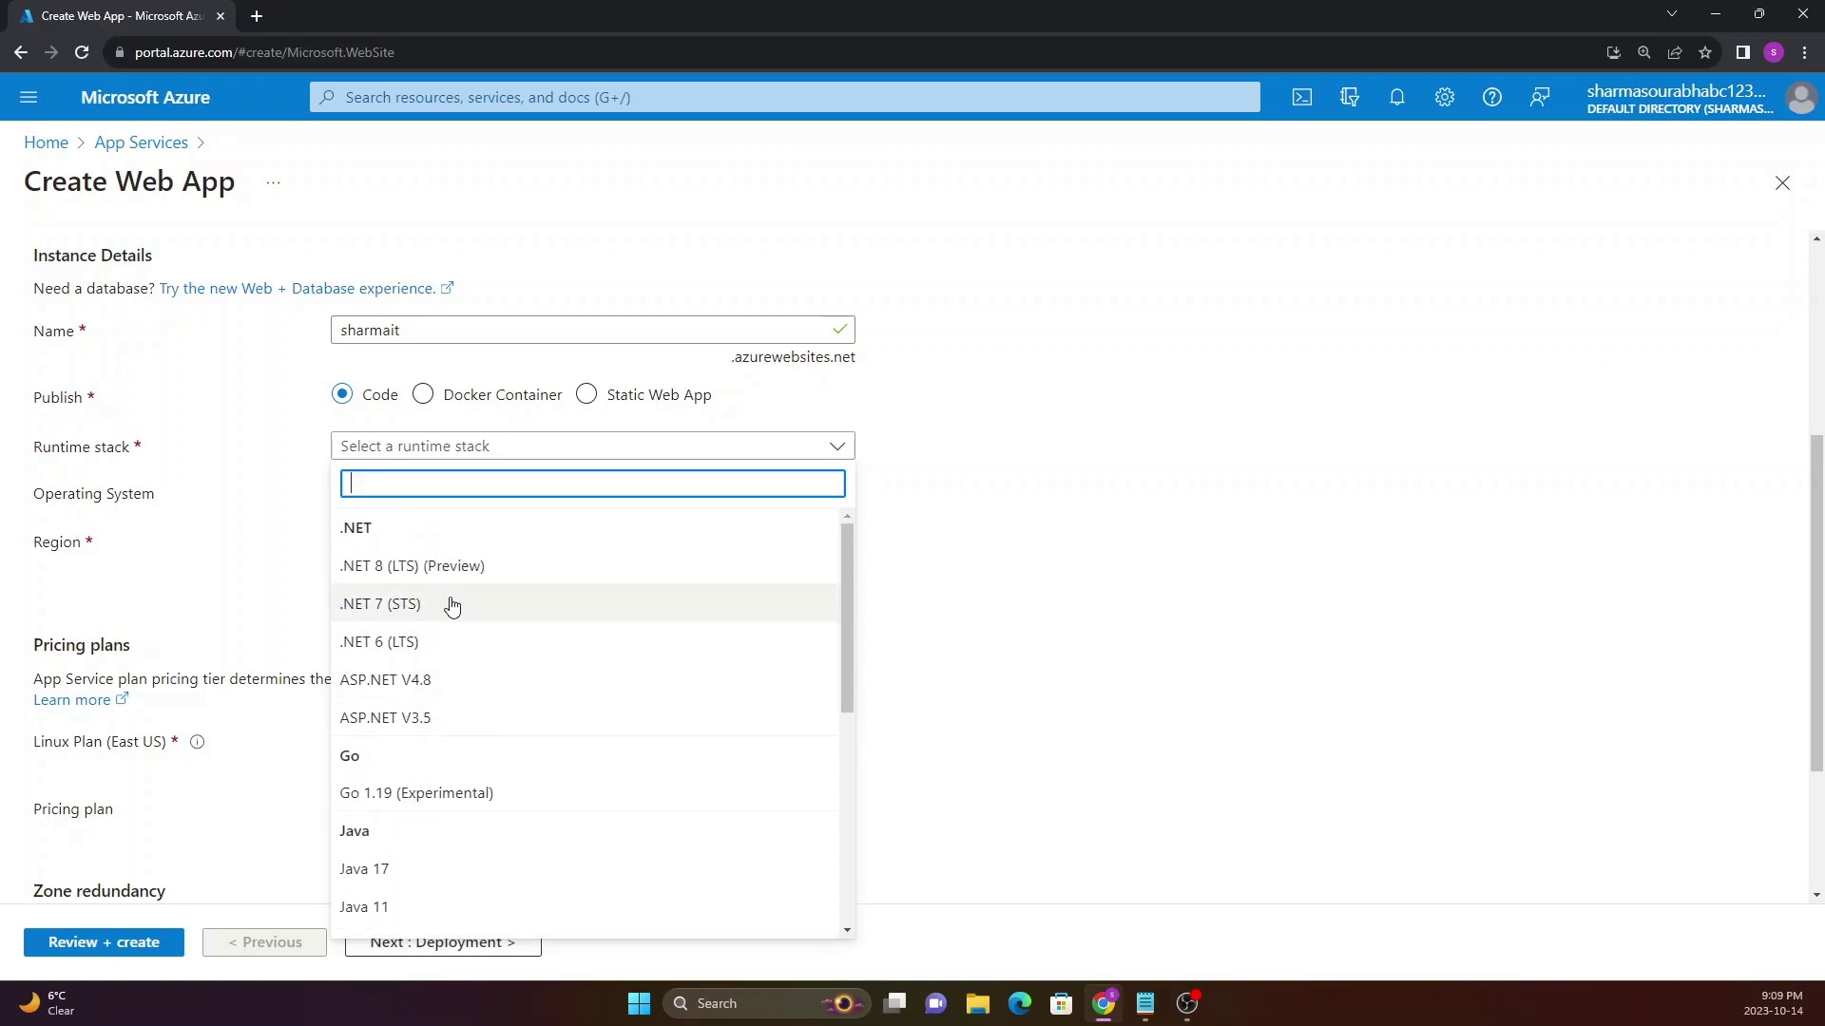
{"action": "left_click", "coordinate": [367, 537]}
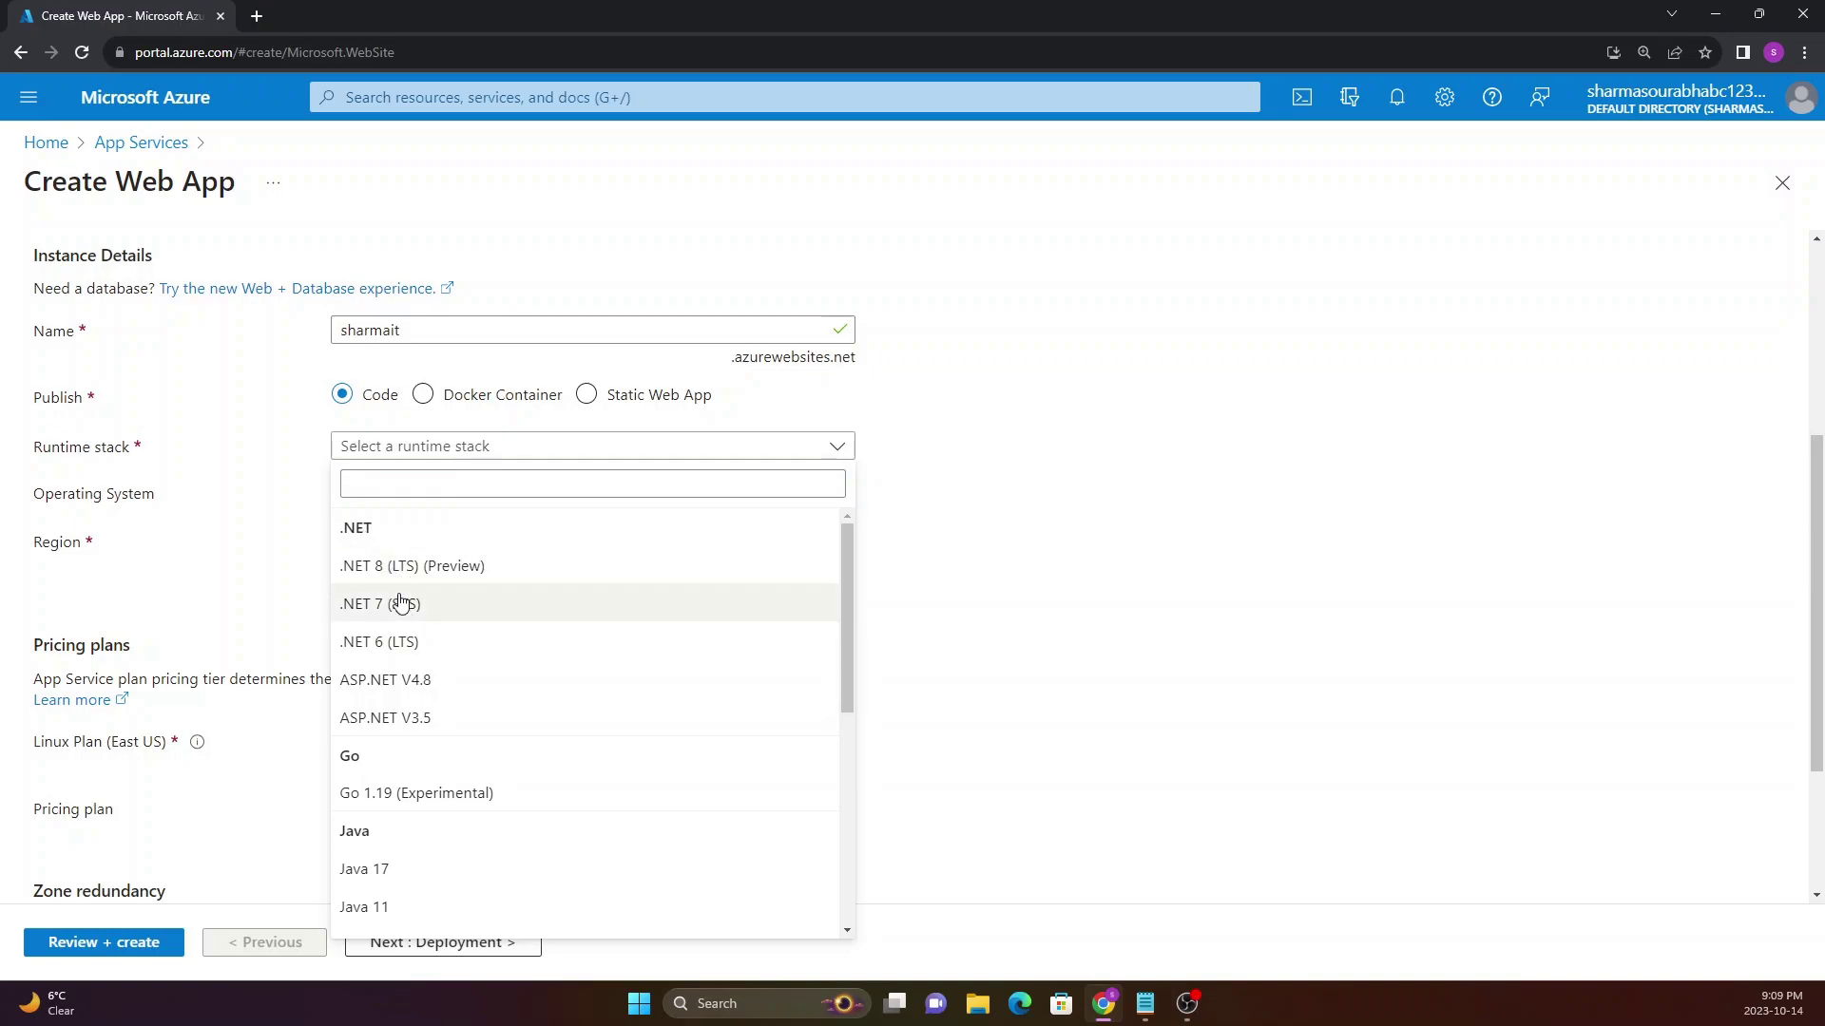
{"action": "left_click", "coordinate": [410, 691]}
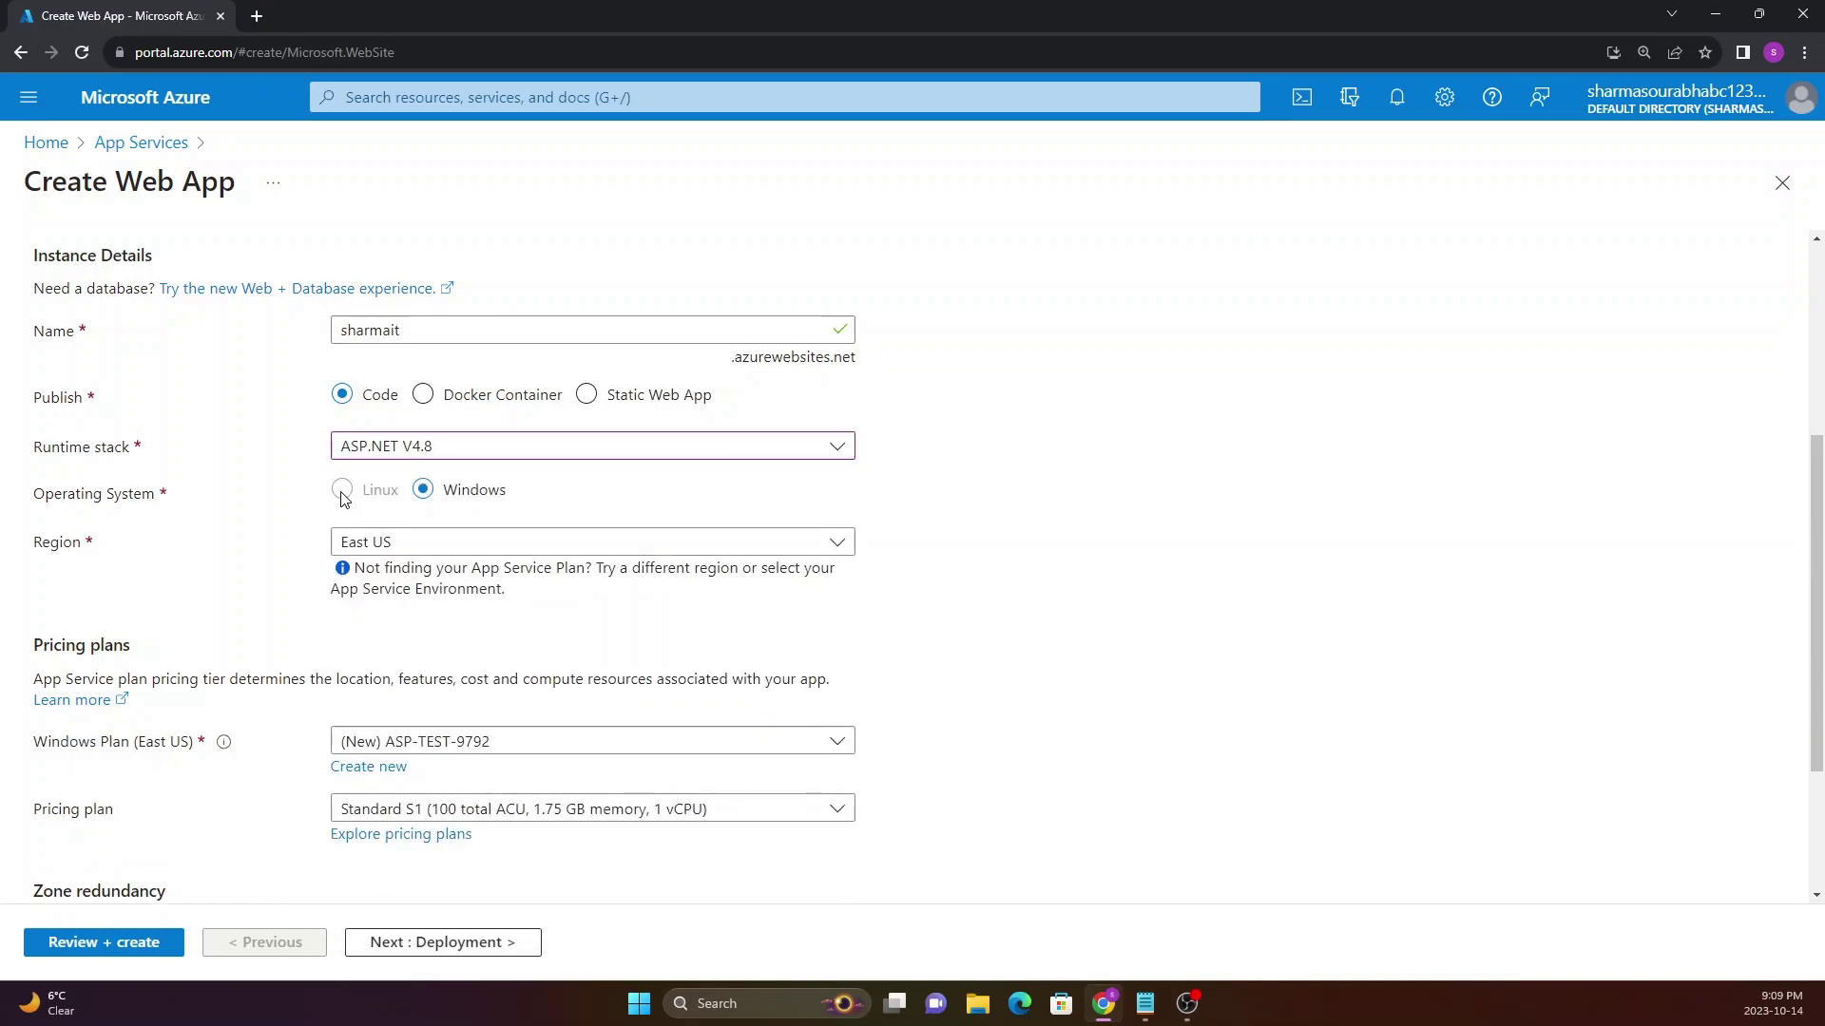
{"action": "left_click_drag", "start_coordinate": [38, 493], "coordinate": [175, 486]}
{"action": "left_click", "coordinate": [174, 487]}
Set the runtime stack to Java 8, try Windows as the operating system, and return it to Linux
{"action": "left_click", "coordinate": [460, 449]}
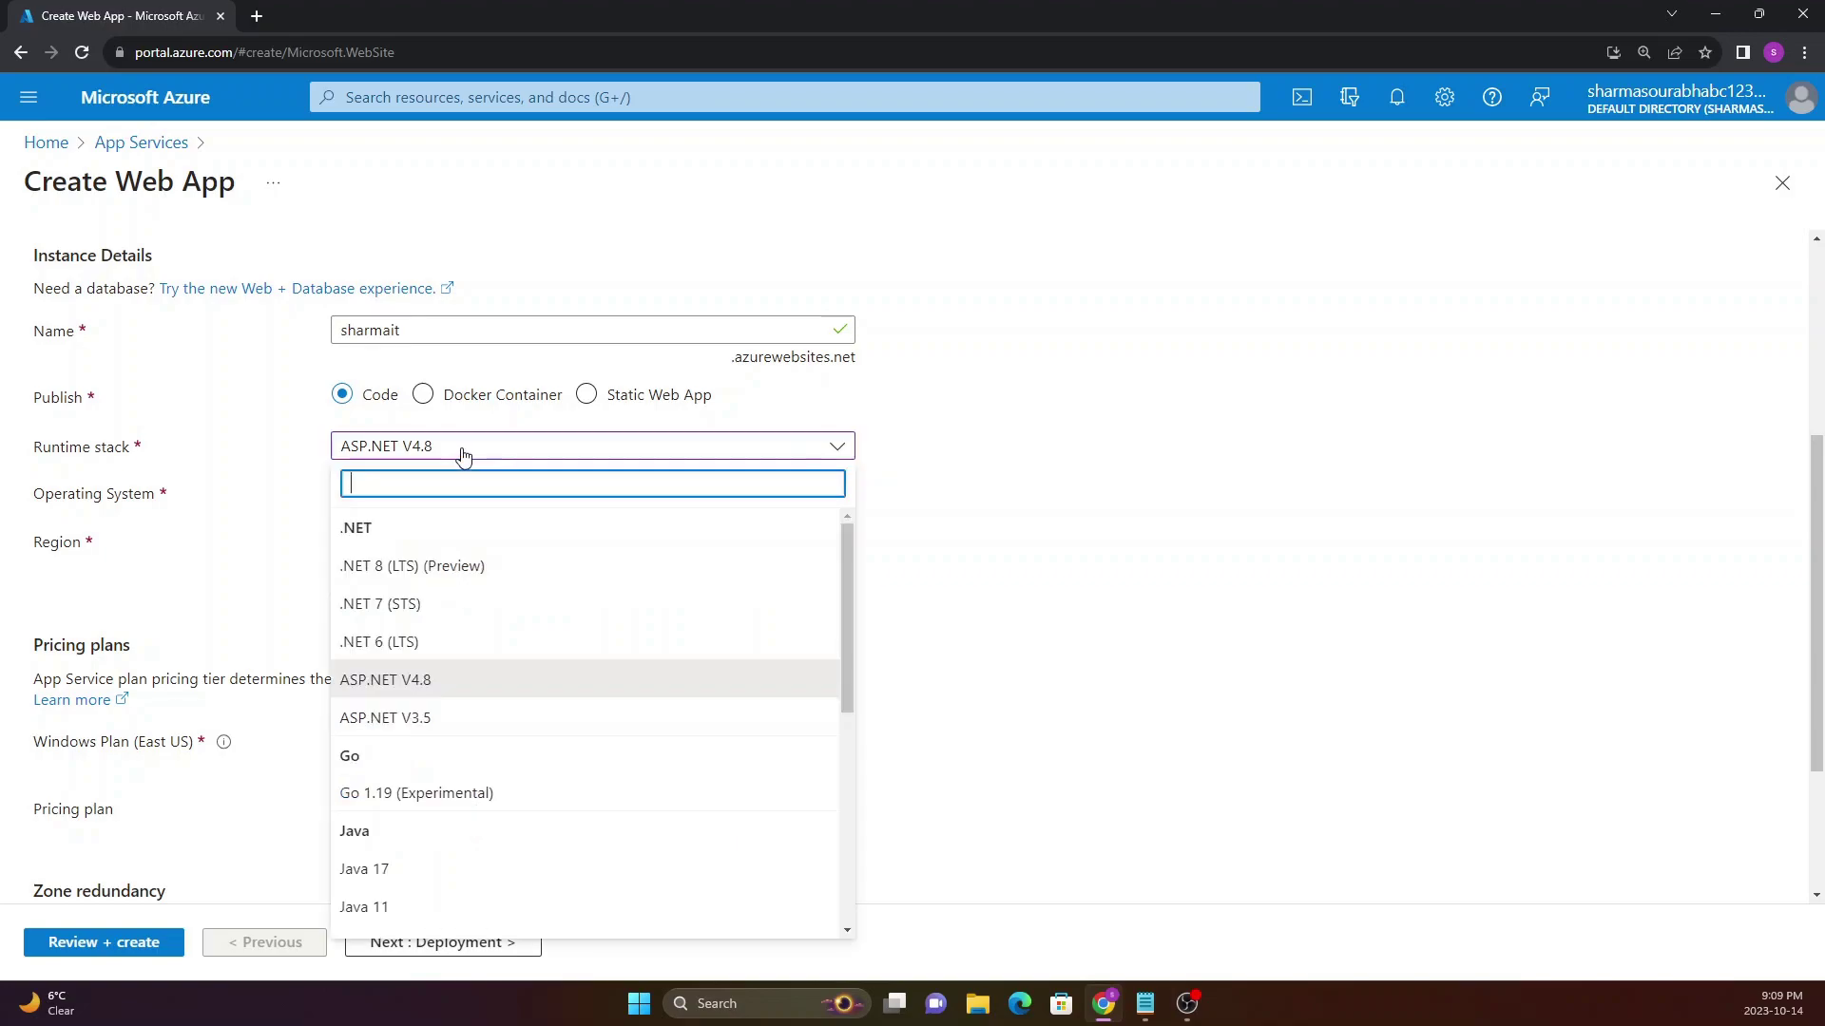
{"action": "scroll", "coordinate": [413, 691], "scroll_direction": "down", "scroll_amount": 3}
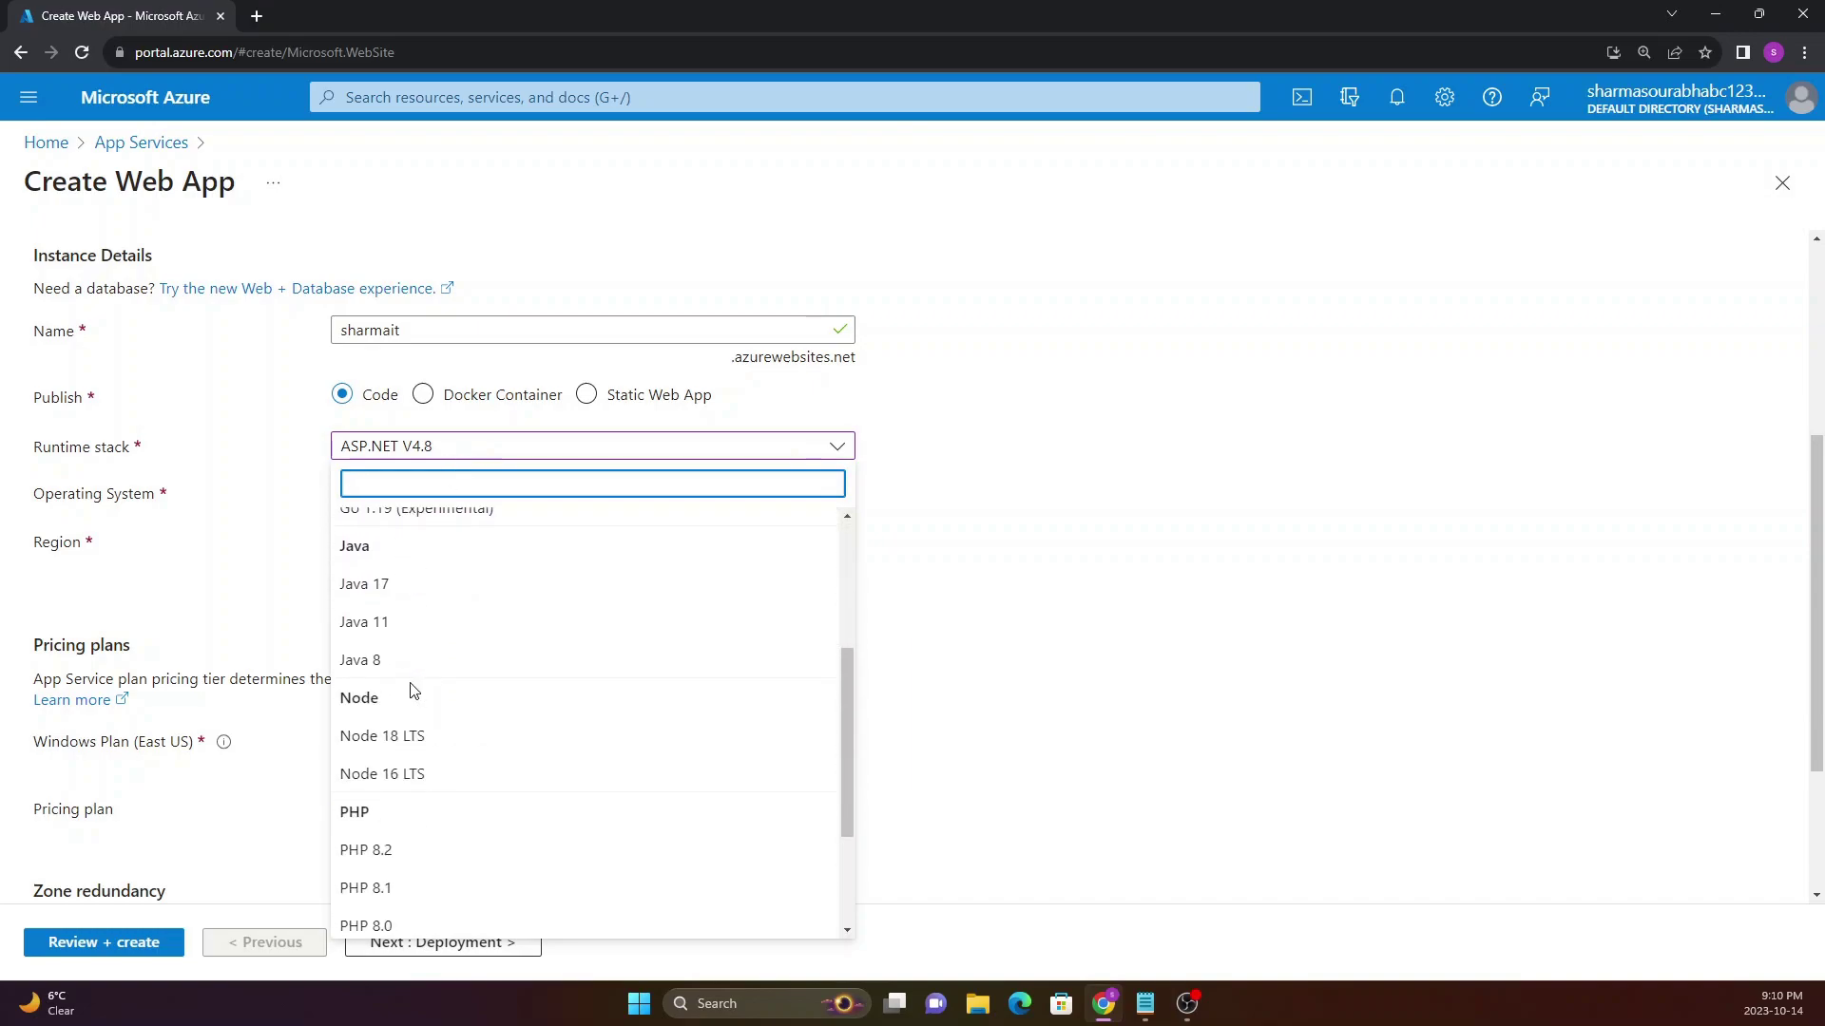
{"action": "left_click", "coordinate": [408, 656]}
{"action": "left_click", "coordinate": [421, 538]}
{"action": "left_click", "coordinate": [343, 539]}
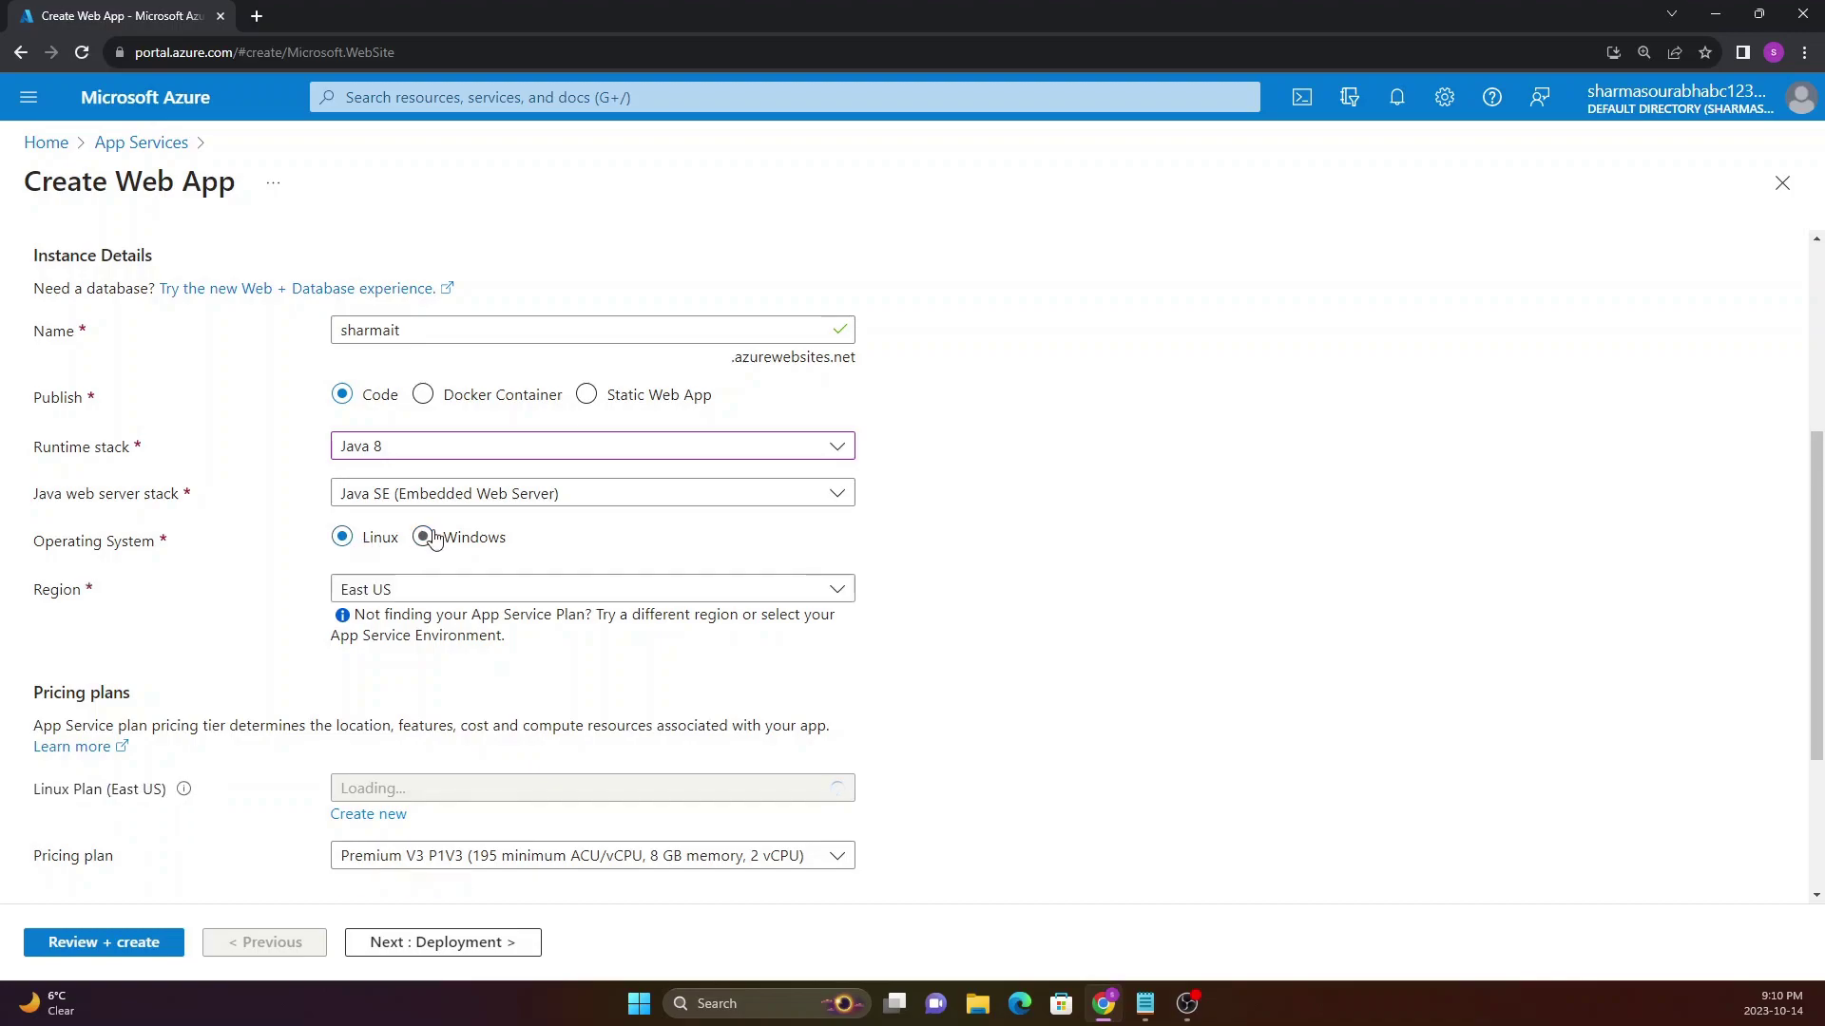
Set the web app's runtime stack to ASP.NET V4.8
{"action": "left_click", "coordinate": [404, 446]}
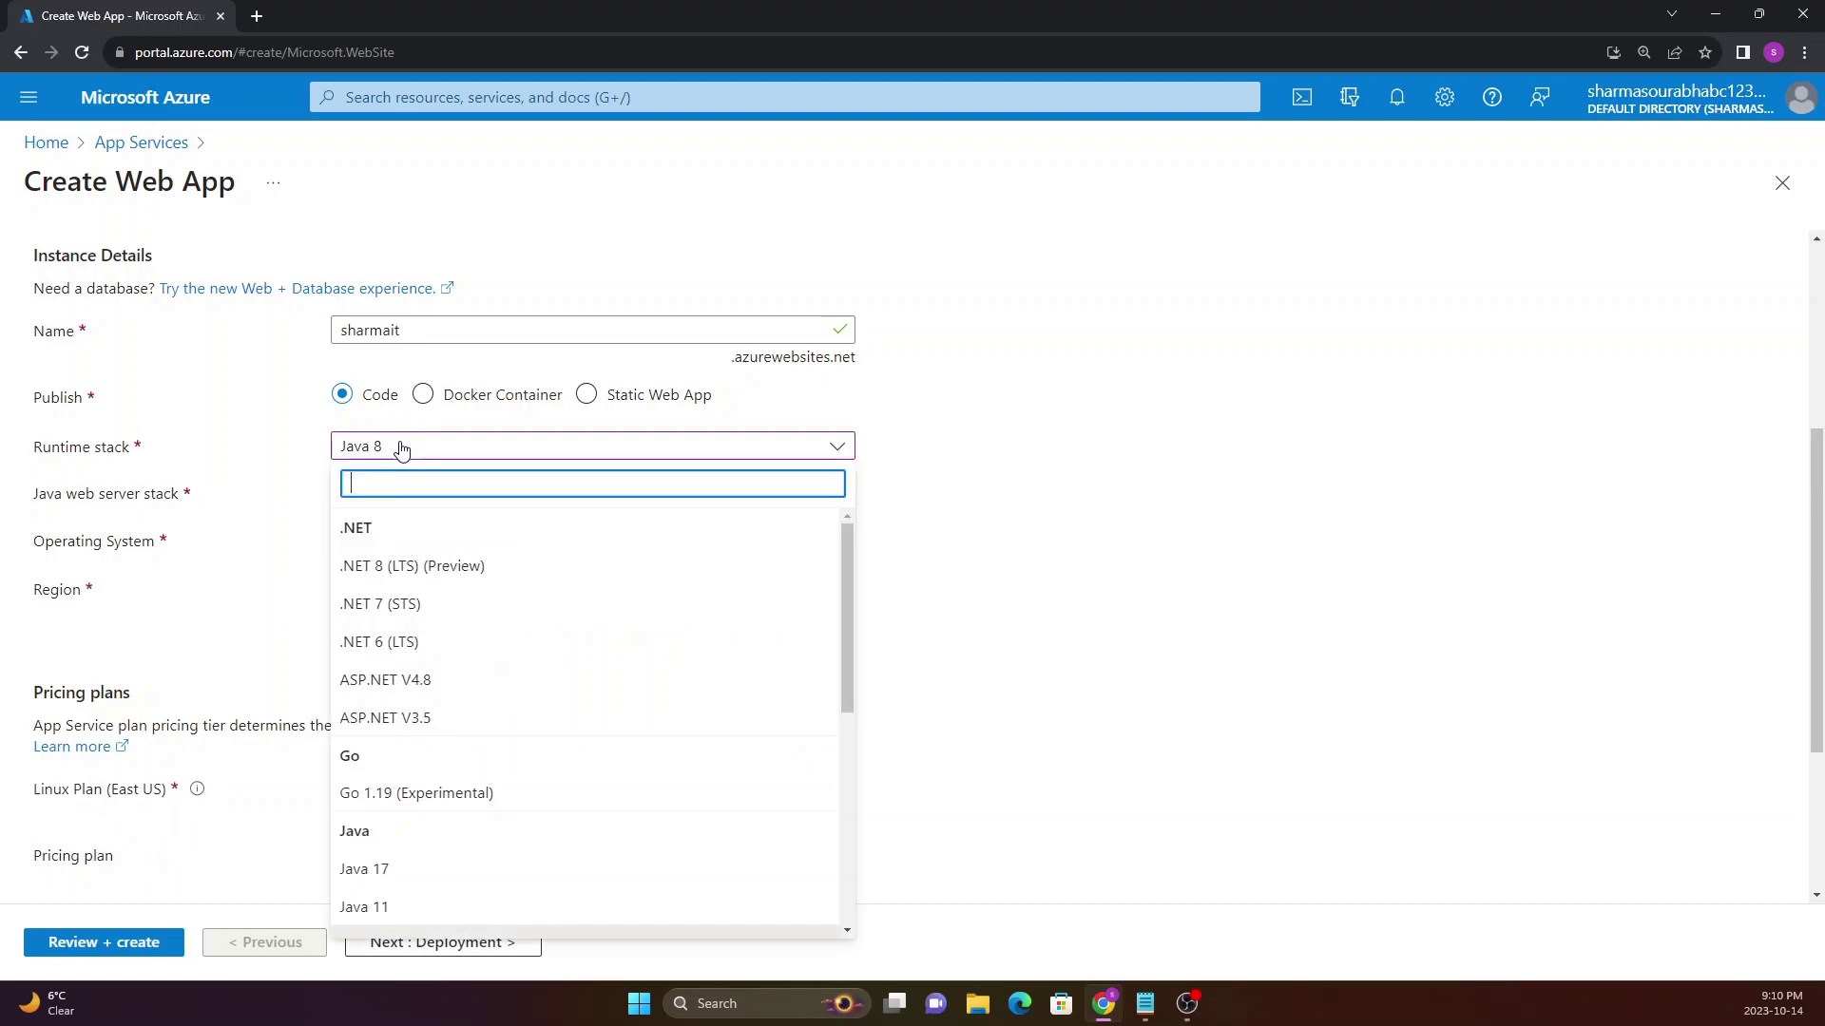
{"action": "left_click", "coordinate": [267, 504]}
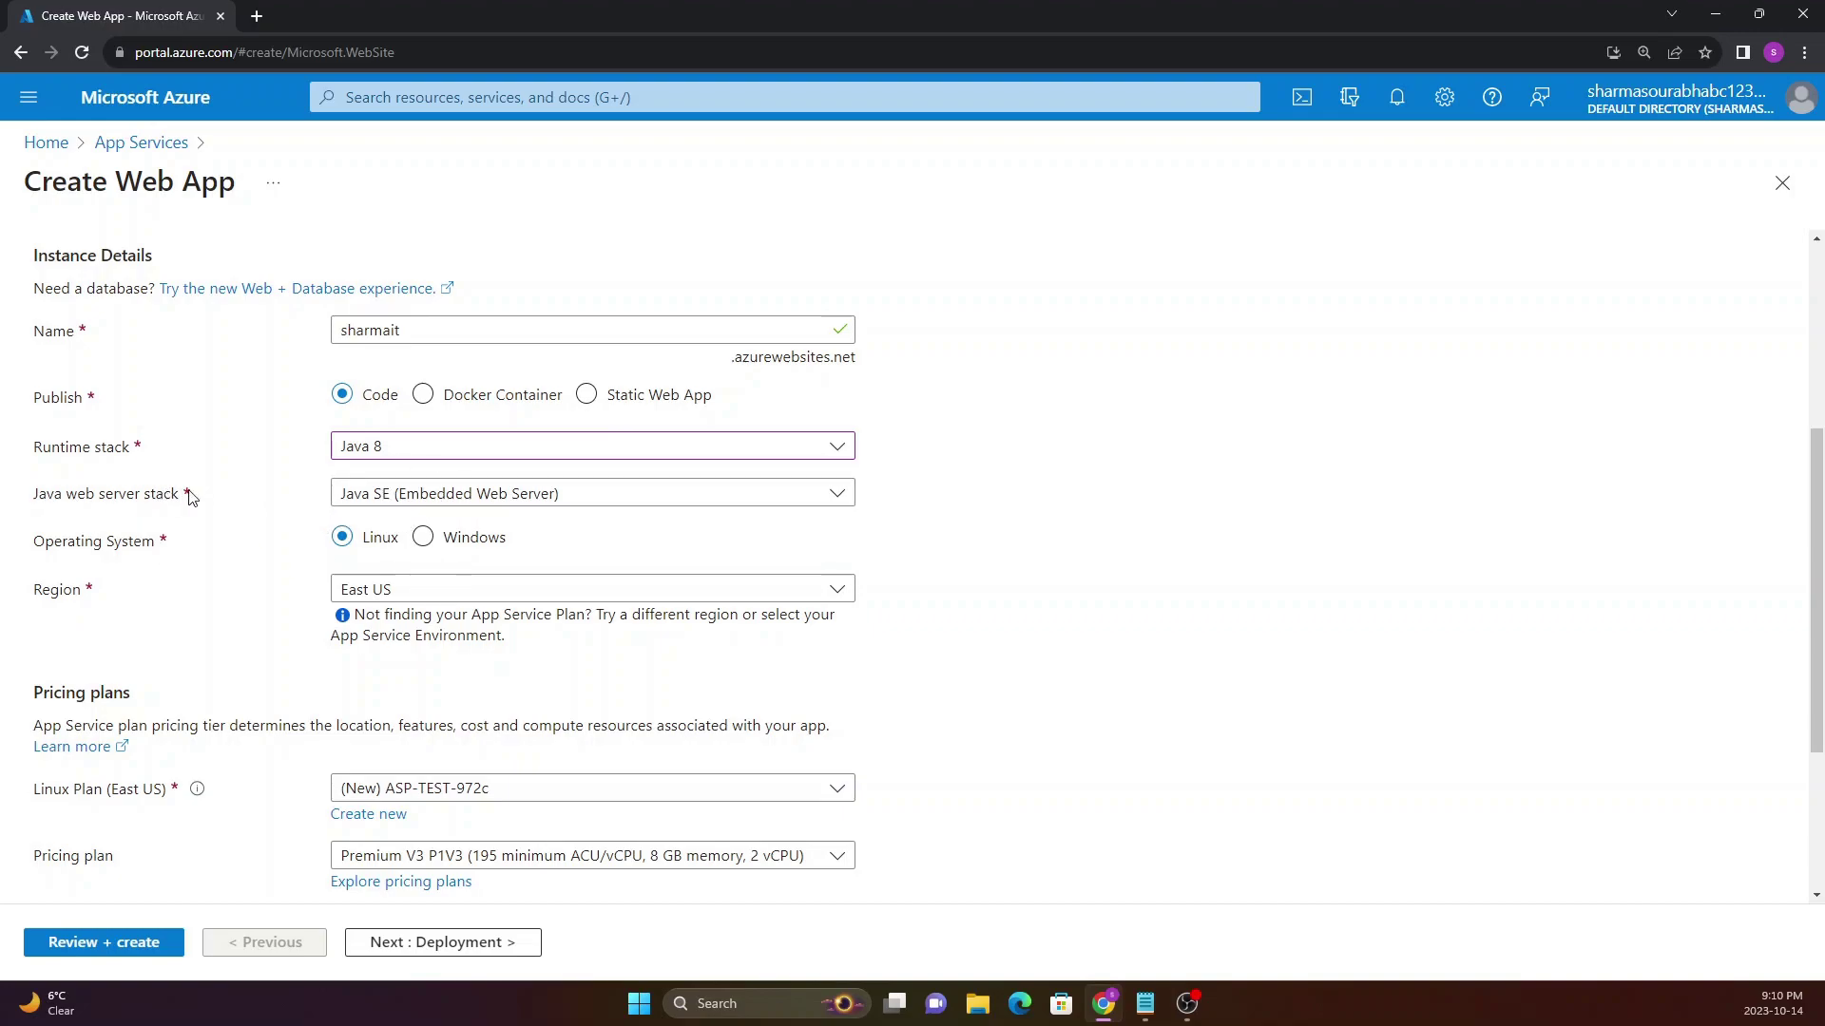
{"action": "left_click", "coordinate": [399, 449]}
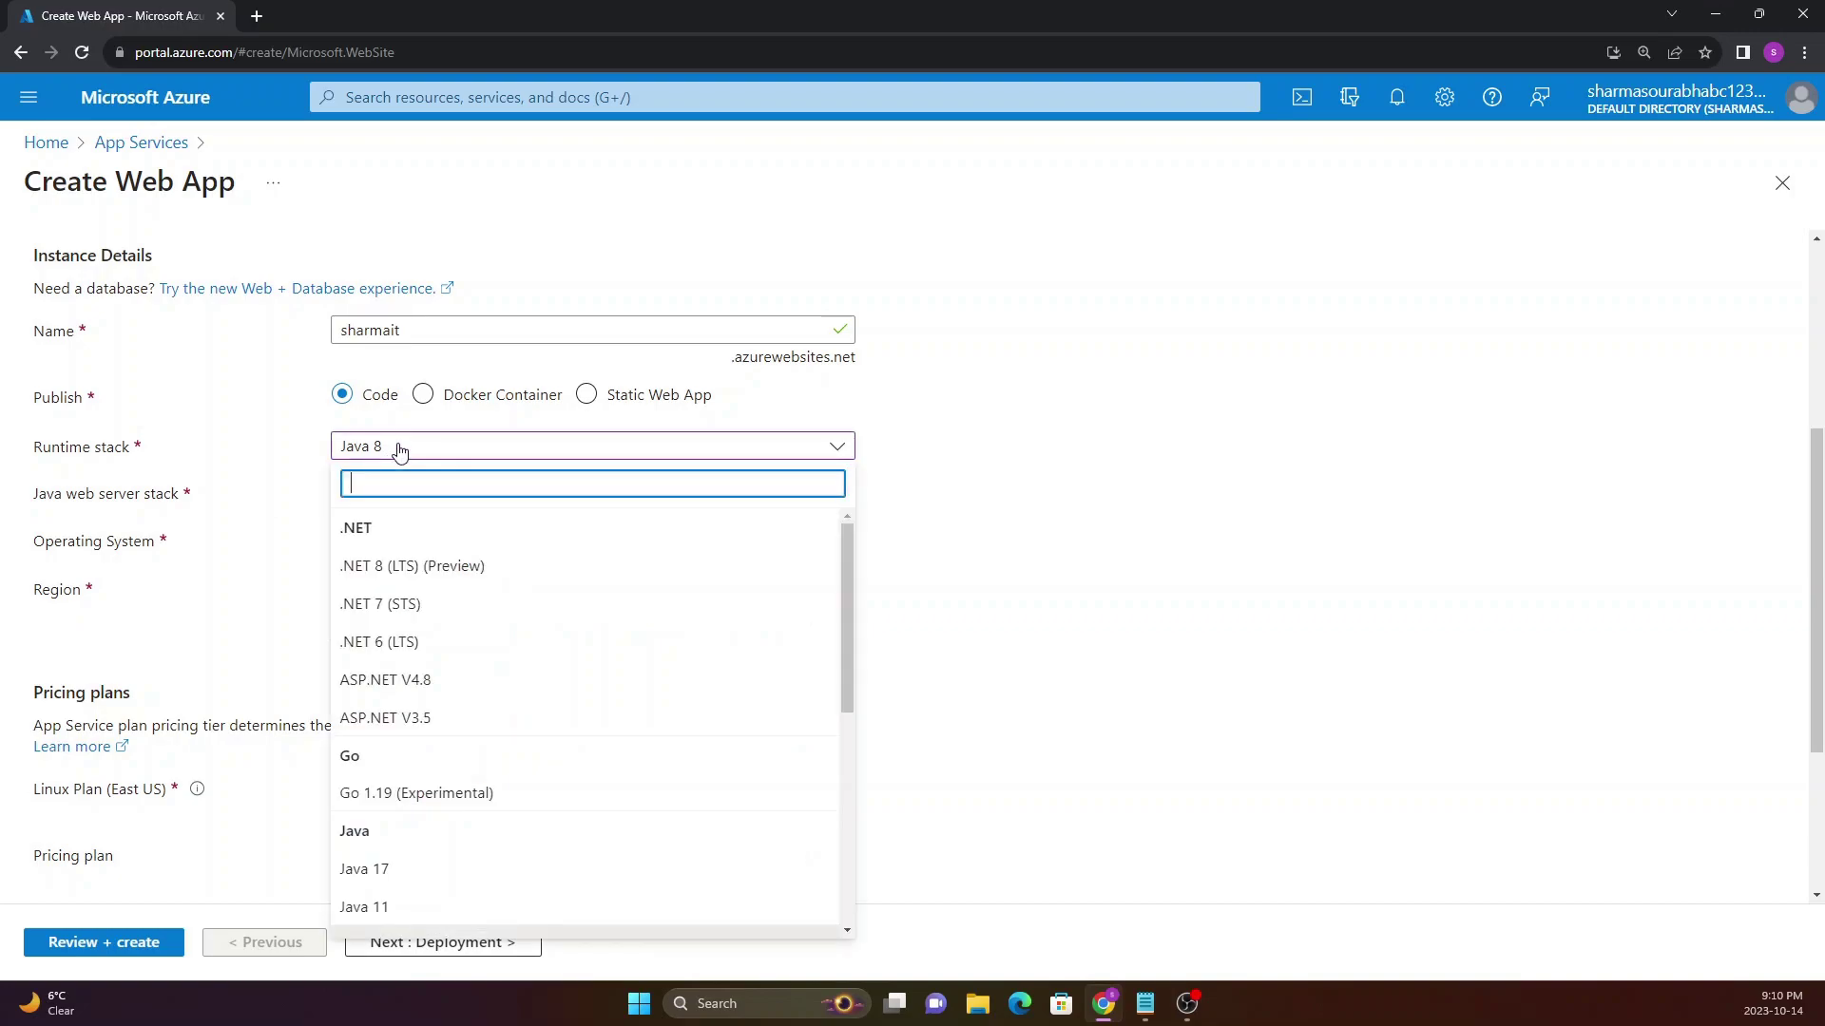
{"action": "left_click", "coordinate": [404, 681]}
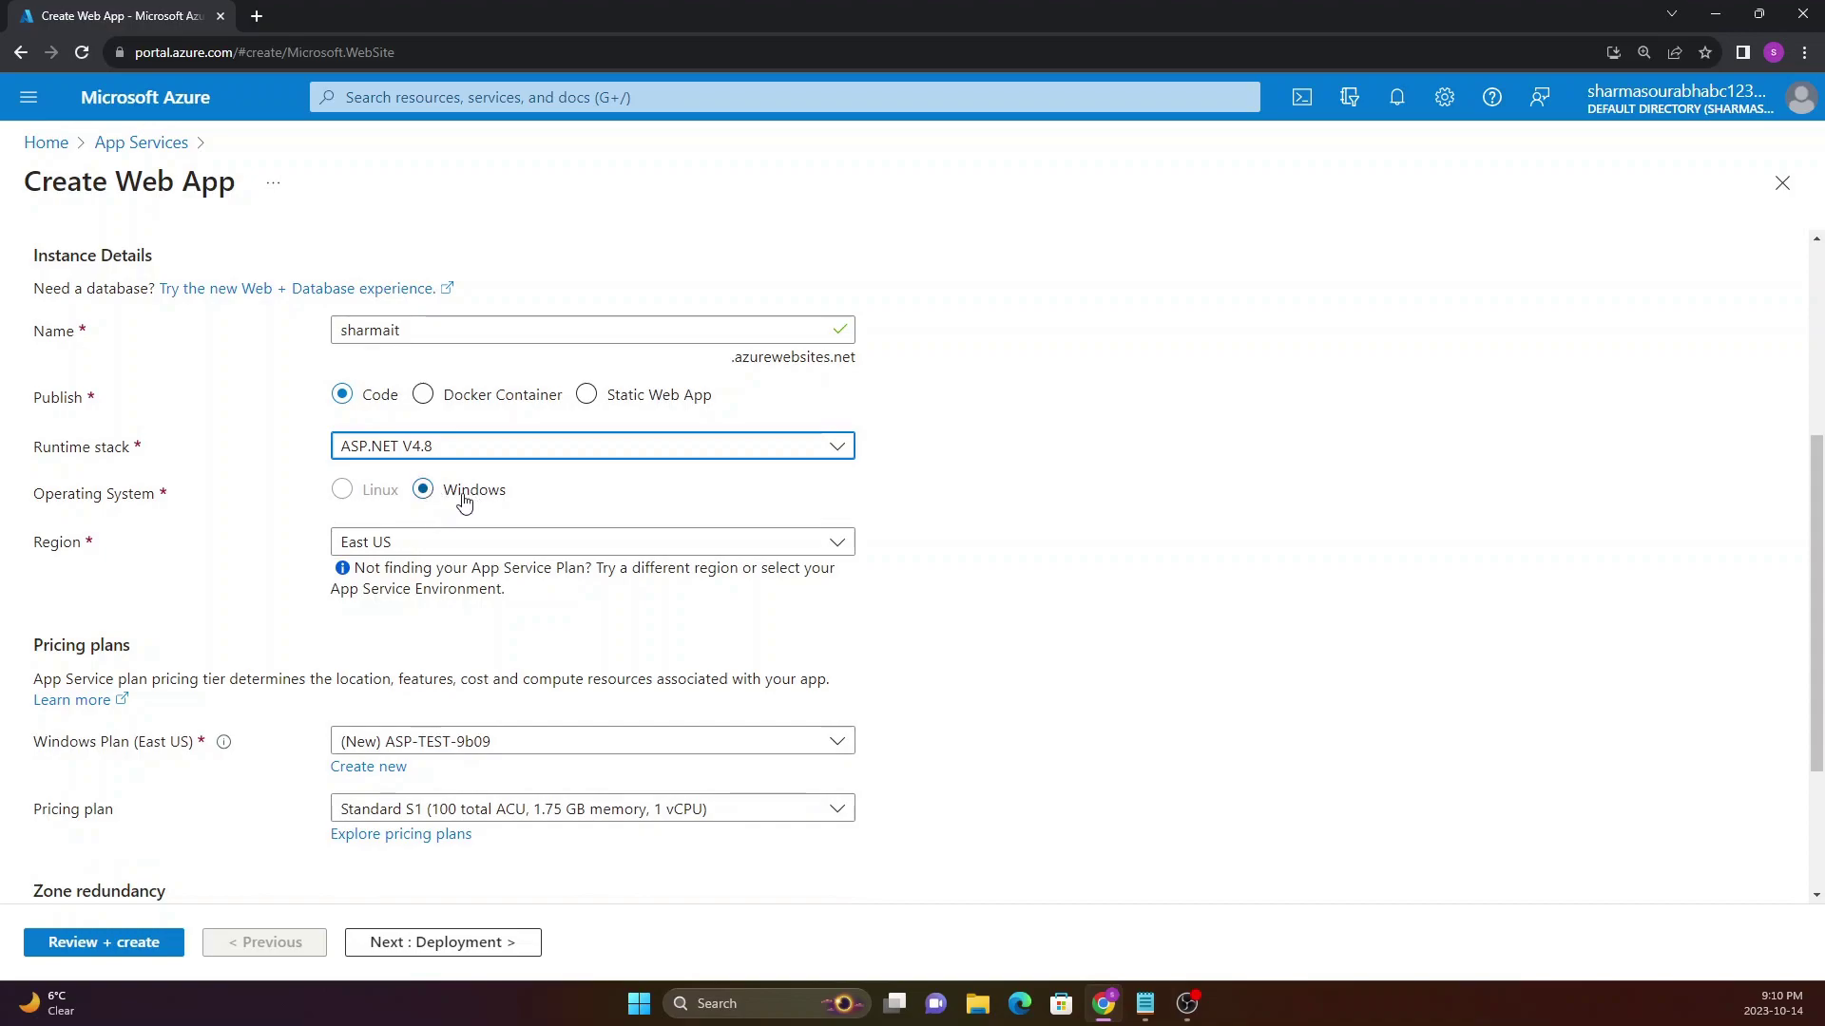
Search the regions for canada and set the web app's region to Canada Central
{"action": "left_click", "coordinate": [378, 542]}
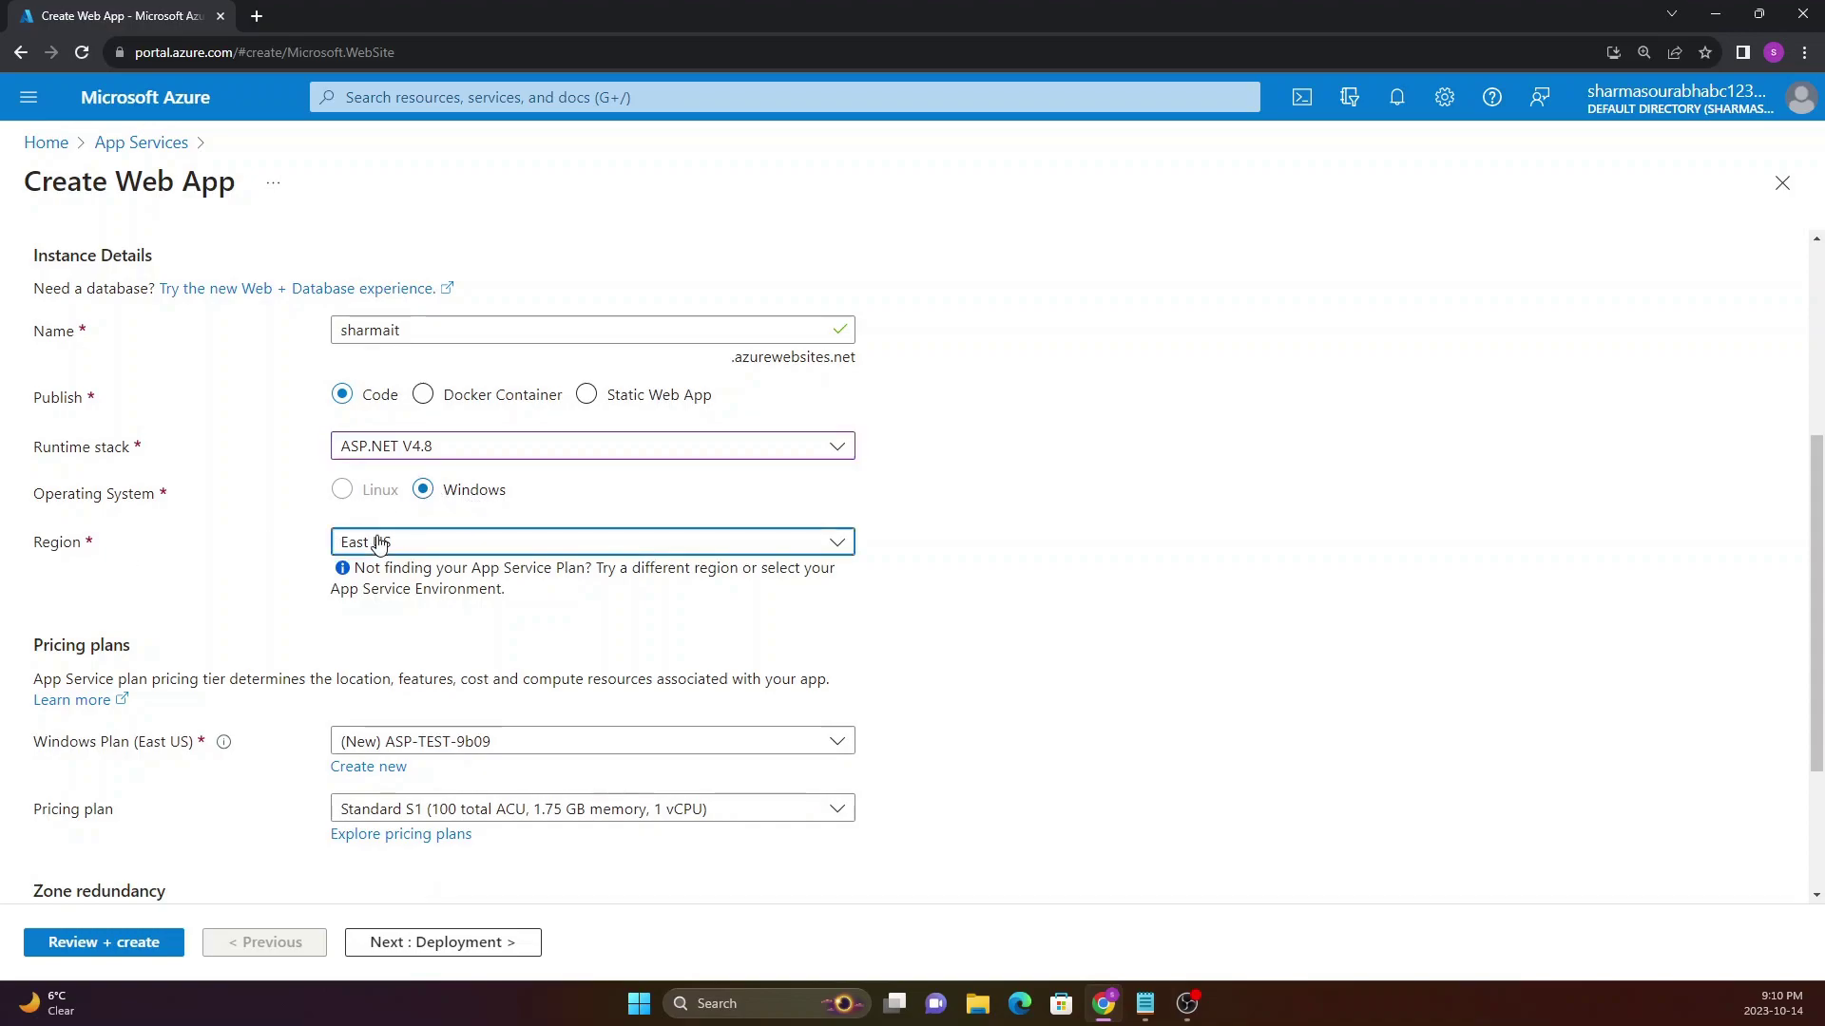
{"action": "left_click", "coordinate": [379, 543]}
{"action": "type", "text": "canada"}
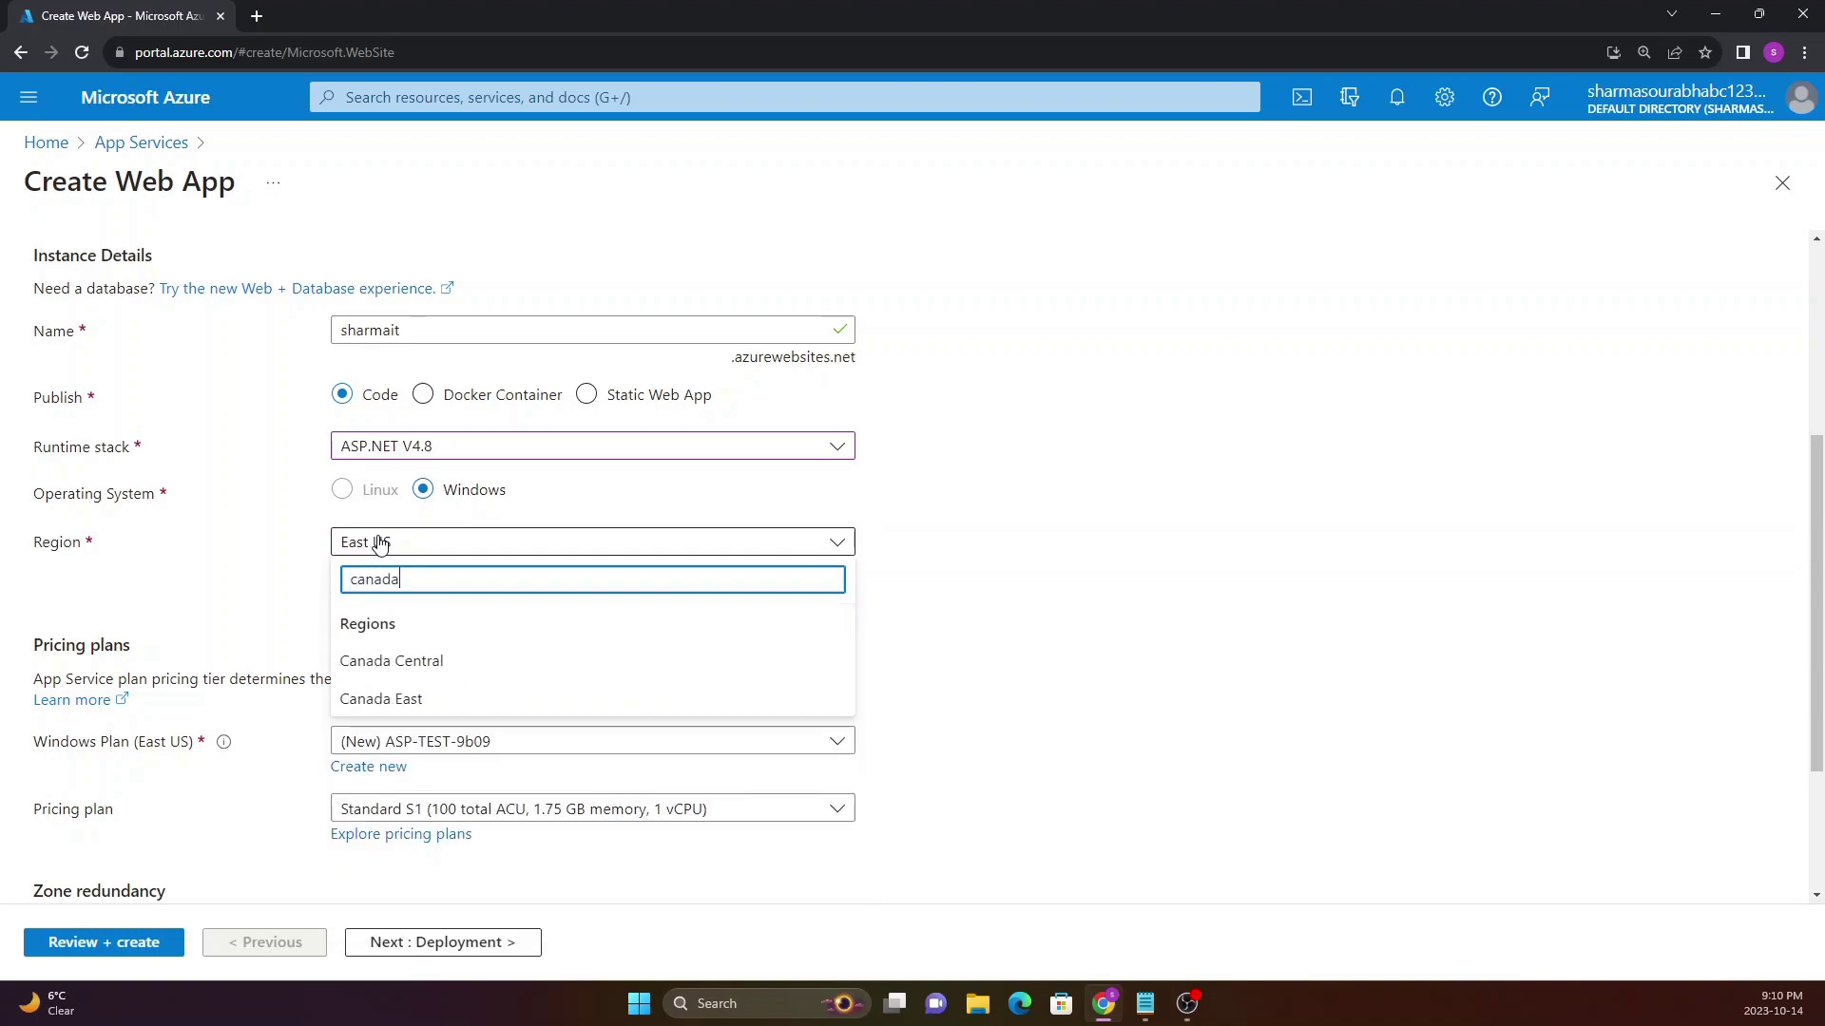
{"action": "left_click", "coordinate": [407, 661]}
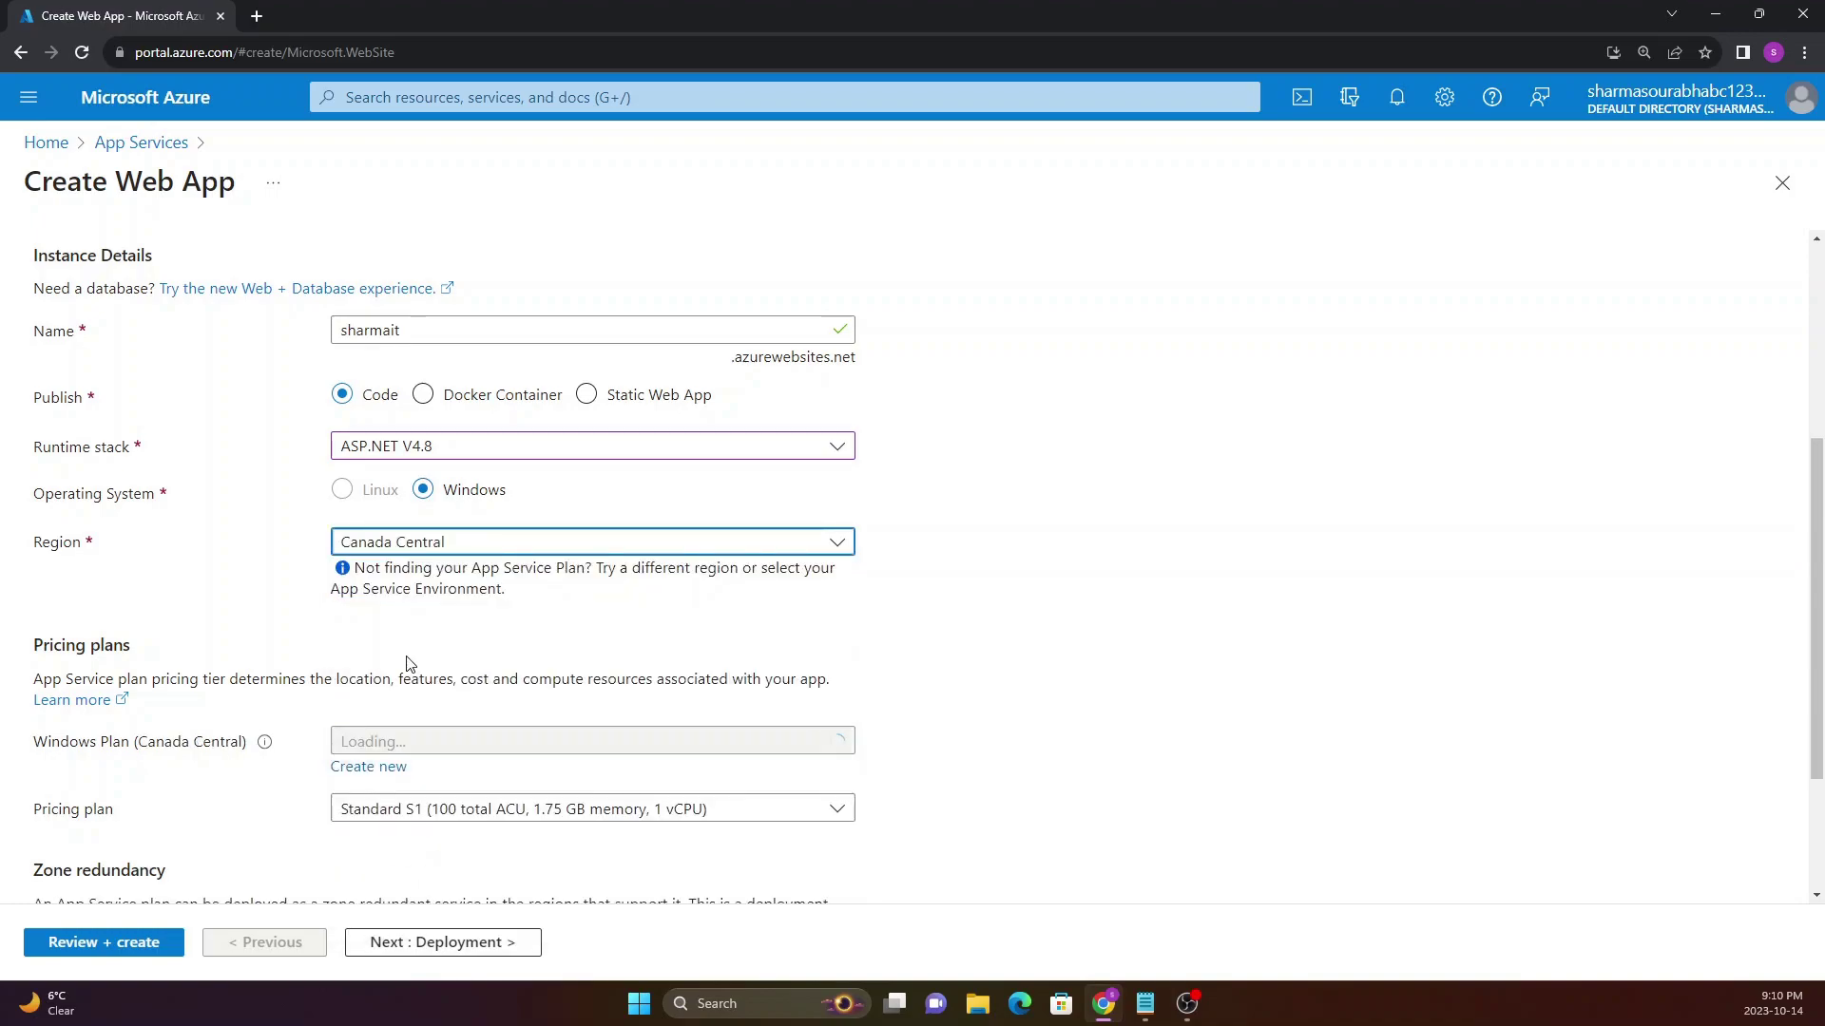
Examine the pricing plans section, including the App Service plan description and the Windows plans offered for Canada Central
{"action": "scroll", "coordinate": [270, 612], "scroll_direction": "down", "scroll_amount": 2}
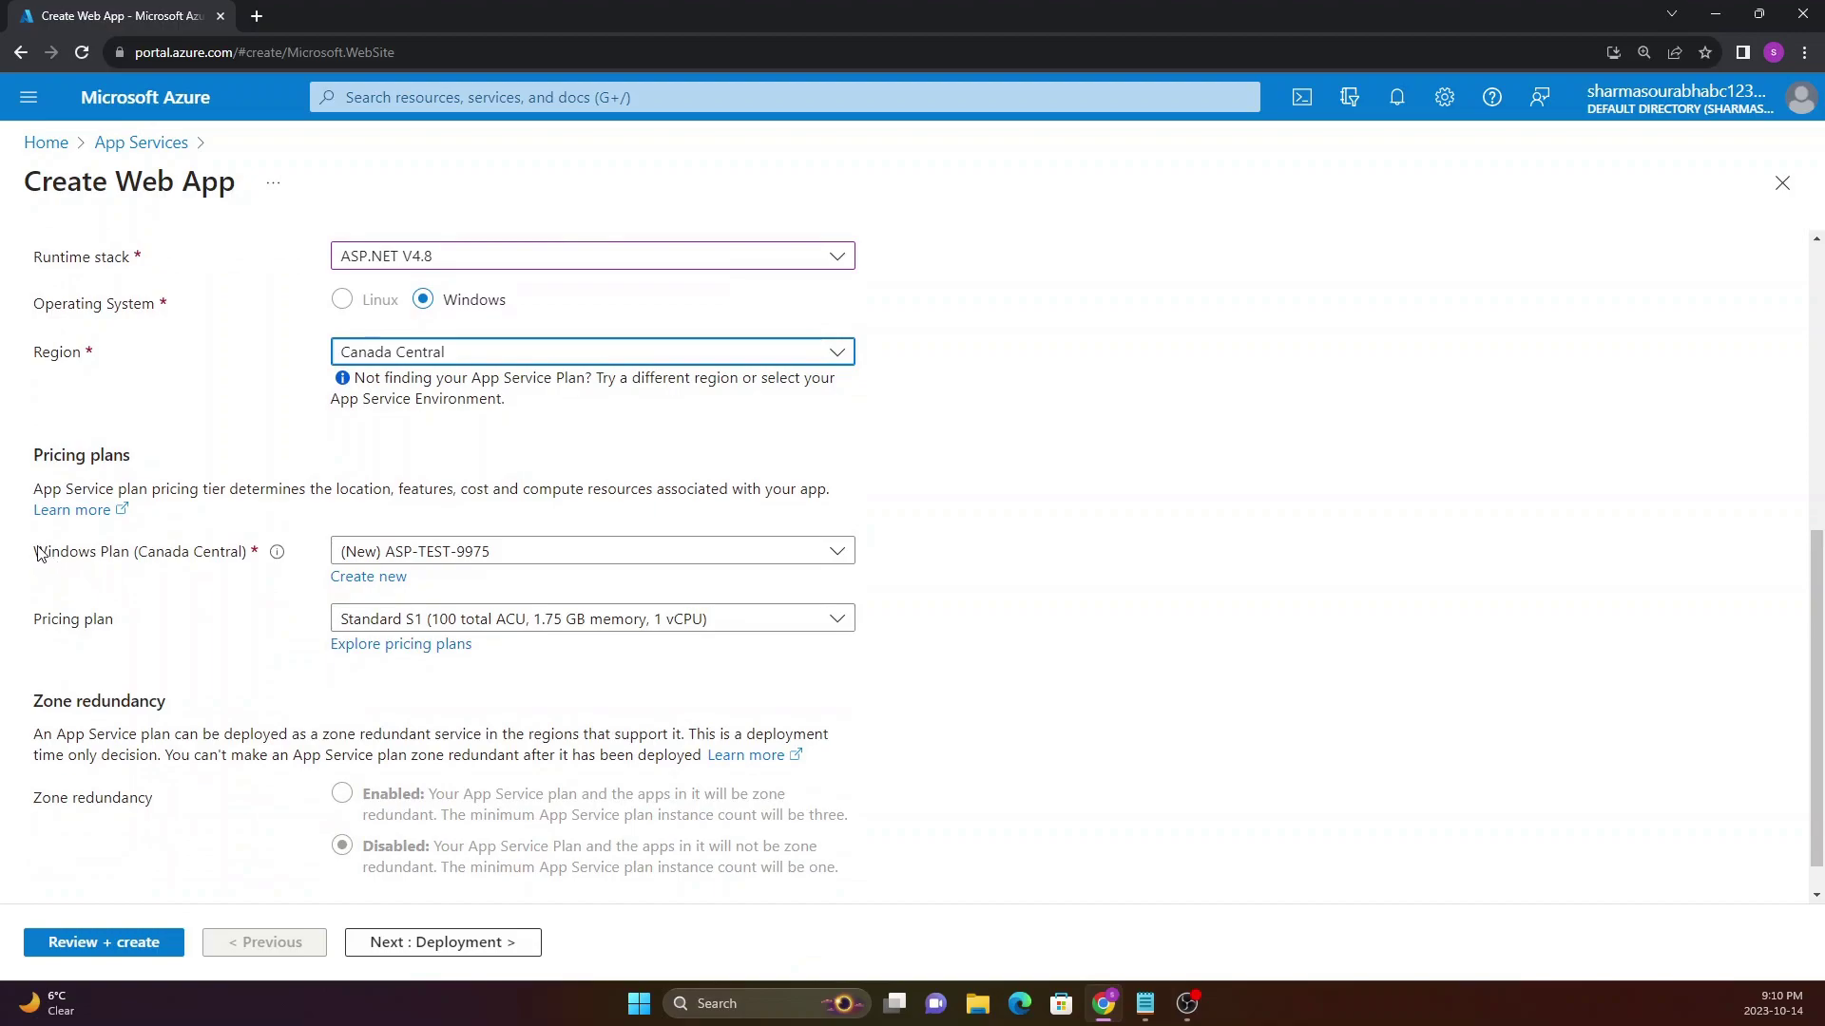
{"action": "left_click_drag", "start_coordinate": [33, 463], "coordinate": [131, 461]}
{"action": "left_click", "coordinate": [157, 475]}
{"action": "left_click_drag", "start_coordinate": [33, 493], "coordinate": [155, 496]}
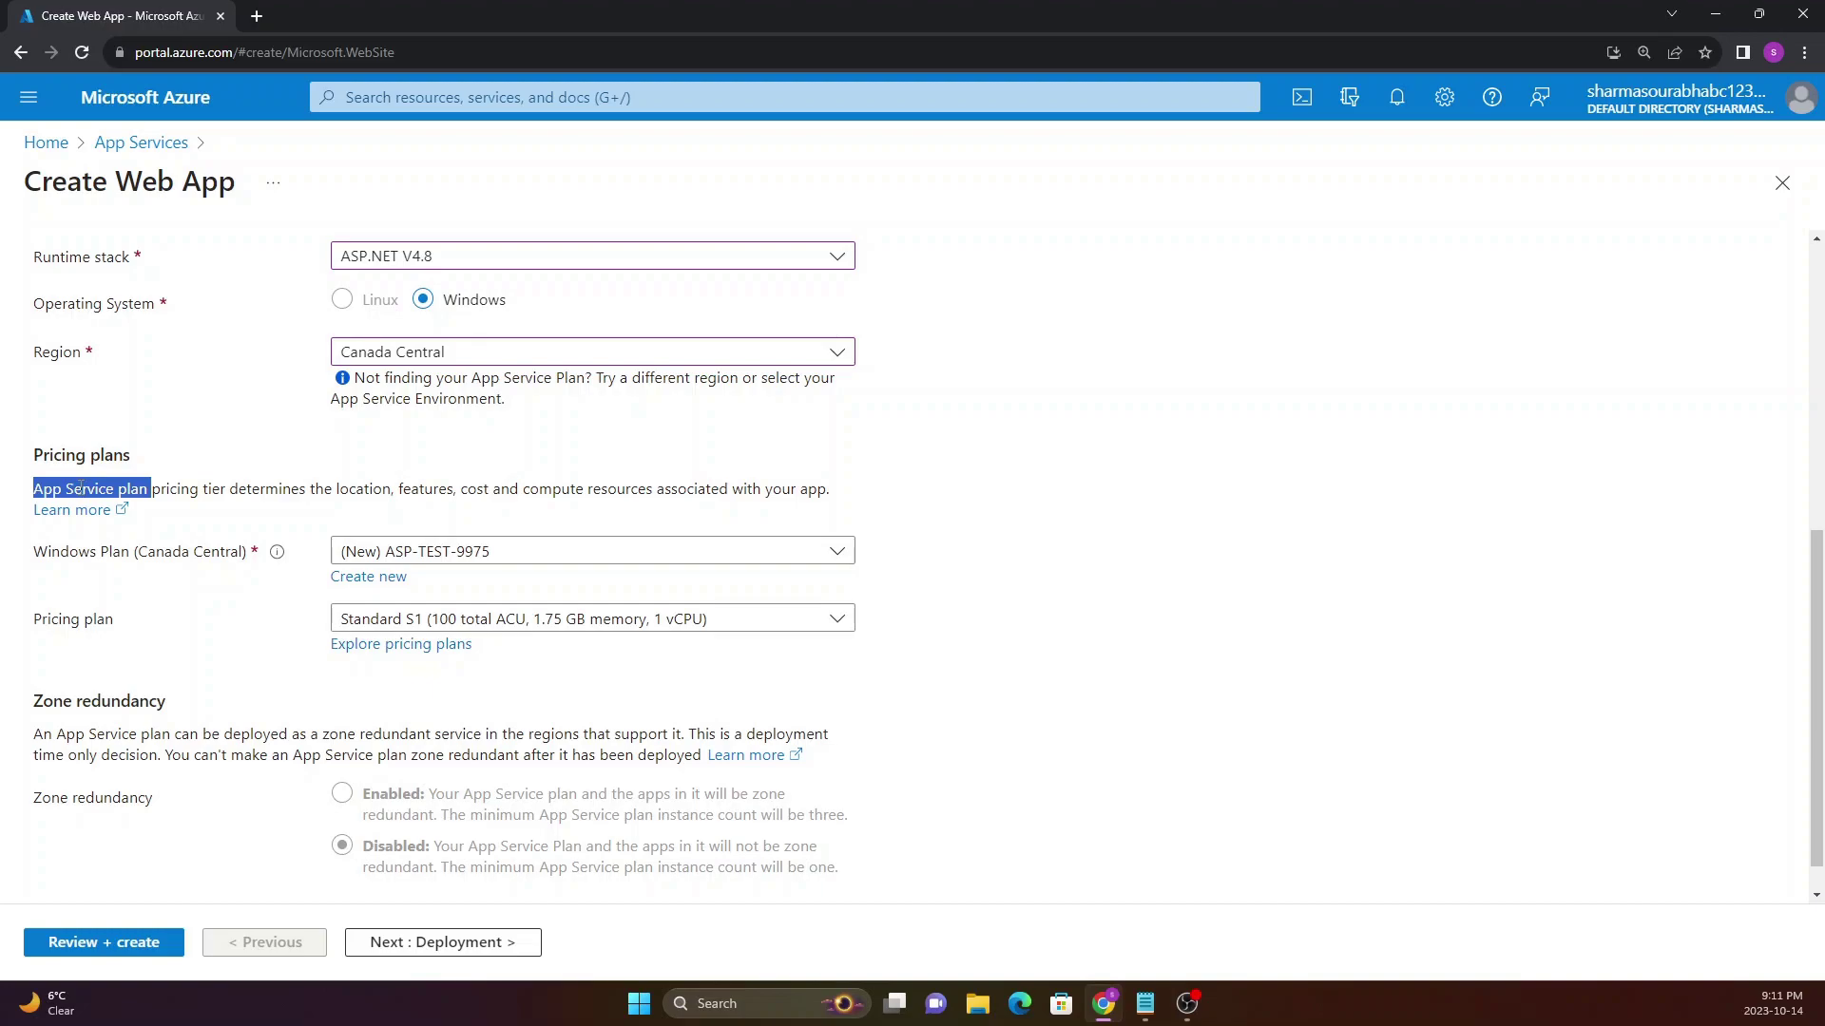
{"action": "left_click_drag", "start_coordinate": [35, 456], "coordinate": [112, 455]}
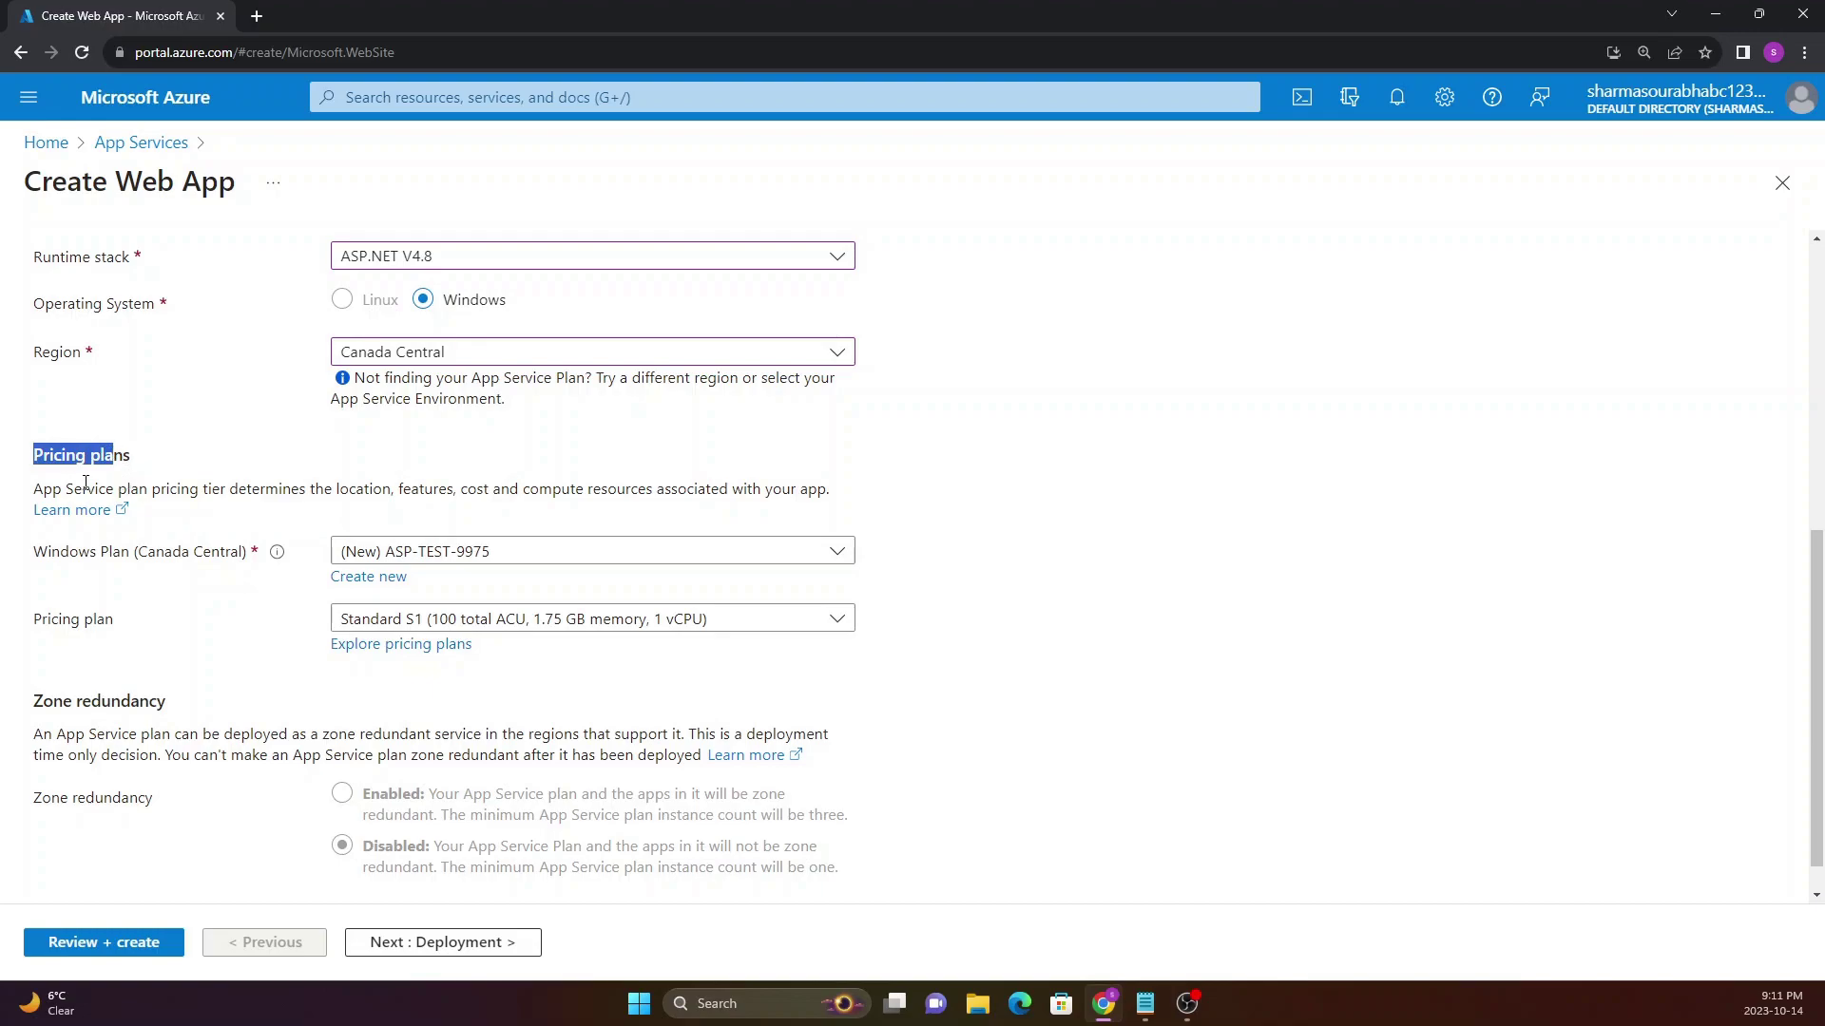
{"action": "left_click_drag", "start_coordinate": [72, 487], "coordinate": [153, 485]}
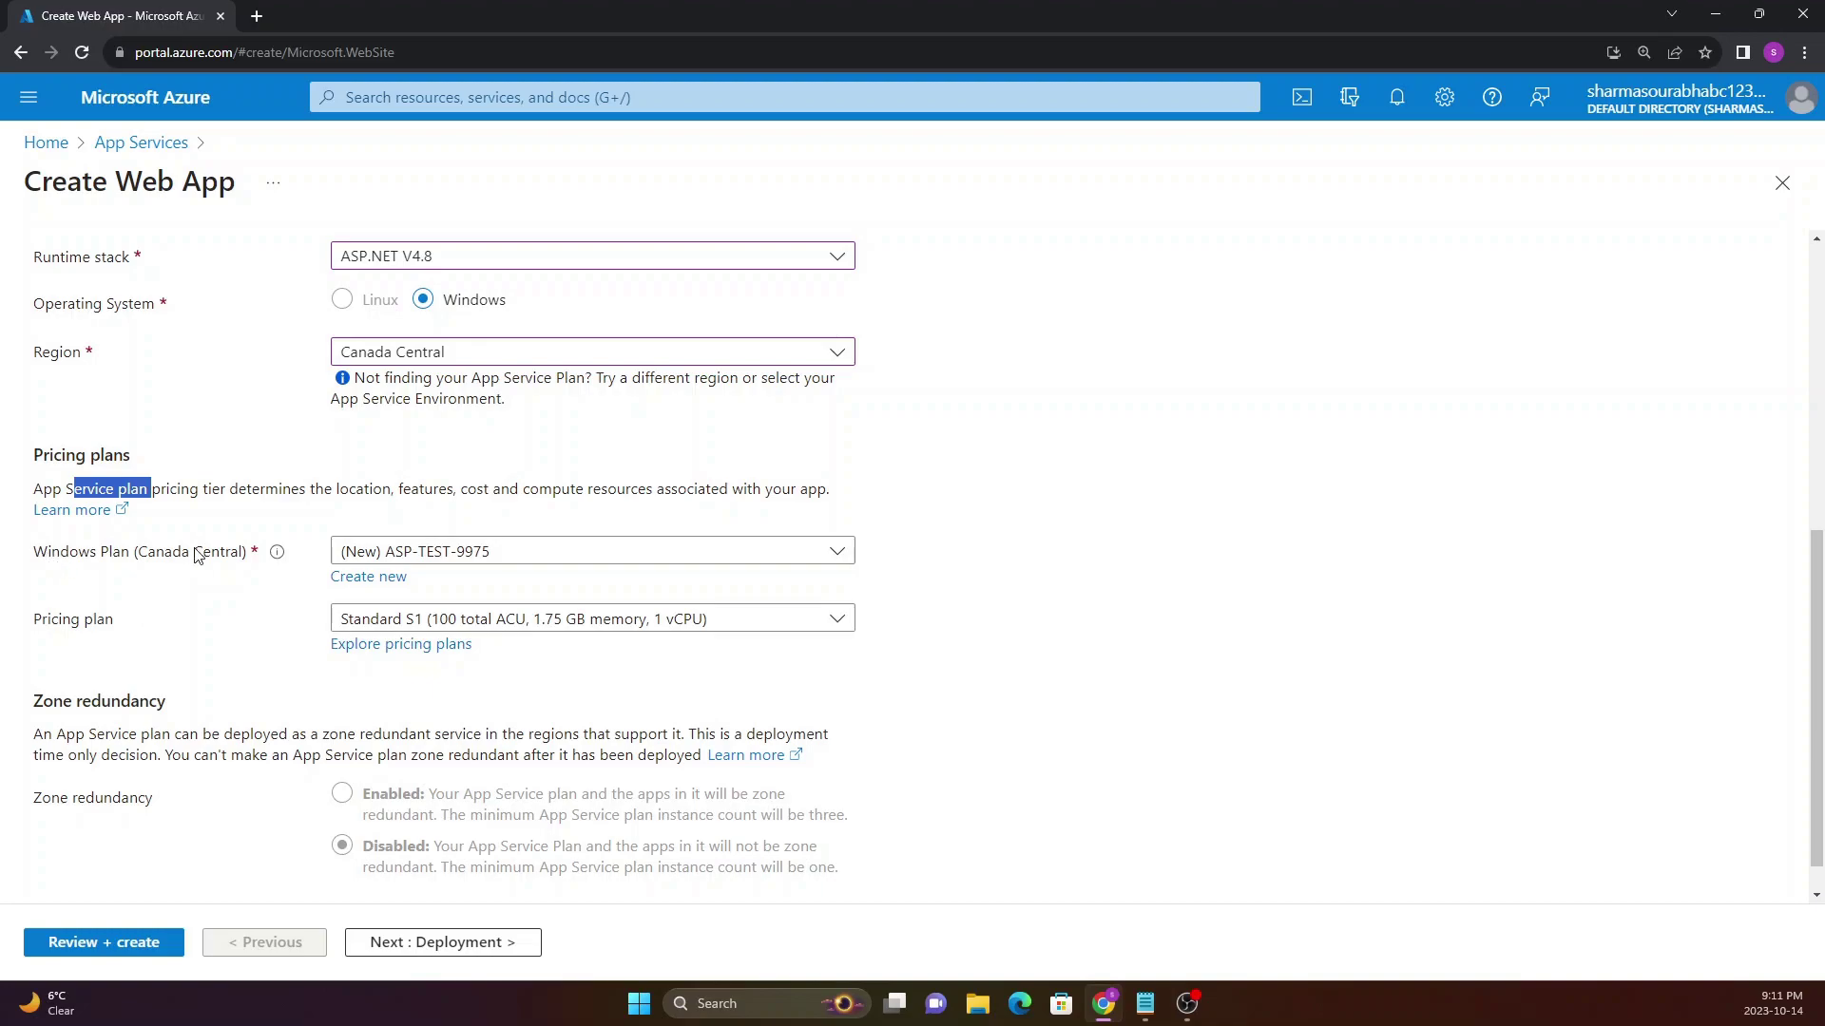
{"action": "left_click", "coordinate": [464, 561]}
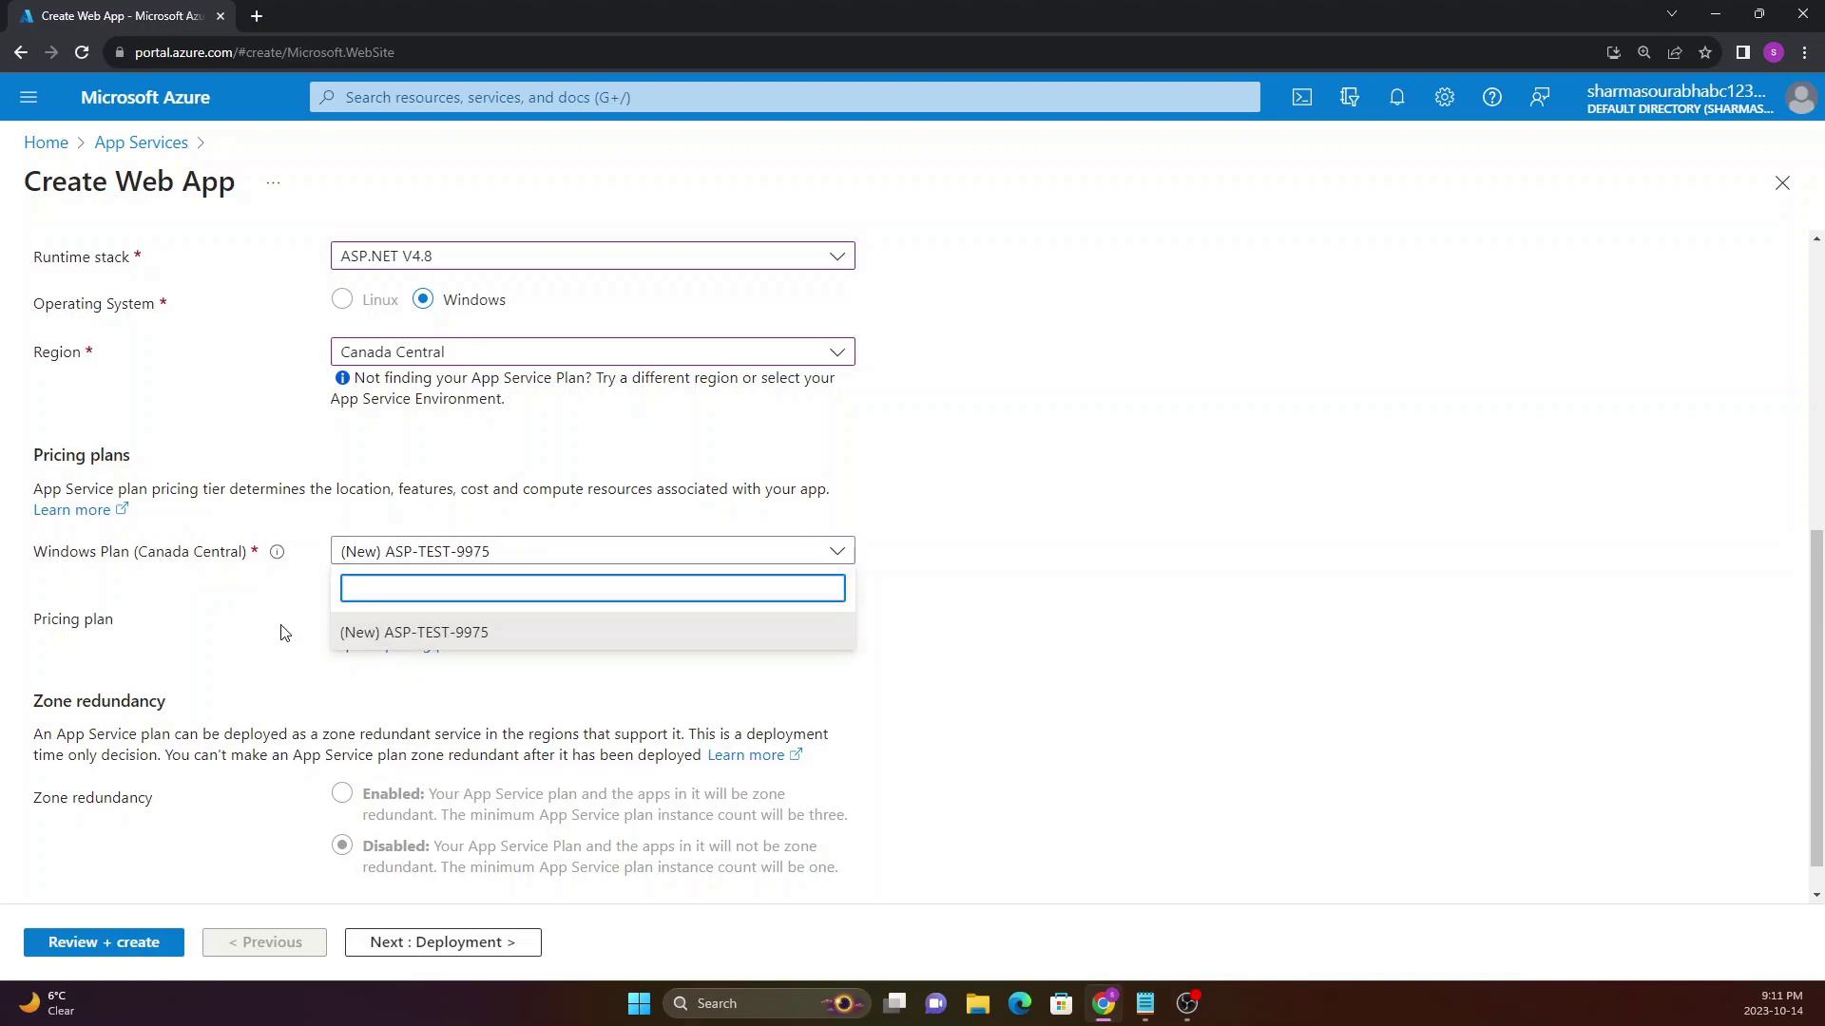
{"action": "left_click", "coordinate": [286, 609]}
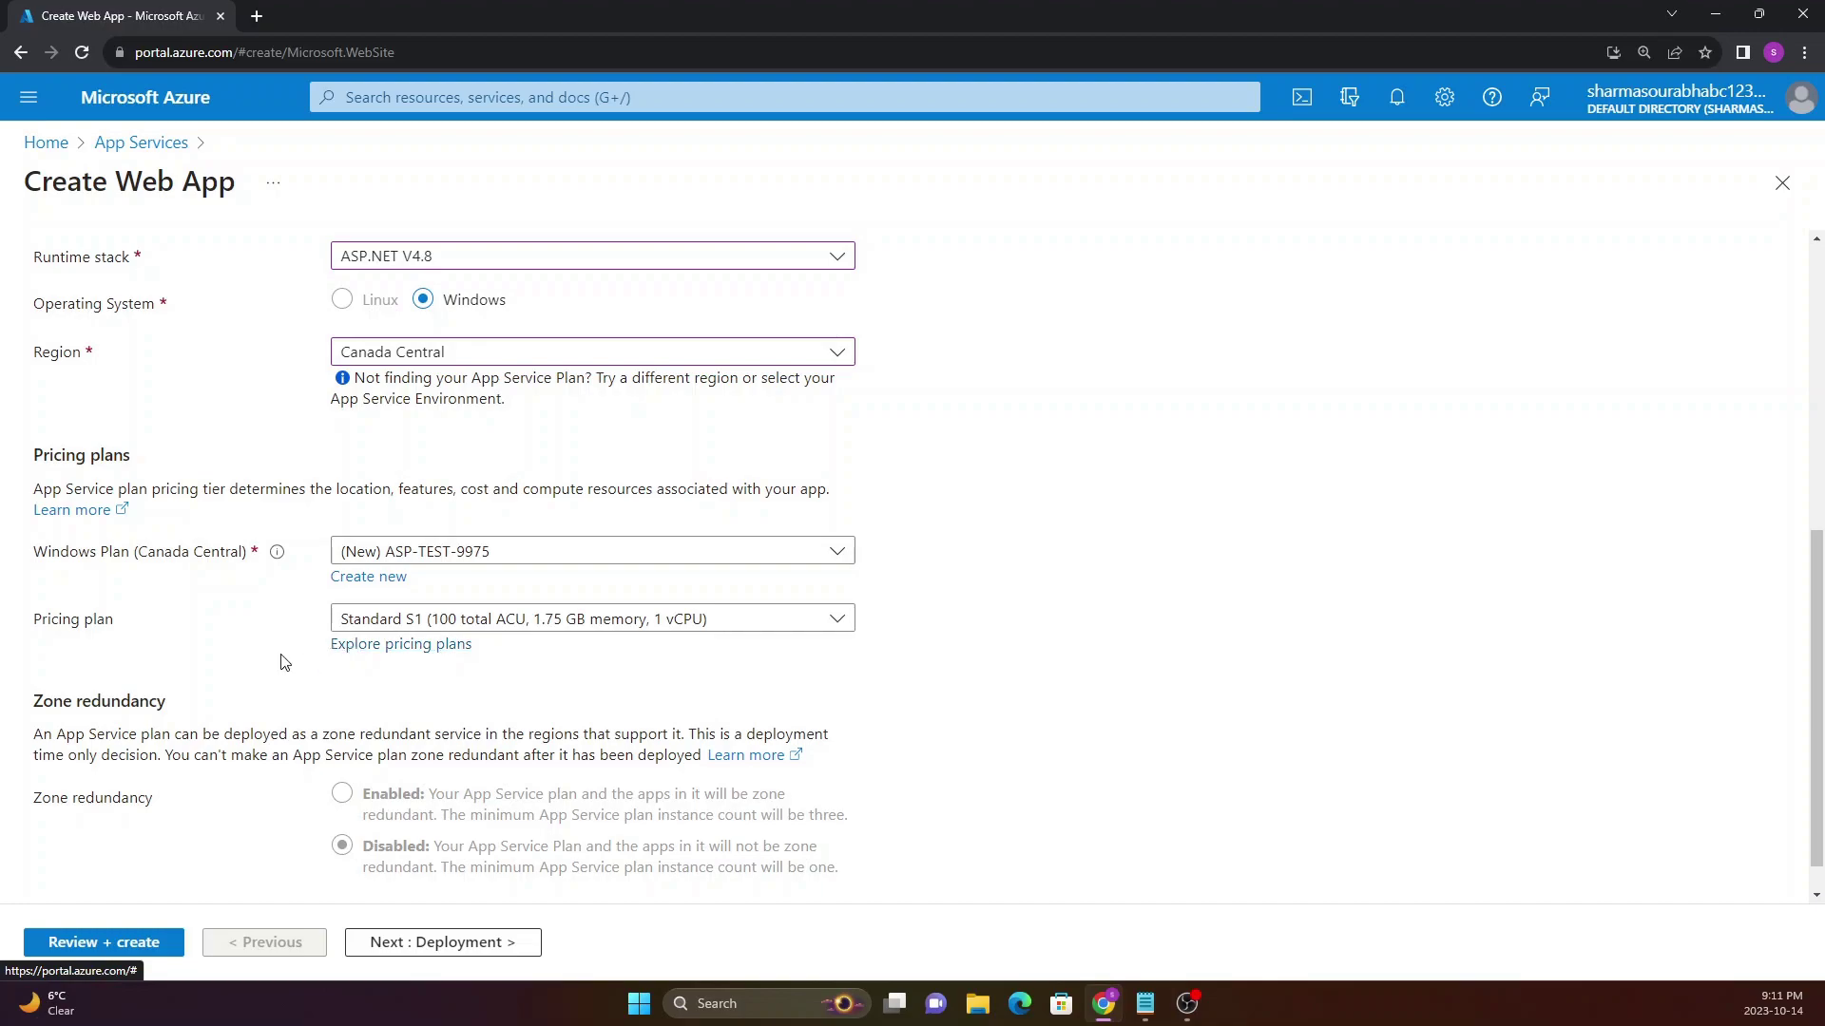
Explore the App Service pricing plans in hardware view and select the Free F1 plan
{"action": "left_click", "coordinate": [389, 655]}
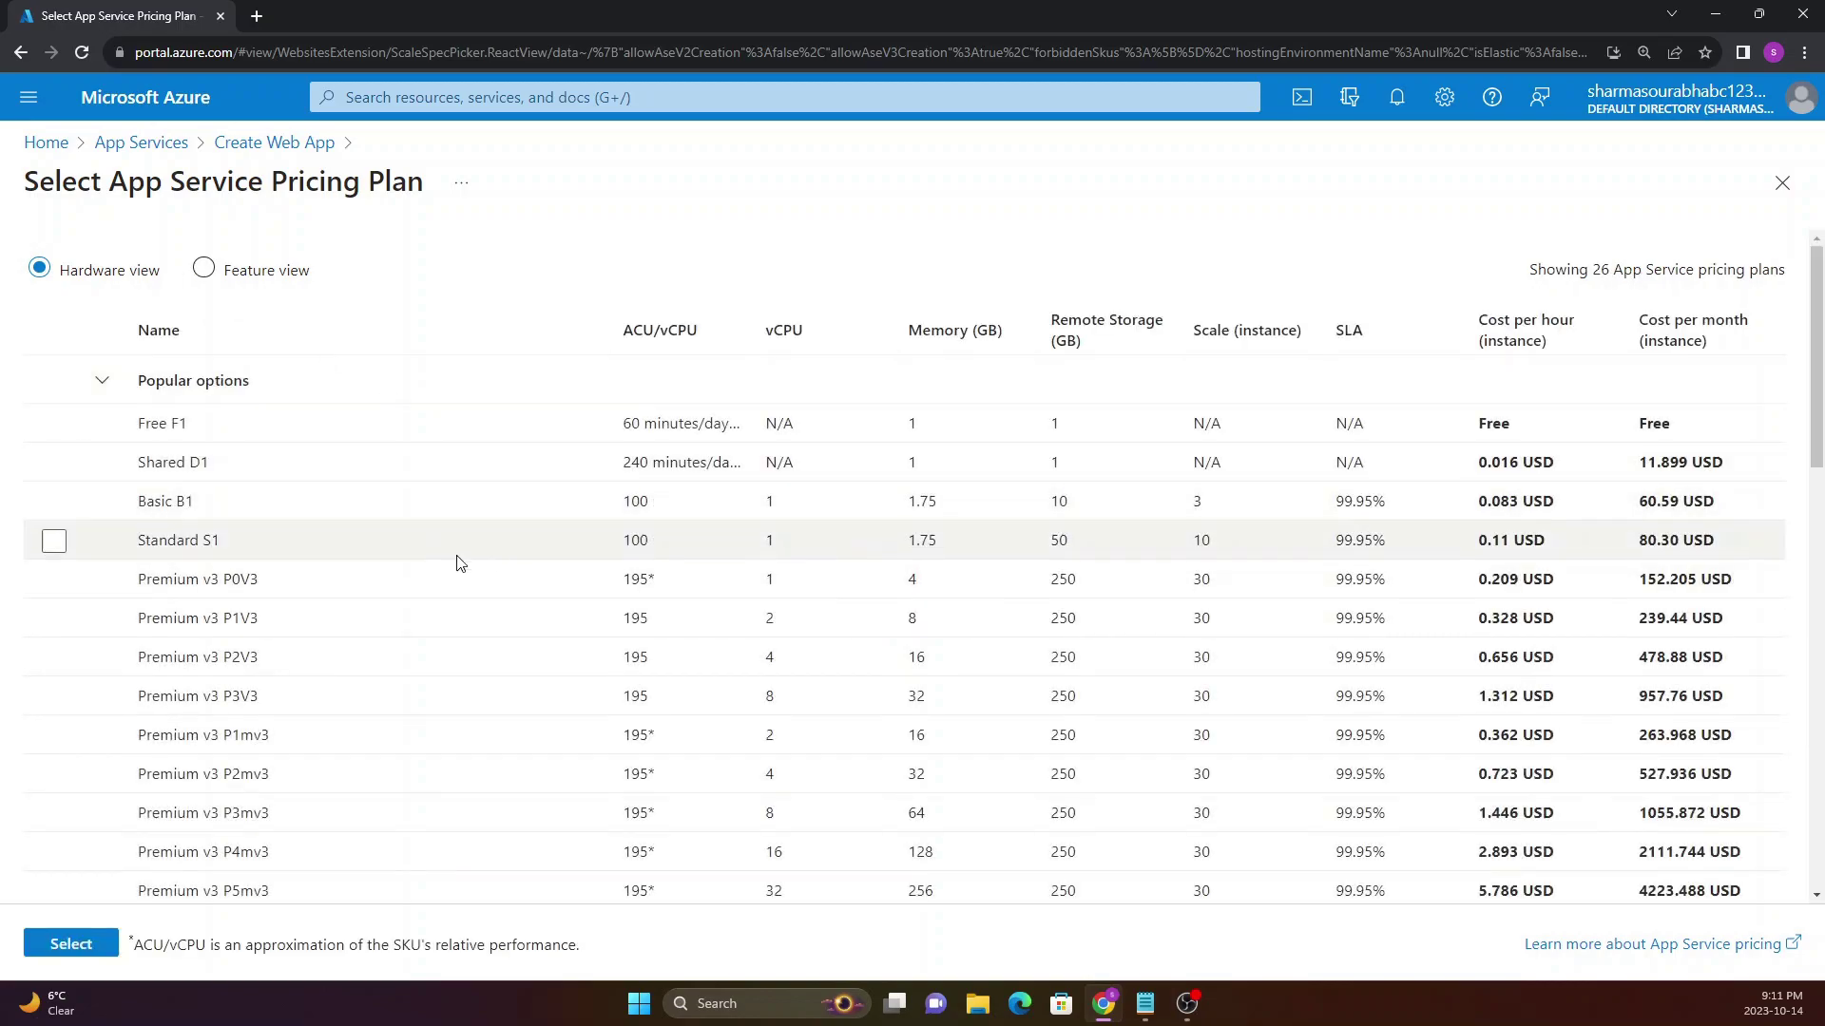
{"action": "scroll", "coordinate": [407, 504], "scroll_direction": "down", "scroll_amount": 4}
{"action": "scroll", "coordinate": [407, 505], "scroll_direction": "down", "scroll_amount": 5}
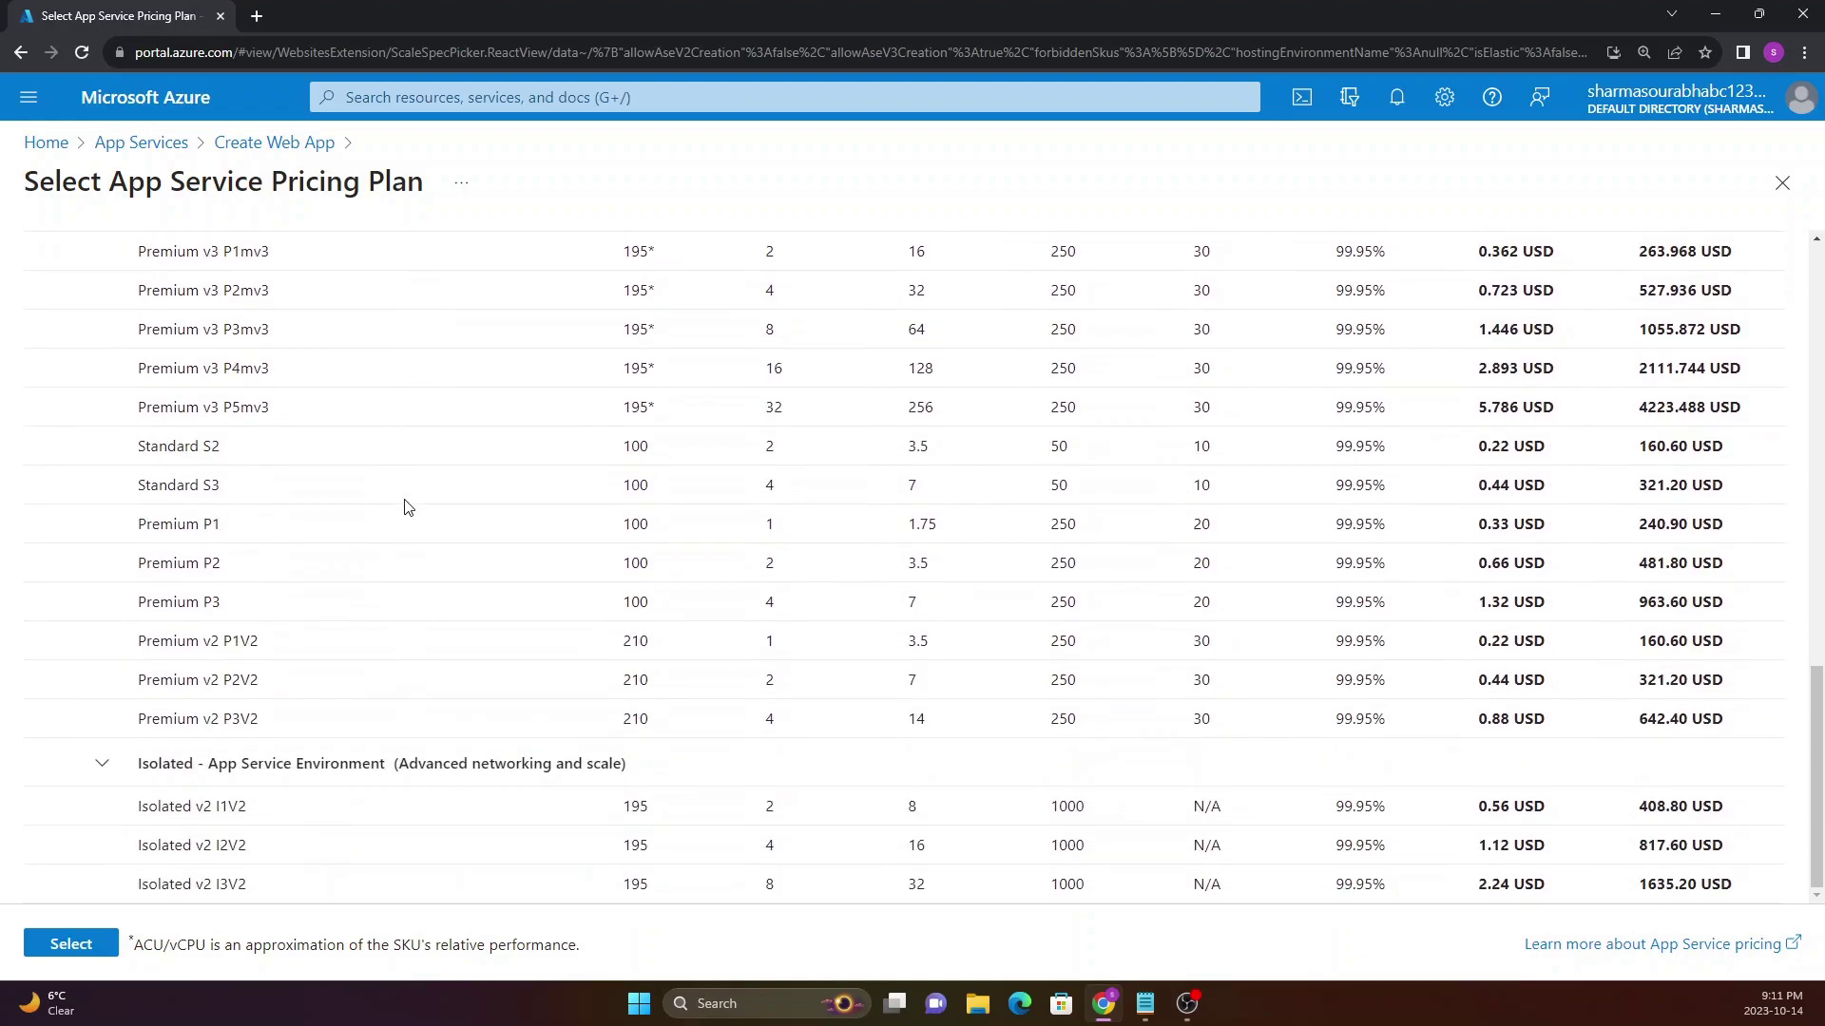
{"action": "scroll", "coordinate": [502, 616], "scroll_direction": "up", "scroll_amount": 10}
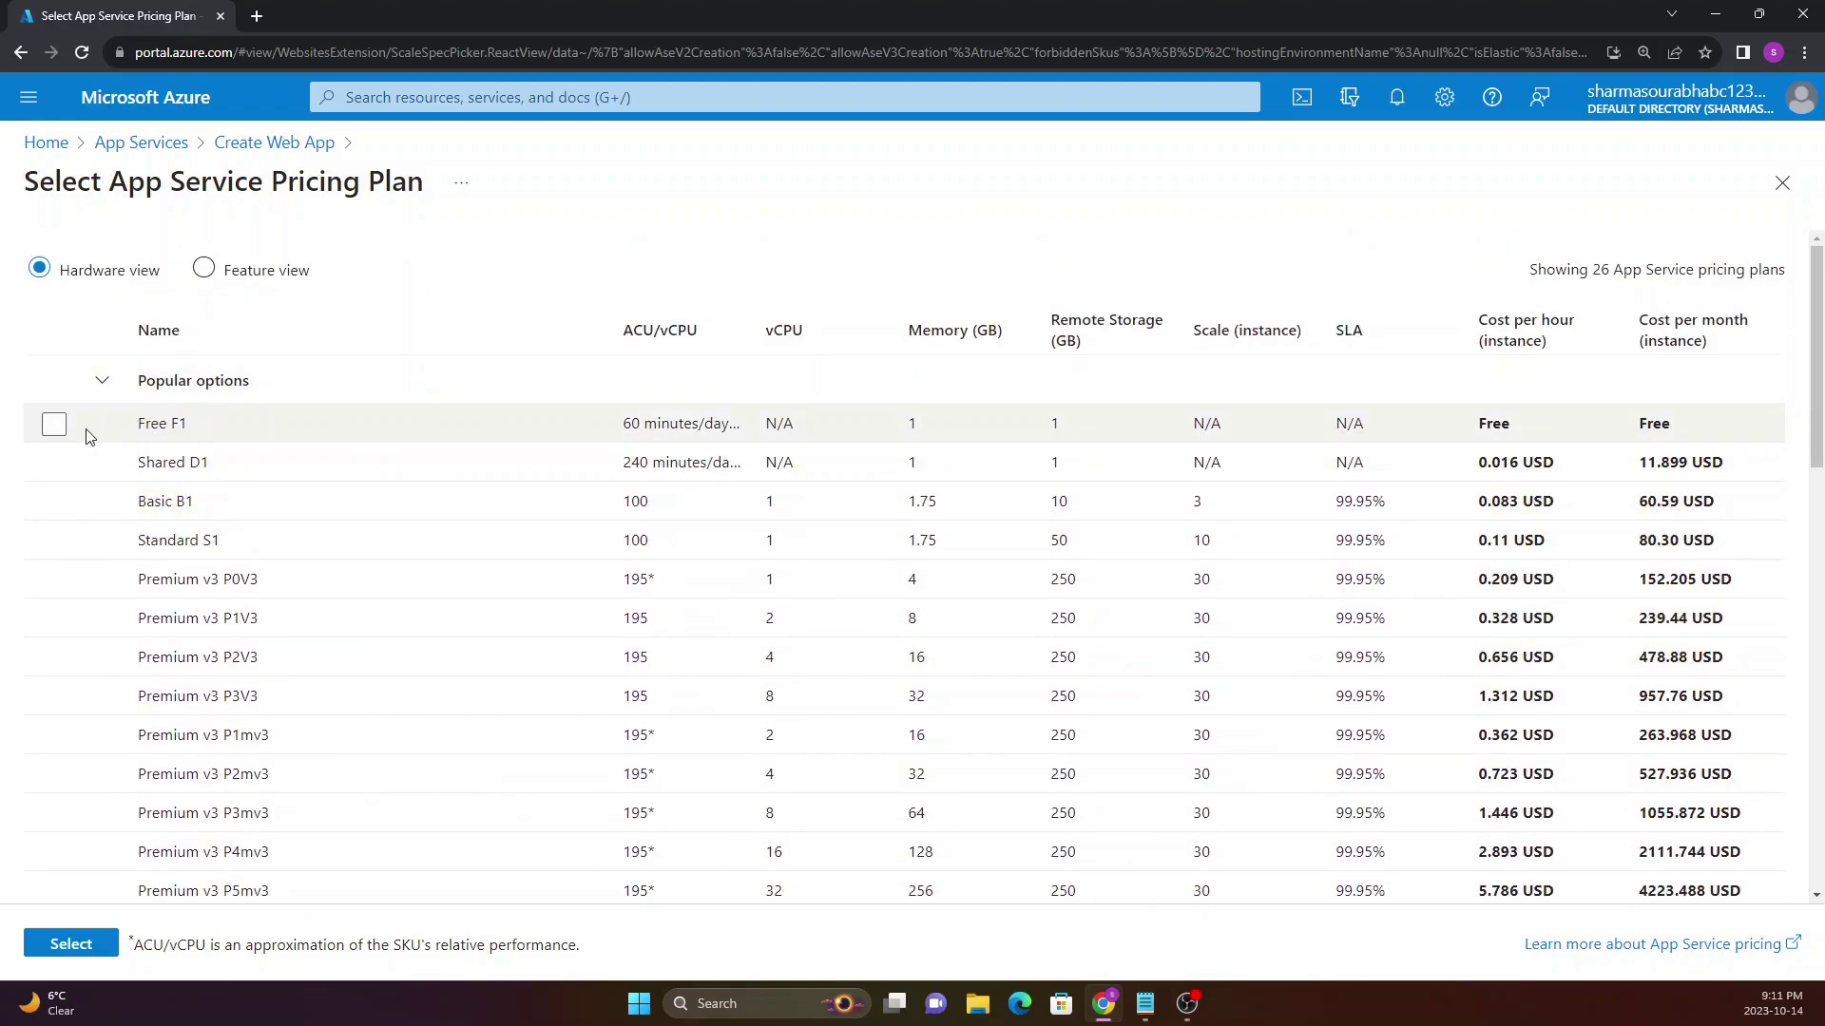
{"action": "left_click", "coordinate": [55, 427]}
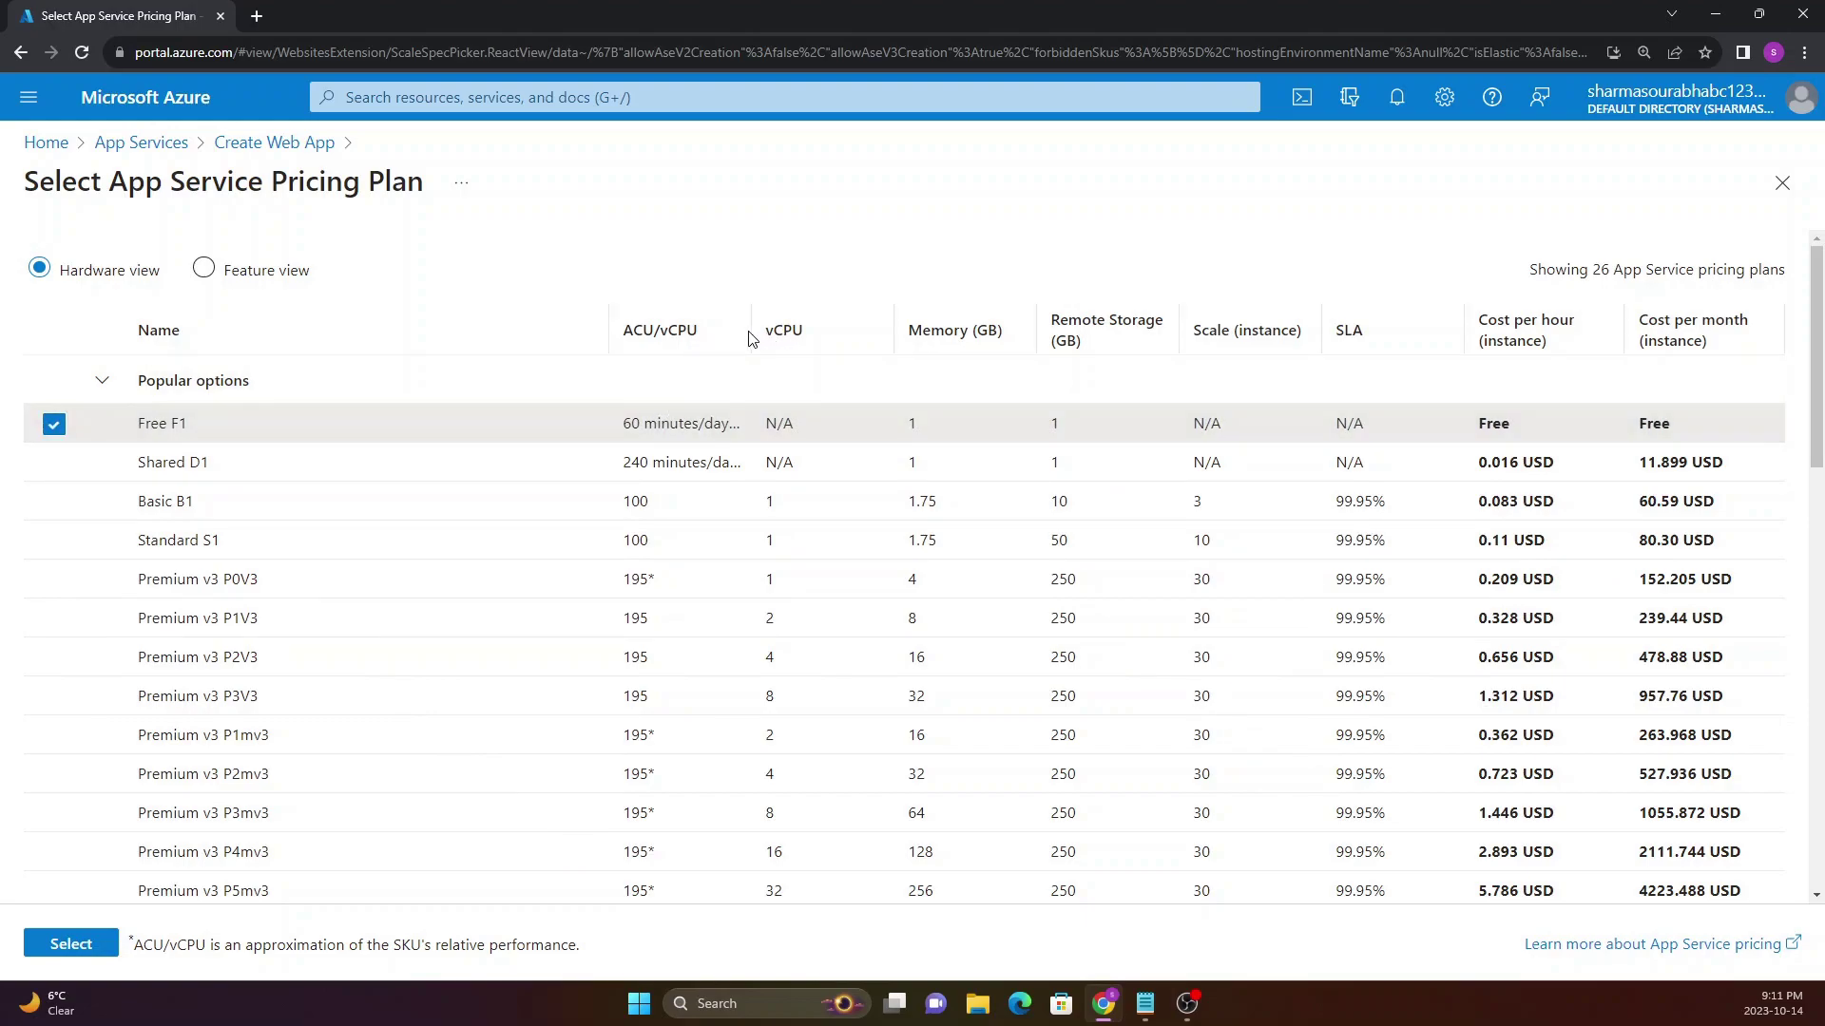
Compare the compute allowances and costs of the Free F1, Shared D1 and Basic B1 plans, with the list sorted by memory
{"action": "left_click_drag", "start_coordinate": [623, 423], "coordinate": [726, 421]}
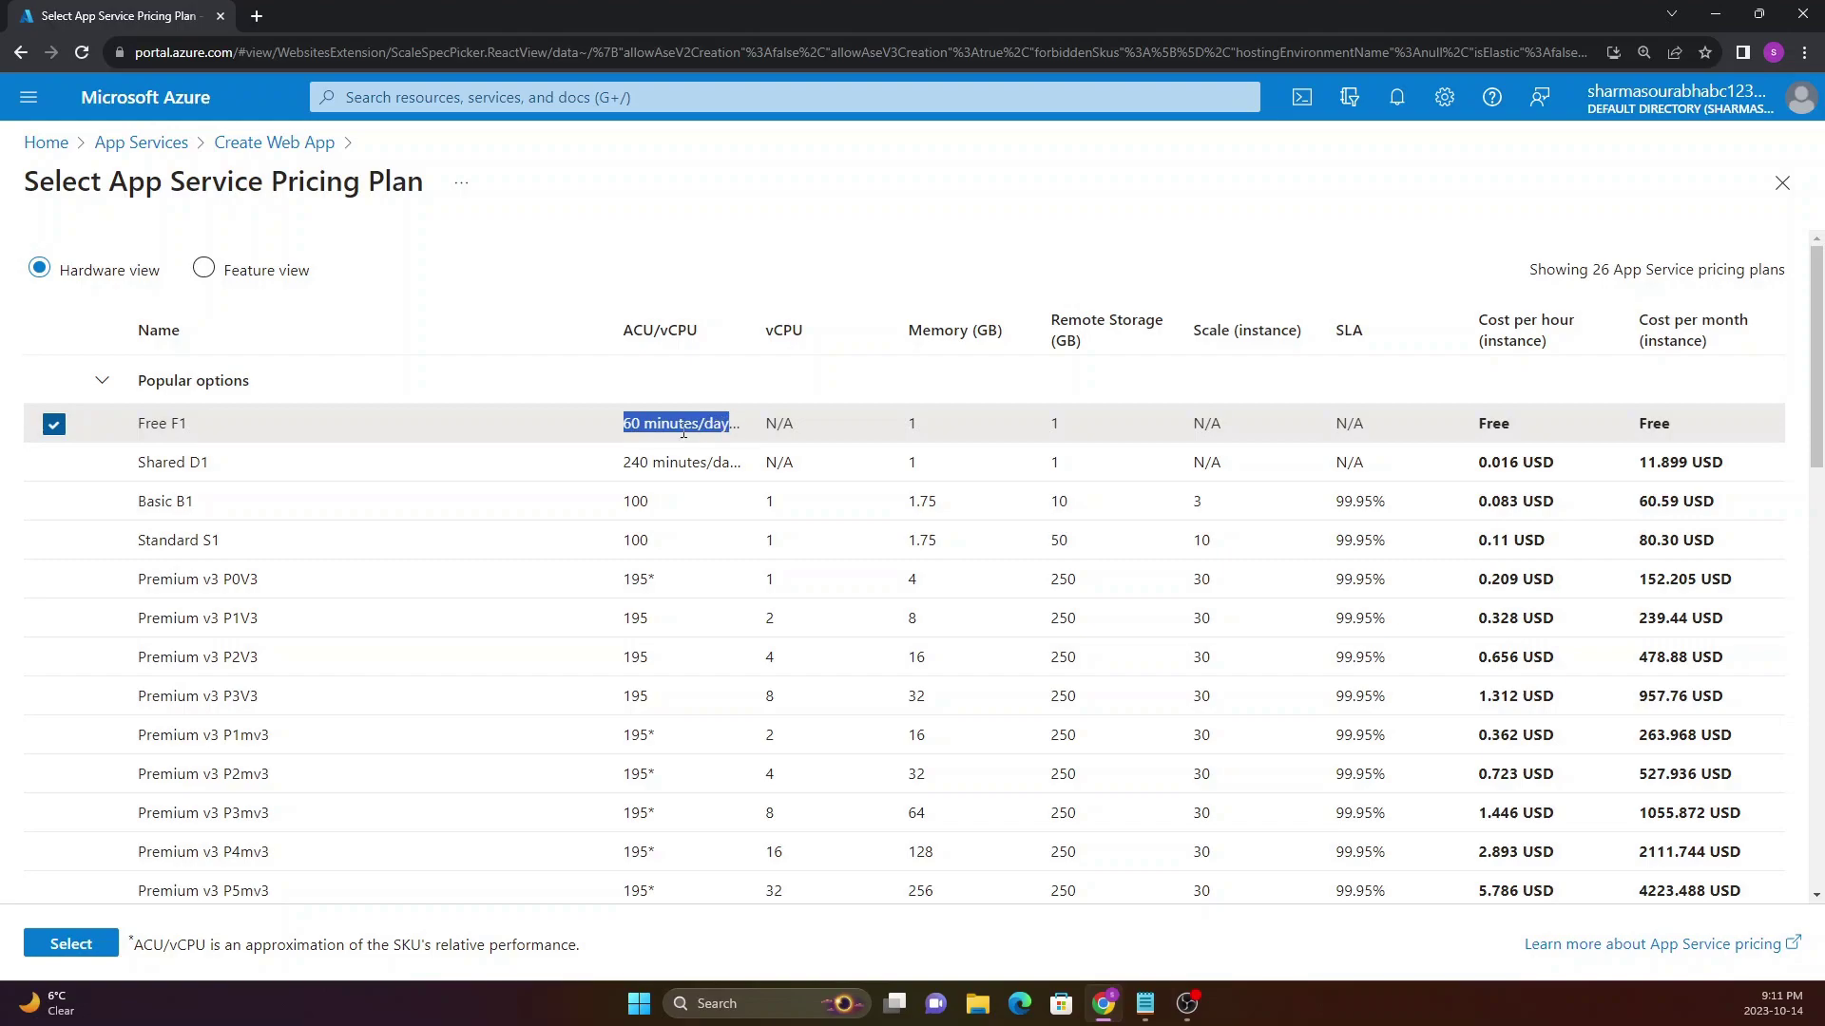
{"action": "left_click_drag", "start_coordinate": [137, 427], "coordinate": [213, 433]}
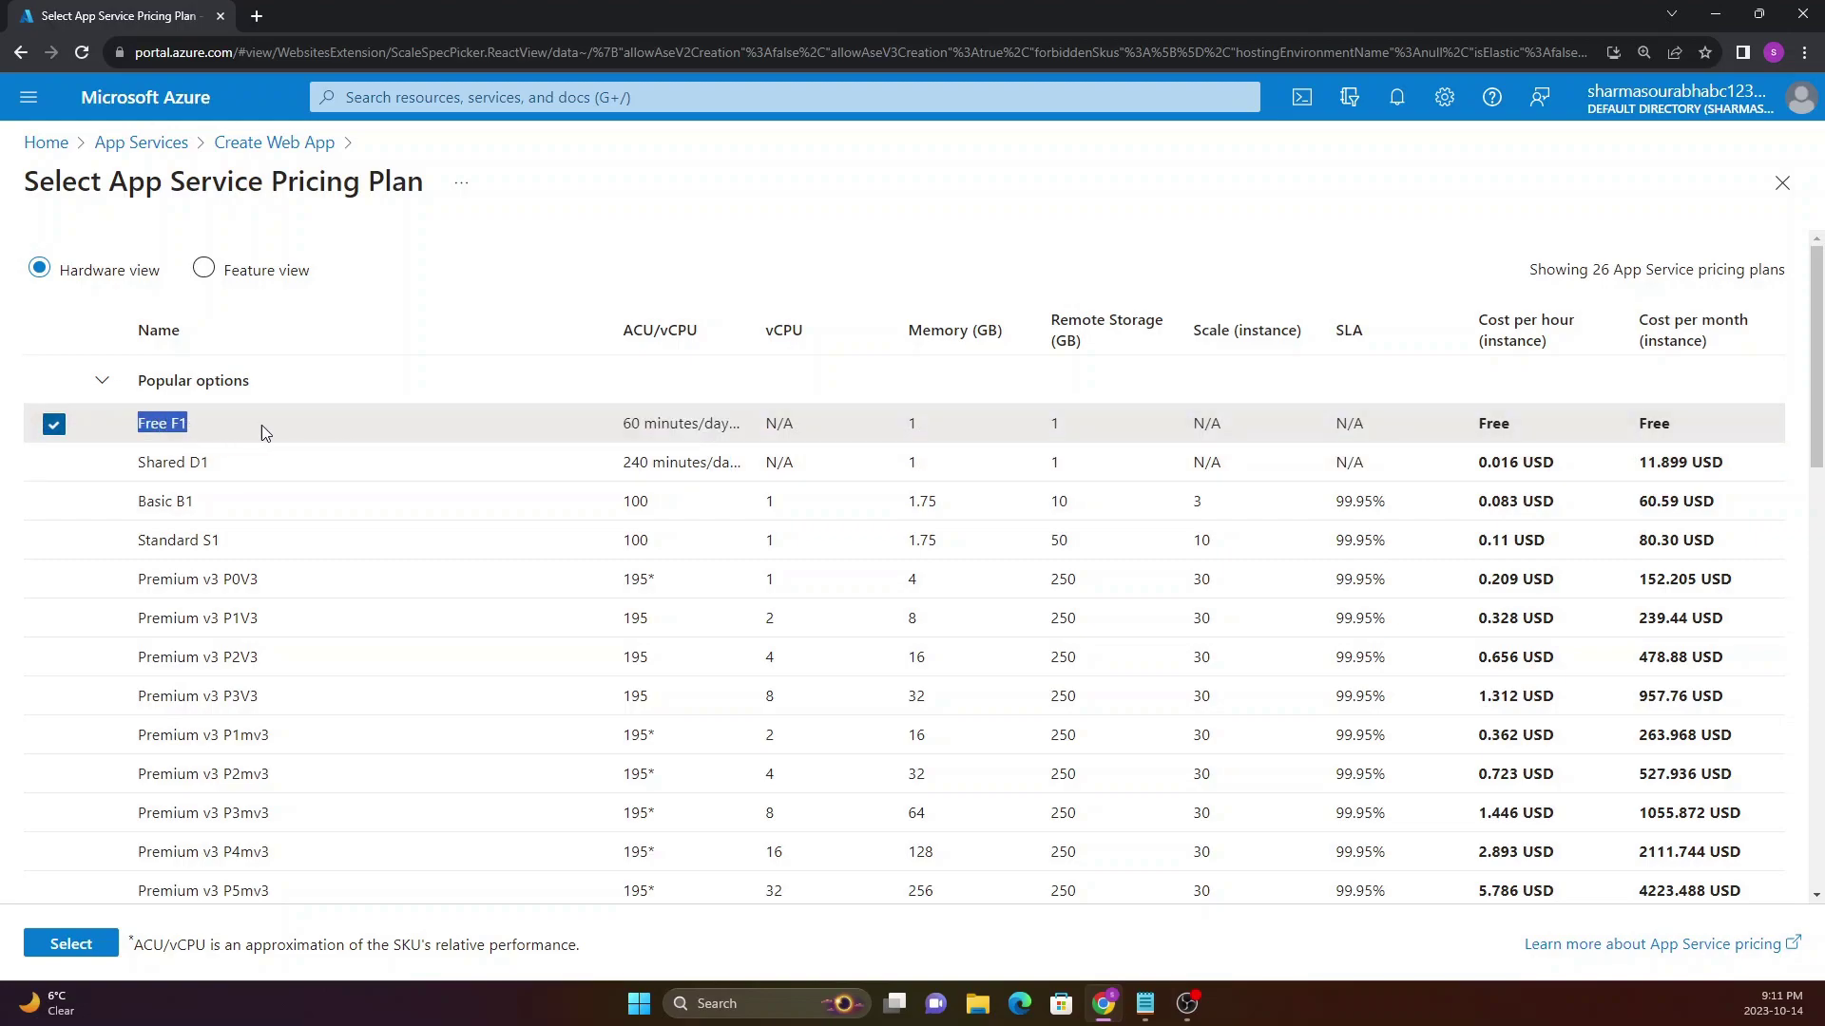
{"action": "left_click_drag", "start_coordinate": [623, 425], "coordinate": [700, 433]}
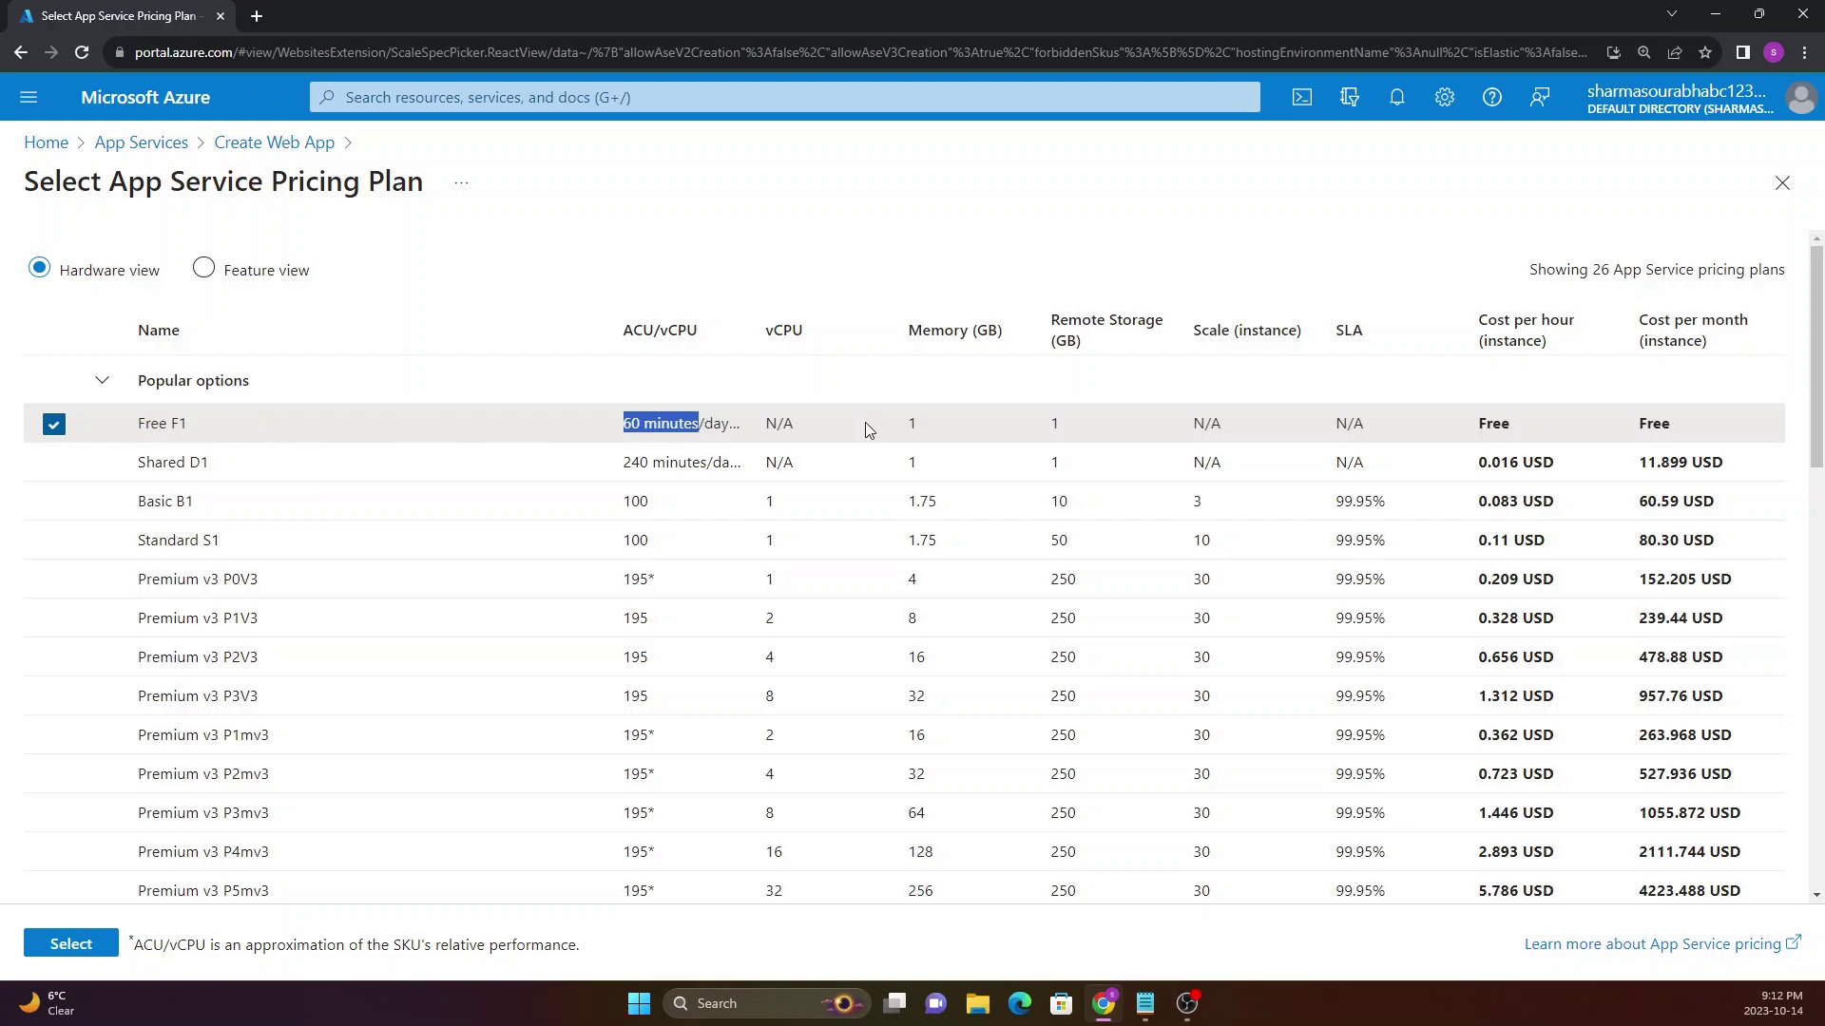
{"action": "left_click", "coordinate": [984, 337]}
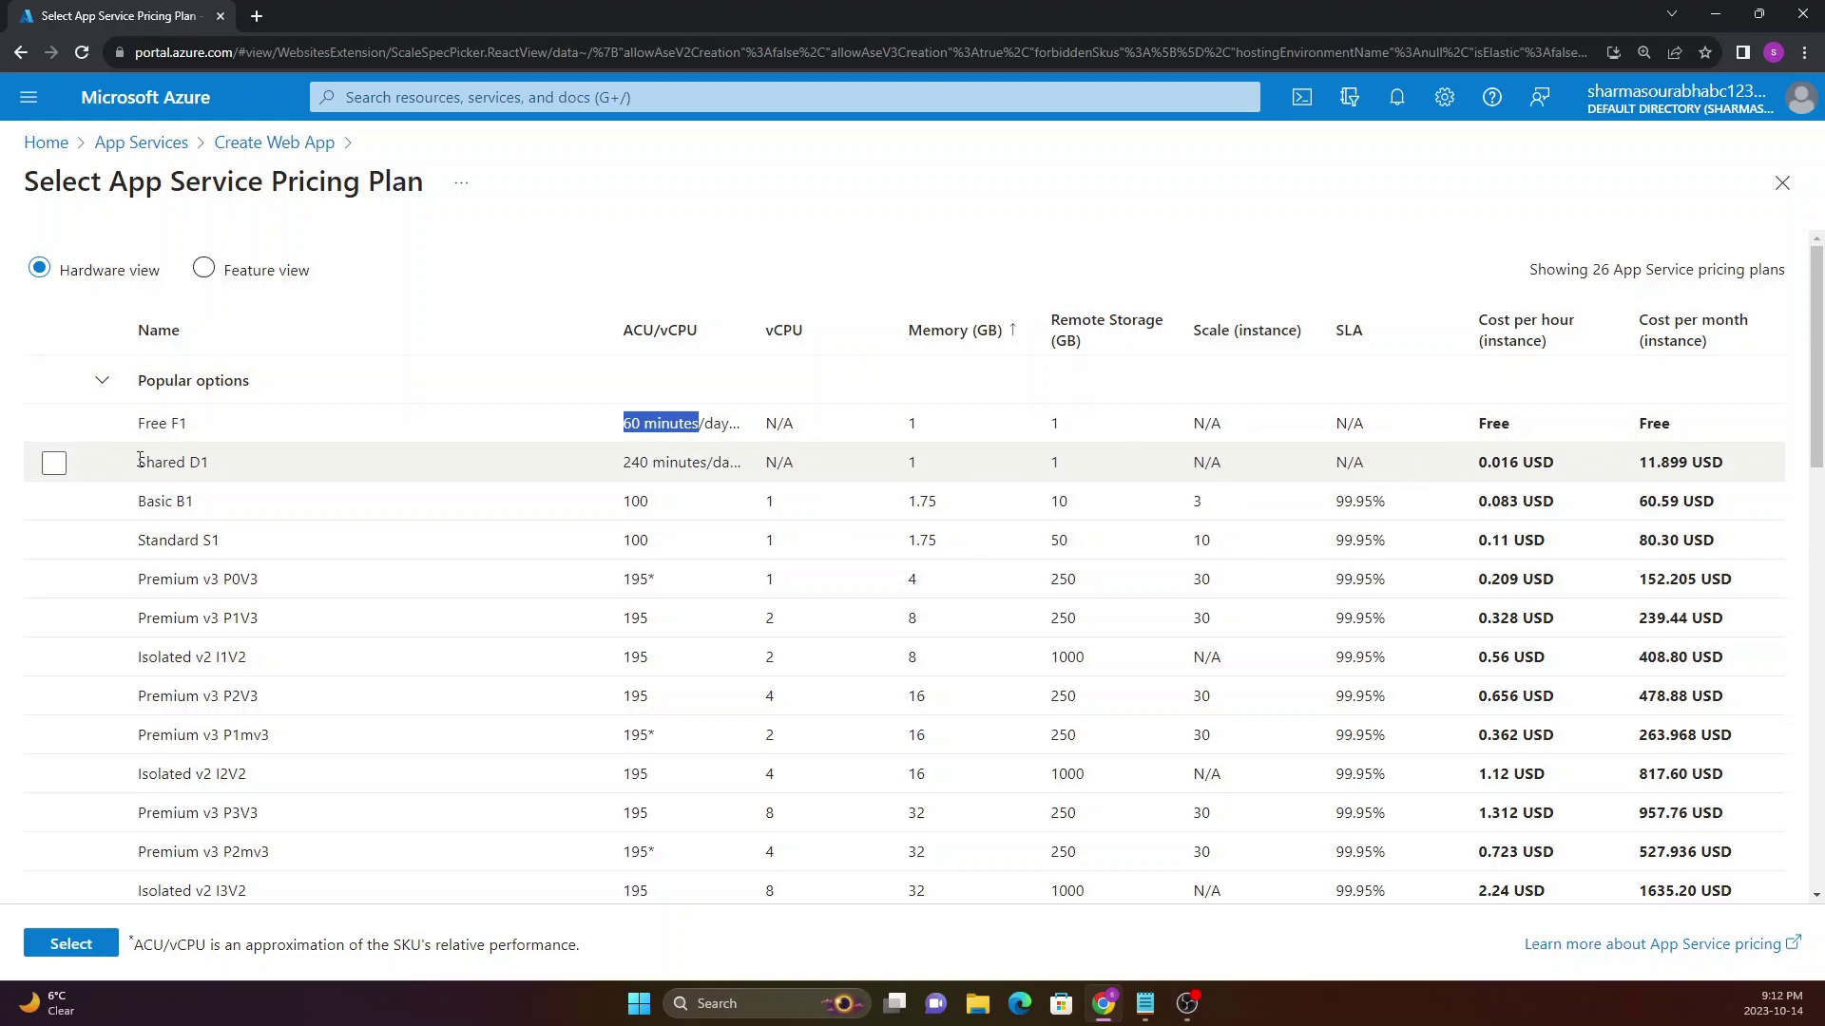
{"action": "left_click_drag", "start_coordinate": [623, 464], "coordinate": [709, 464]}
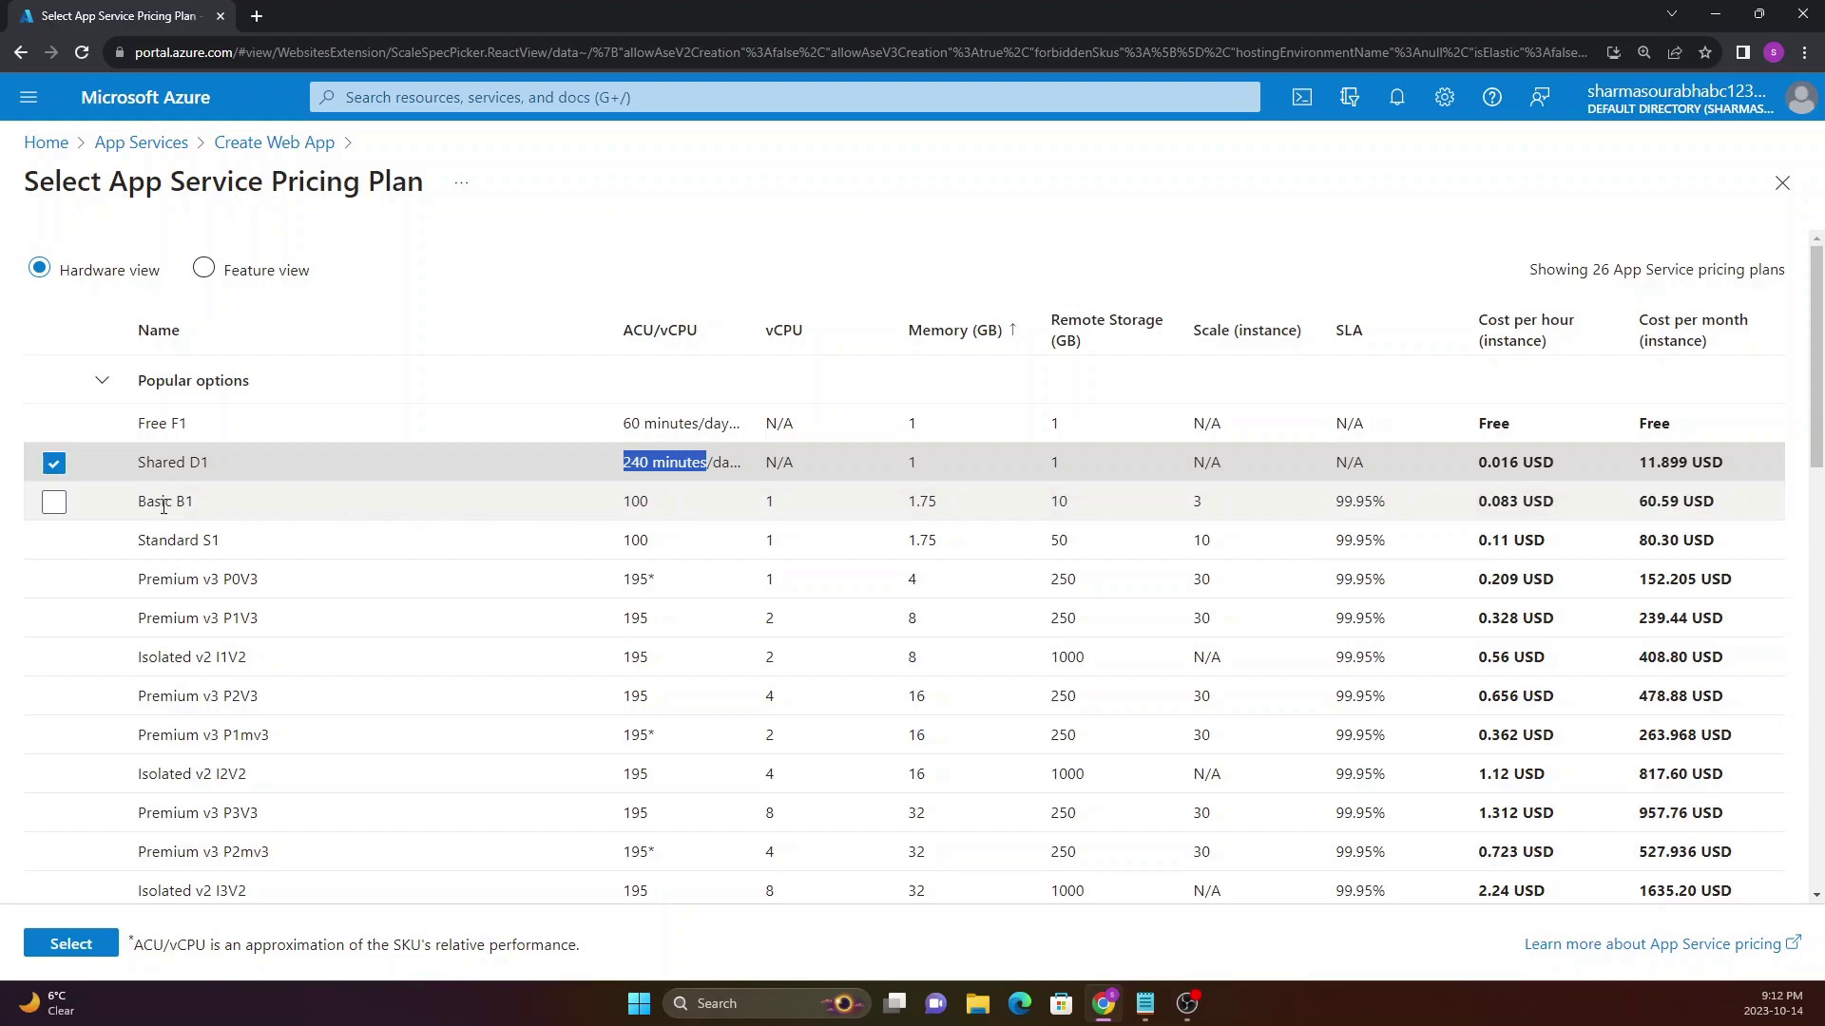
{"action": "scroll", "coordinate": [231, 520], "scroll_direction": "down", "scroll_amount": 1}
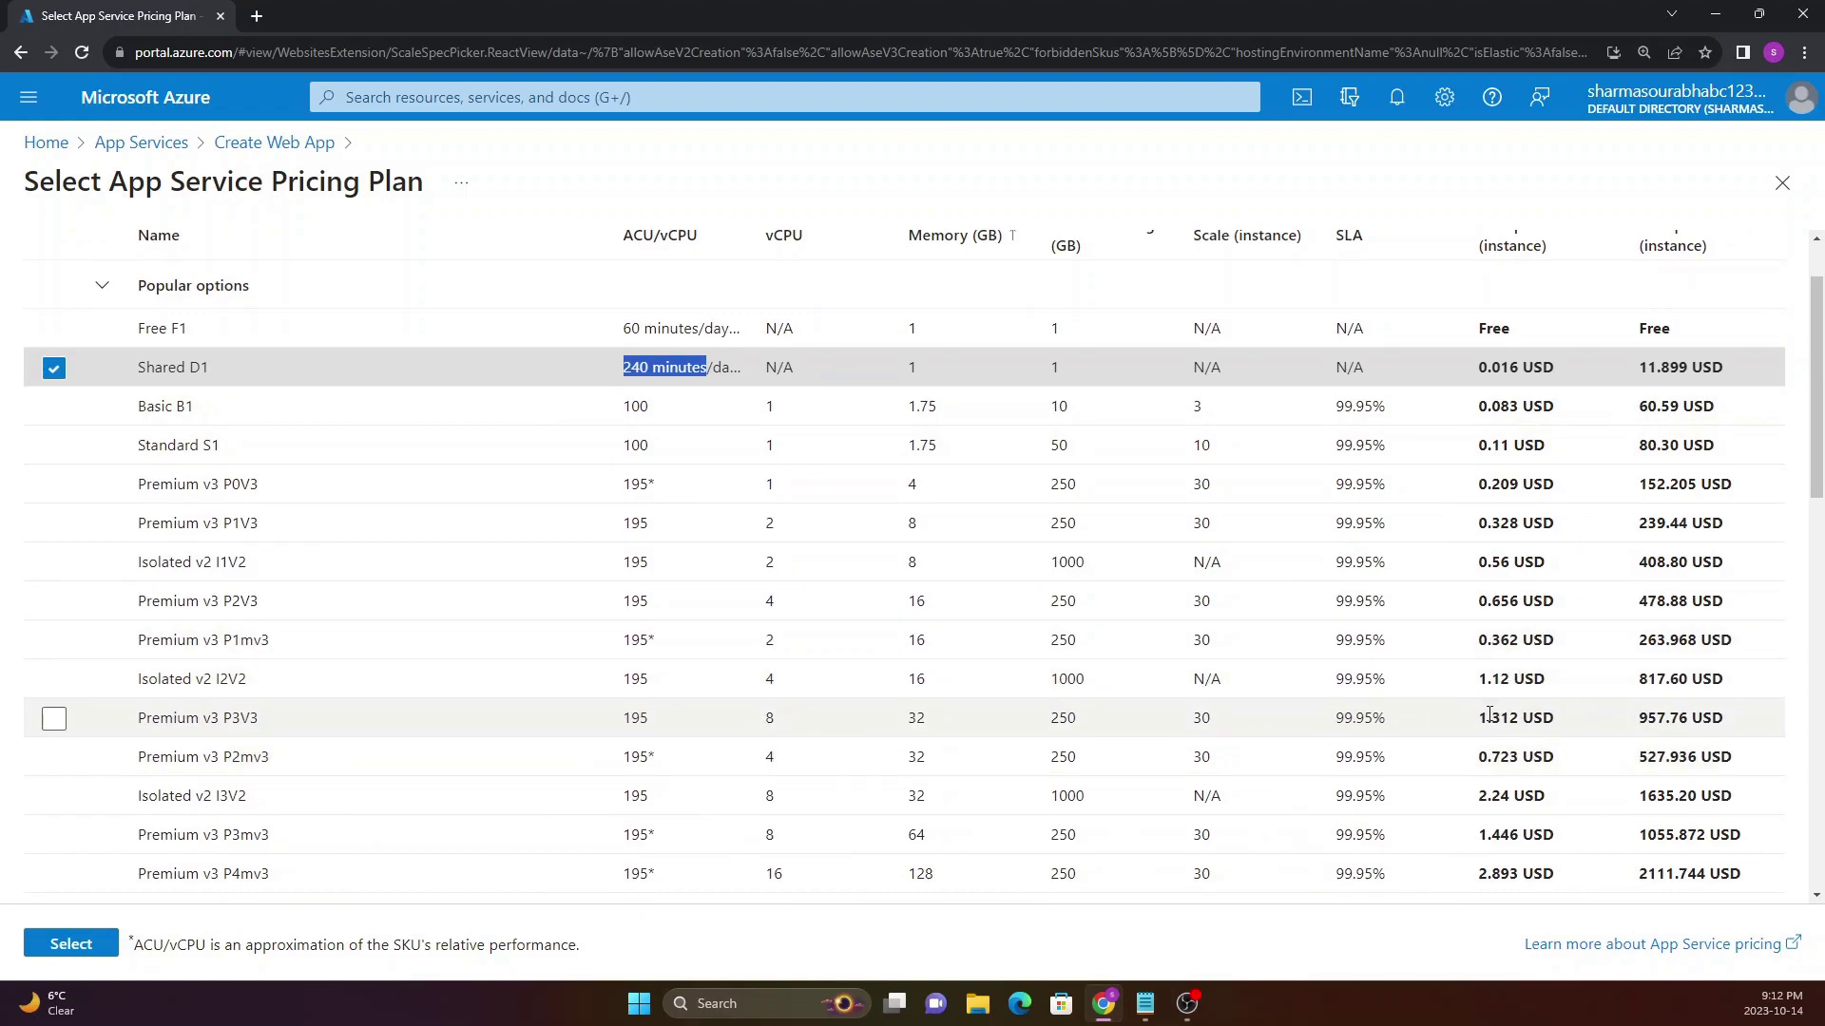
{"action": "left_click_drag", "start_coordinate": [1478, 409], "coordinate": [1637, 401]}
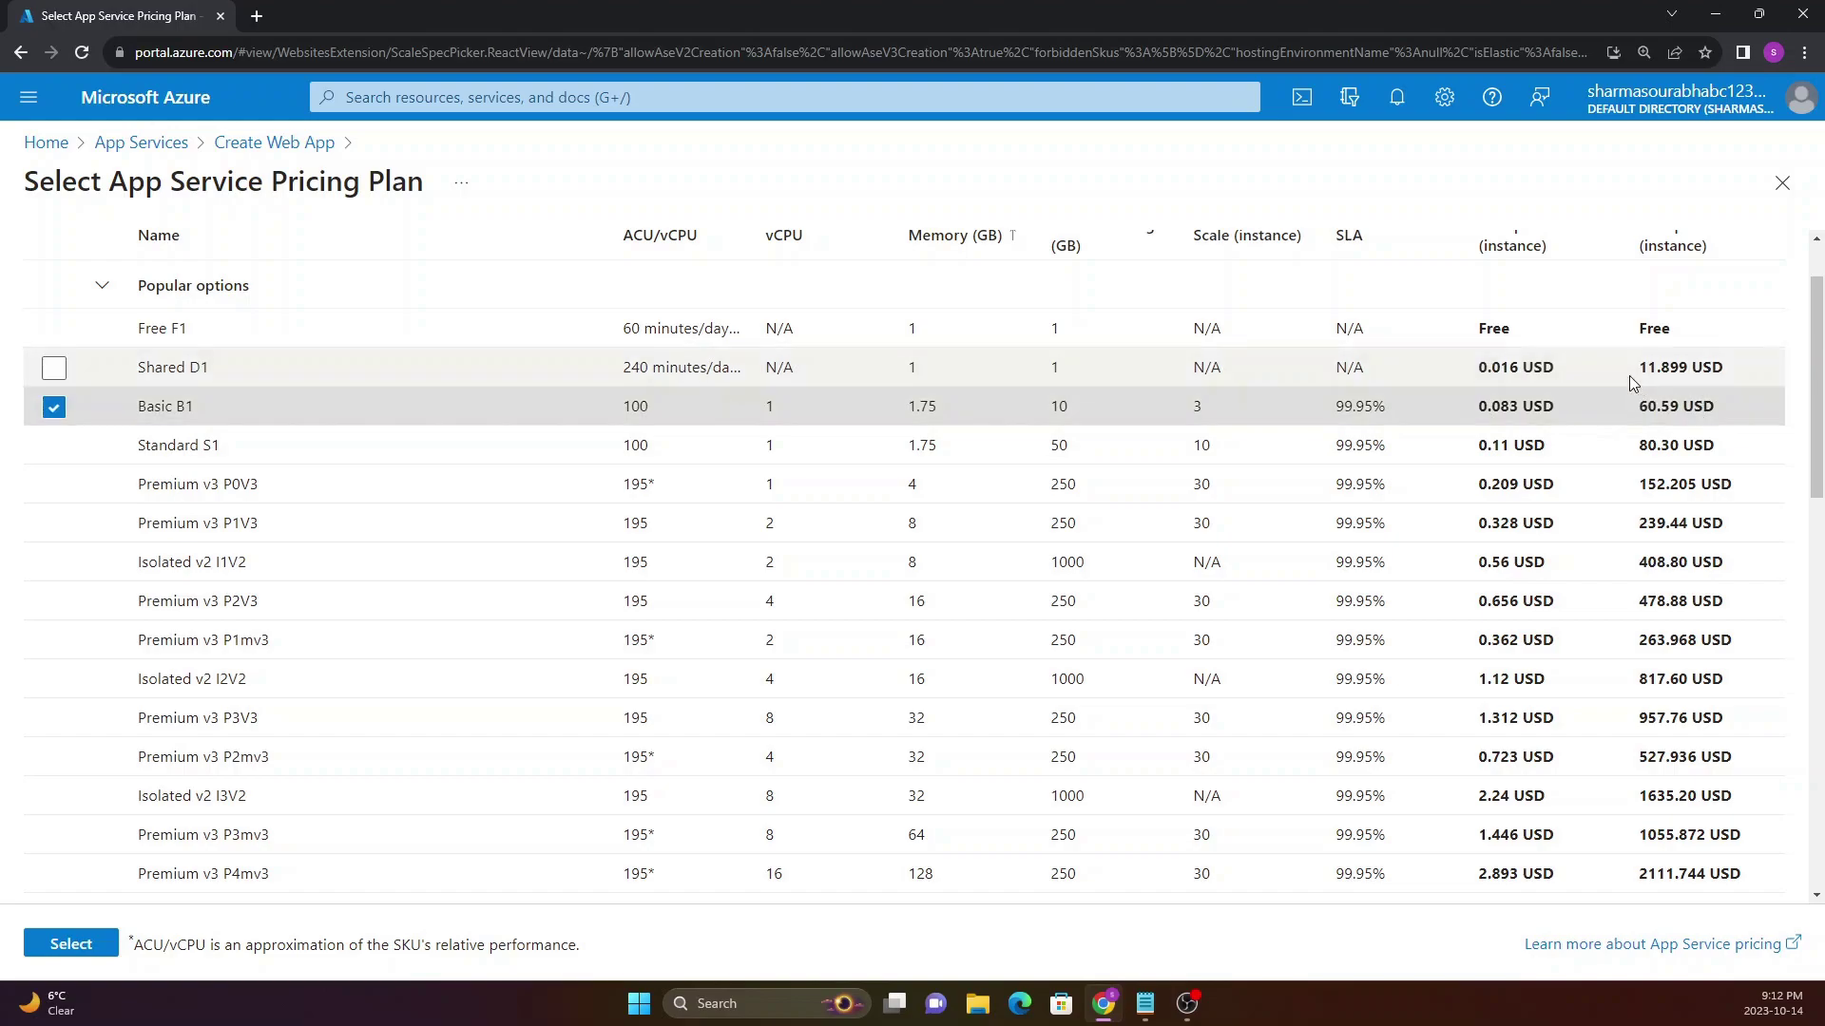
Reselect the Free F1 plan and examine its hourly cost, monthly cost and daily compute allowance, sorting the plans by cost per hour
{"action": "left_click", "coordinate": [54, 329]}
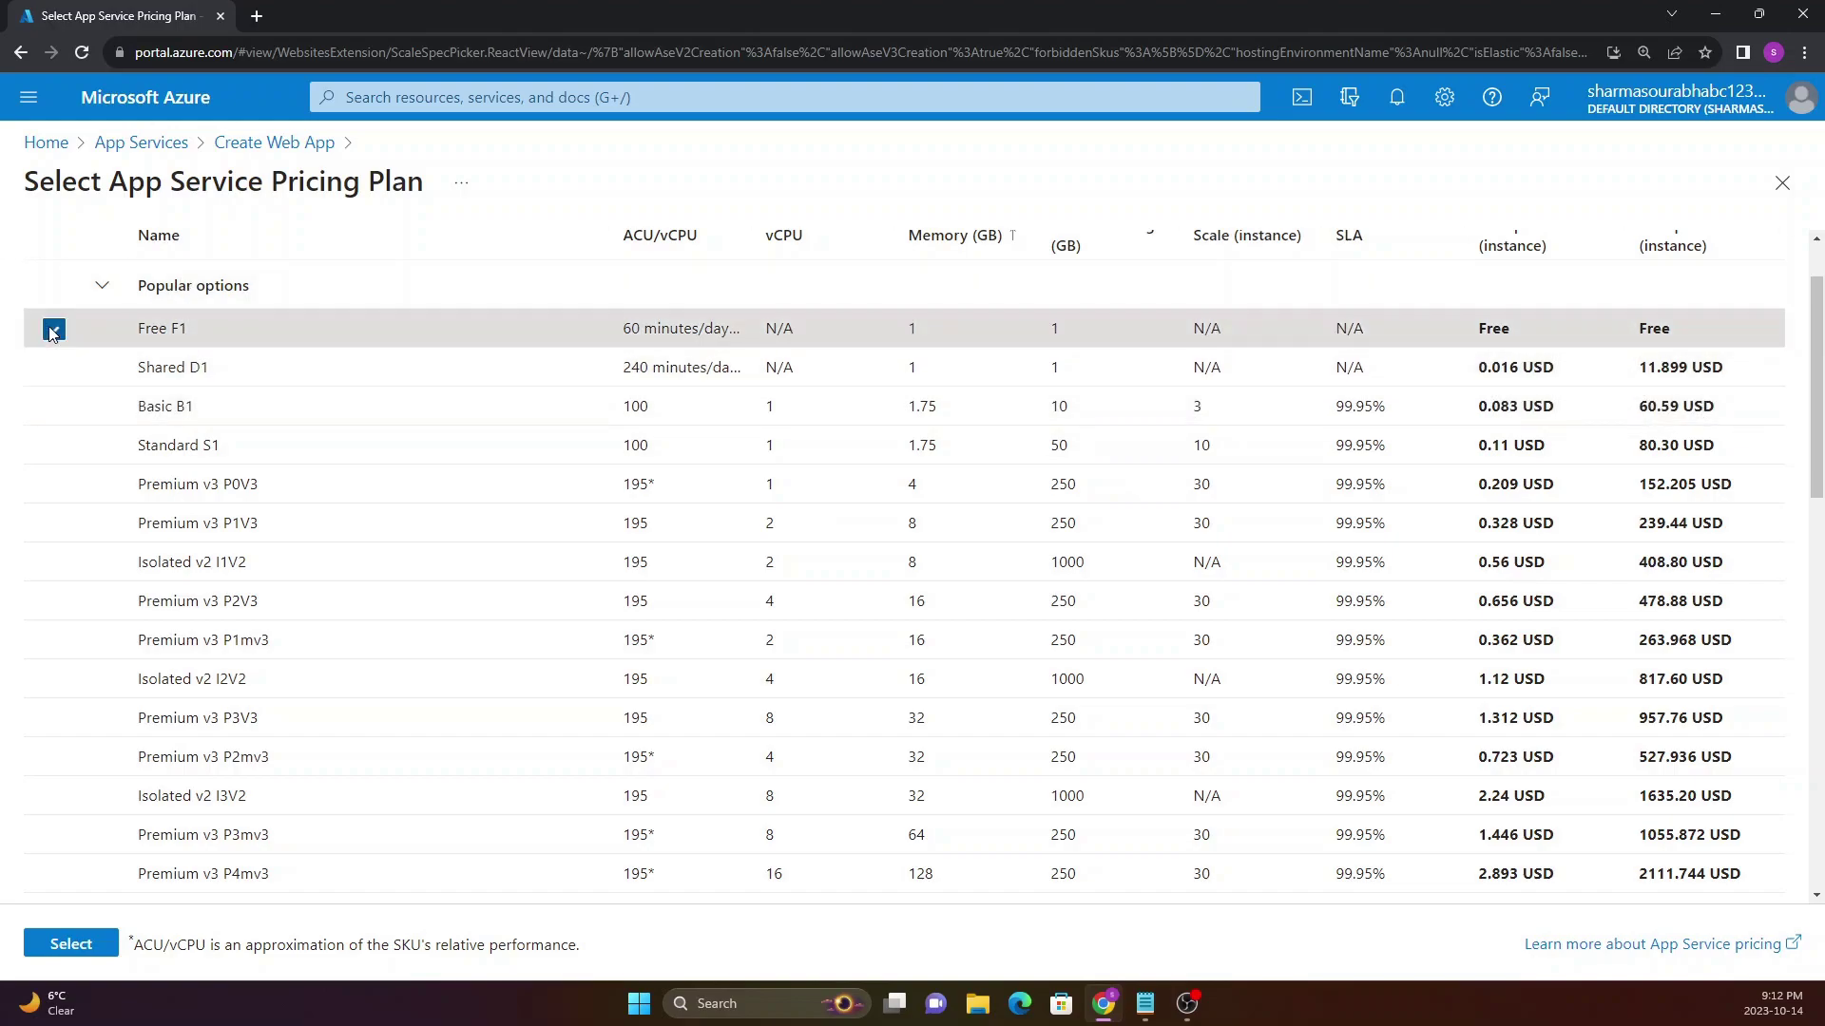
{"action": "double_click", "coordinate": [1491, 329]}
{"action": "scroll", "coordinate": [1559, 400], "scroll_direction": "up", "scroll_amount": 1}
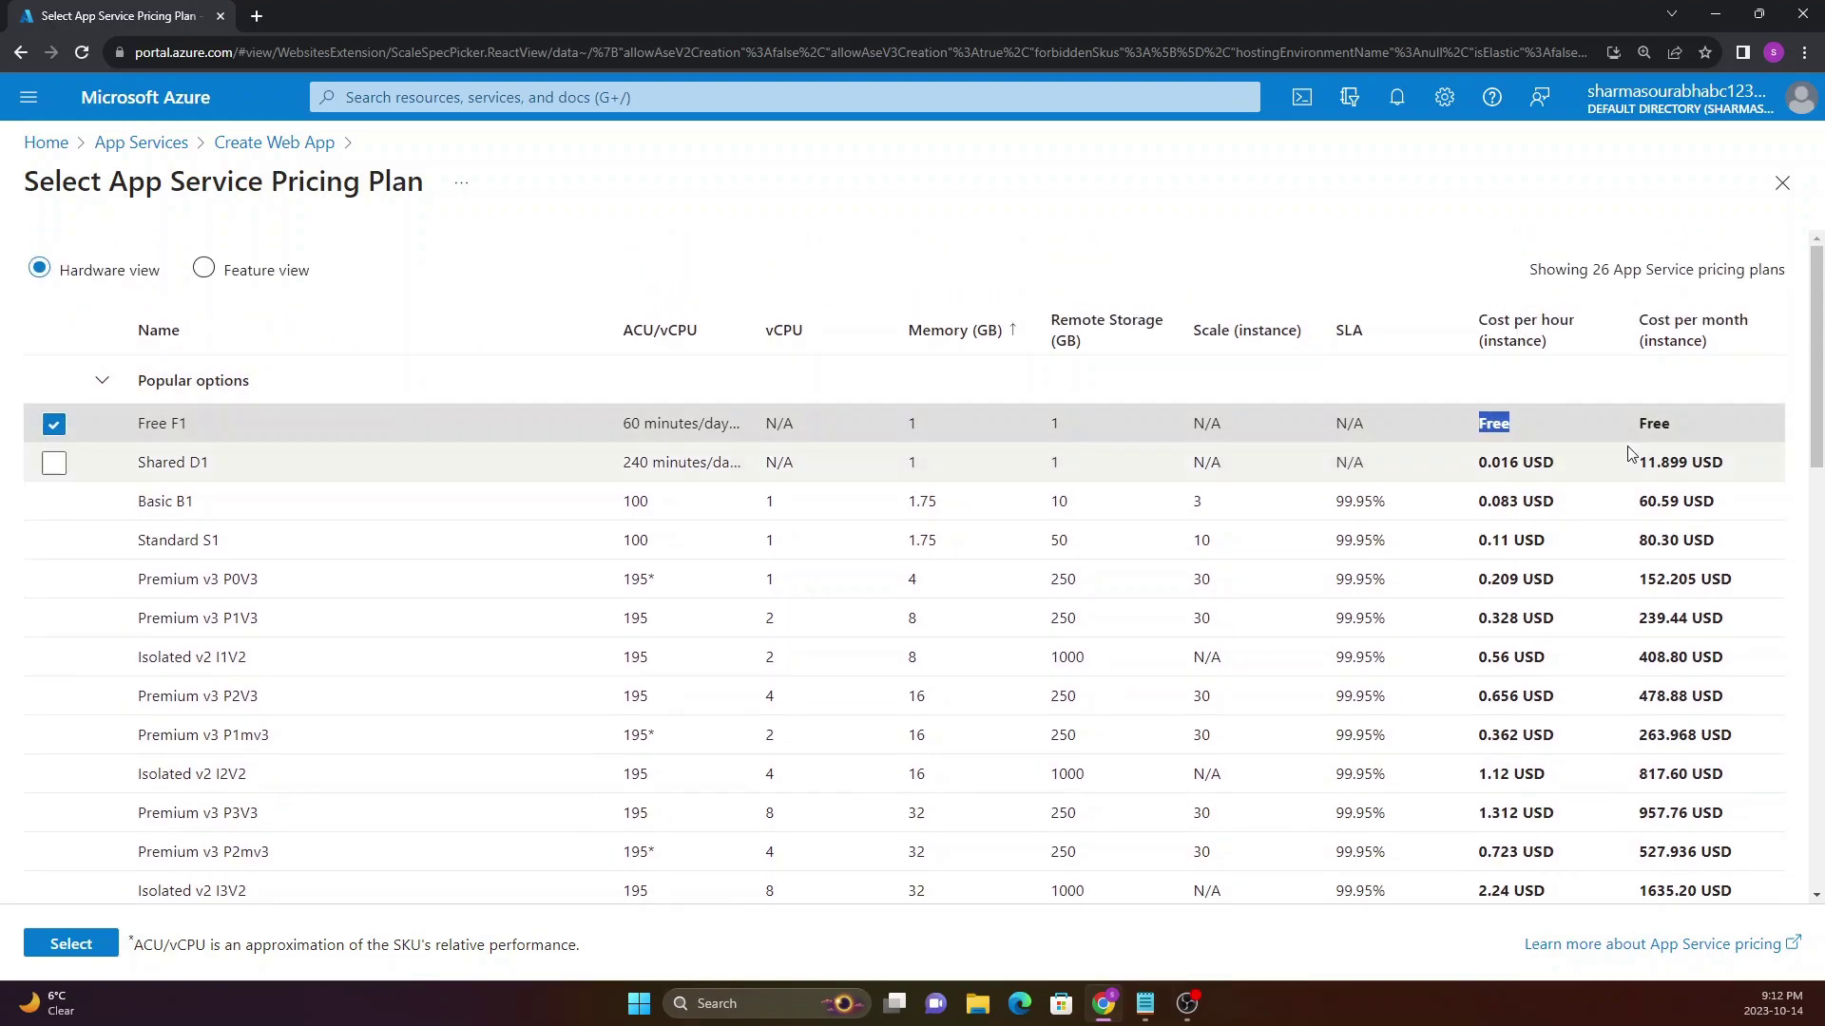
{"action": "left_click", "coordinate": [1551, 340]}
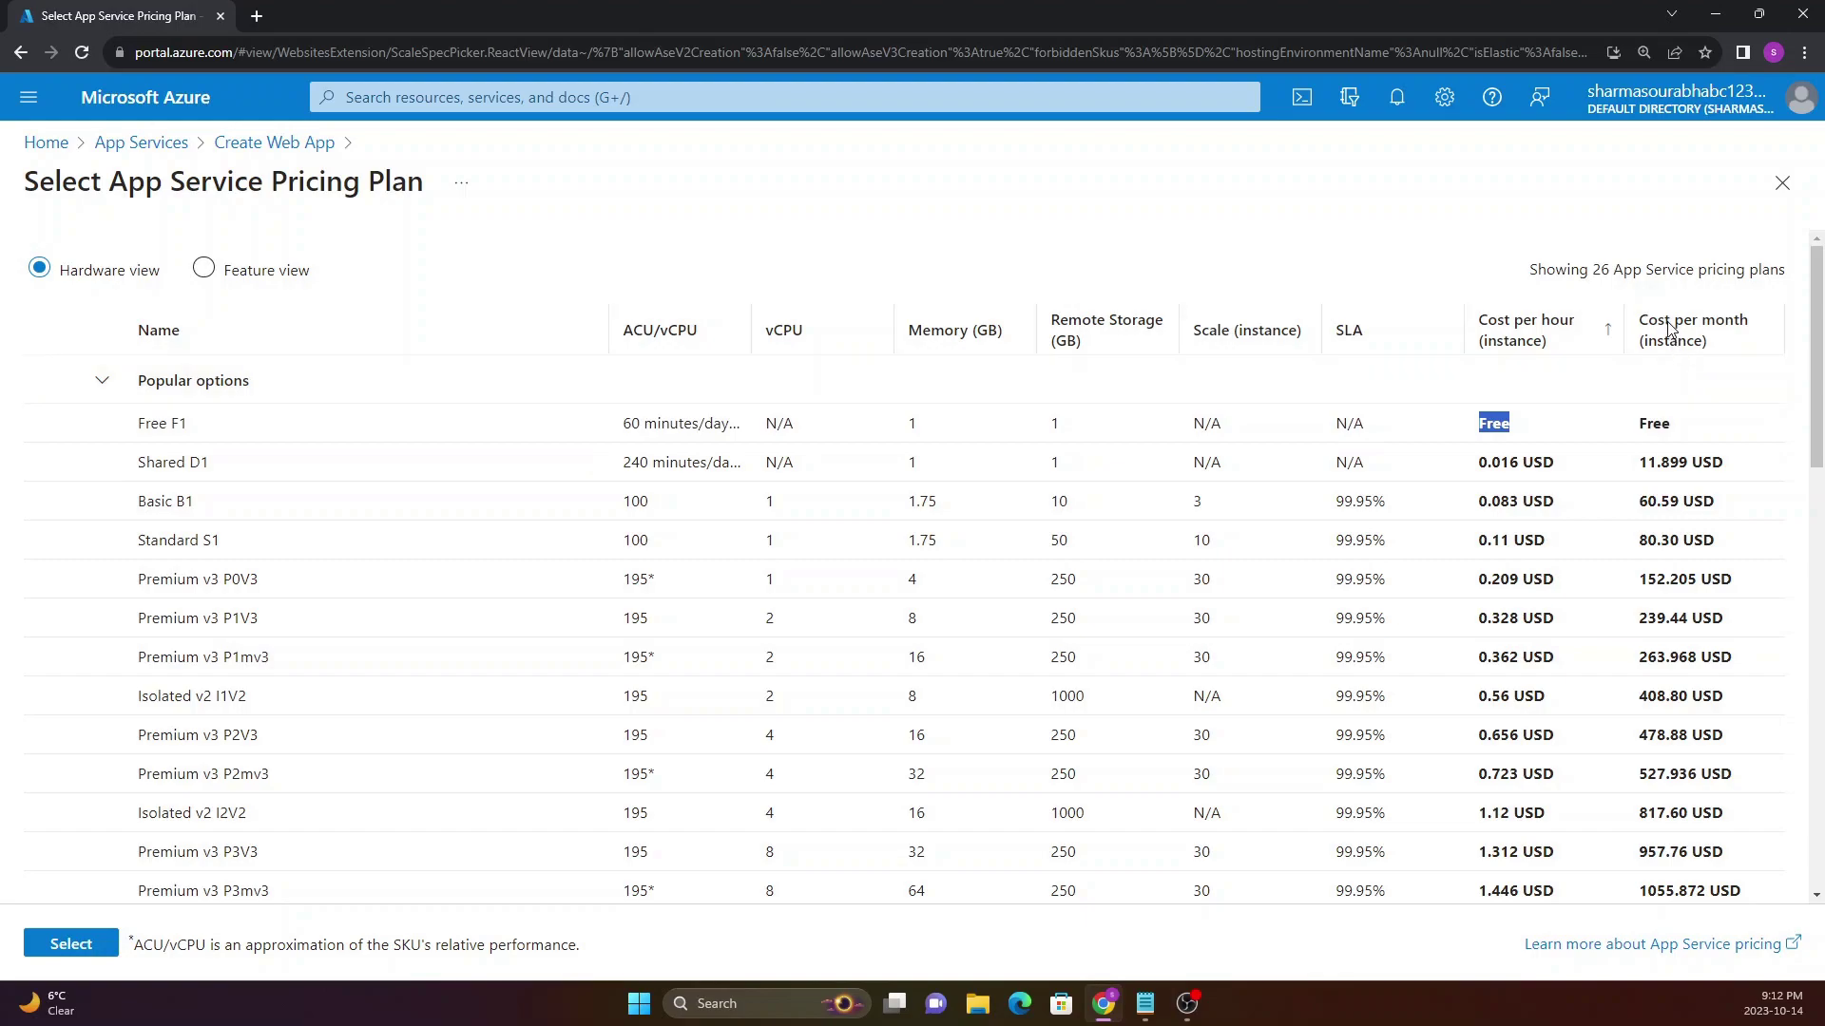
{"action": "double_click", "coordinate": [1654, 424]}
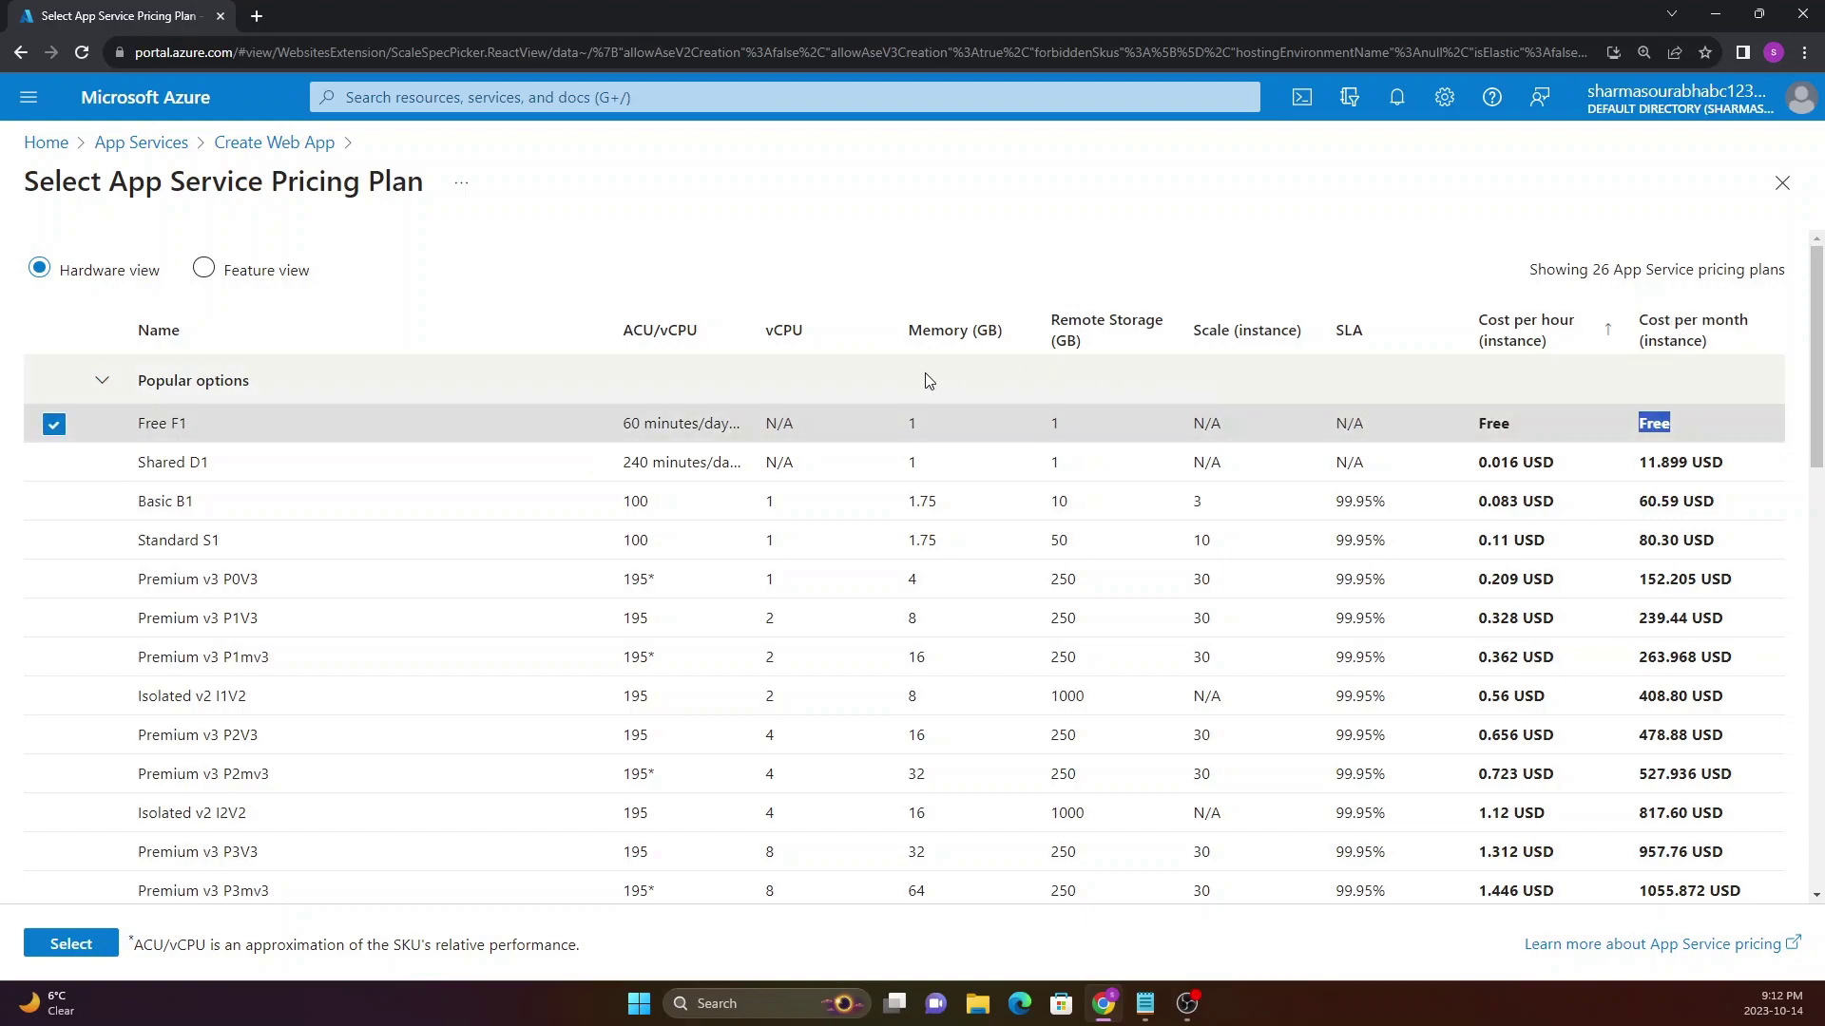
{"action": "left_click_drag", "start_coordinate": [630, 423], "coordinate": [724, 426]}
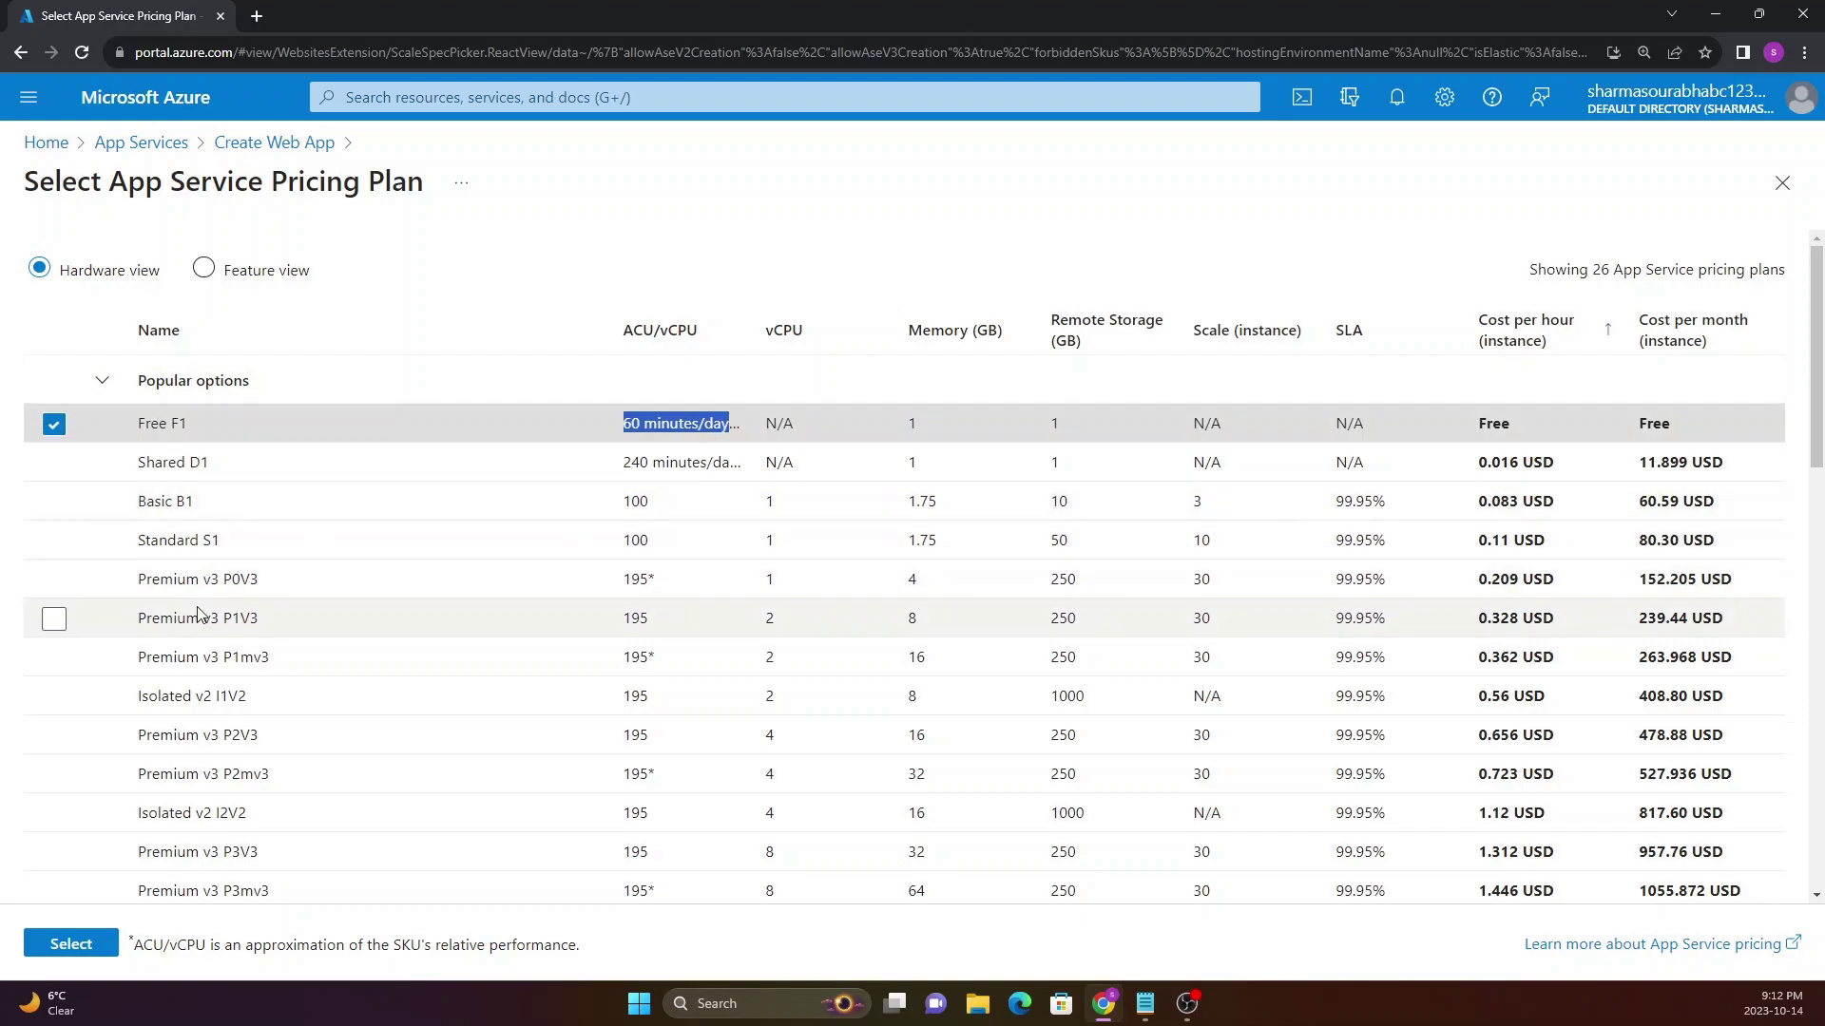
Look through the Dev/Test, Production and Isolated pricing plans in the hardware list
{"action": "scroll", "coordinate": [202, 612], "scroll_direction": "down", "scroll_amount": 5}
{"action": "scroll", "coordinate": [202, 612], "scroll_direction": "down", "scroll_amount": 2}
{"action": "scroll", "coordinate": [202, 612], "scroll_direction": "up", "scroll_amount": 4}
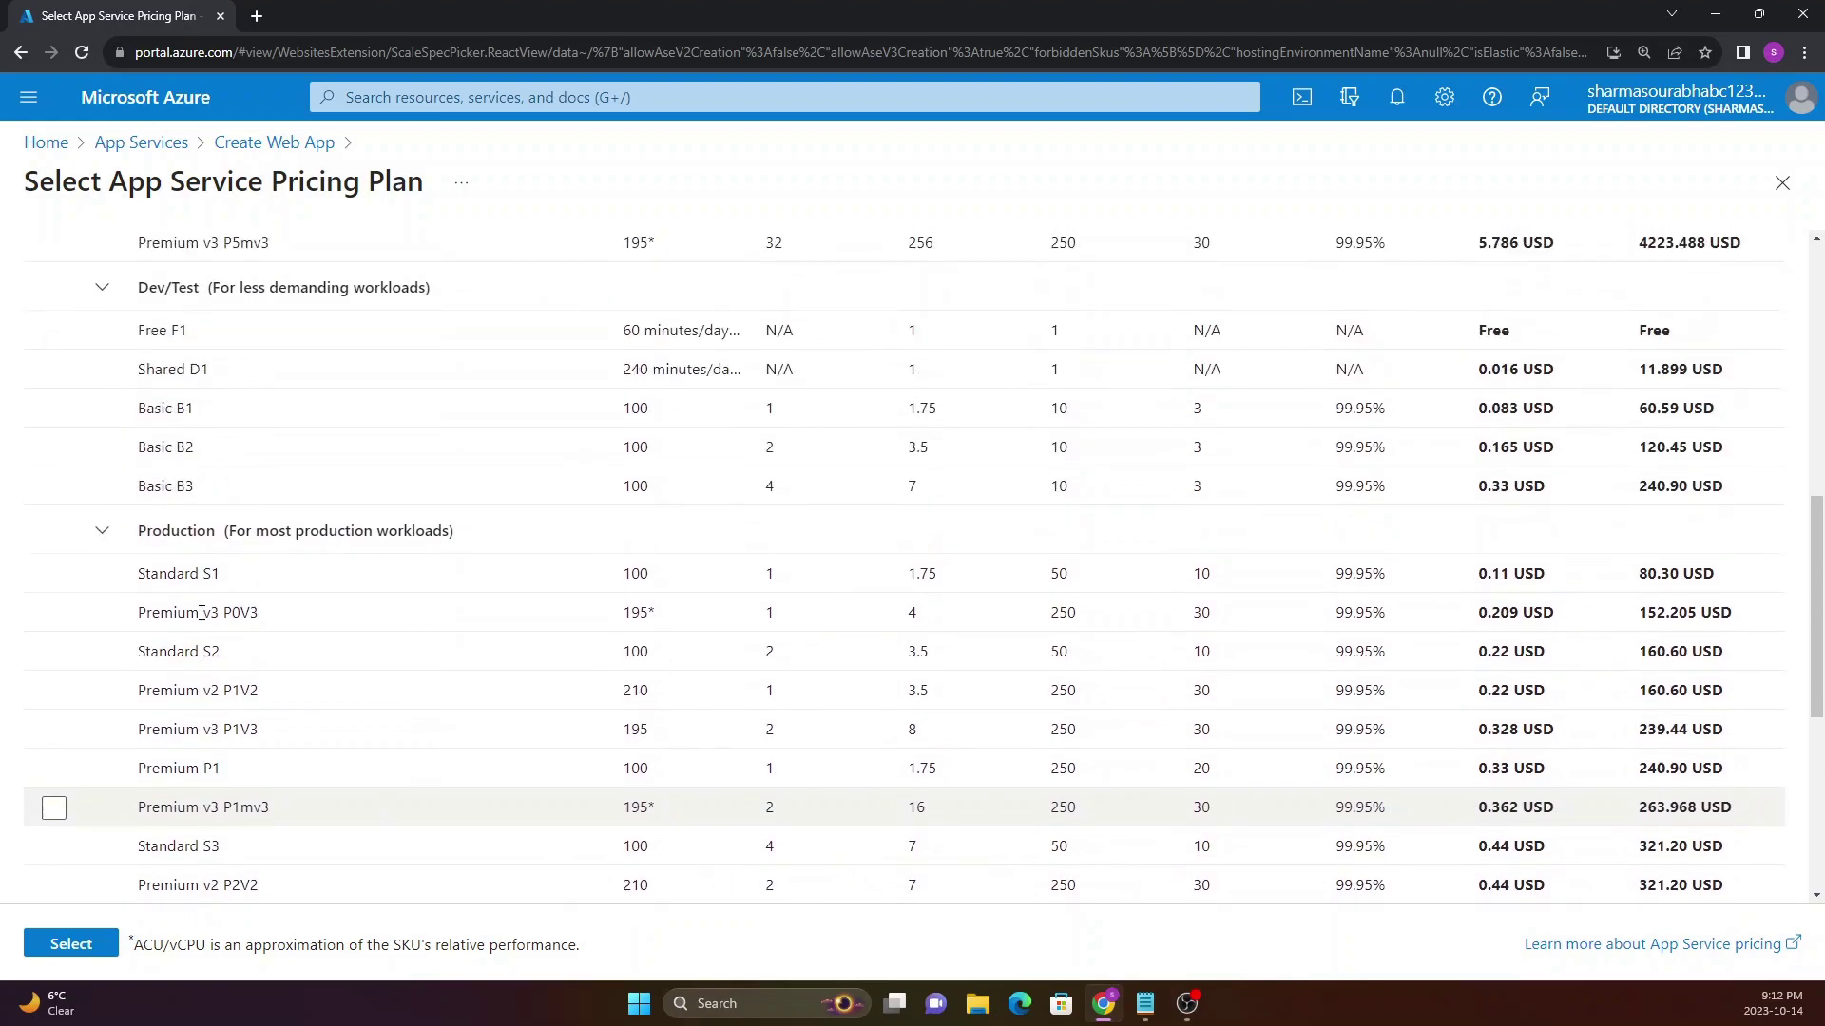
{"action": "scroll", "coordinate": [202, 612], "scroll_direction": "down", "scroll_amount": 6}
{"action": "scroll", "coordinate": [202, 612], "scroll_direction": "down", "scroll_amount": 1}
{"action": "scroll", "coordinate": [228, 494], "scroll_direction": "up", "scroll_amount": 15}
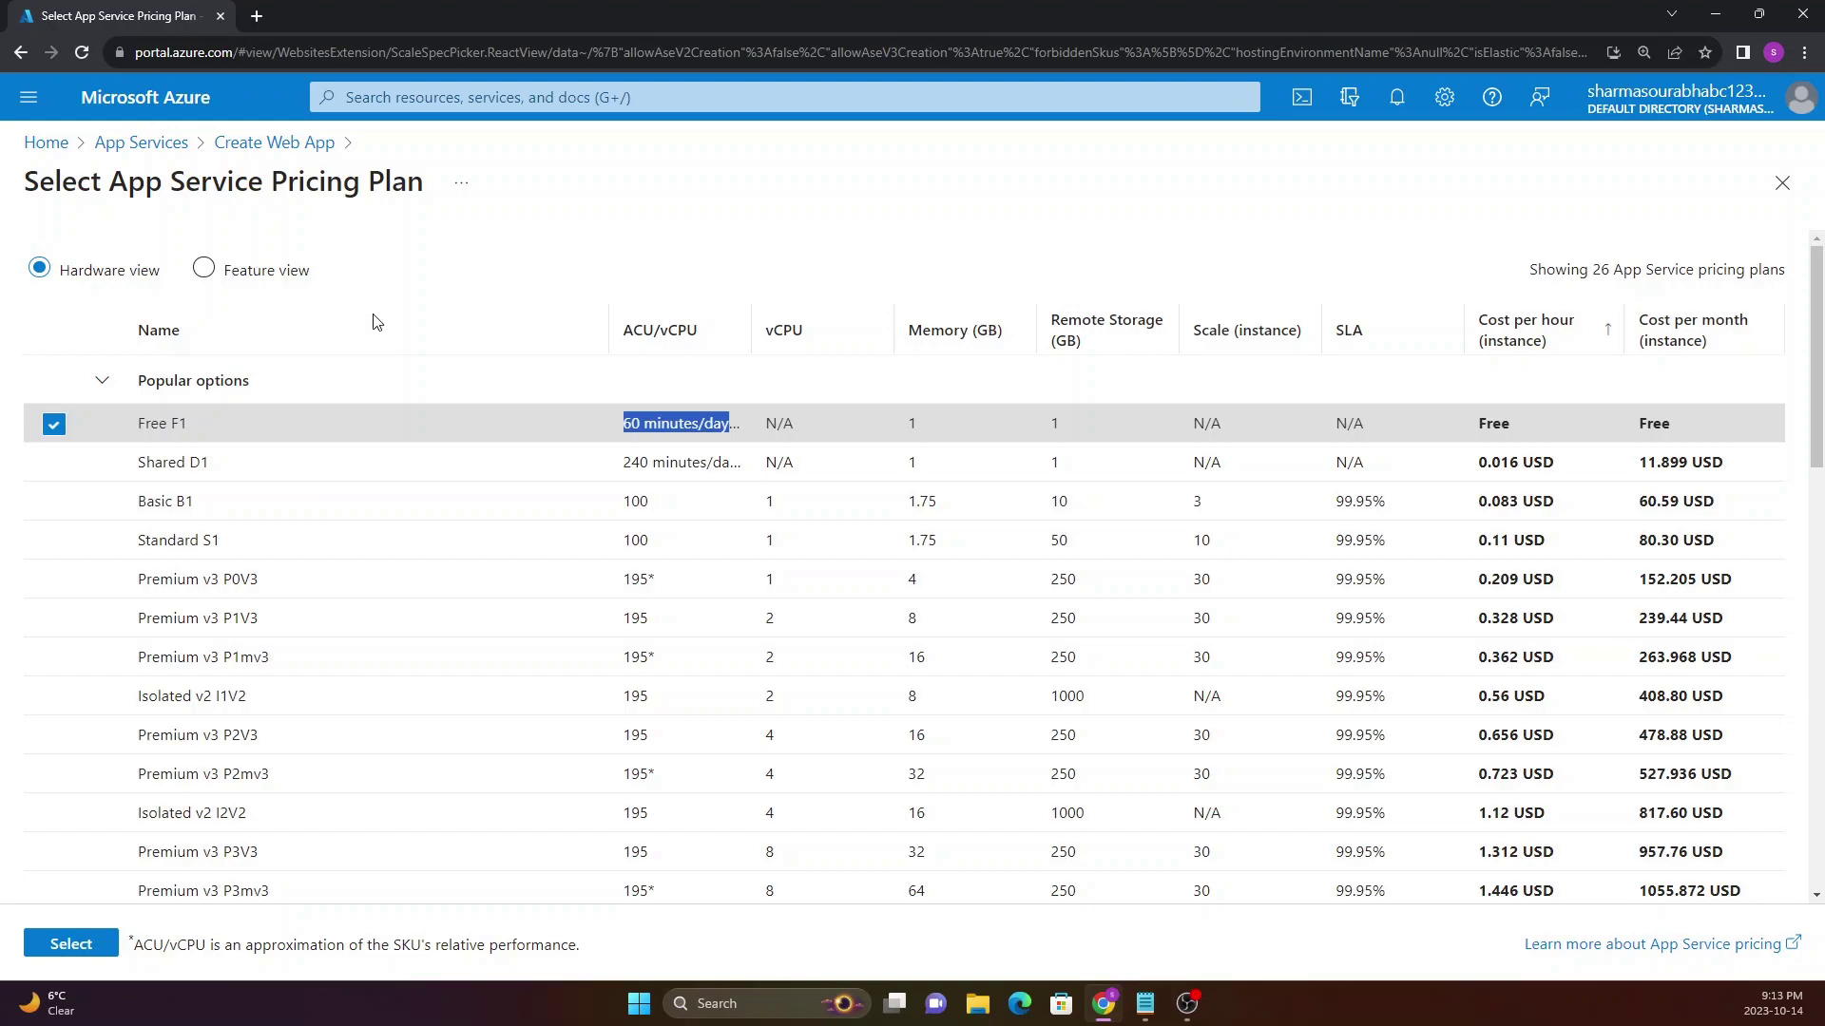
Switch to the feature view and compare the plans' features, sorting them by auto scale and staging slots
{"action": "left_click", "coordinate": [207, 270]}
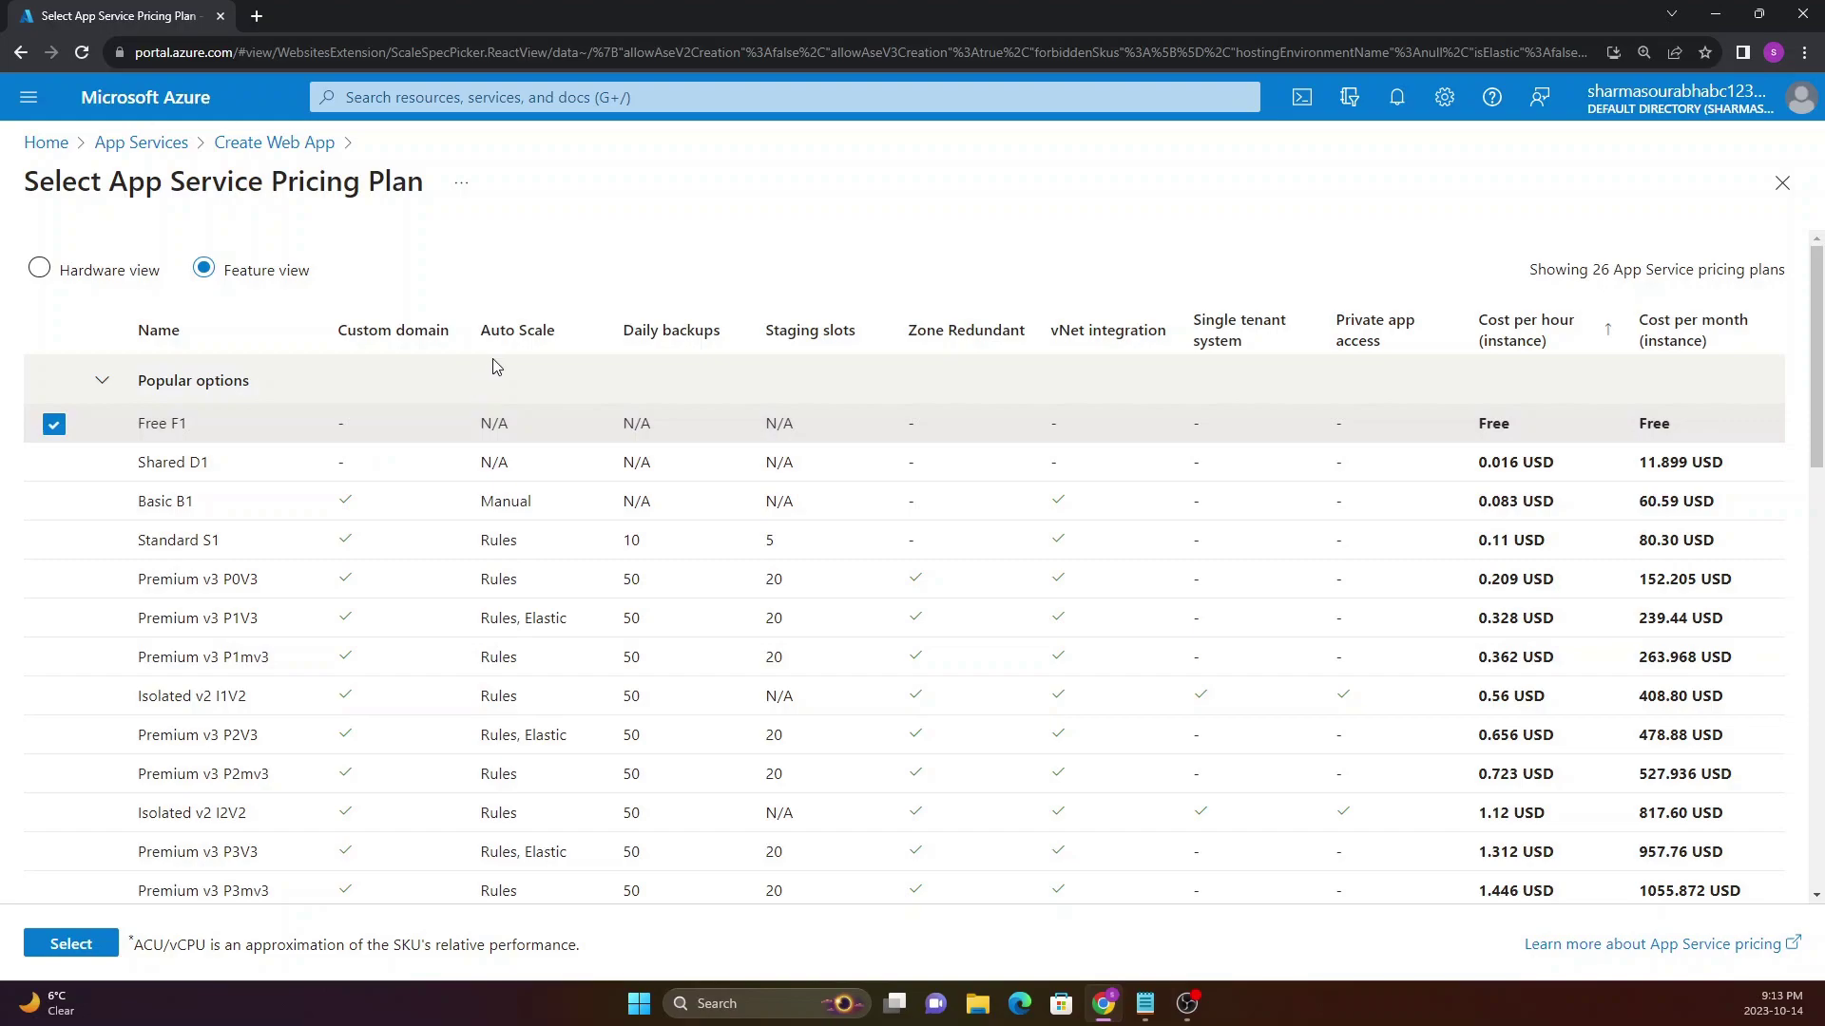
{"action": "left_click", "coordinate": [521, 332]}
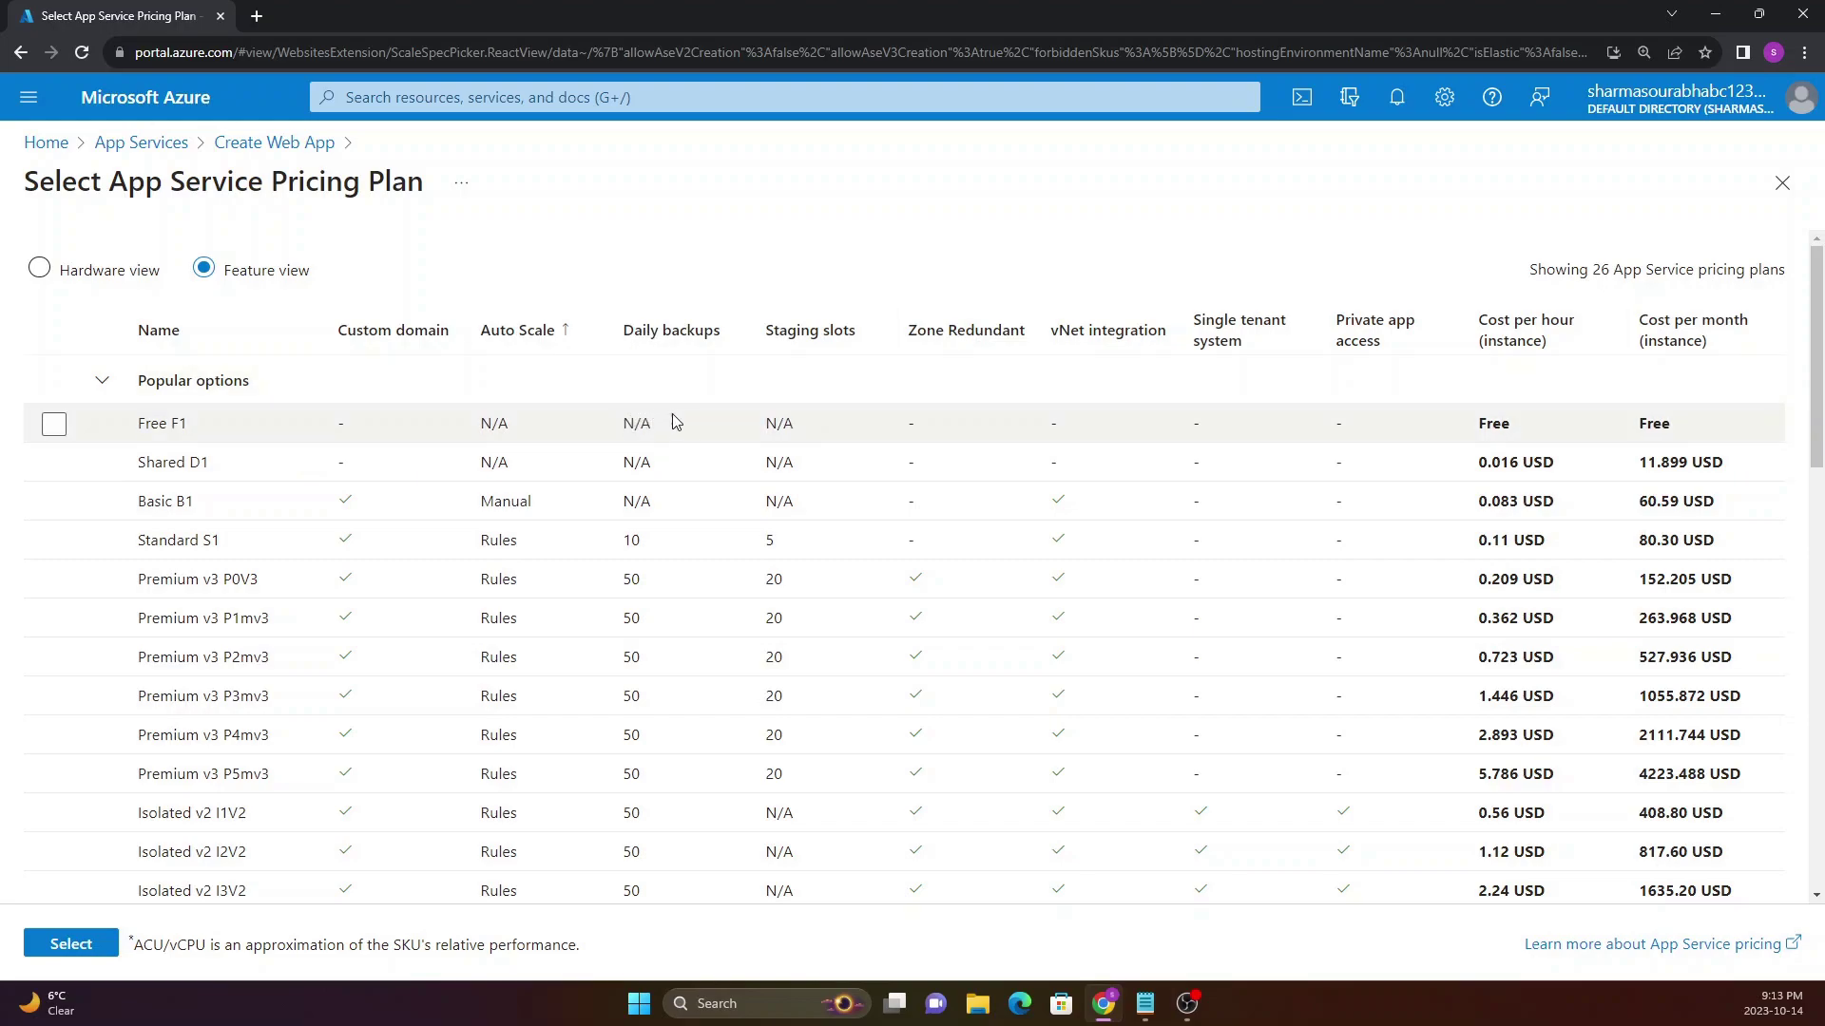
{"action": "left_click", "coordinate": [780, 331]}
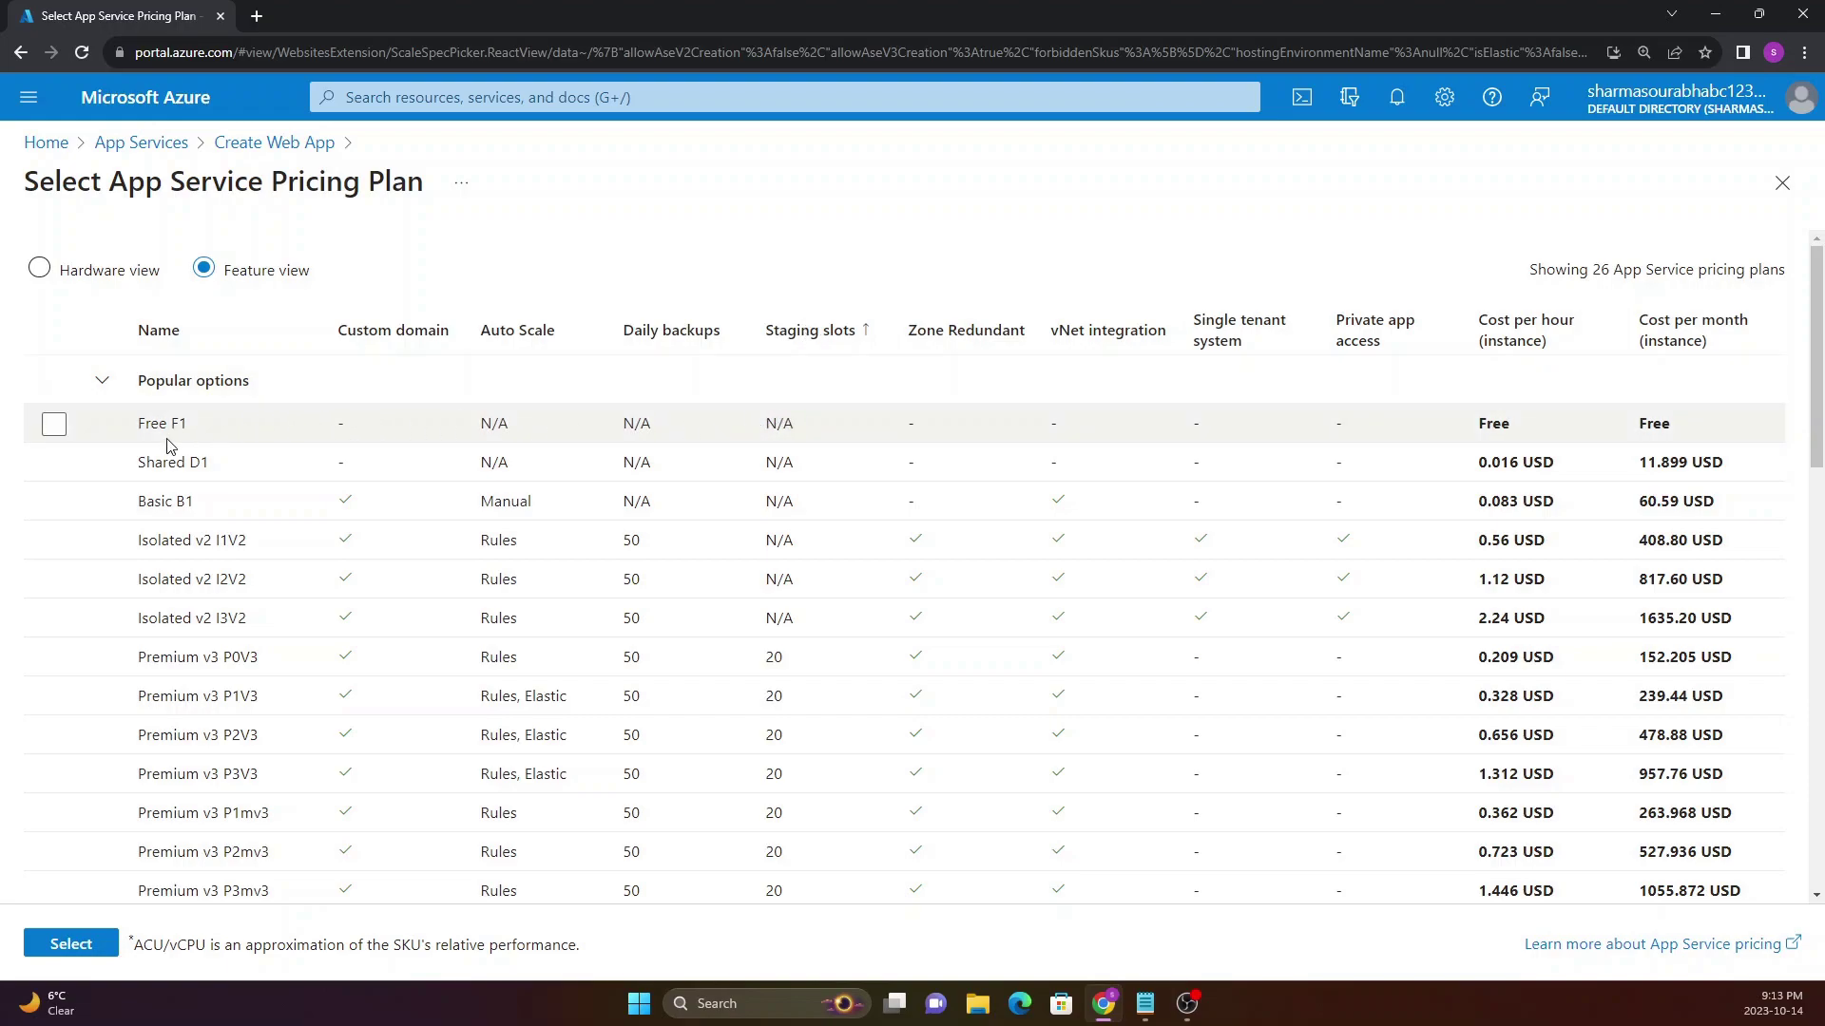
{"action": "scroll", "coordinate": [225, 571], "scroll_direction": "down", "scroll_amount": 8}
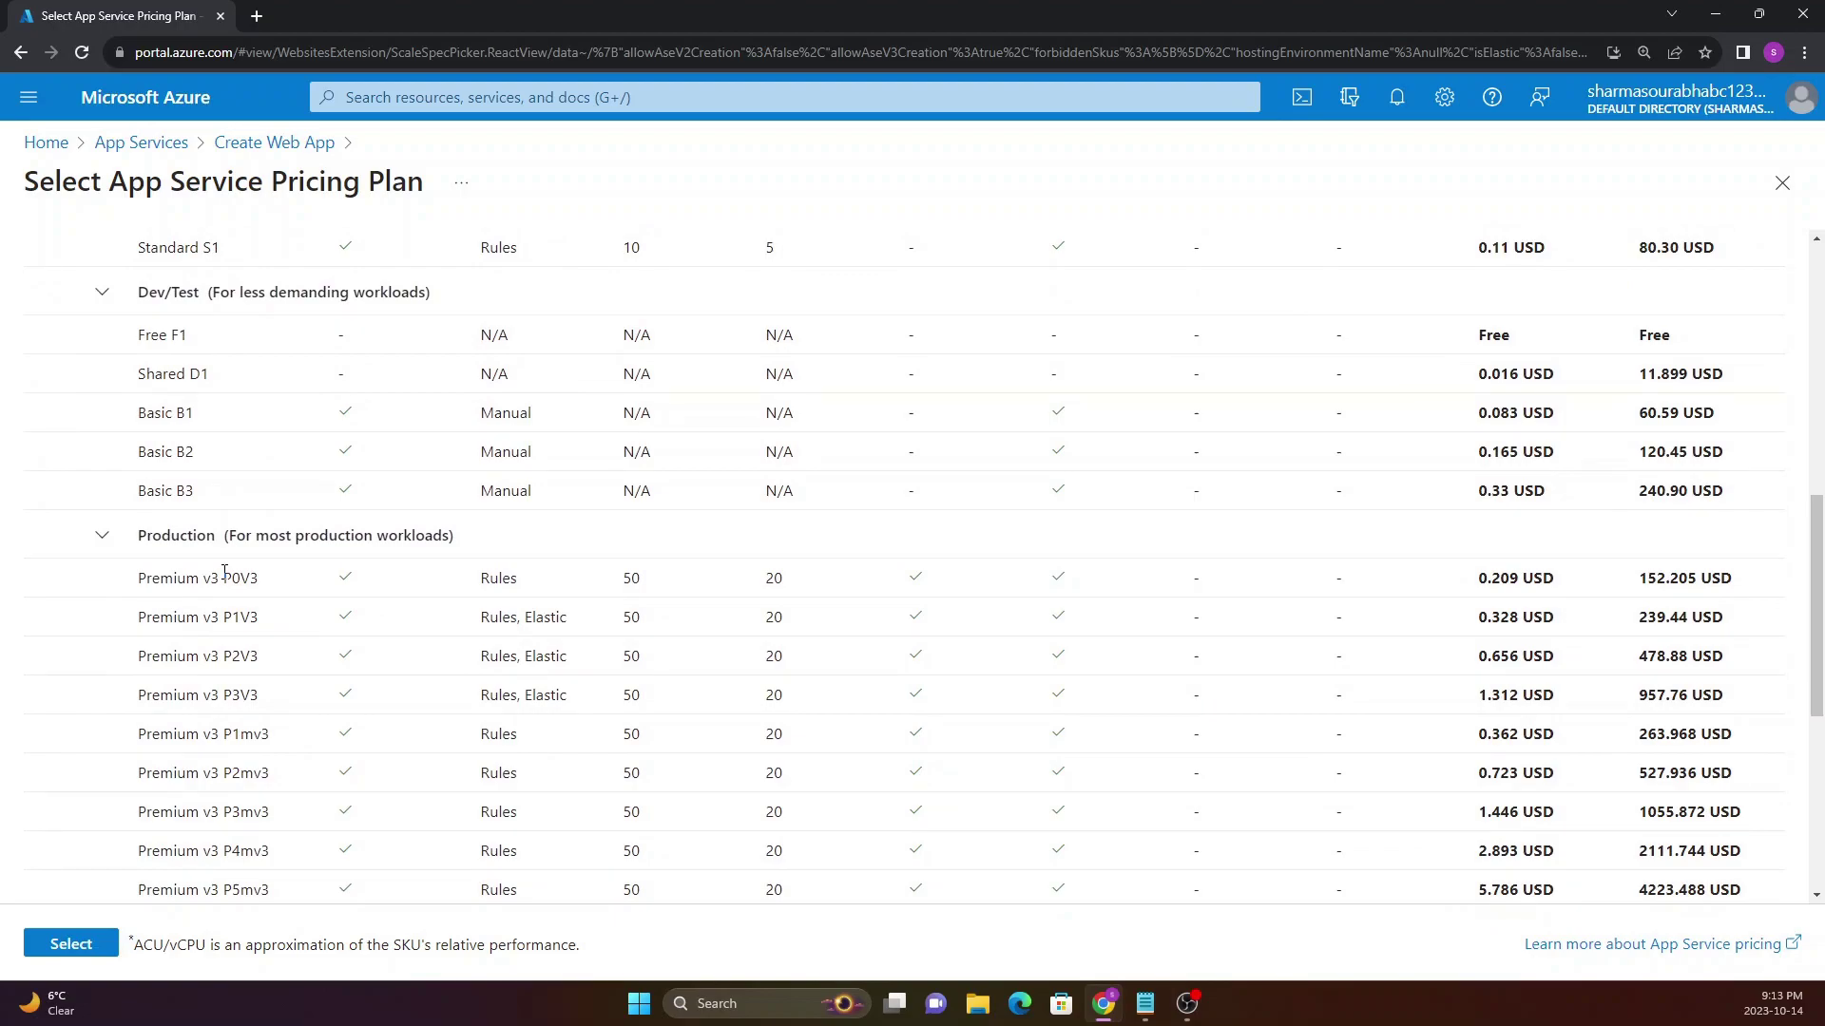
Examine the Isolated v2 I3V2 plan's features, including auto scale, daily backups and hourly cost
{"action": "scroll", "coordinate": [225, 571], "scroll_direction": "up", "scroll_amount": 8}
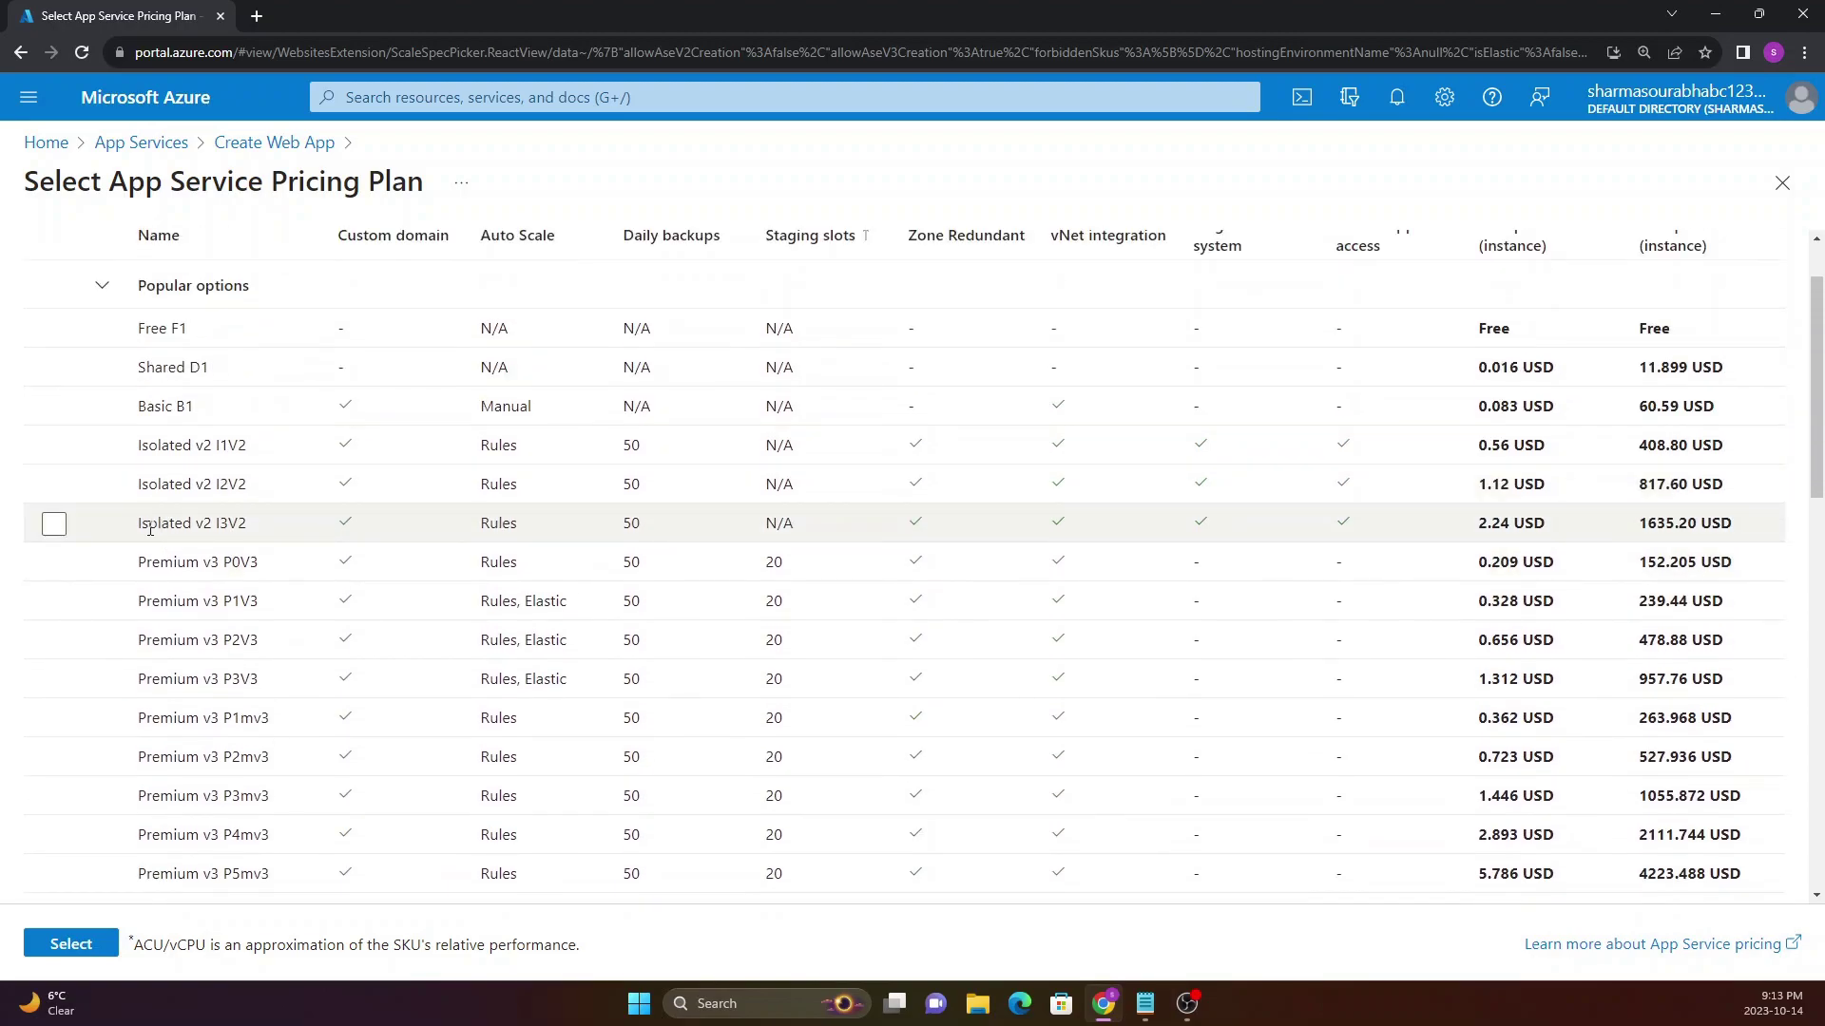
{"action": "left_click_drag", "start_coordinate": [139, 523], "coordinate": [243, 528]}
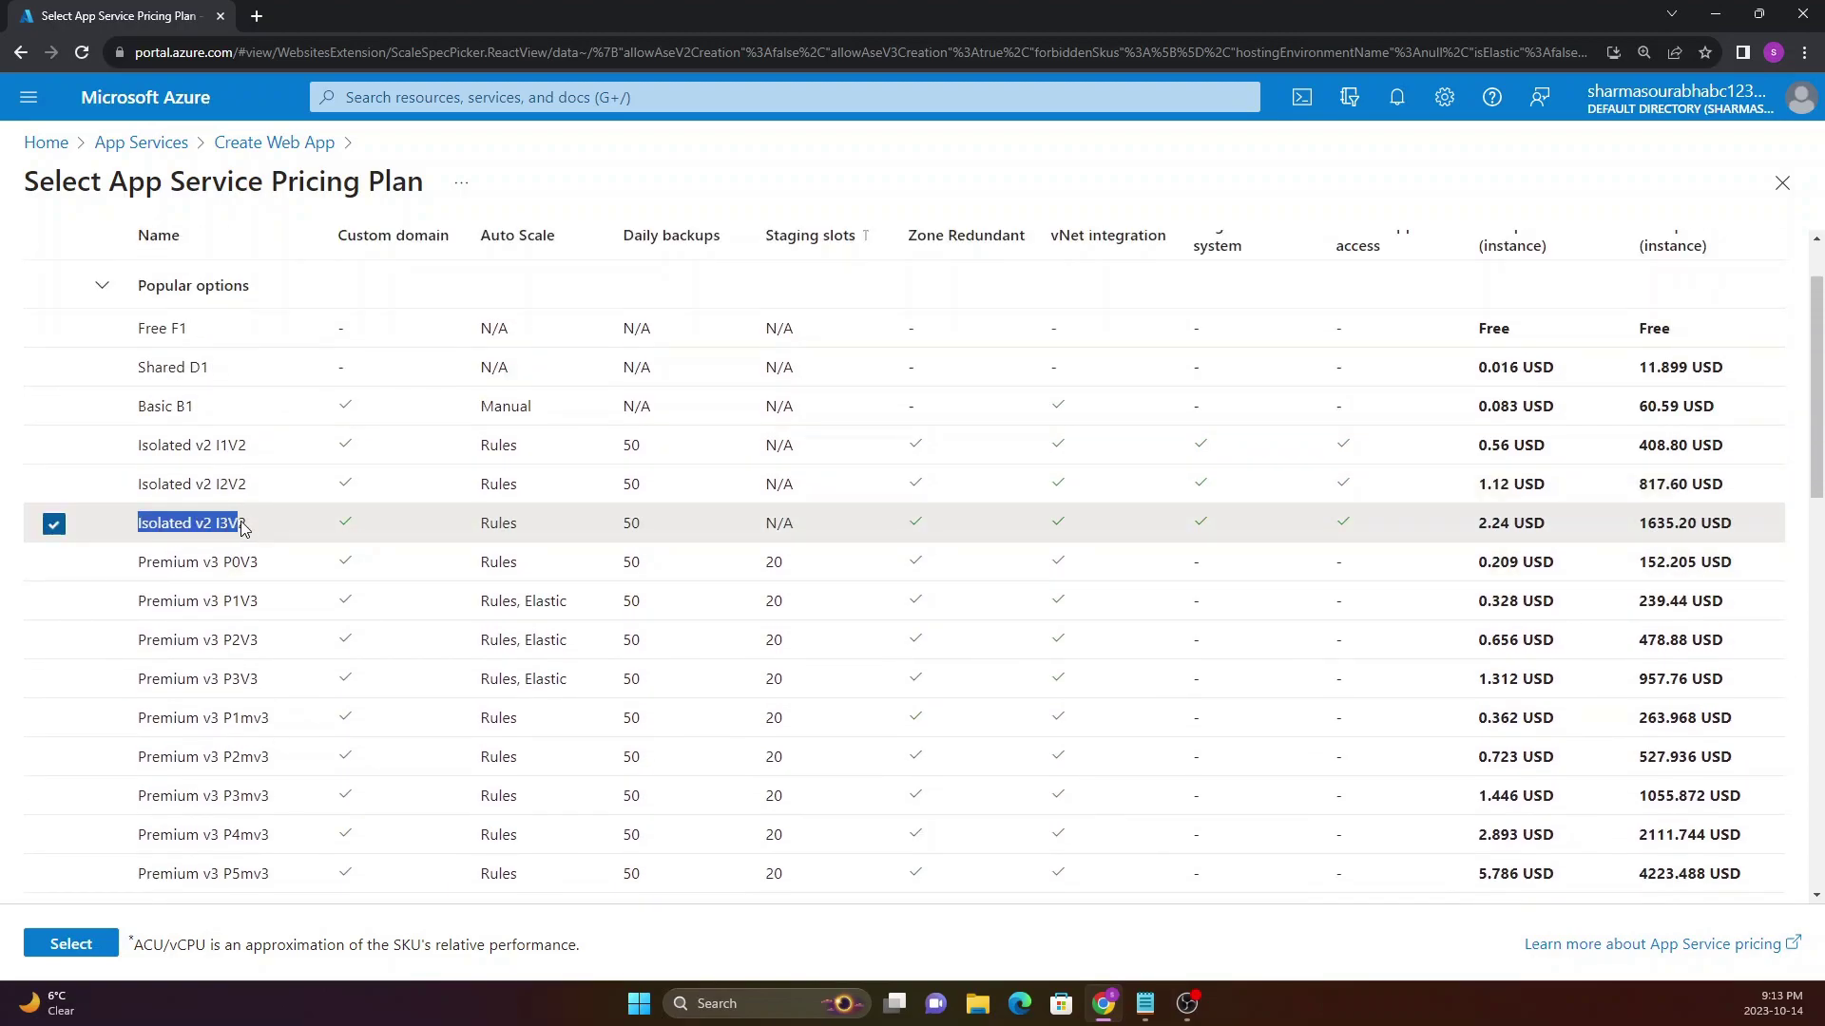
{"action": "scroll", "coordinate": [234, 513], "scroll_direction": "up", "scroll_amount": 1}
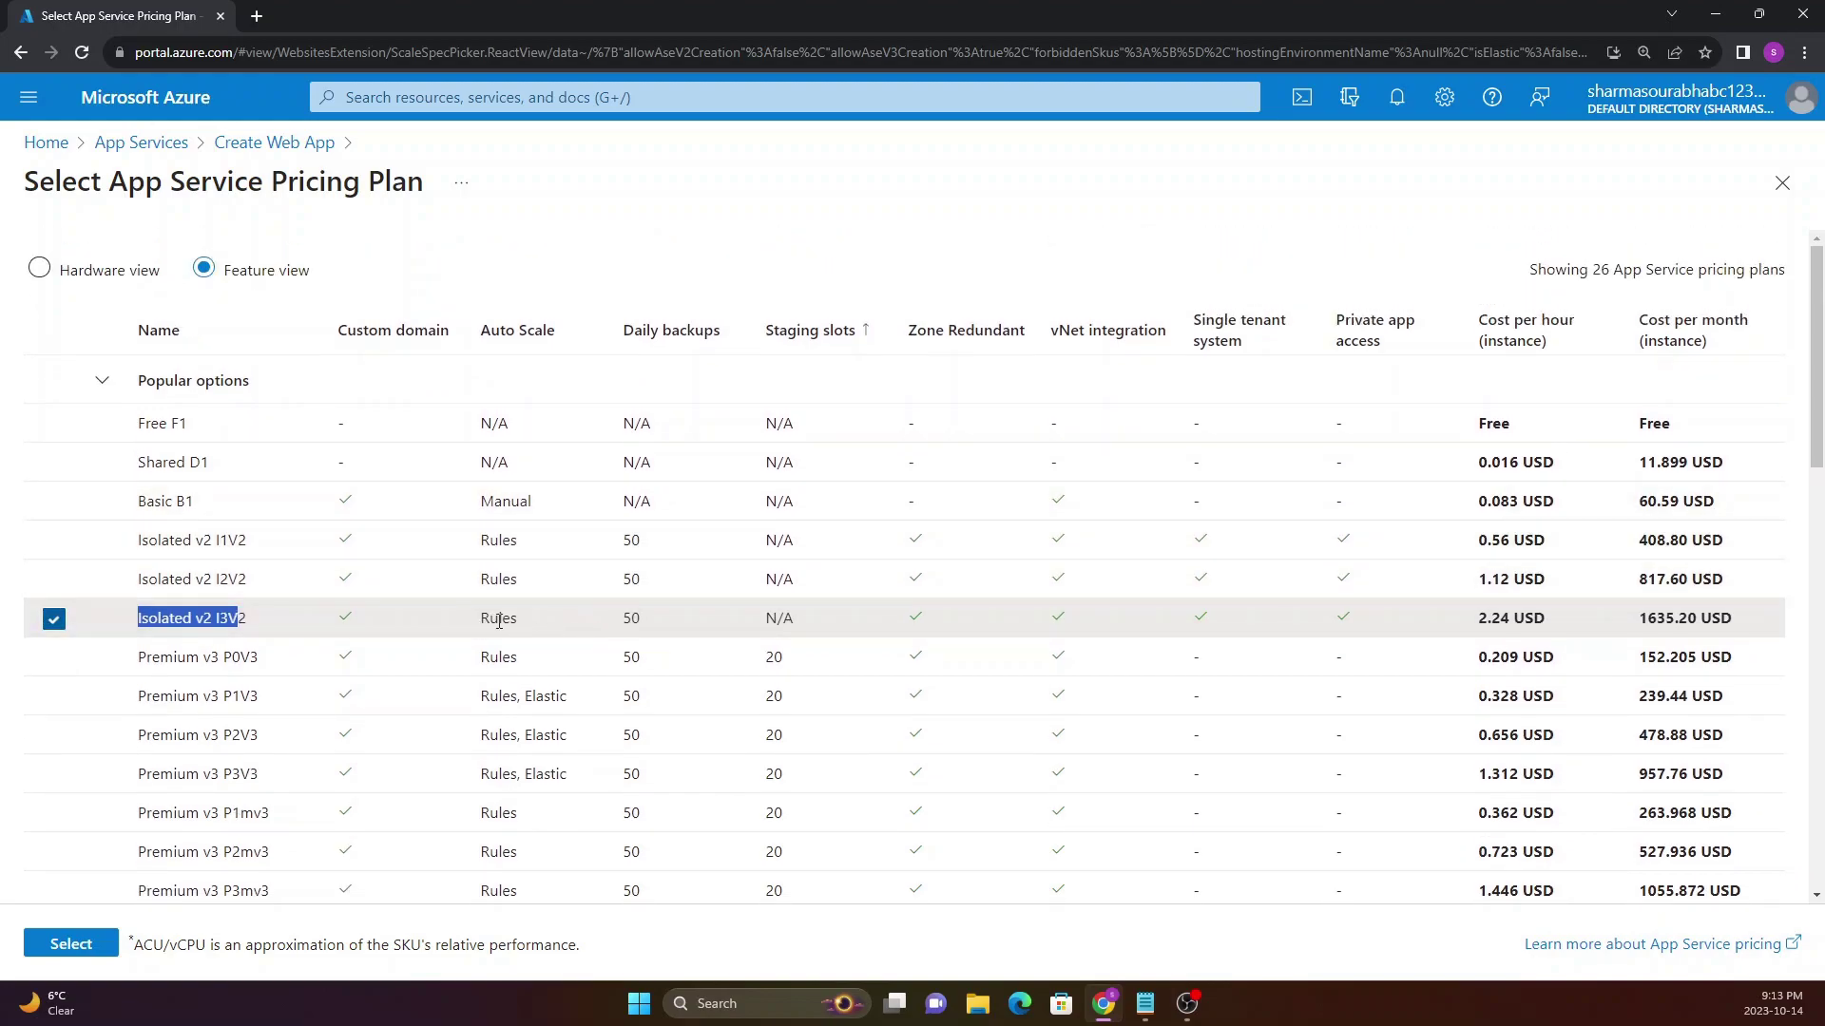
{"action": "left_click_drag", "start_coordinate": [623, 619], "coordinate": [646, 623]}
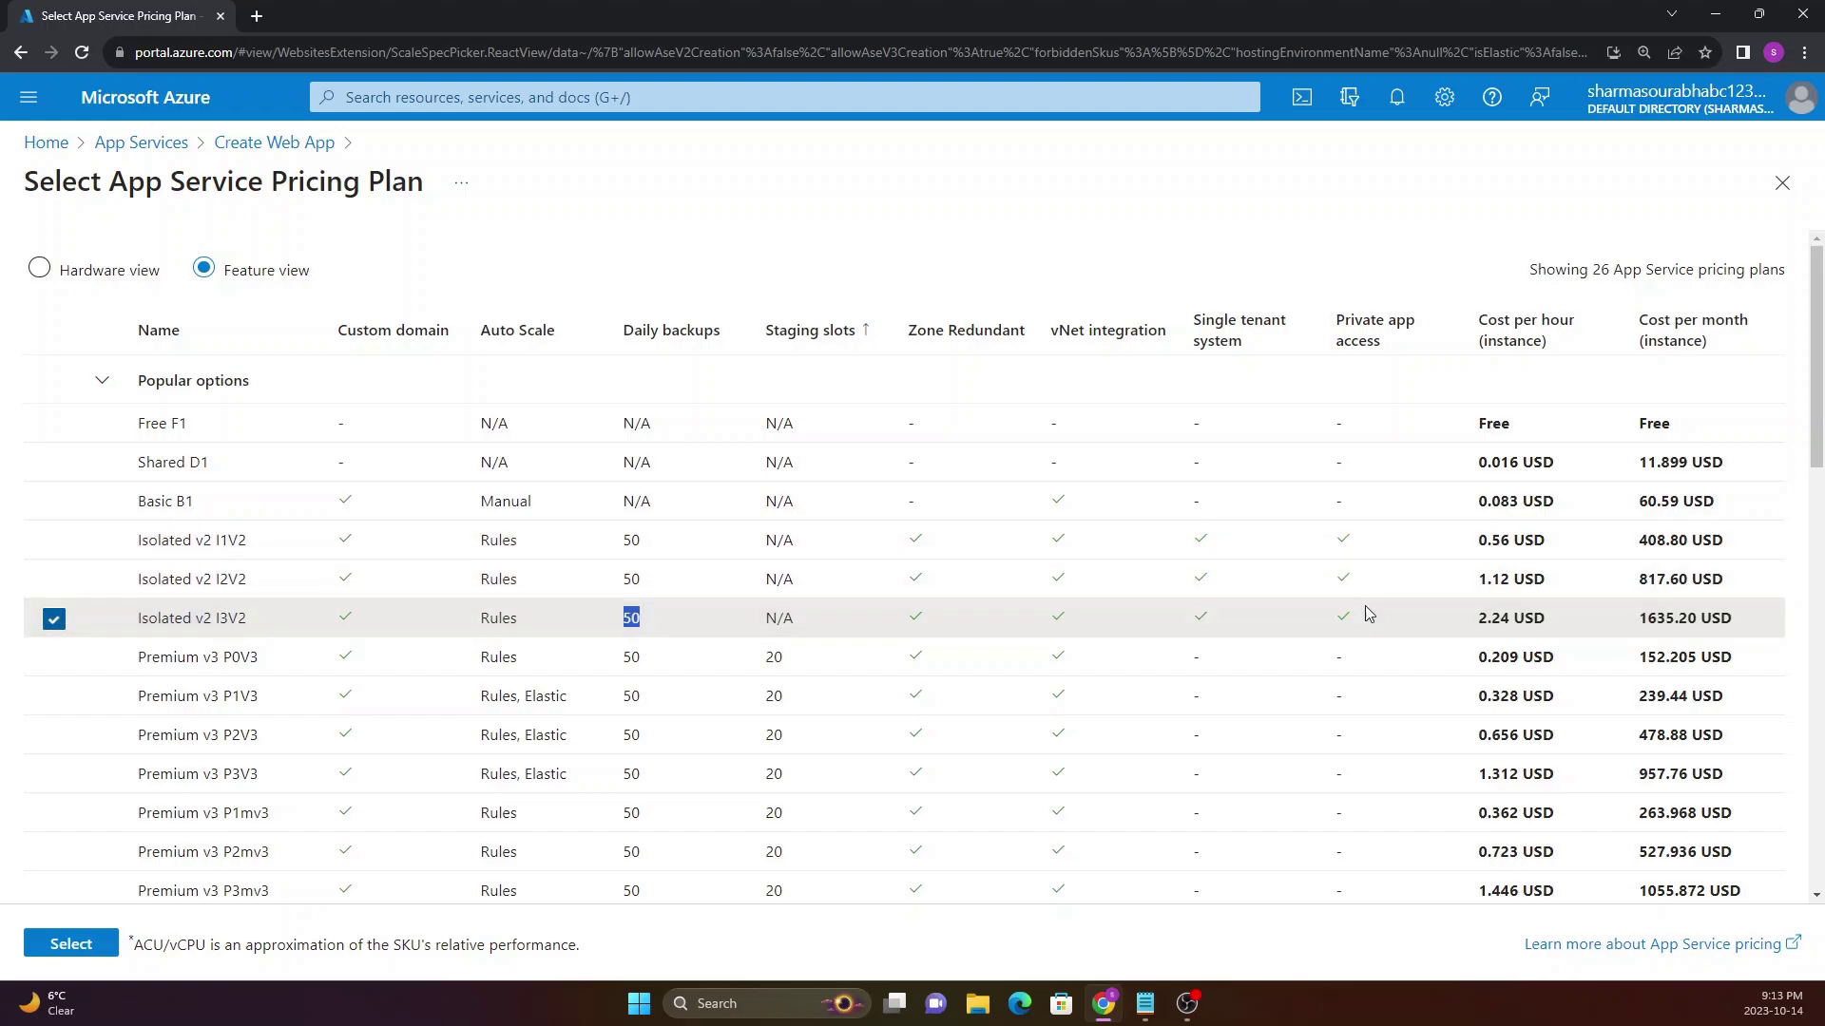
{"action": "left_click_drag", "start_coordinate": [1481, 620], "coordinate": [1546, 620]}
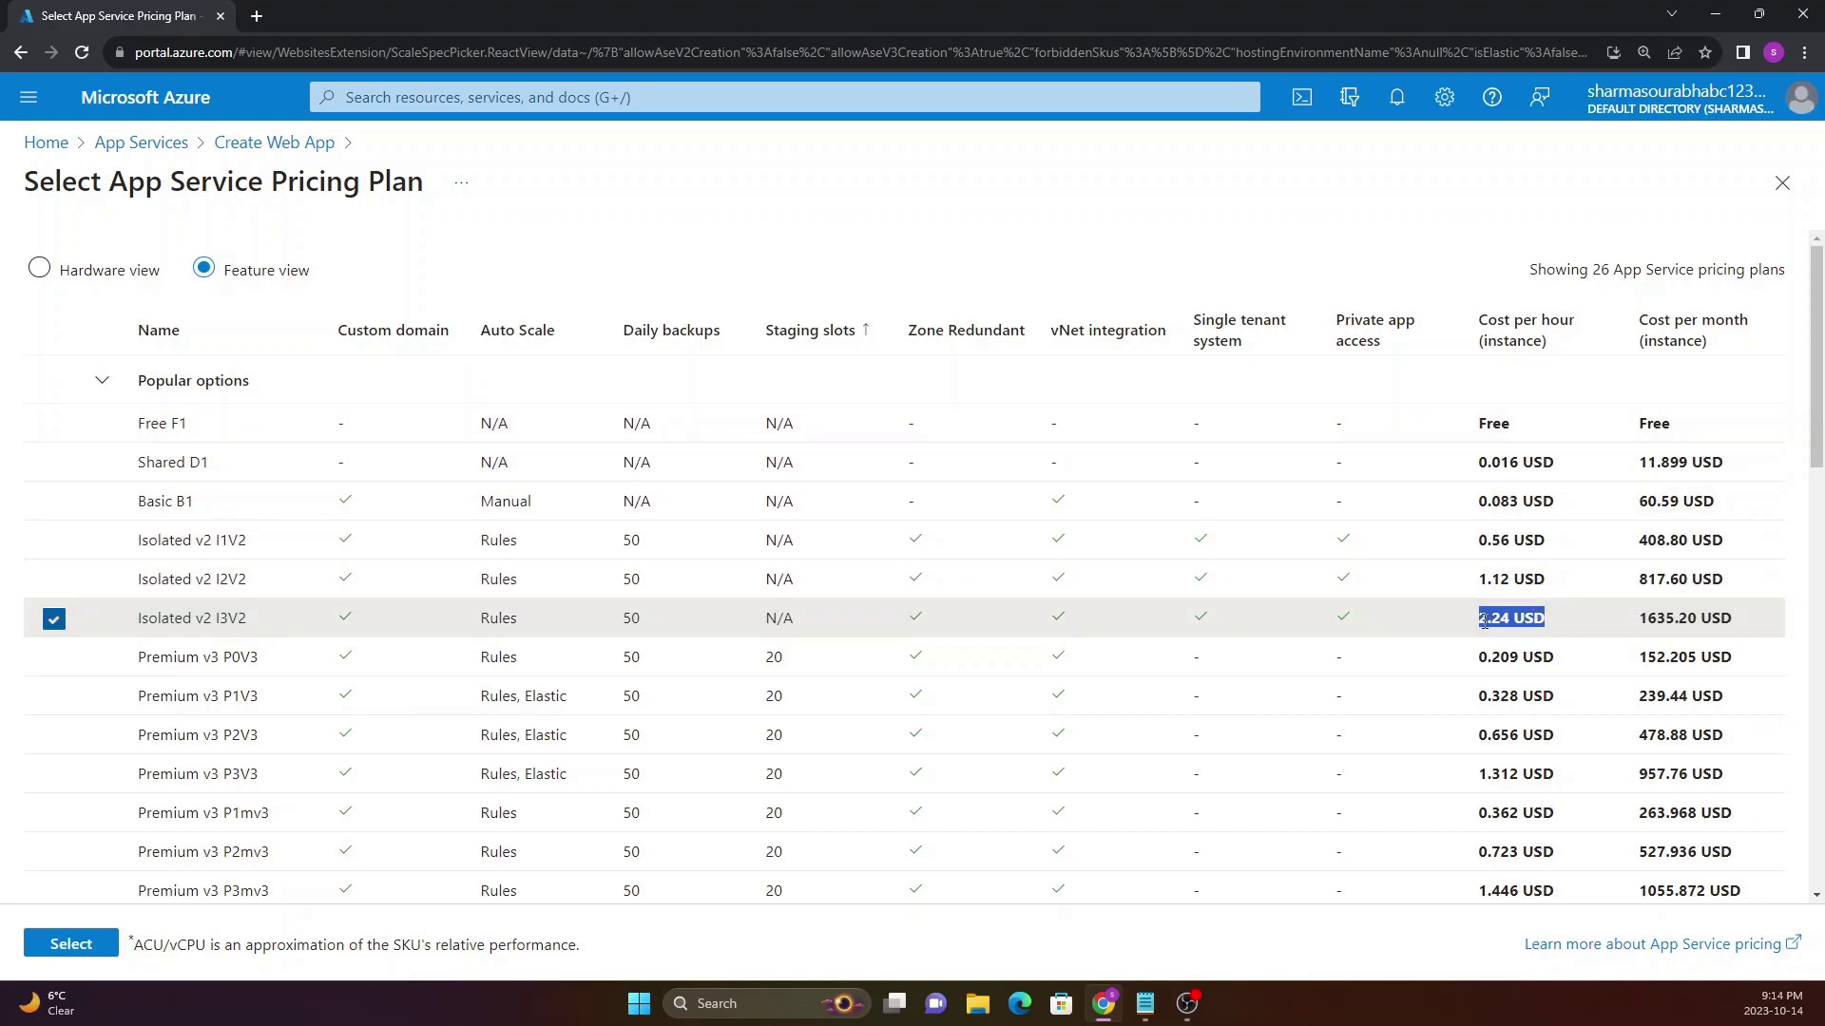
{"action": "left_click_drag", "start_coordinate": [1479, 620], "coordinate": [1547, 619]}
Return to the hardware view, apply the Free F1 pricing plan, and continue to the deployment settings
{"action": "left_click", "coordinate": [53, 276]}
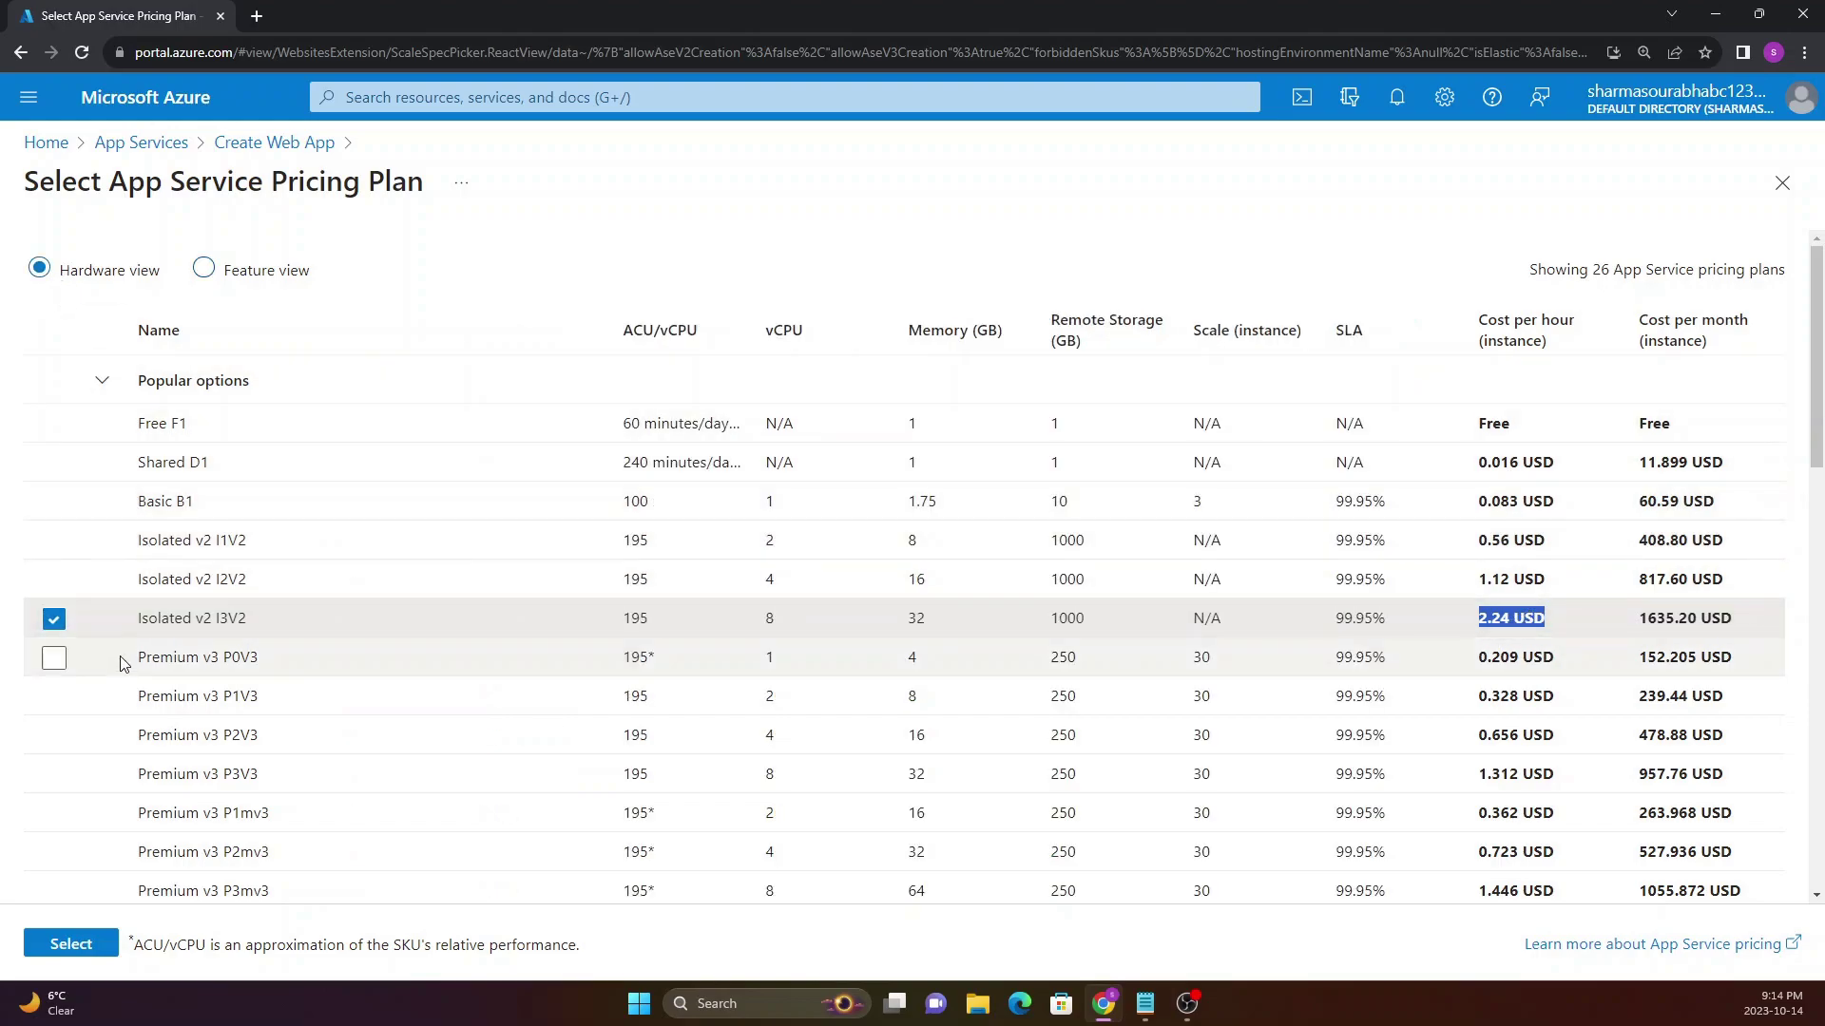
{"action": "left_click", "coordinate": [53, 620]}
{"action": "left_click", "coordinate": [53, 424]}
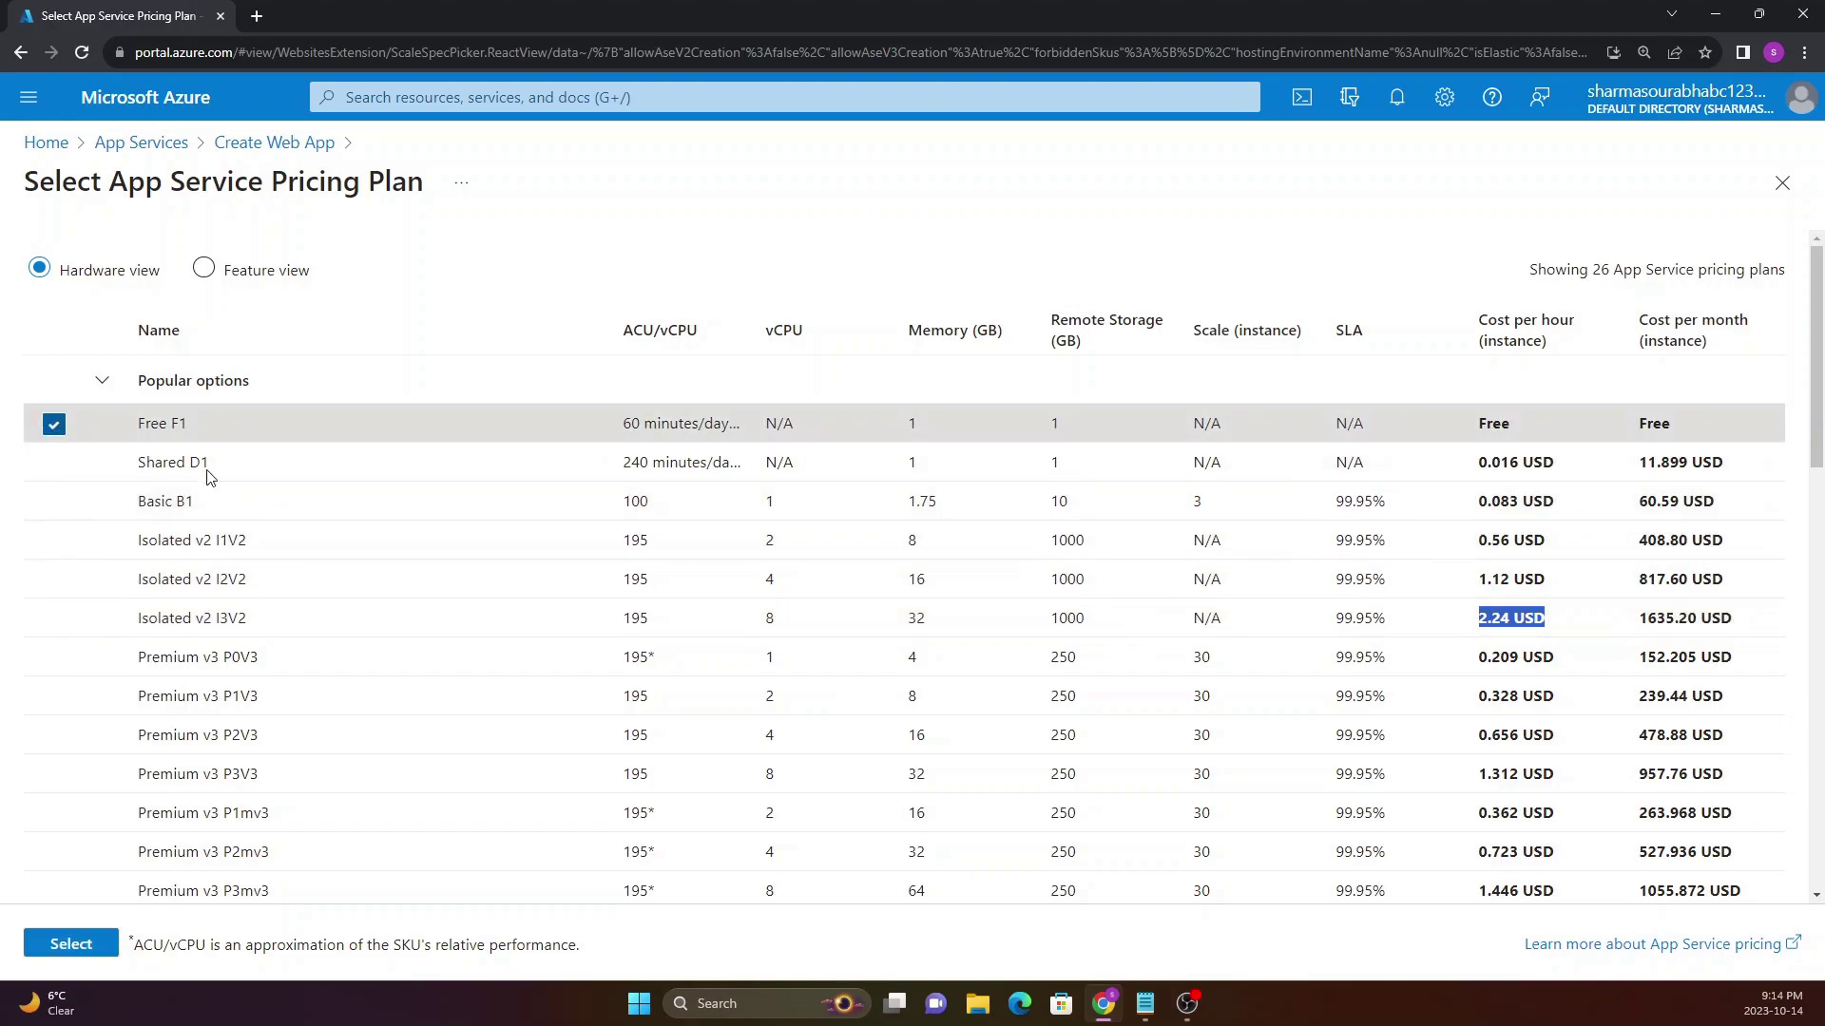
{"action": "left_click", "coordinate": [105, 943]}
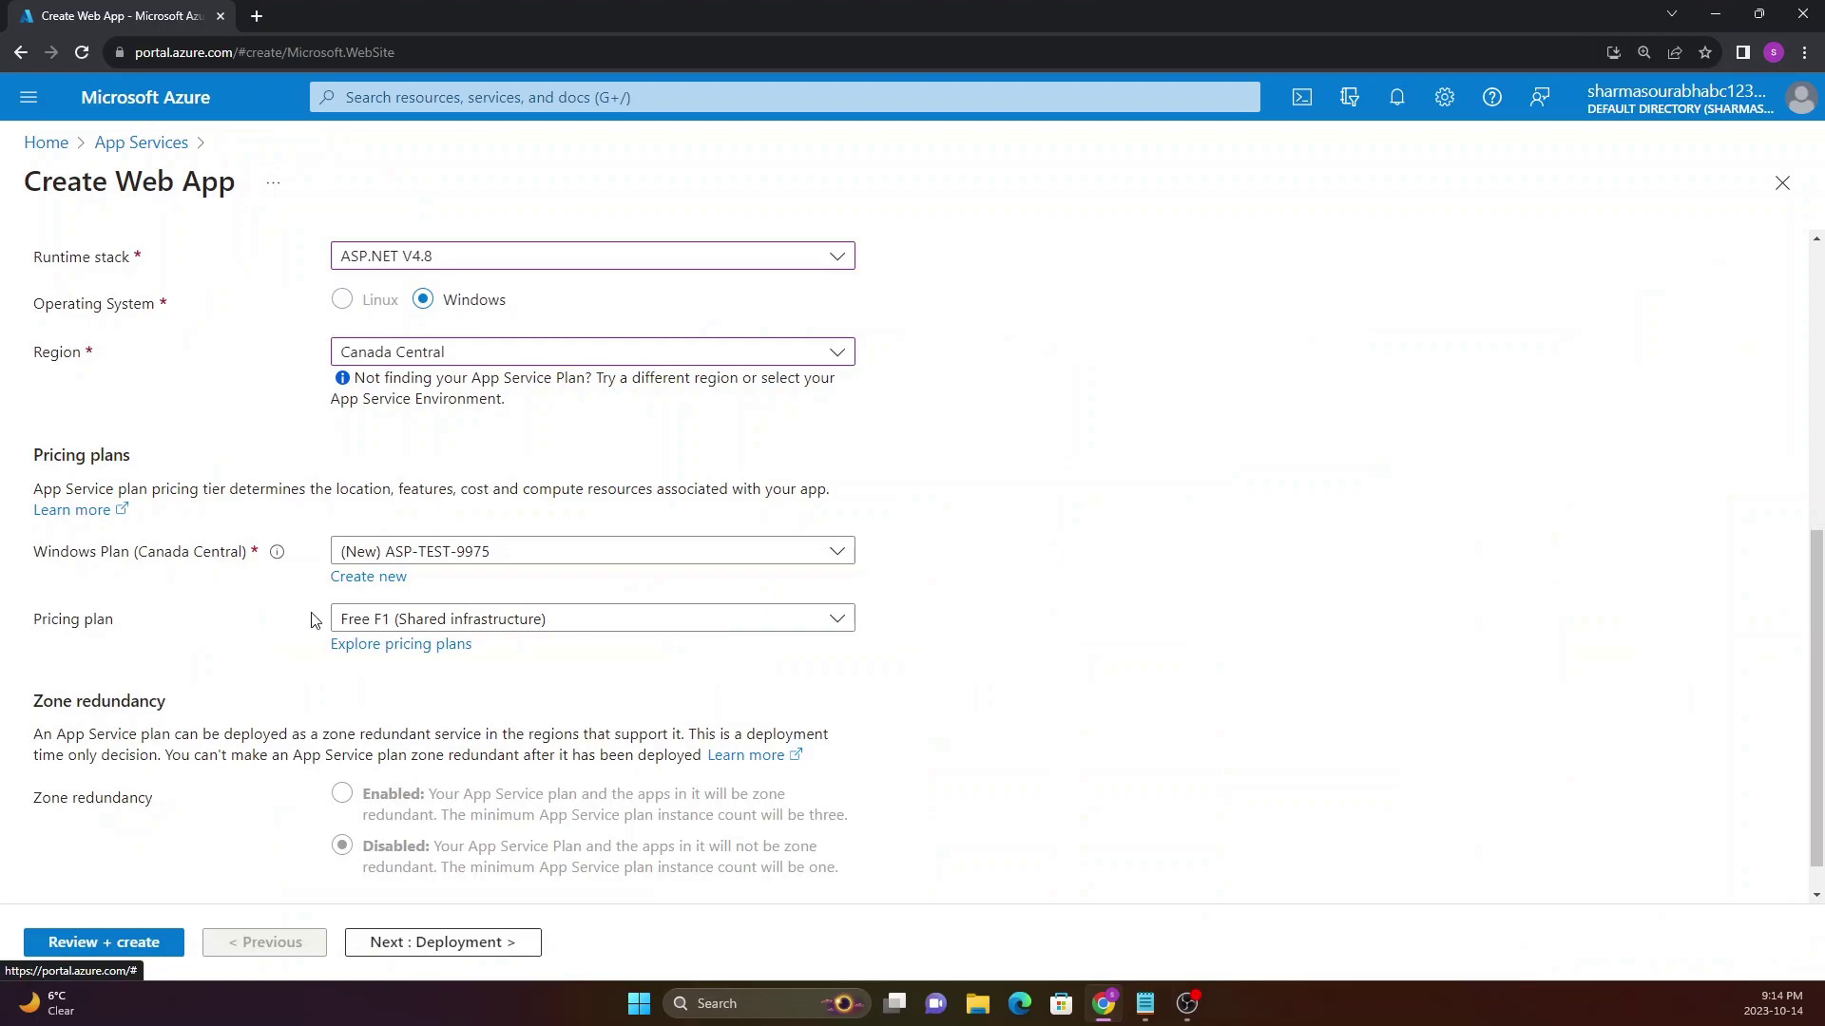
{"action": "scroll", "coordinate": [277, 722], "scroll_direction": "down", "scroll_amount": 1}
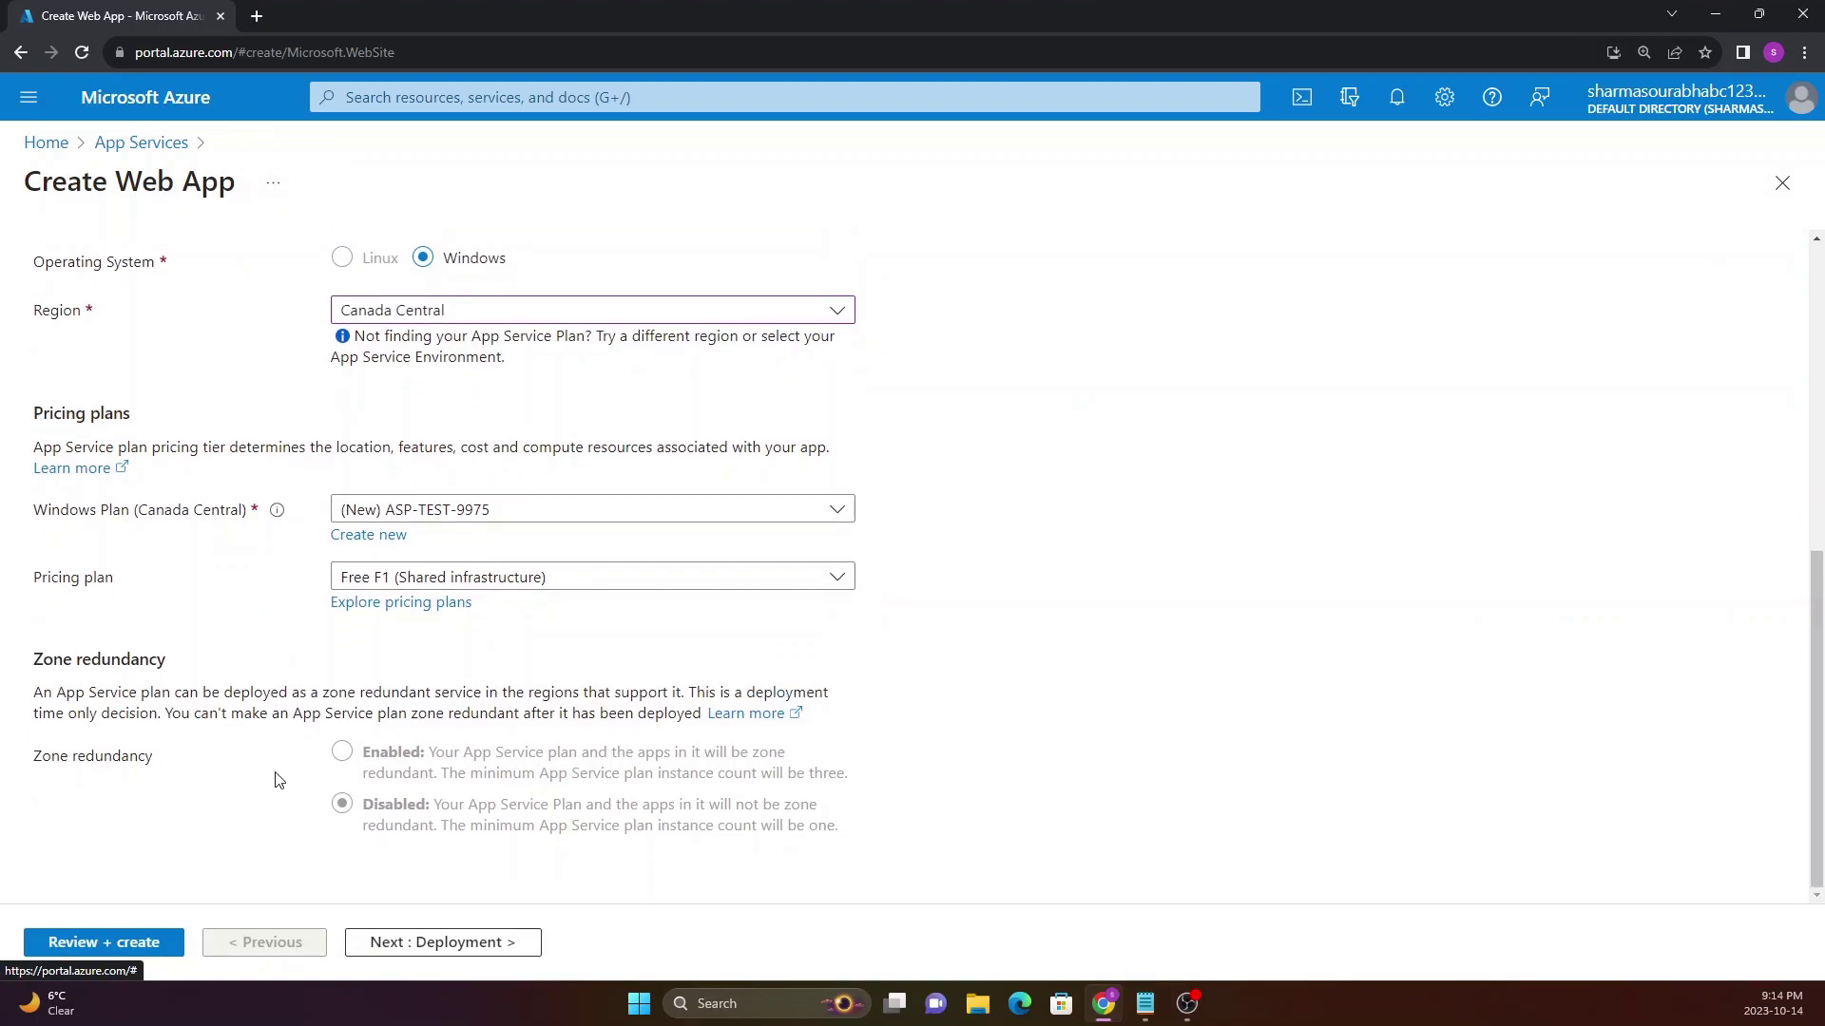
{"action": "left_click", "coordinate": [411, 942]}
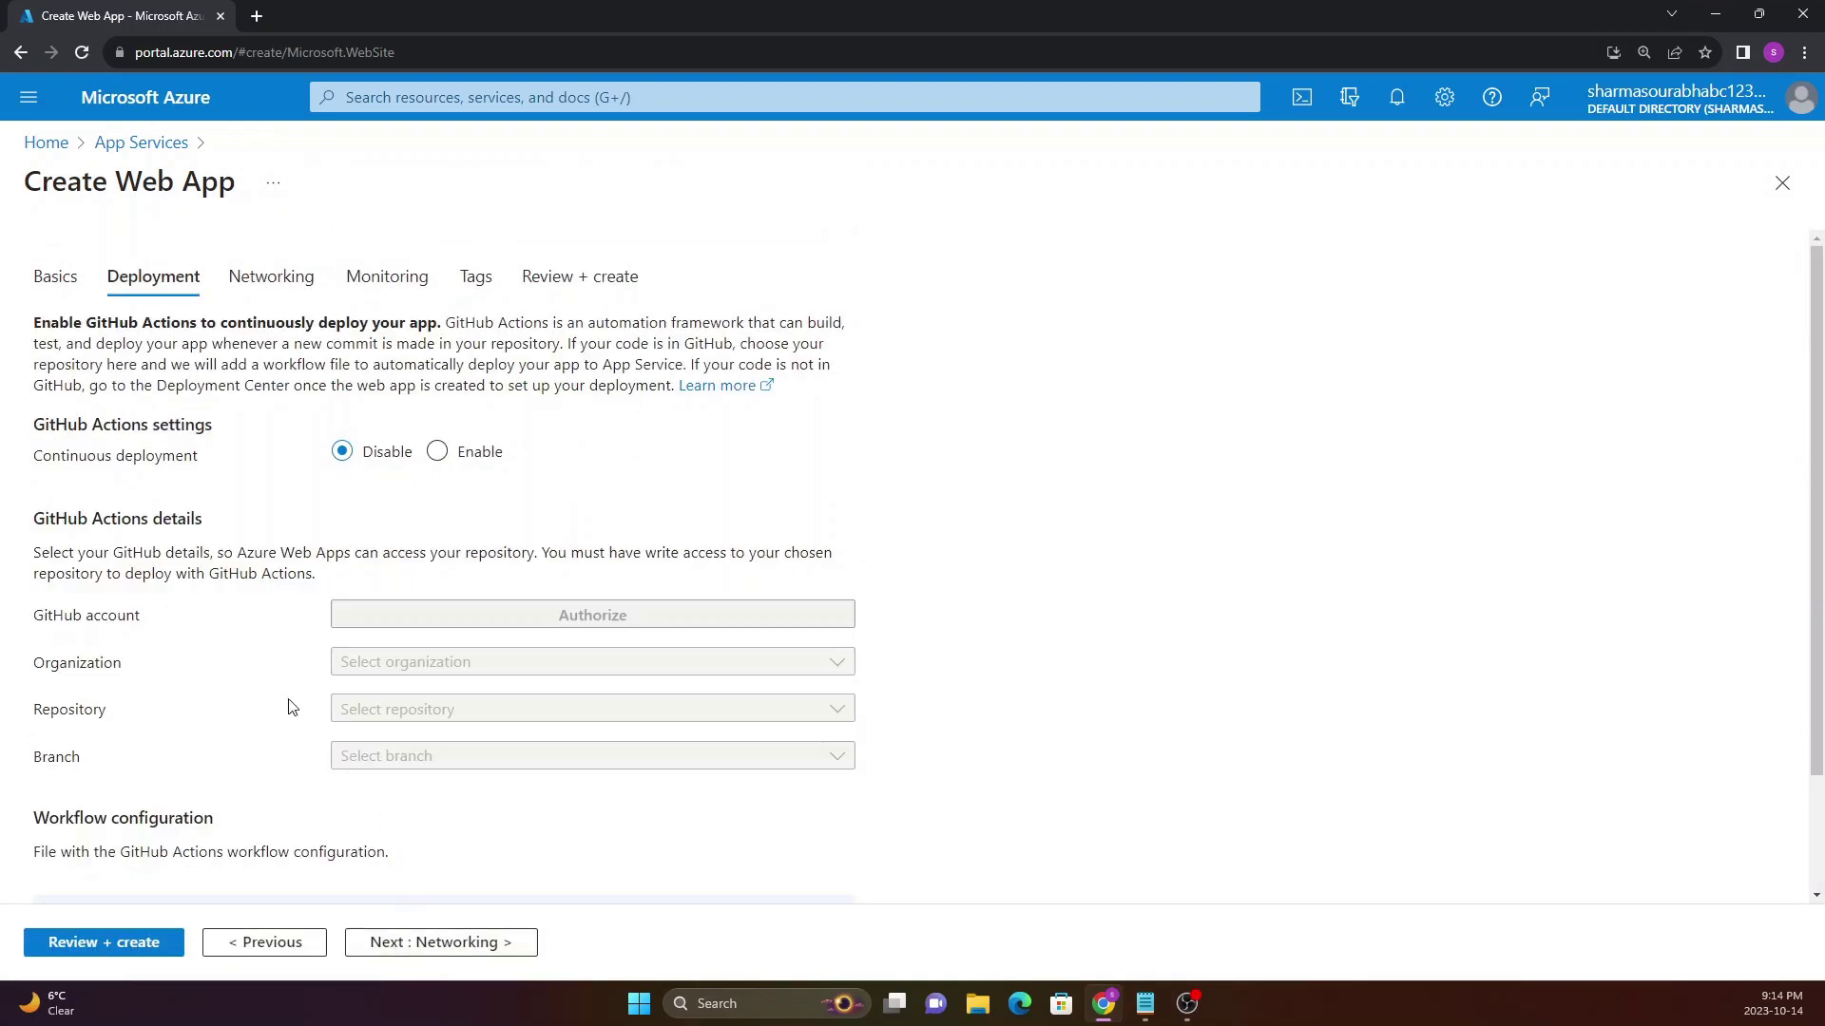
Review the GitHub Actions settings, continuous deployment option and workflow configuration for the web app
{"action": "scroll", "coordinate": [173, 625], "scroll_direction": "down", "scroll_amount": 2}
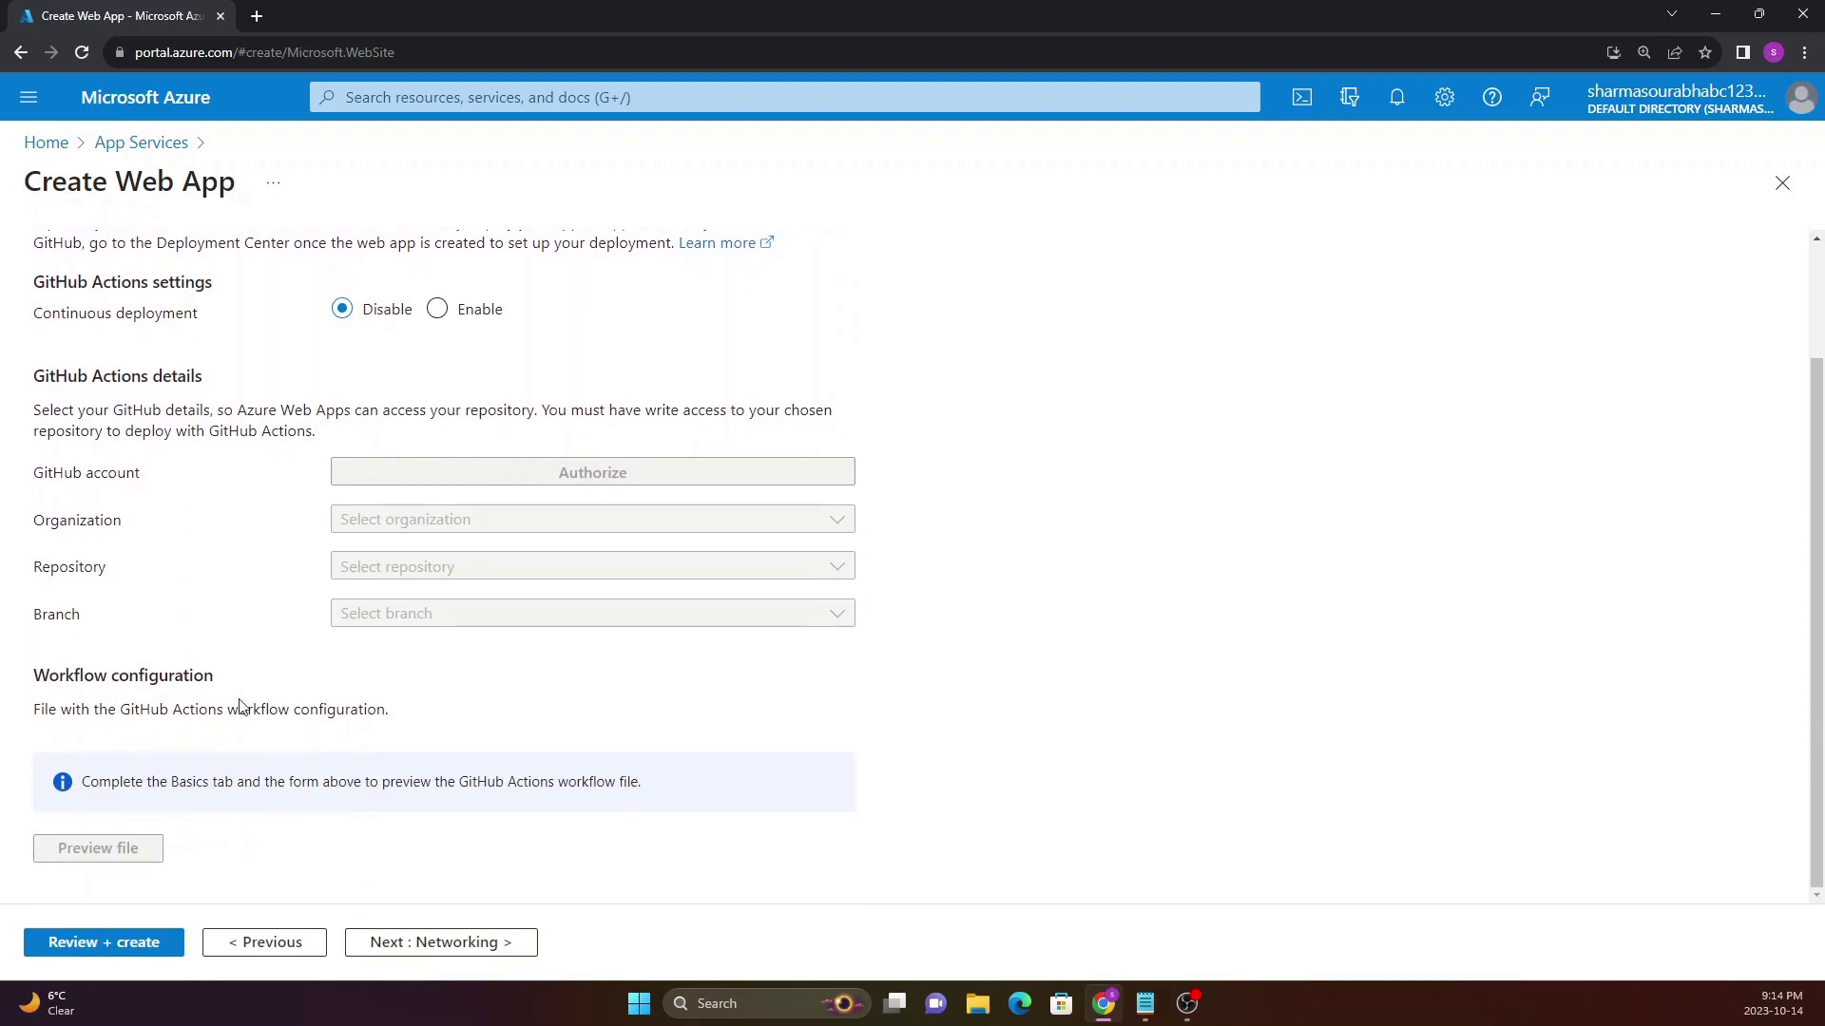
{"action": "scroll", "coordinate": [286, 741], "scroll_direction": "up", "scroll_amount": 2}
{"action": "left_click_drag", "start_coordinate": [35, 455], "coordinate": [232, 467]}
{"action": "left_click", "coordinate": [190, 466]}
{"action": "left_click_drag", "start_coordinate": [34, 425], "coordinate": [214, 429]}
{"action": "left_click", "coordinate": [212, 464]}
Try enabling continuous deployment, read the GitHub Actions description, and set the option back to Disable
{"action": "left_click", "coordinate": [439, 454]}
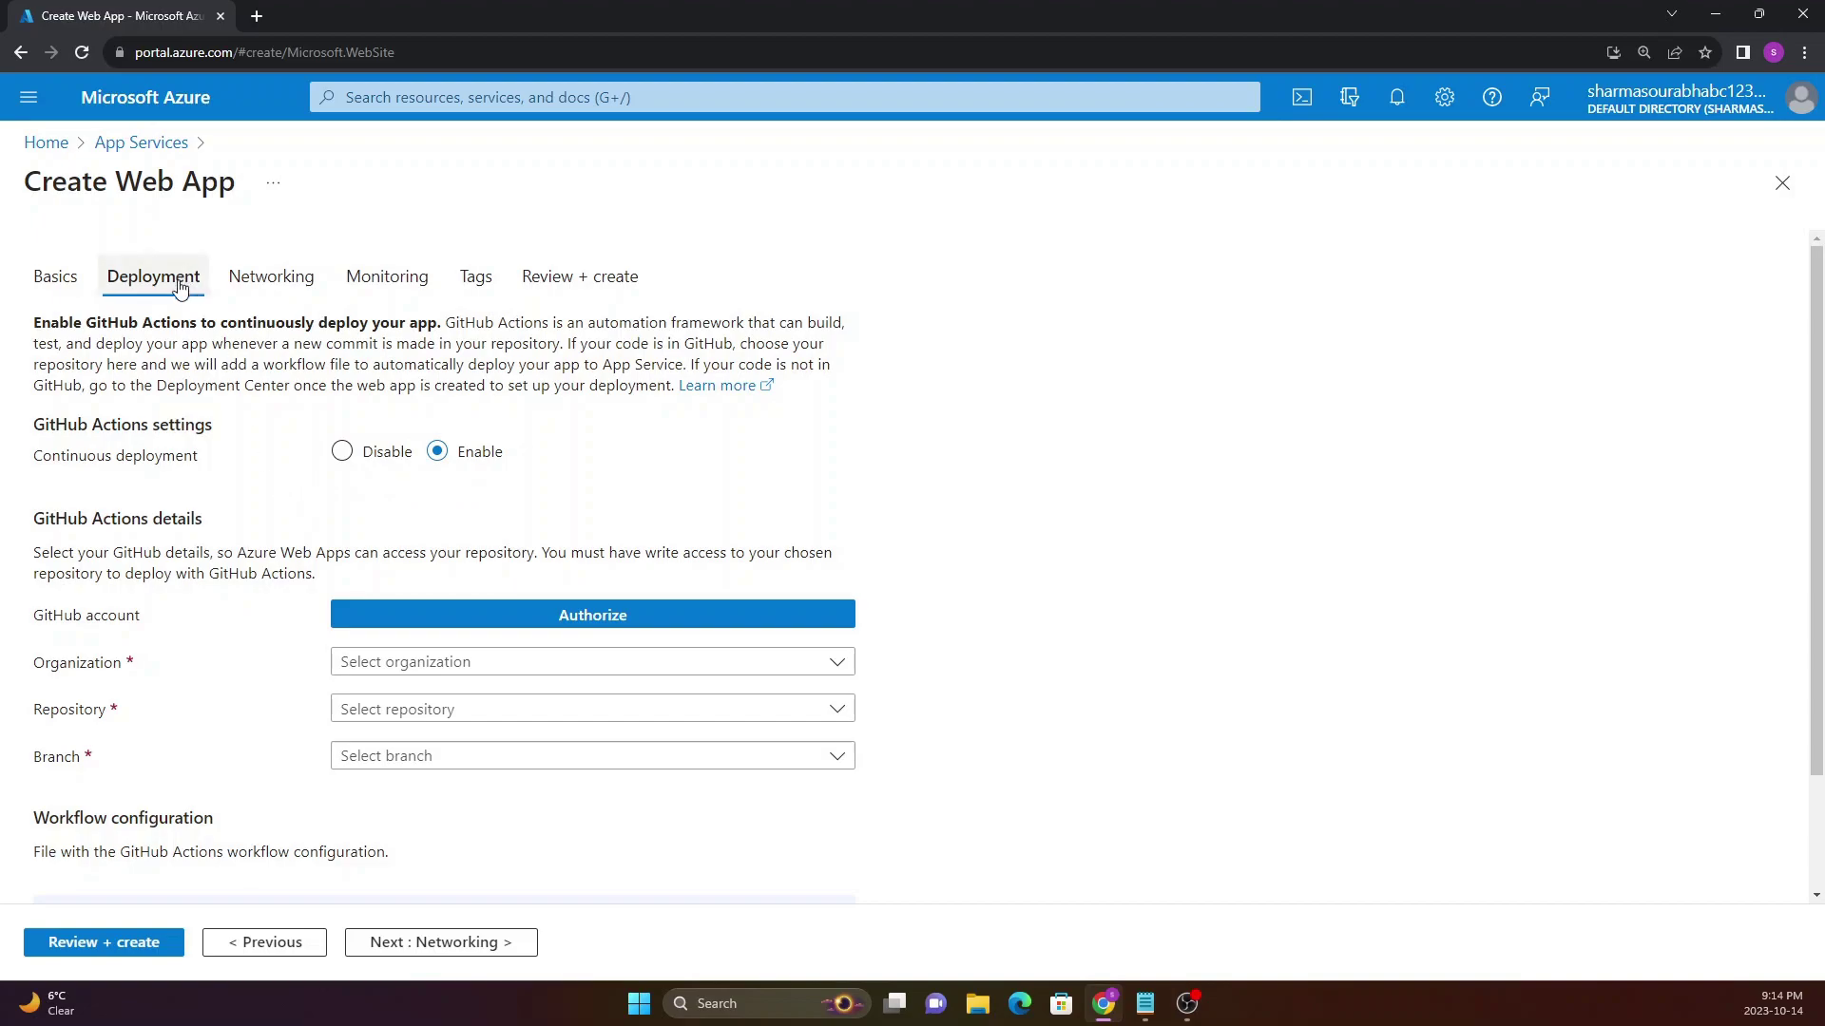
{"action": "left_click_drag", "start_coordinate": [35, 323], "coordinate": [86, 322]}
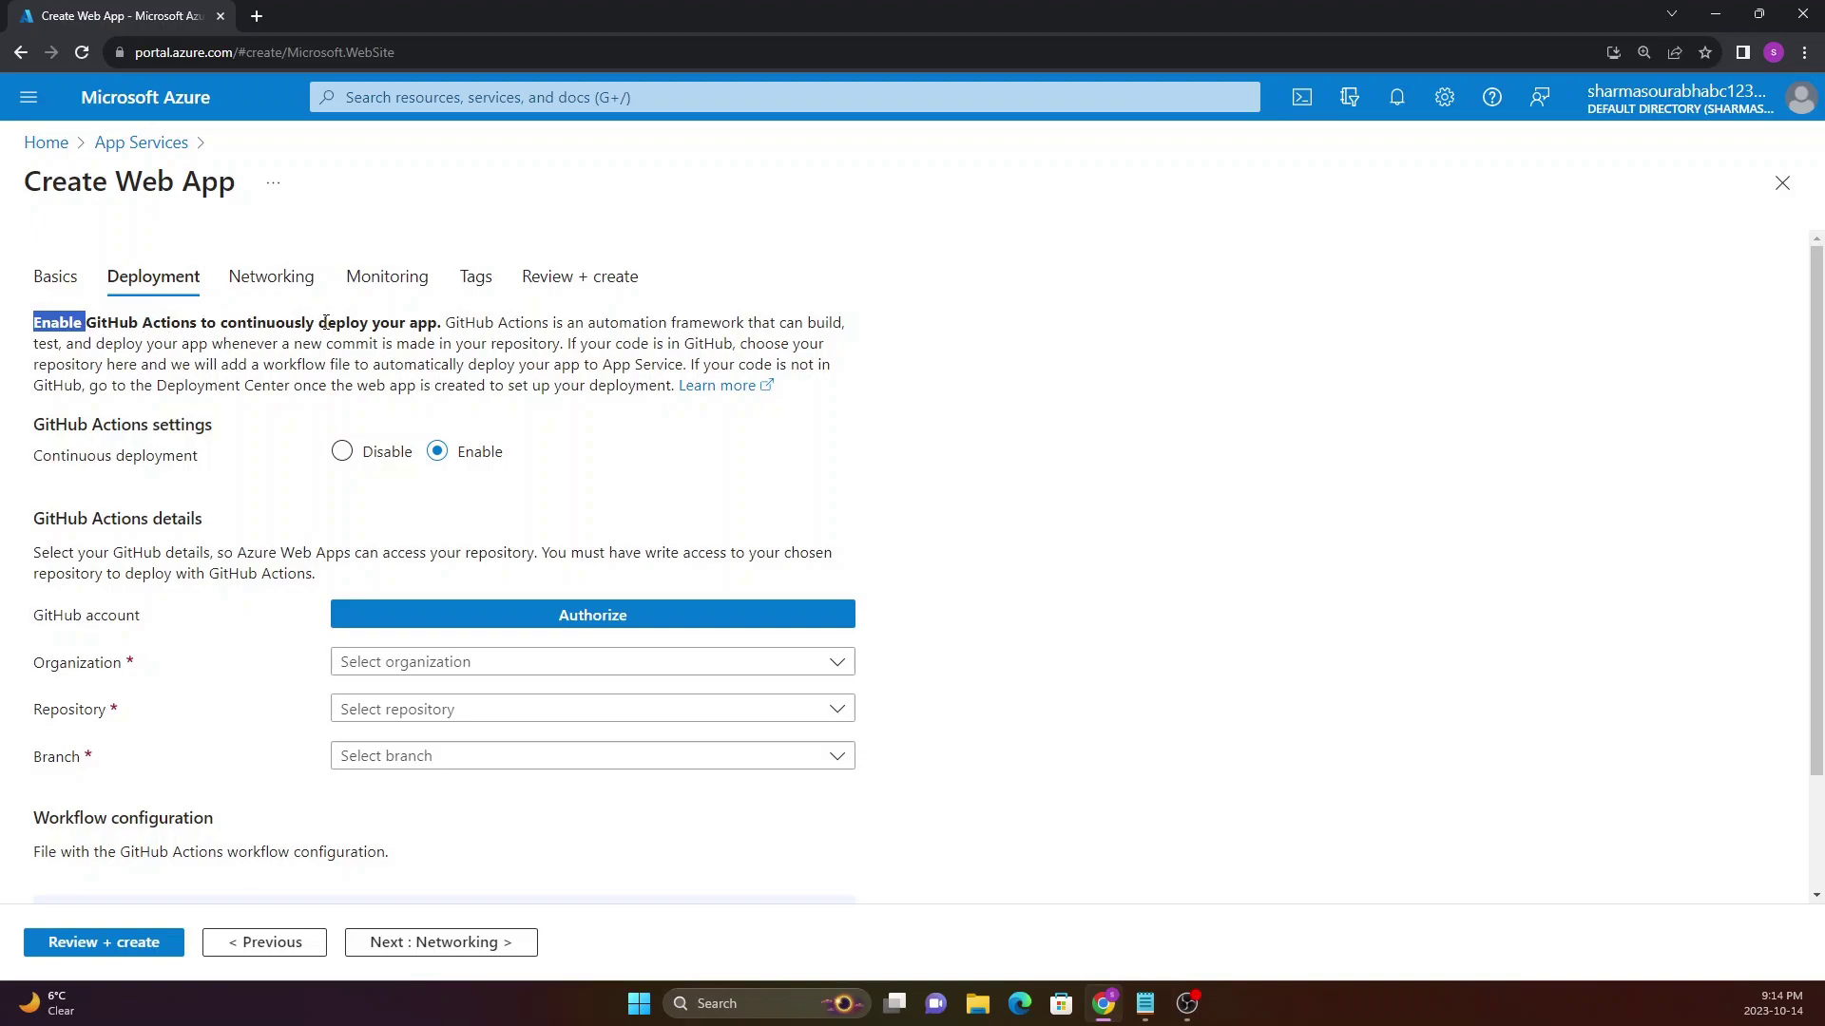
{"action": "left_click_drag", "start_coordinate": [325, 322], "coordinate": [545, 323]}
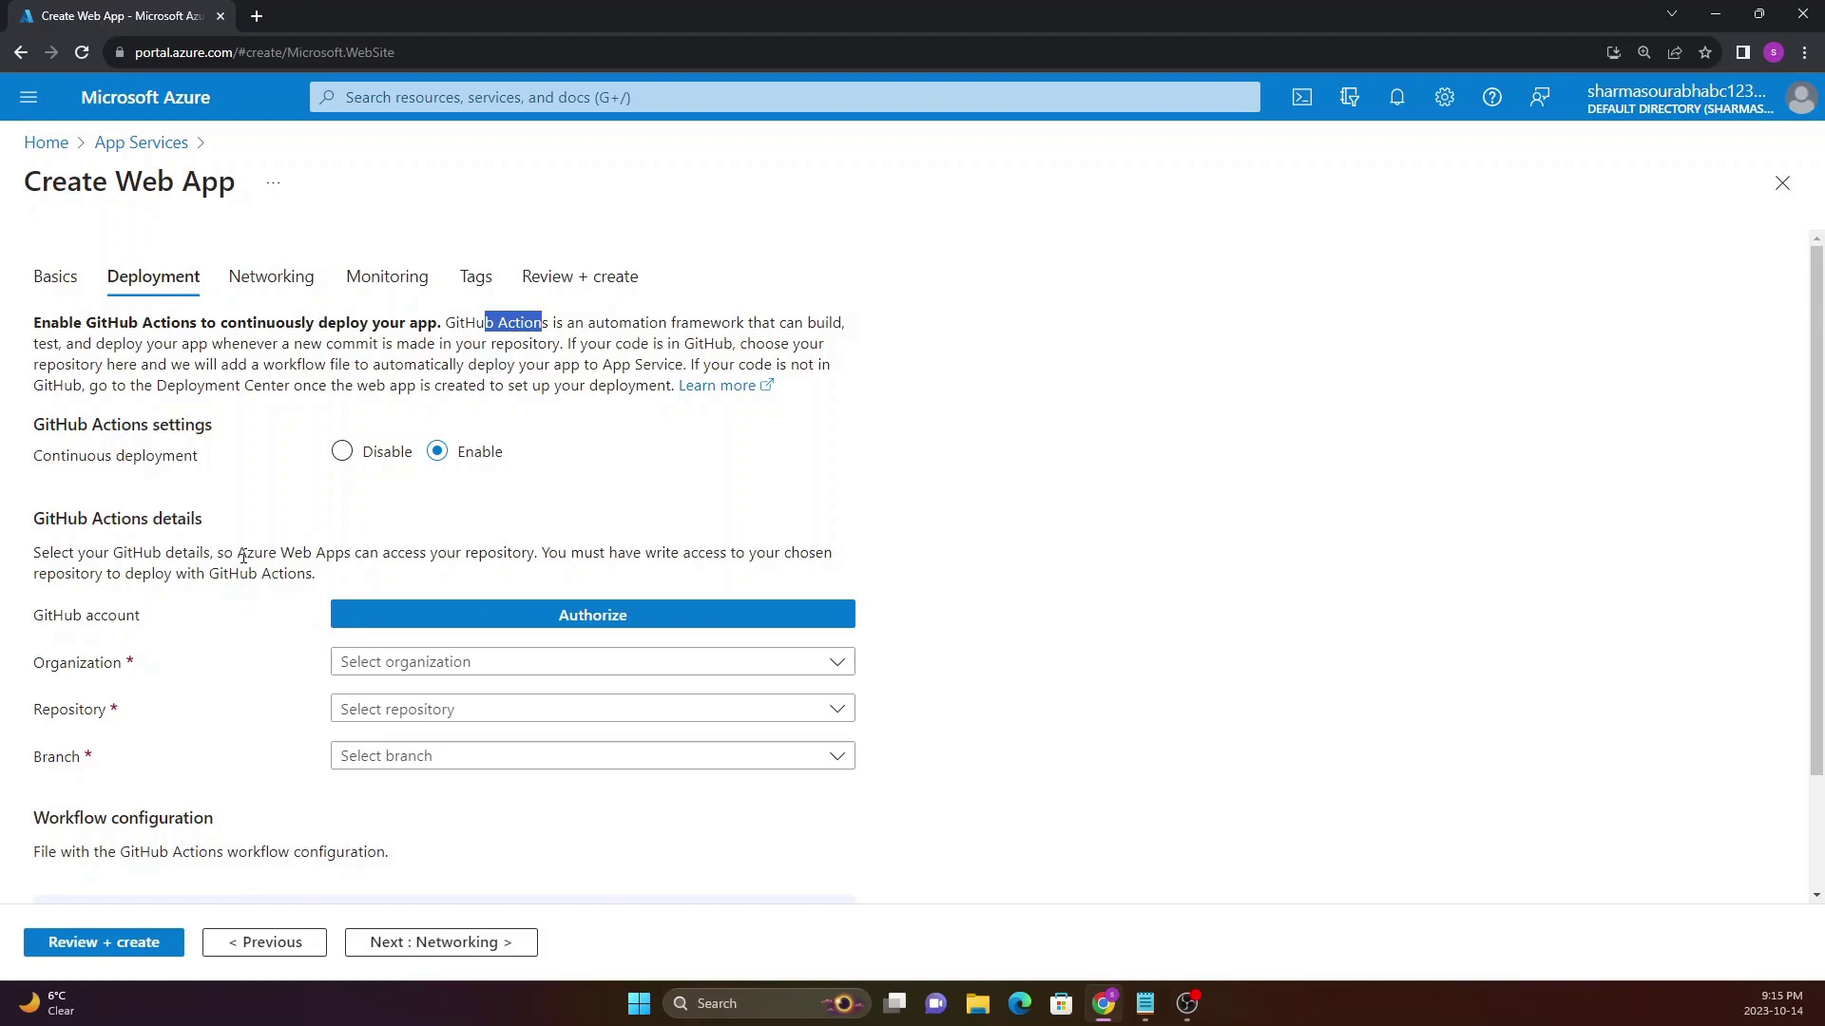
{"action": "left_click_drag", "start_coordinate": [103, 424], "coordinate": [233, 442]}
{"action": "left_click", "coordinate": [232, 441]}
{"action": "left_click", "coordinate": [342, 452]}
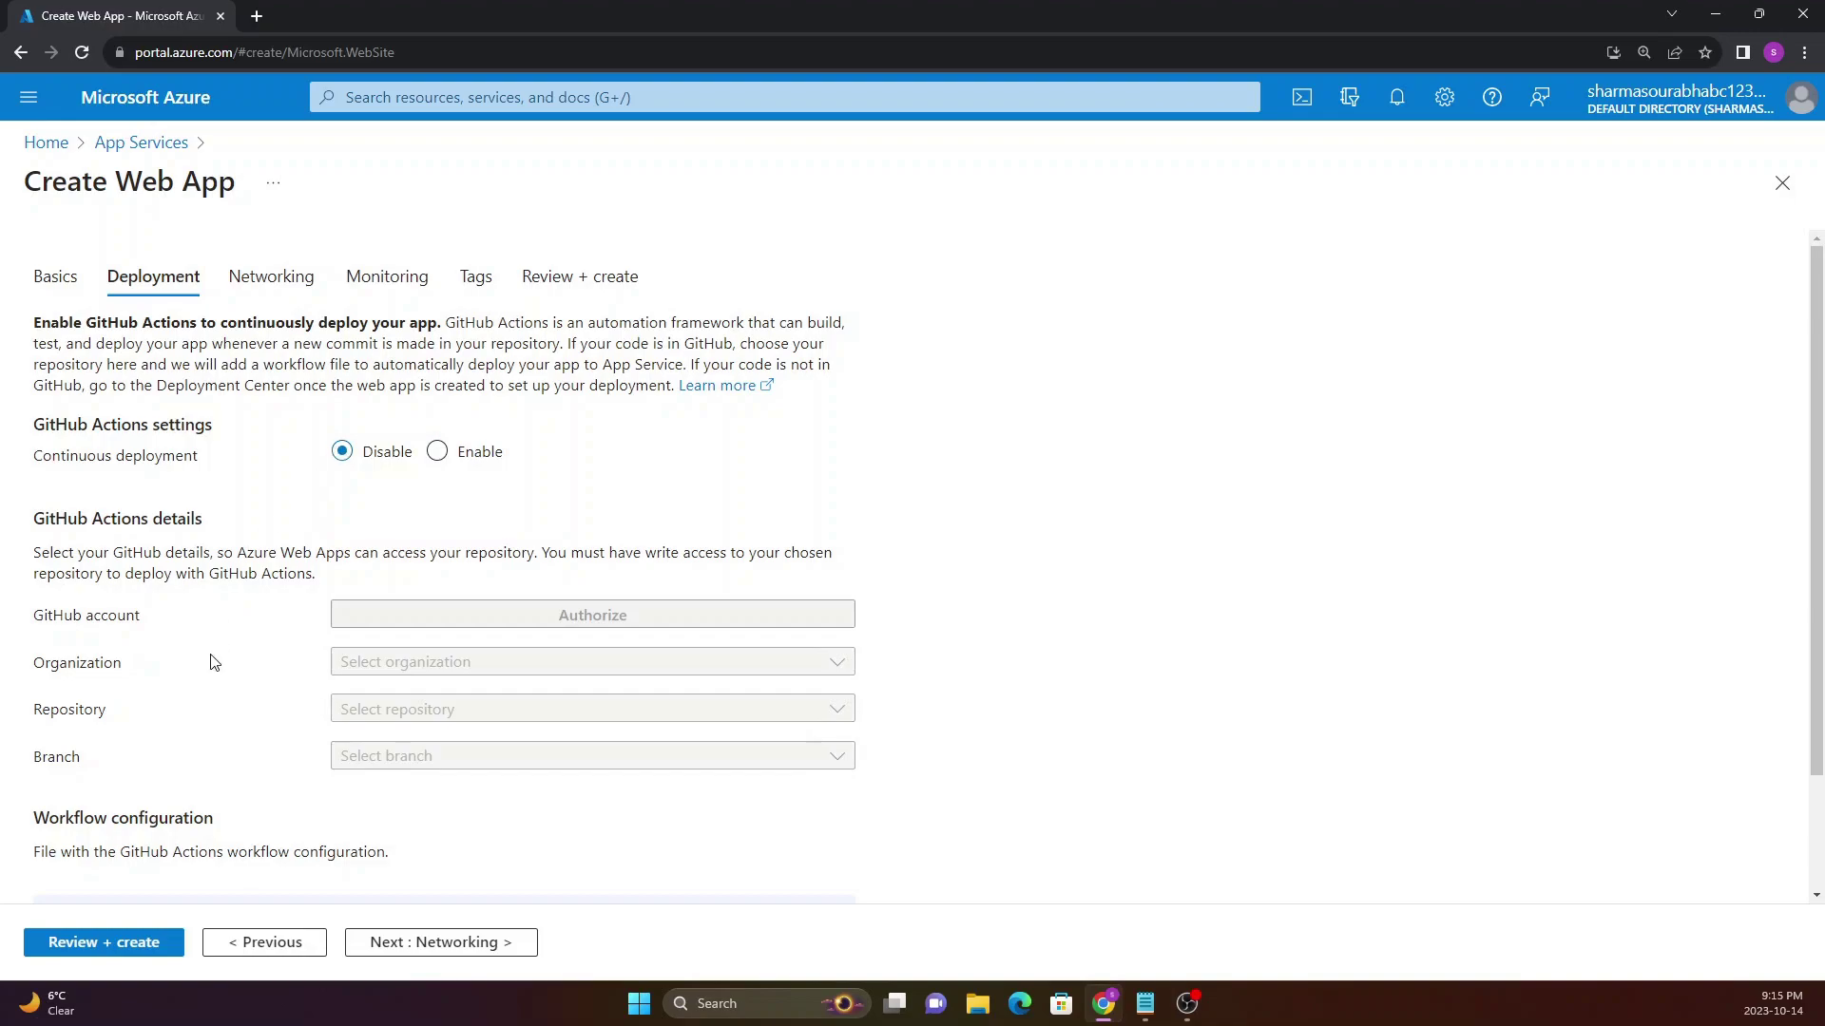
Continue to the networking settings and examine the public access option
{"action": "scroll", "coordinate": [215, 663], "scroll_direction": "down", "scroll_amount": 2}
{"action": "left_click", "coordinate": [421, 945]}
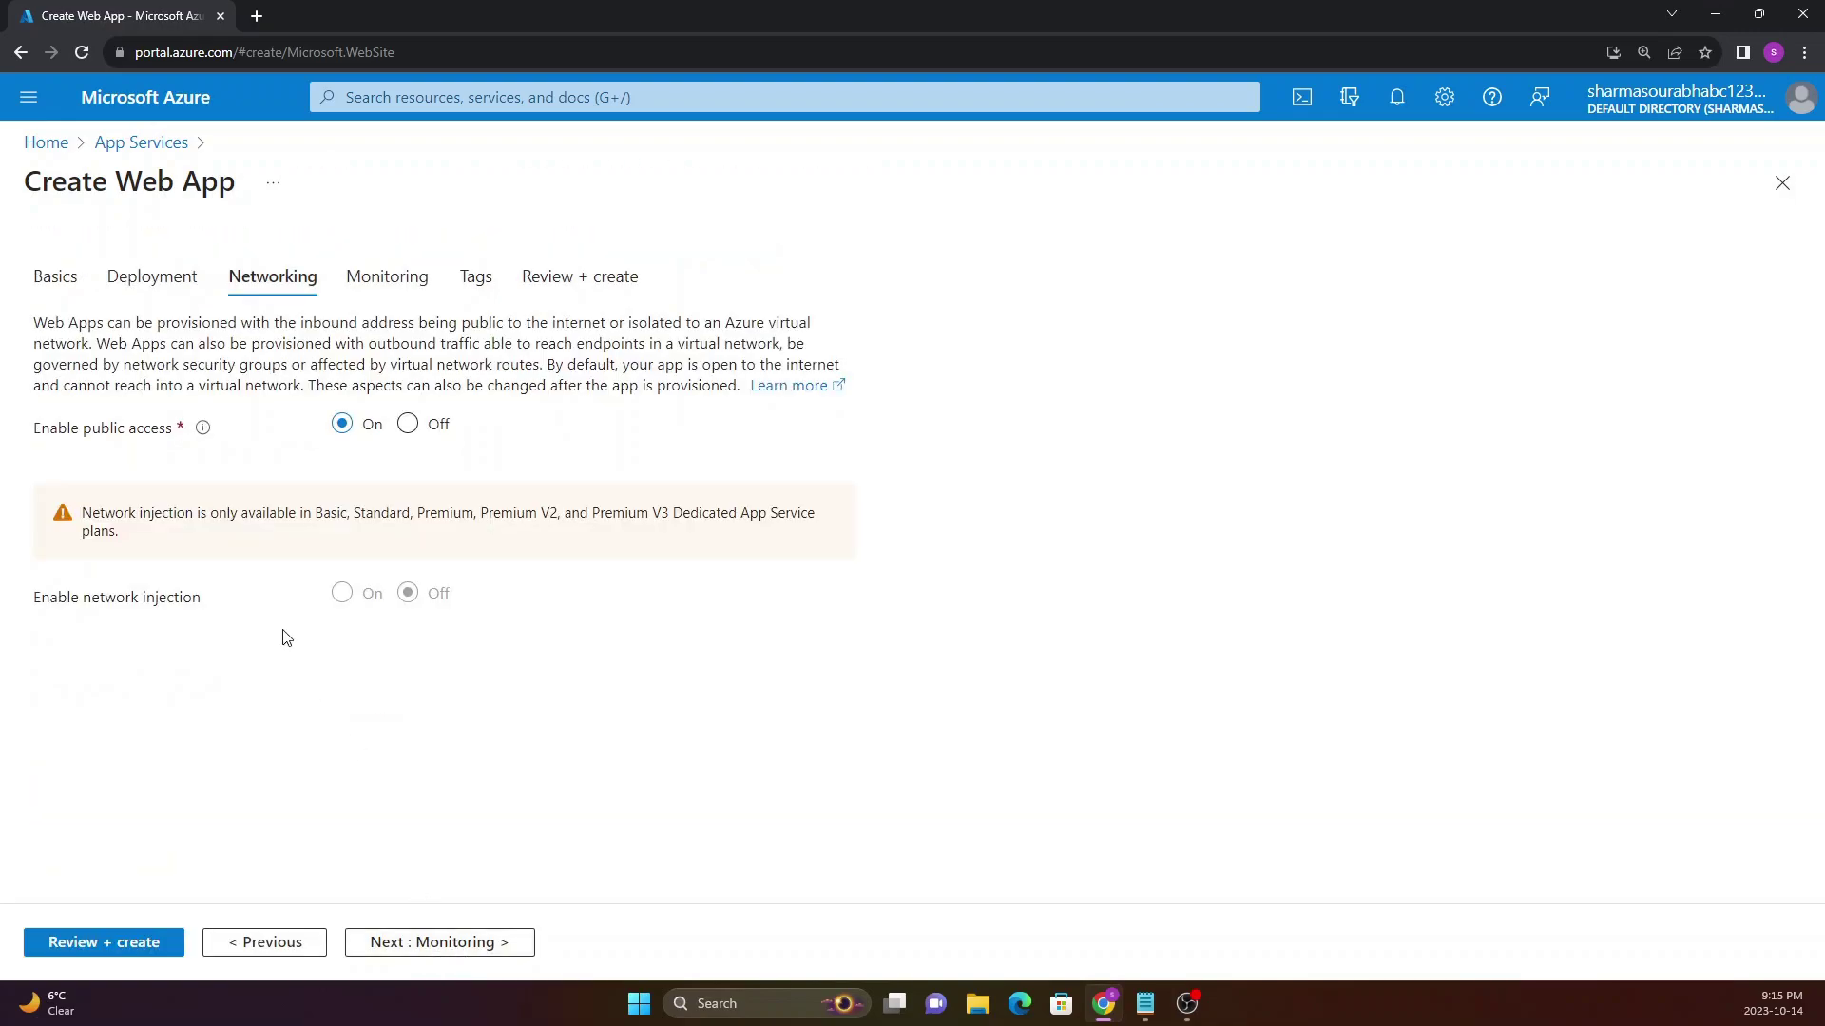
{"action": "left_click_drag", "start_coordinate": [34, 430], "coordinate": [178, 434]}
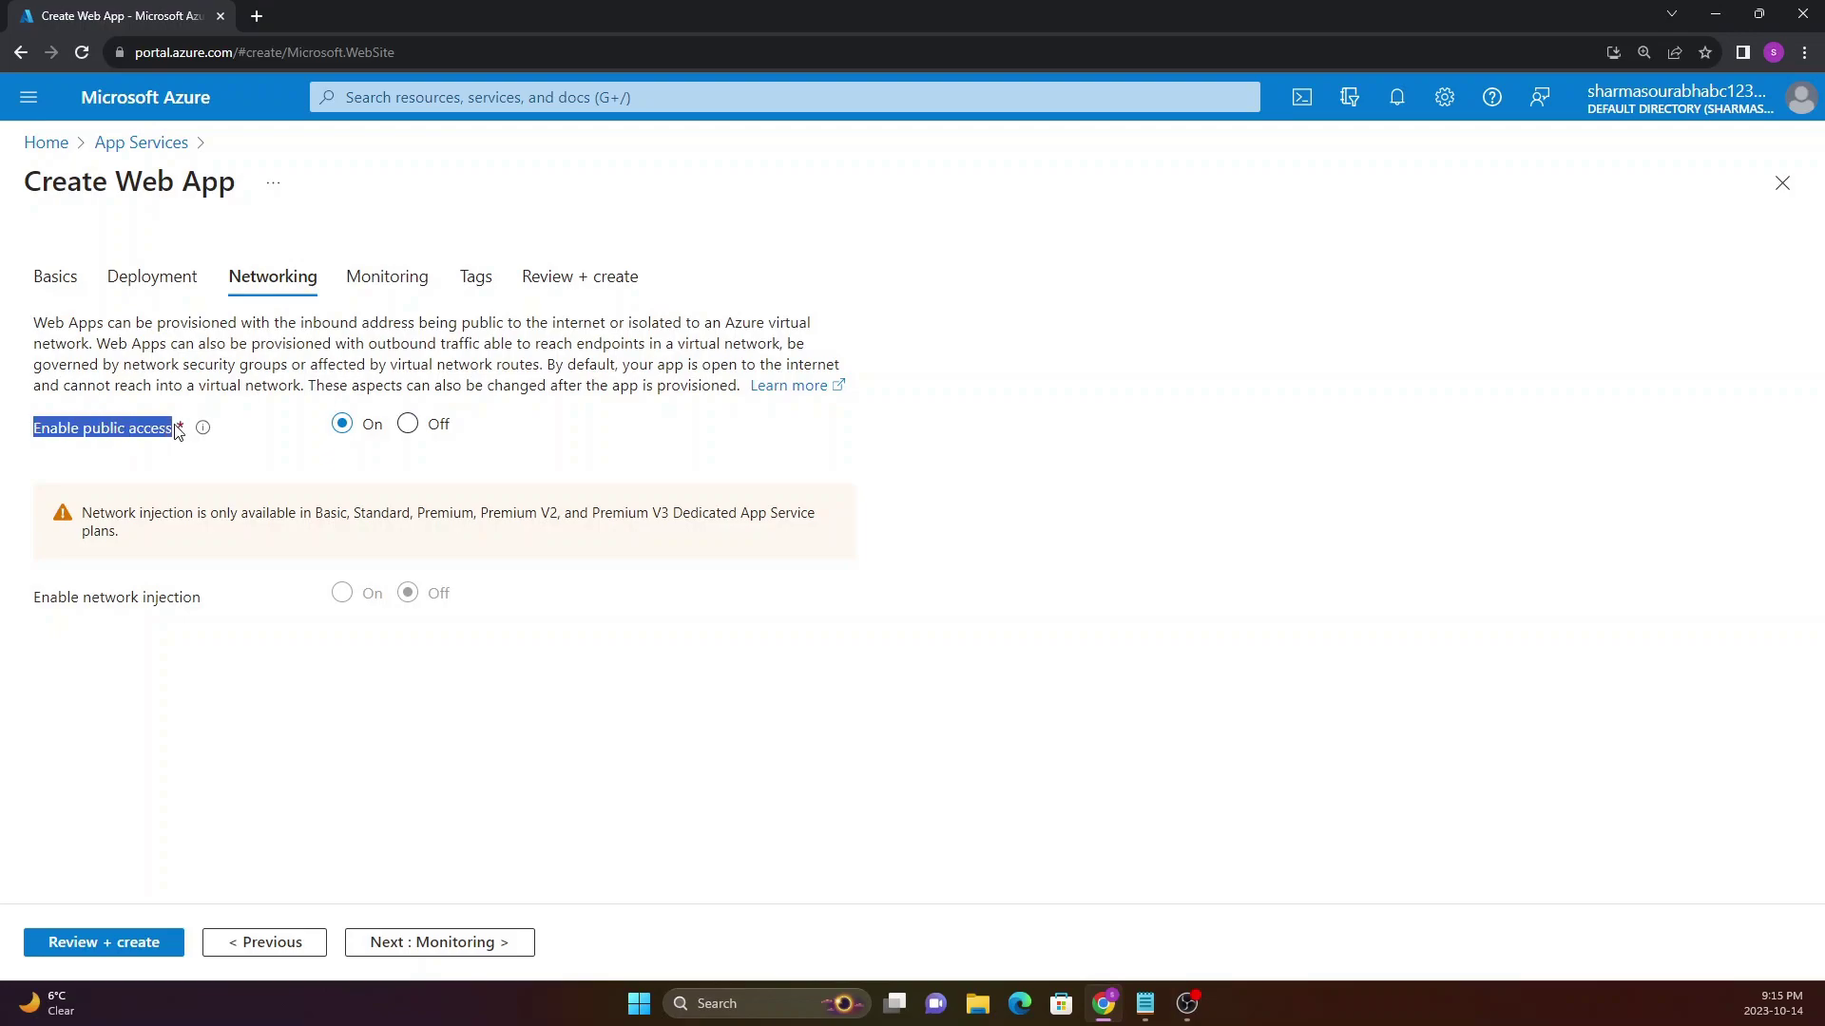
{"action": "left_click", "coordinate": [158, 437]}
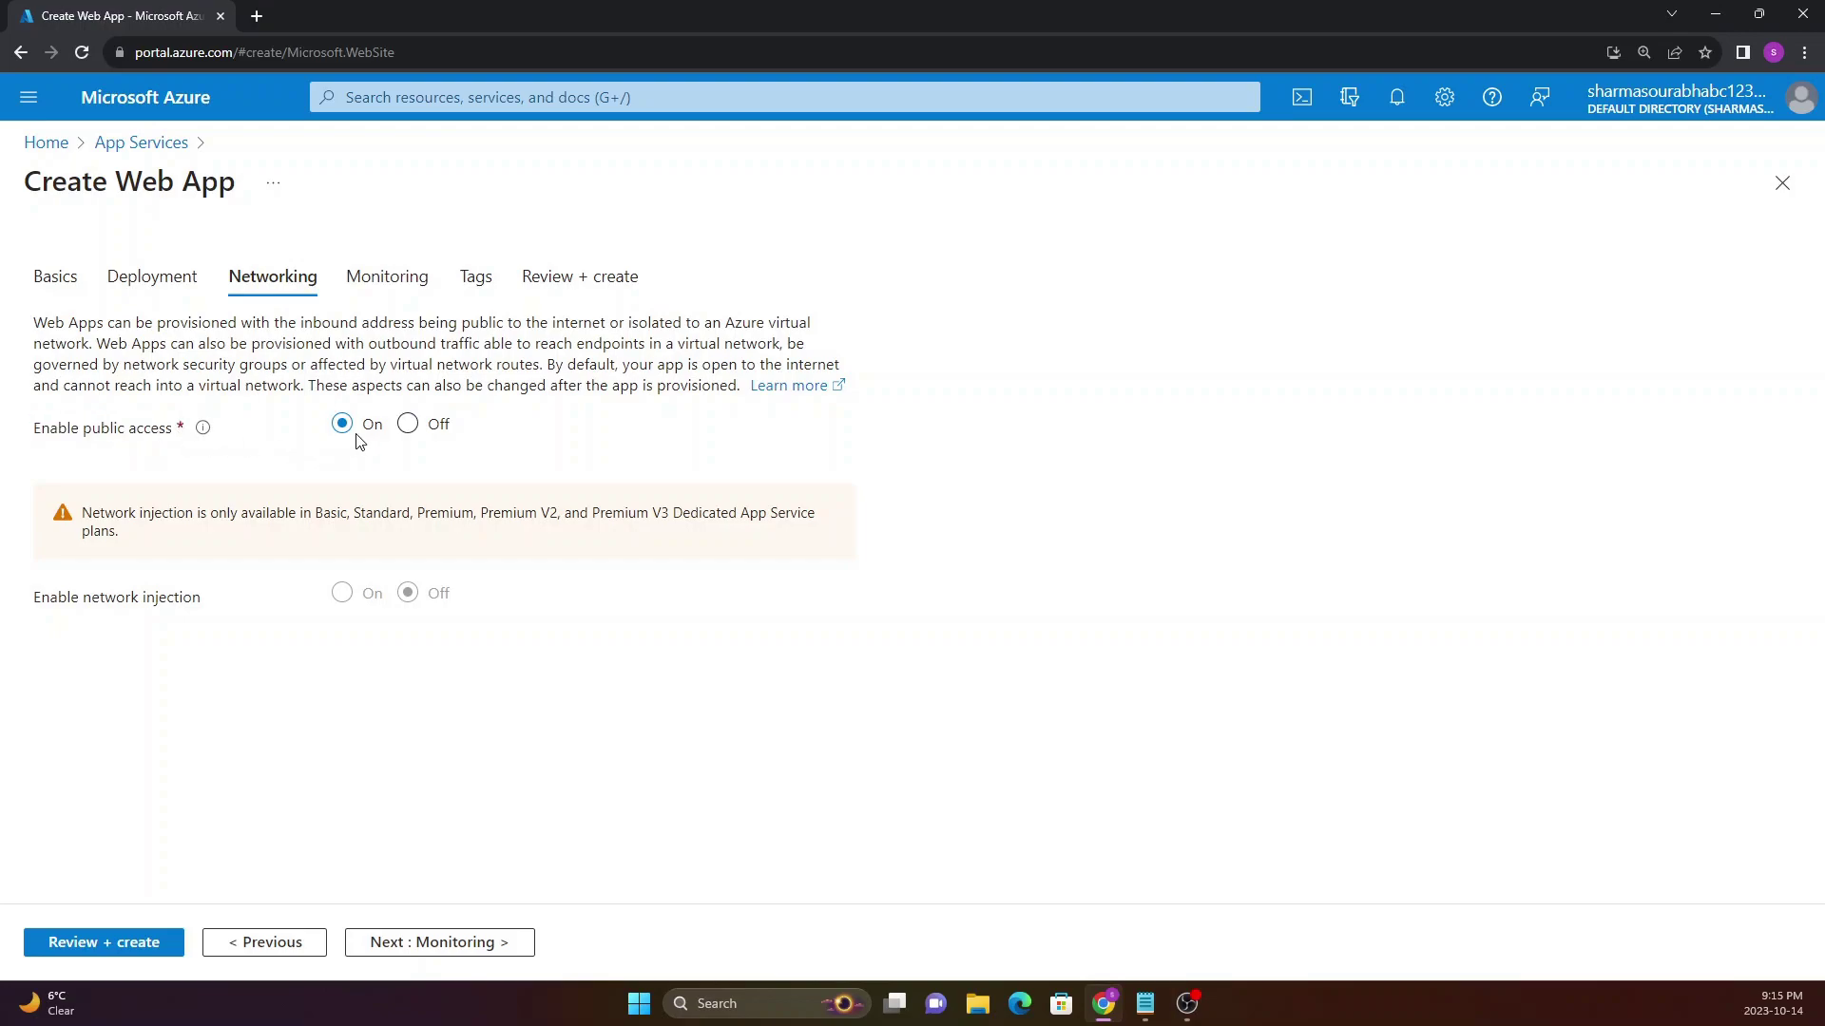
Try turning public access off and set it back to On
{"action": "left_click", "coordinate": [407, 424]}
{"action": "left_click", "coordinate": [341, 428]}
{"action": "left_click", "coordinate": [406, 426]}
{"action": "left_click_drag", "start_coordinate": [63, 433], "coordinate": [182, 432]}
{"action": "left_click", "coordinate": [175, 434]}
{"action": "left_click", "coordinate": [341, 427]}
{"action": "left_click_drag", "start_coordinate": [28, 427], "coordinate": [142, 432]}
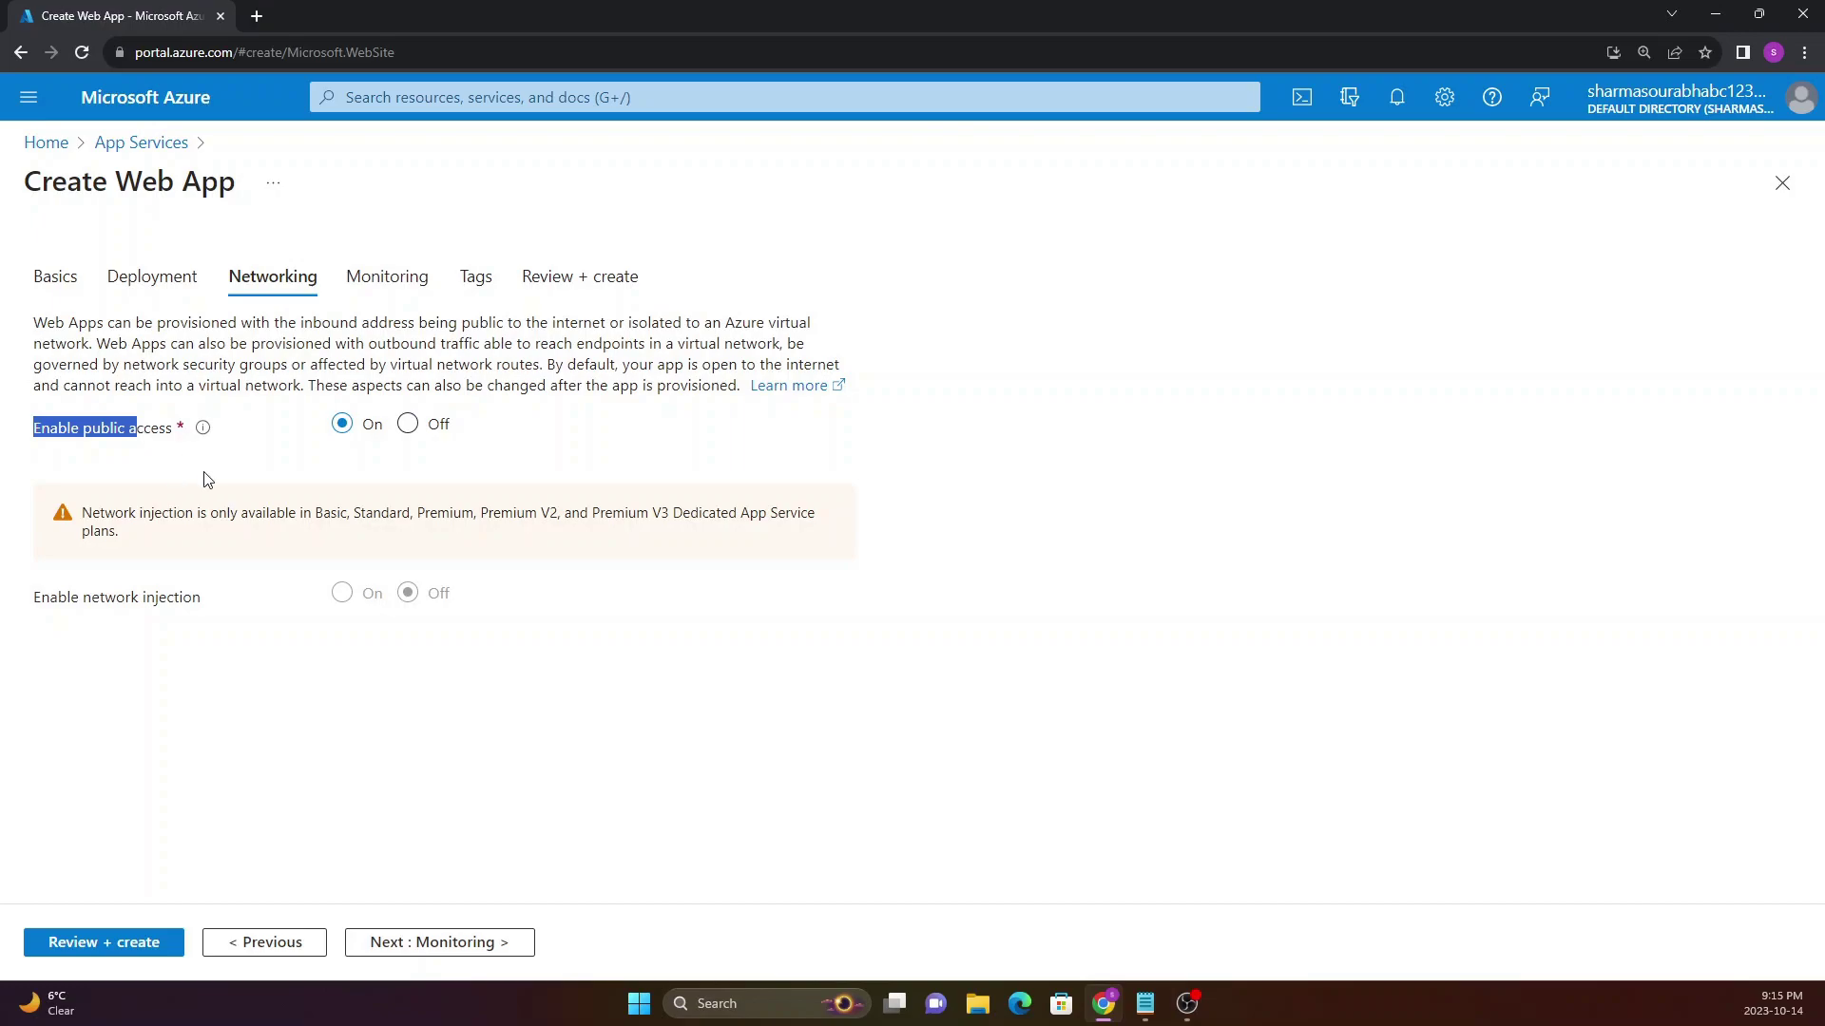
Leave the monitoring and tags settings at their defaults and proceed to the final review of the web app
{"action": "left_click", "coordinate": [406, 958]}
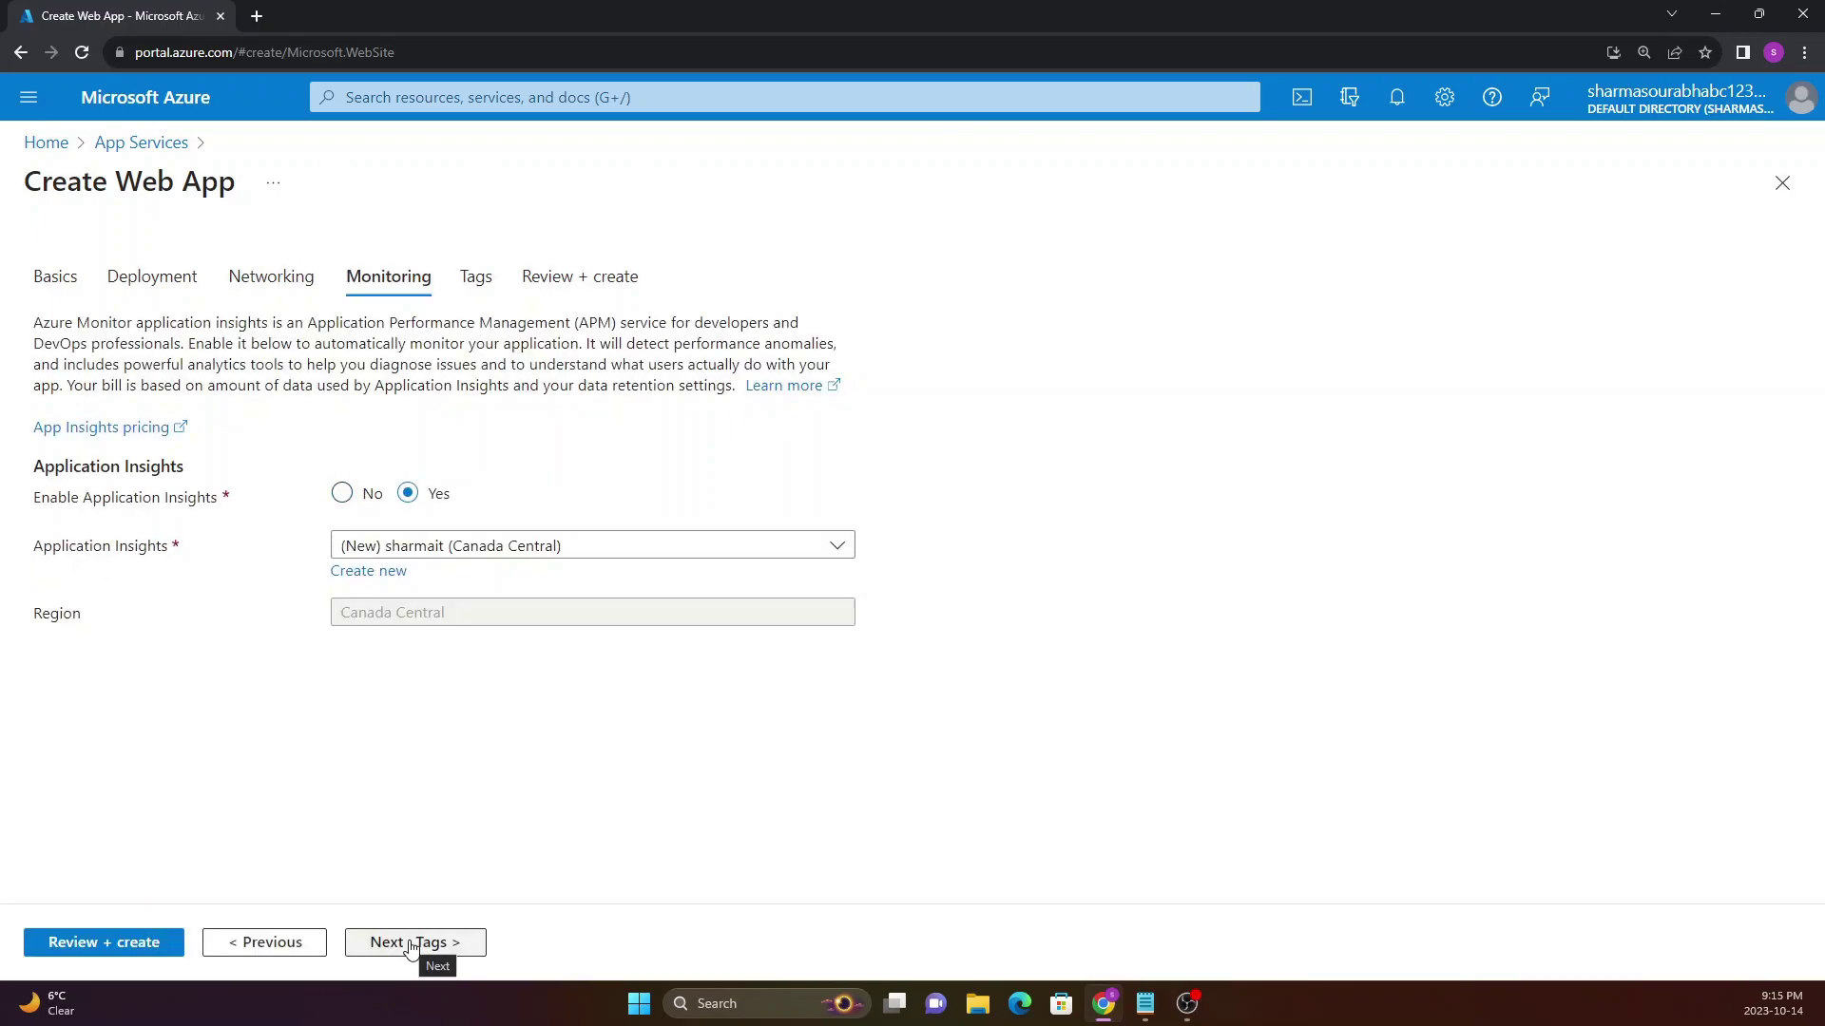
{"action": "left_click", "coordinate": [410, 943]}
{"action": "left_click", "coordinate": [409, 942]}
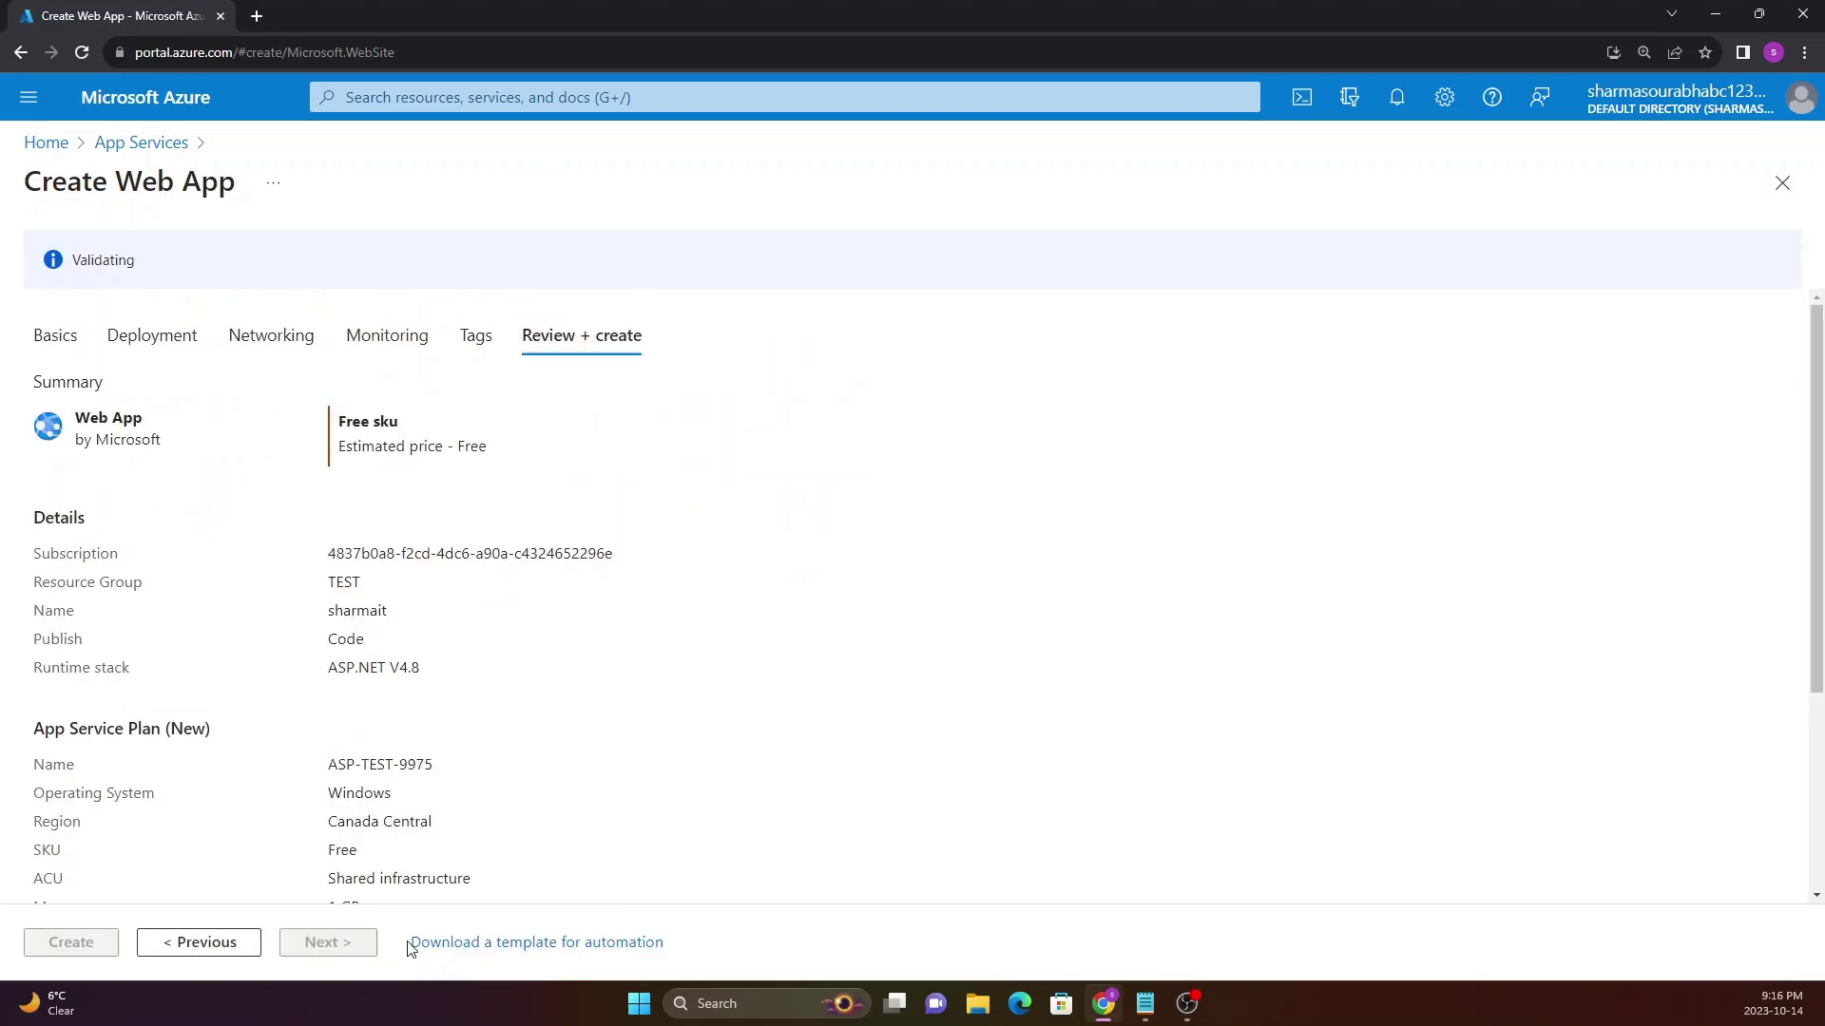
Review the web app's summary, covering its details, App Service plan, monitoring and deployment sections, and check the validation status
{"action": "scroll", "coordinate": [204, 797], "scroll_direction": "down", "scroll_amount": 3}
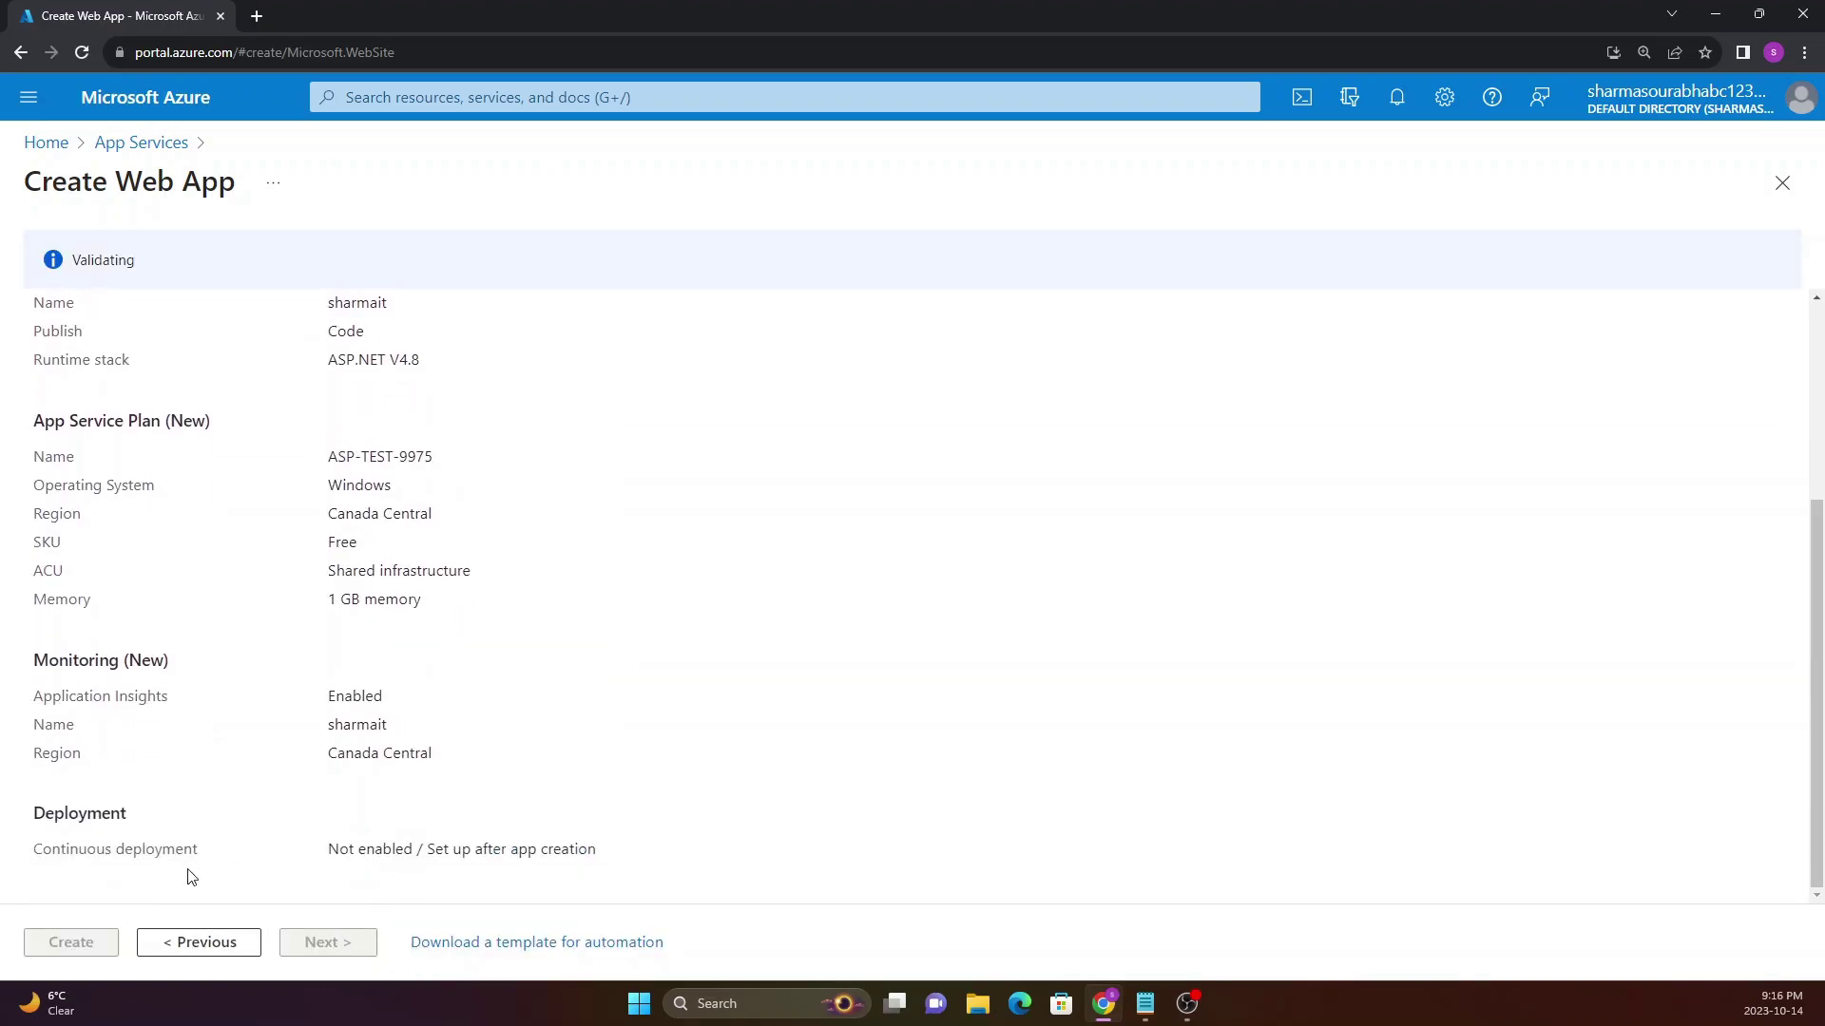
{"action": "scroll", "coordinate": [228, 725], "scroll_direction": "up", "scroll_amount": 3}
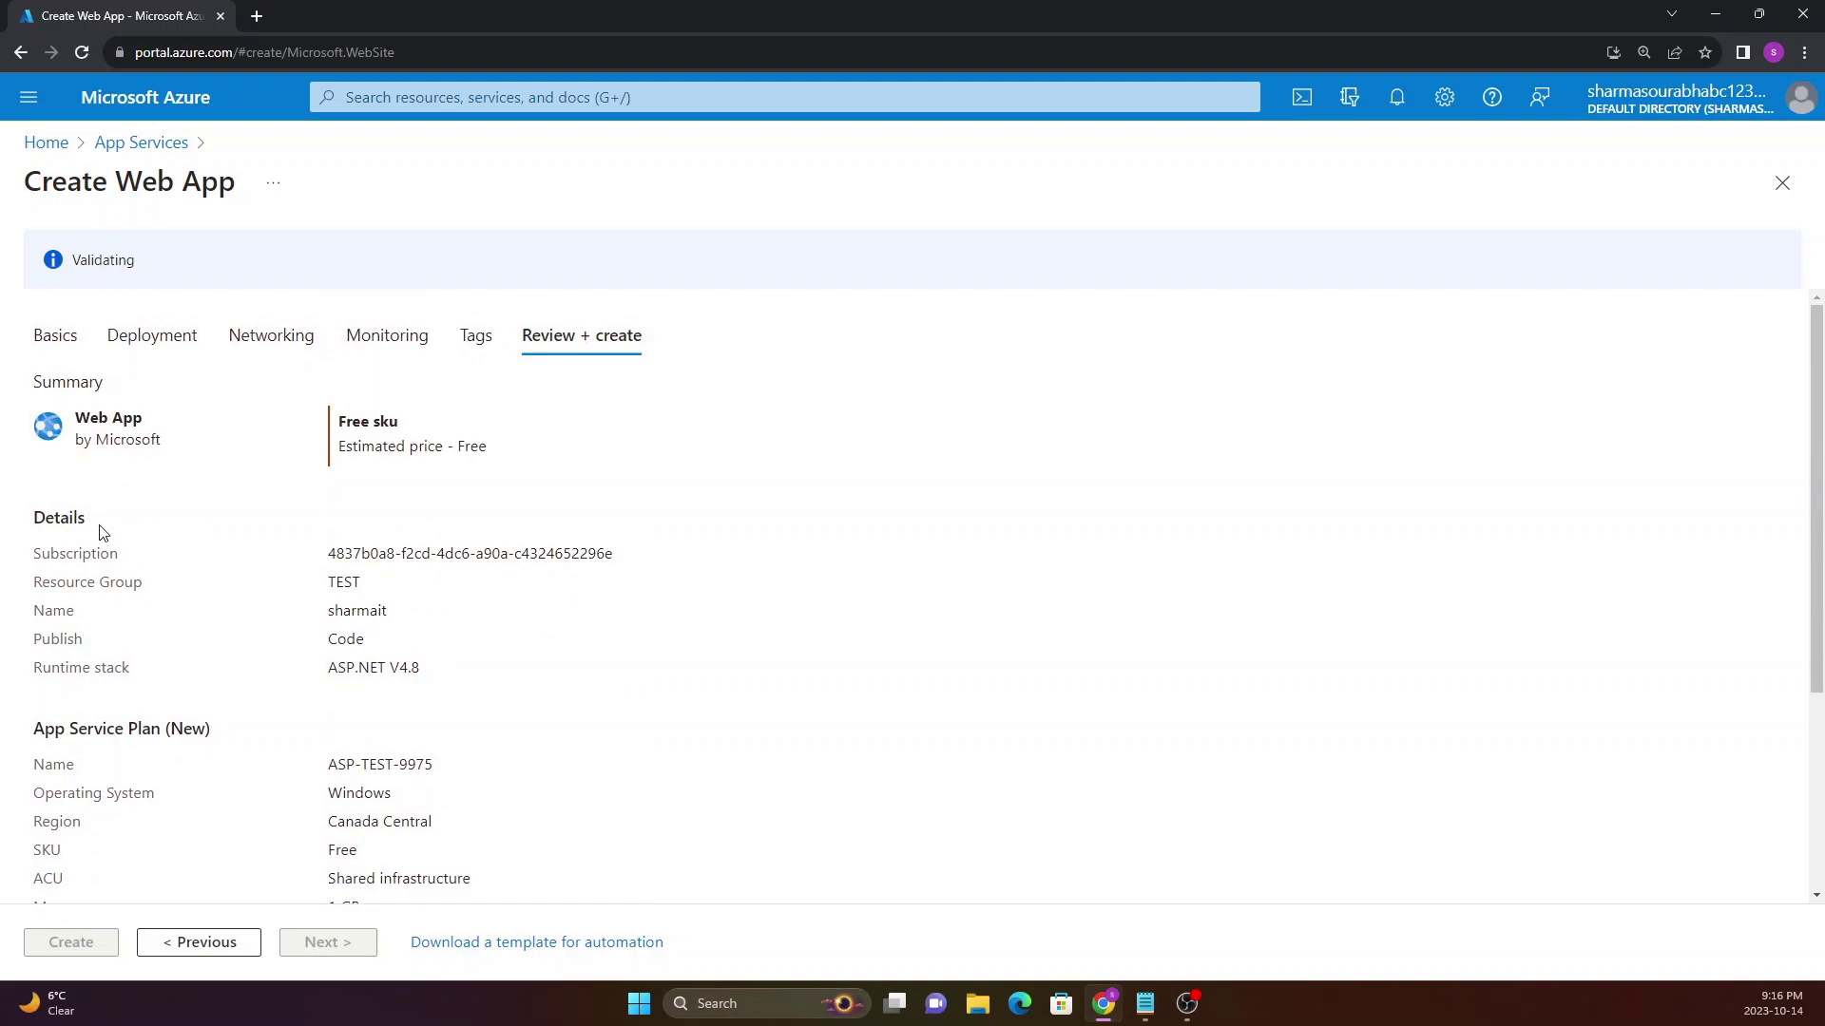
{"action": "left_click_drag", "start_coordinate": [62, 550], "coordinate": [195, 574]}
{"action": "left_click", "coordinate": [91, 264]}
{"action": "left_click_drag", "start_coordinate": [74, 263], "coordinate": [144, 264]}
{"action": "left_click", "coordinate": [144, 263]}
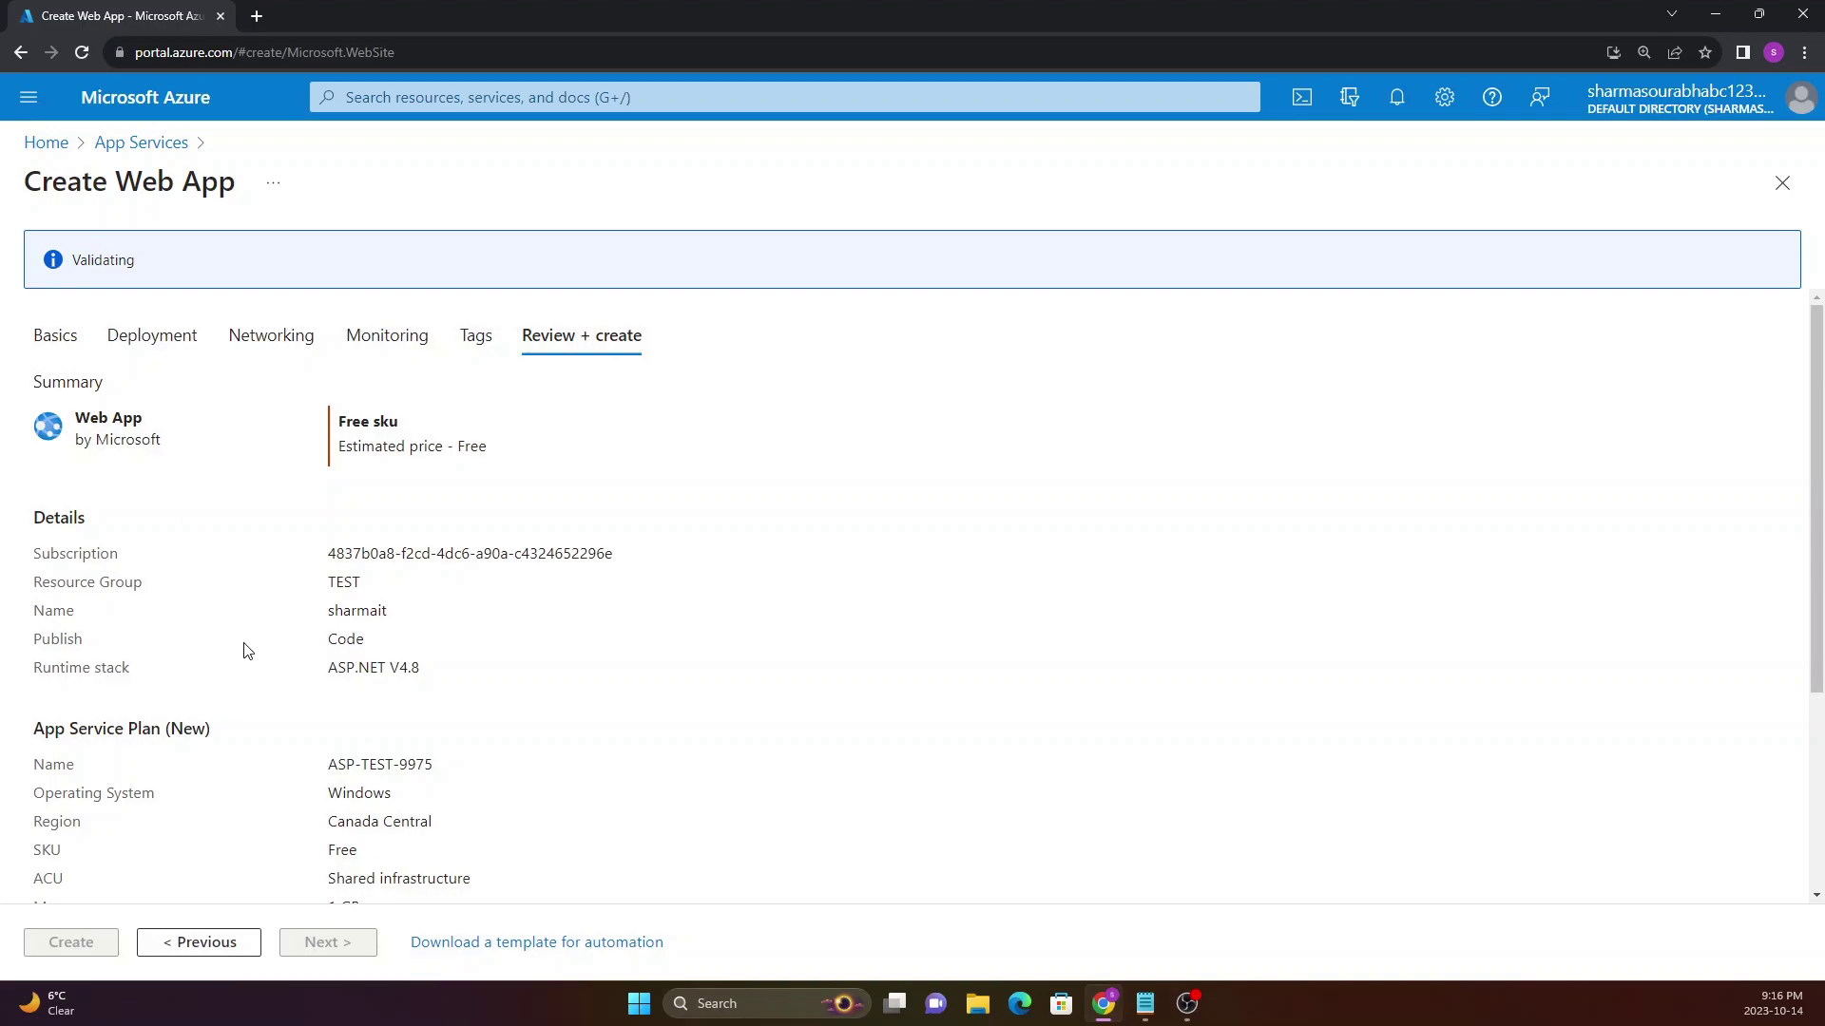
{"action": "scroll", "coordinate": [246, 650], "scroll_direction": "down", "scroll_amount": 2}
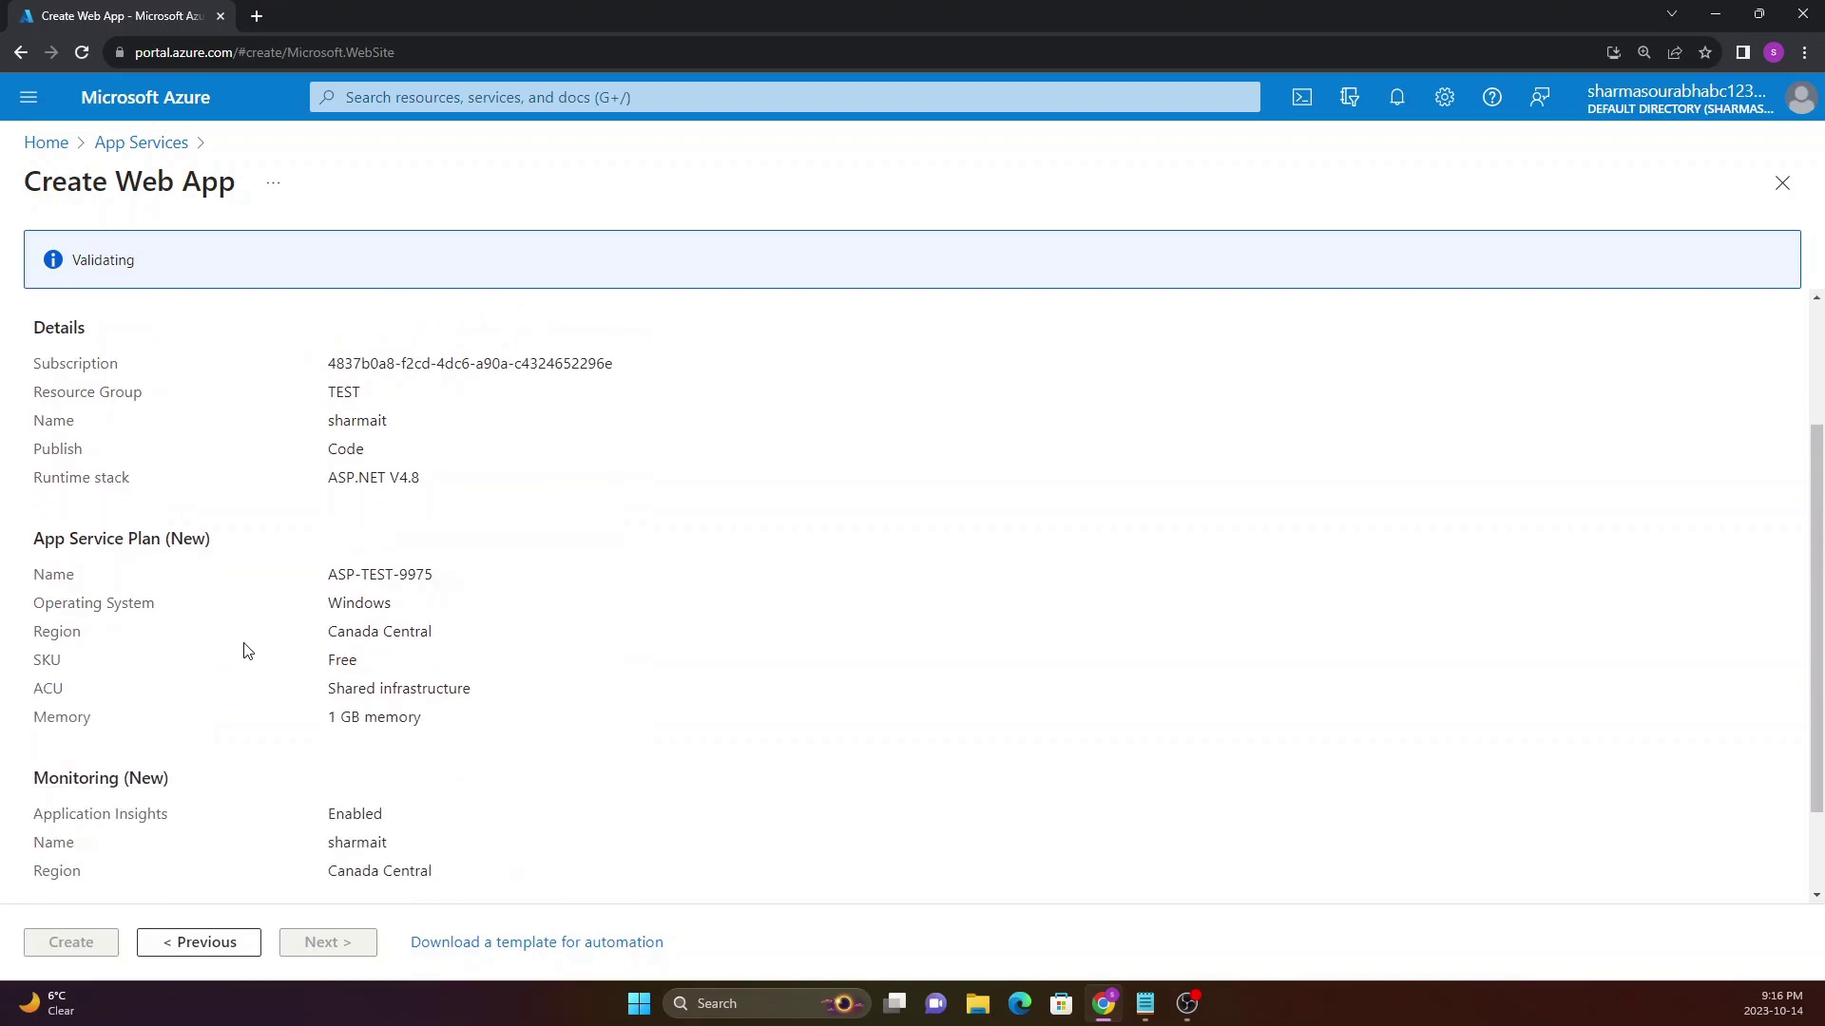
{"action": "scroll", "coordinate": [243, 647], "scroll_direction": "down", "scroll_amount": 1}
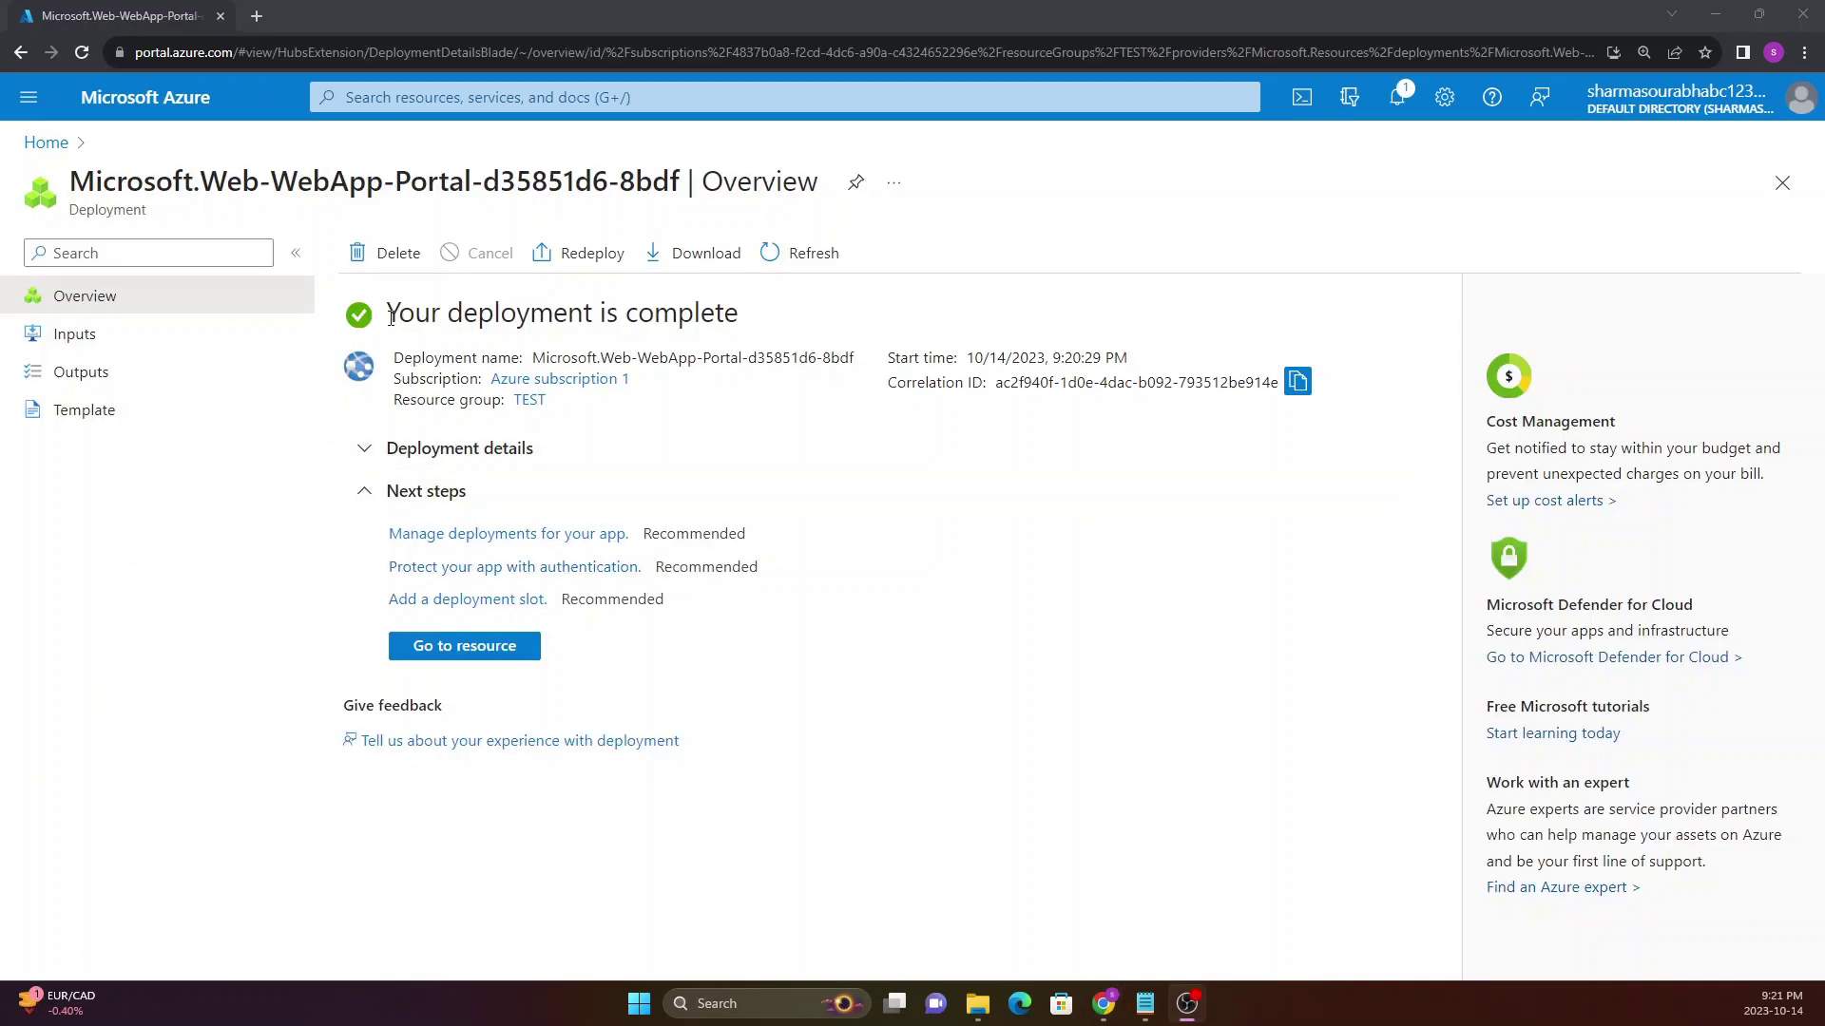
Expand the deployment details to check the deployed resources, and go to the new web app resource
{"action": "left_click_drag", "start_coordinate": [391, 317], "coordinate": [743, 342]}
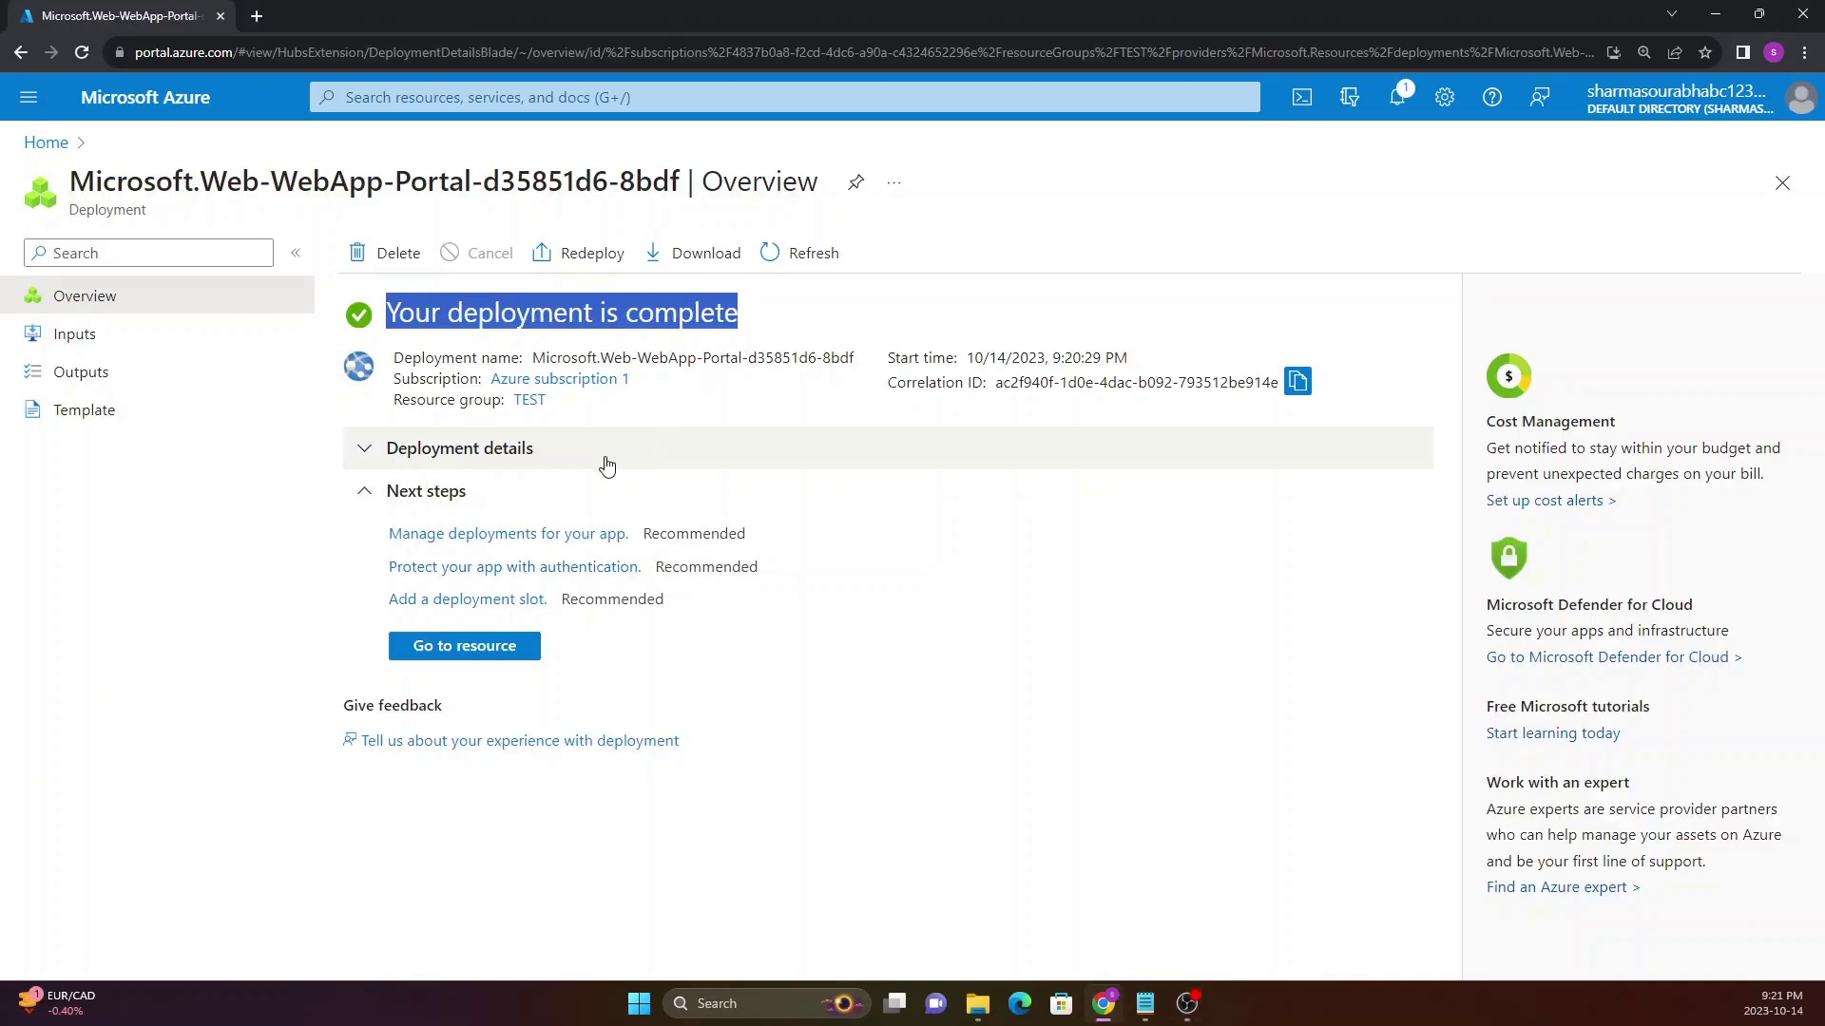
{"action": "left_click", "coordinate": [366, 451]}
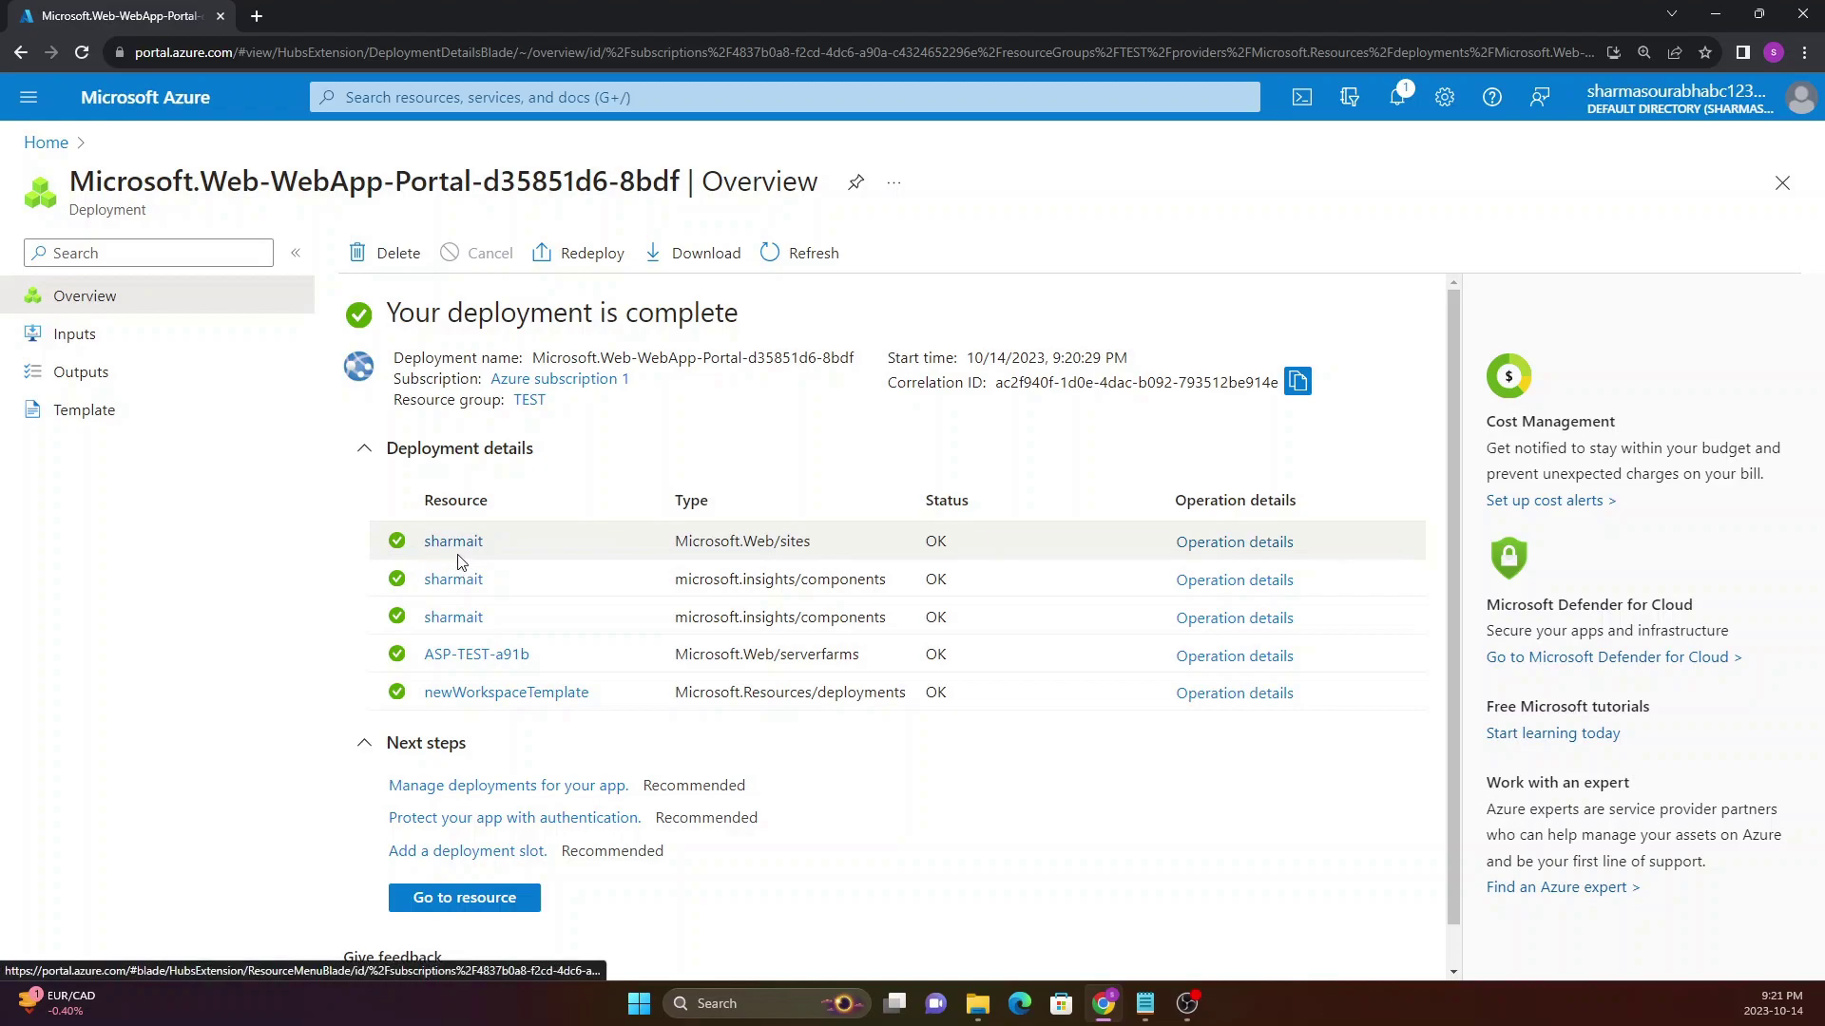
{"action": "left_click", "coordinate": [461, 656]}
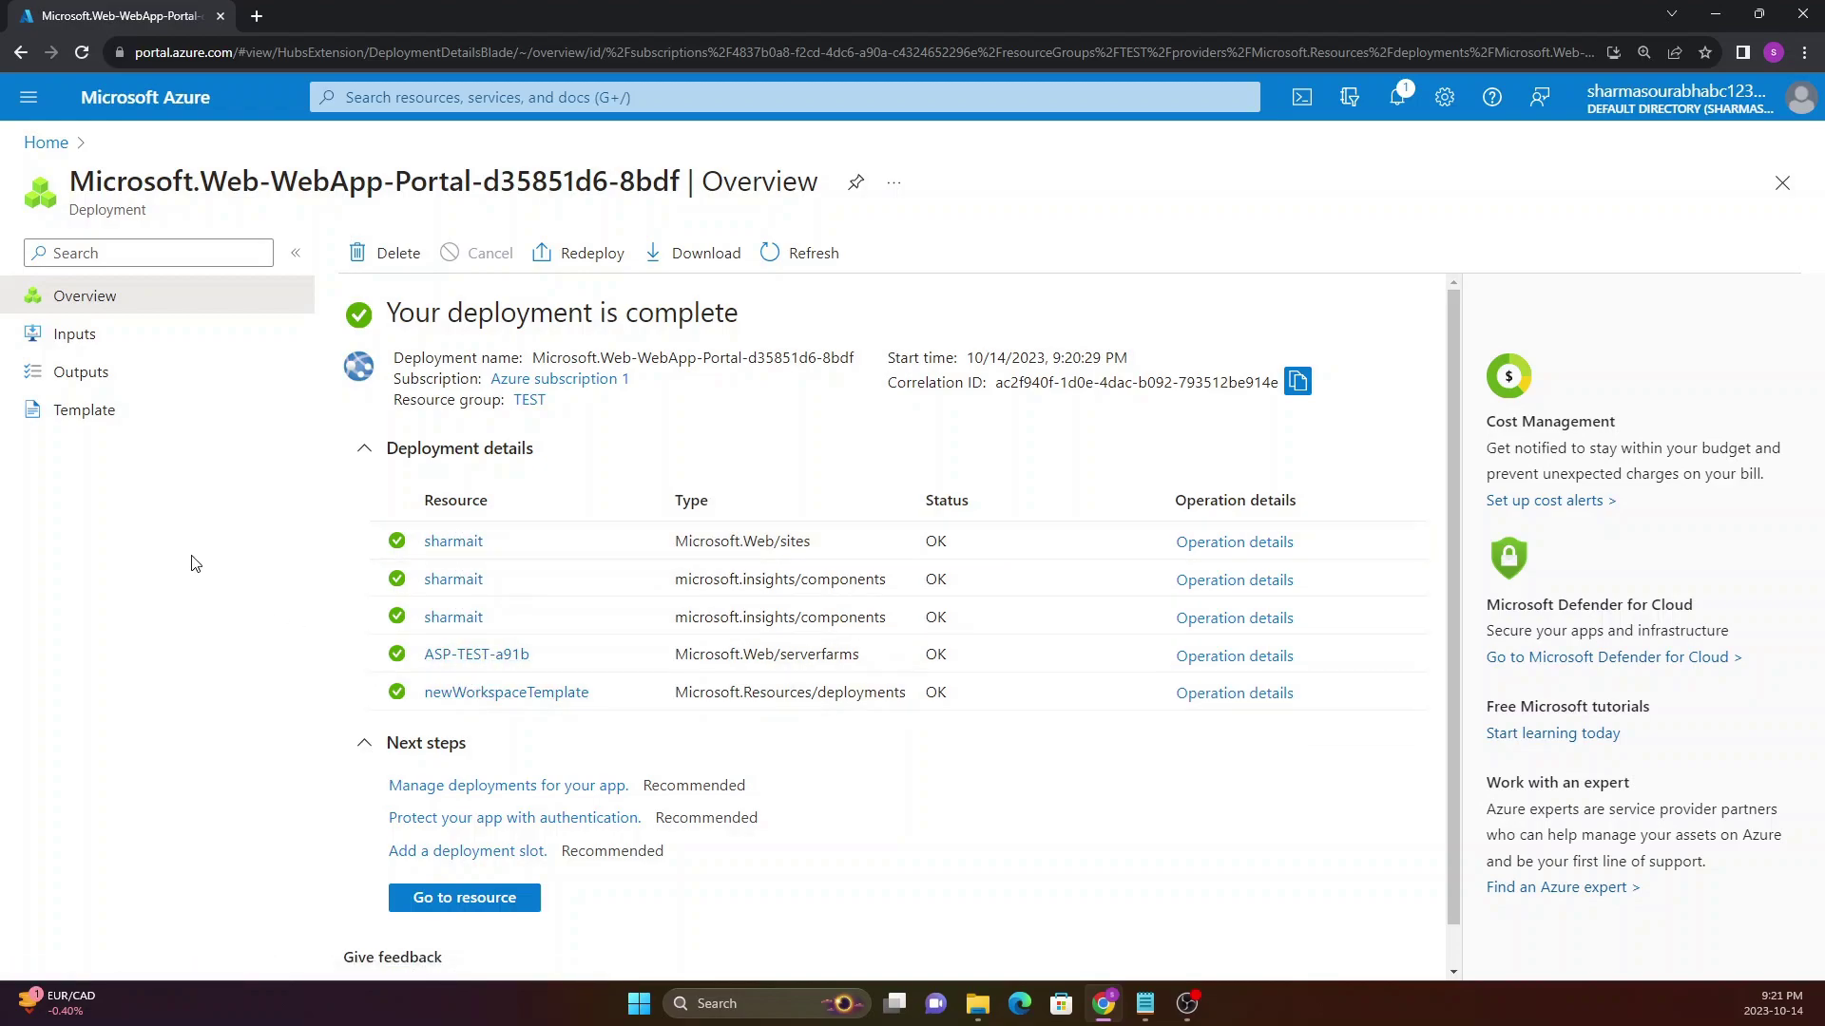
{"action": "left_click", "coordinate": [457, 911]}
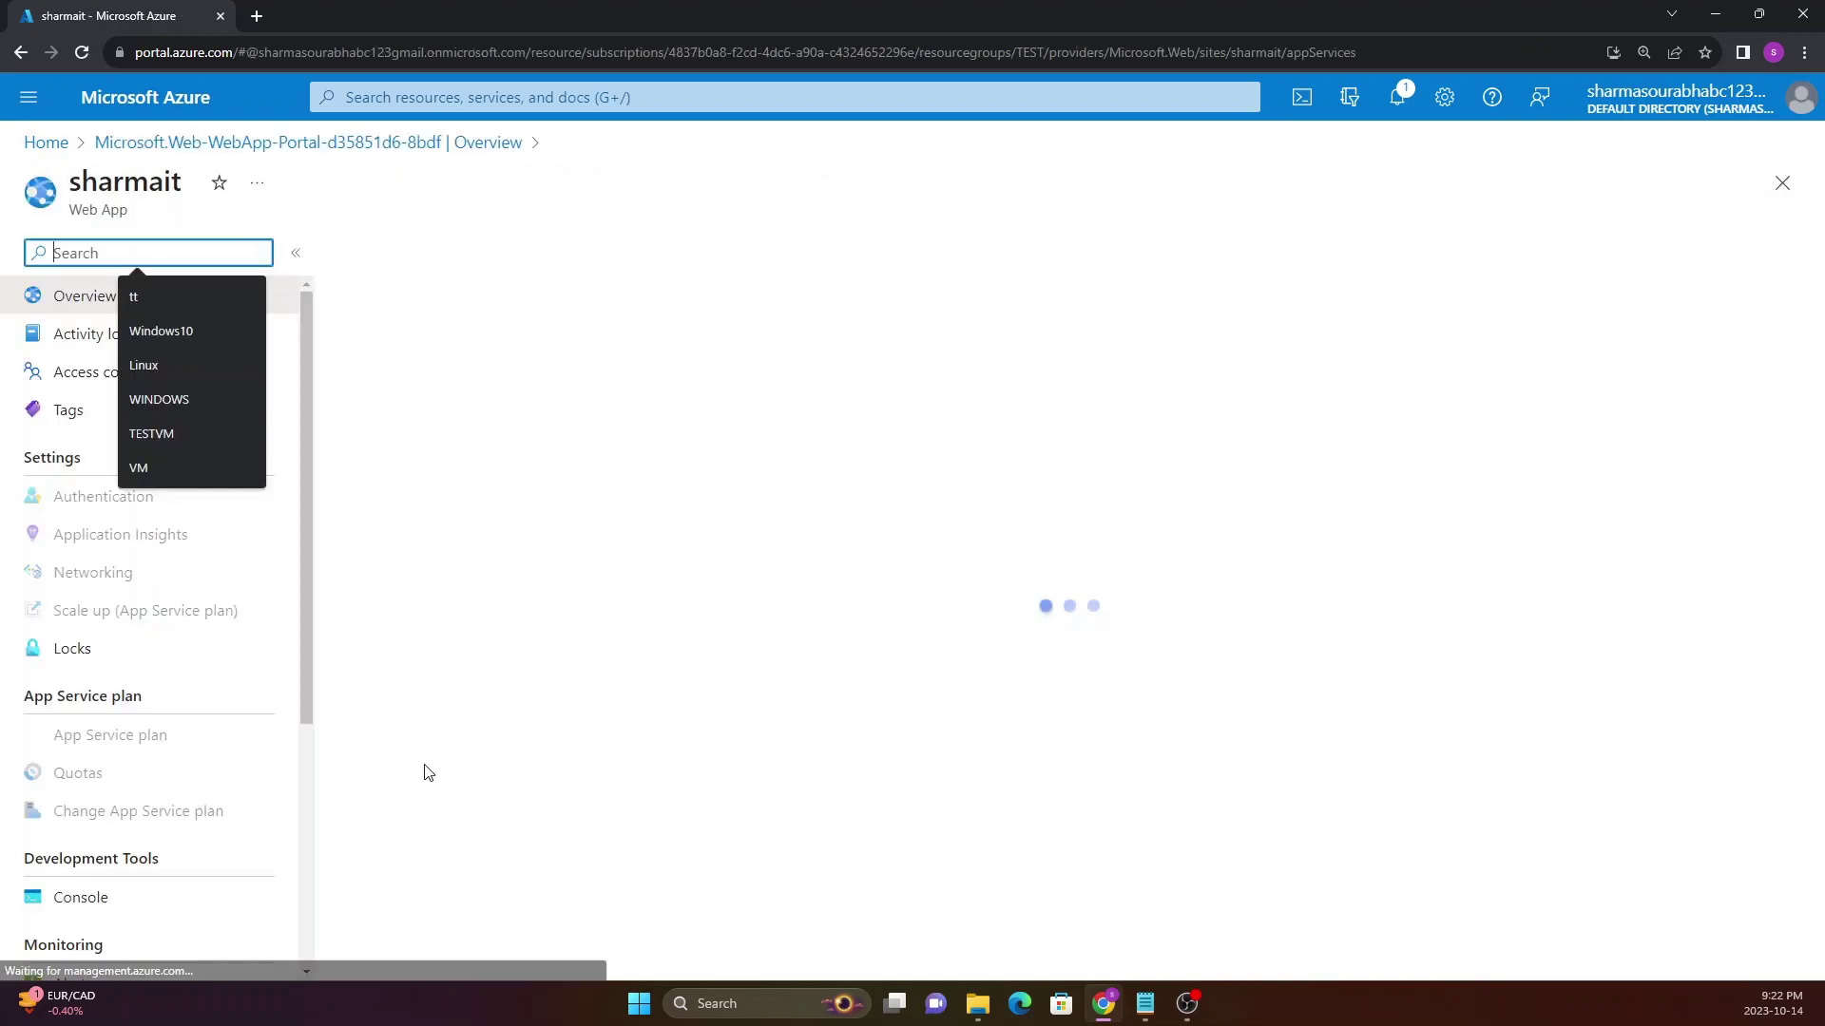
Examine the web app's name, default domain, status and location on its overview, reloading the page
{"action": "left_click_drag", "start_coordinate": [69, 183], "coordinate": [183, 179]}
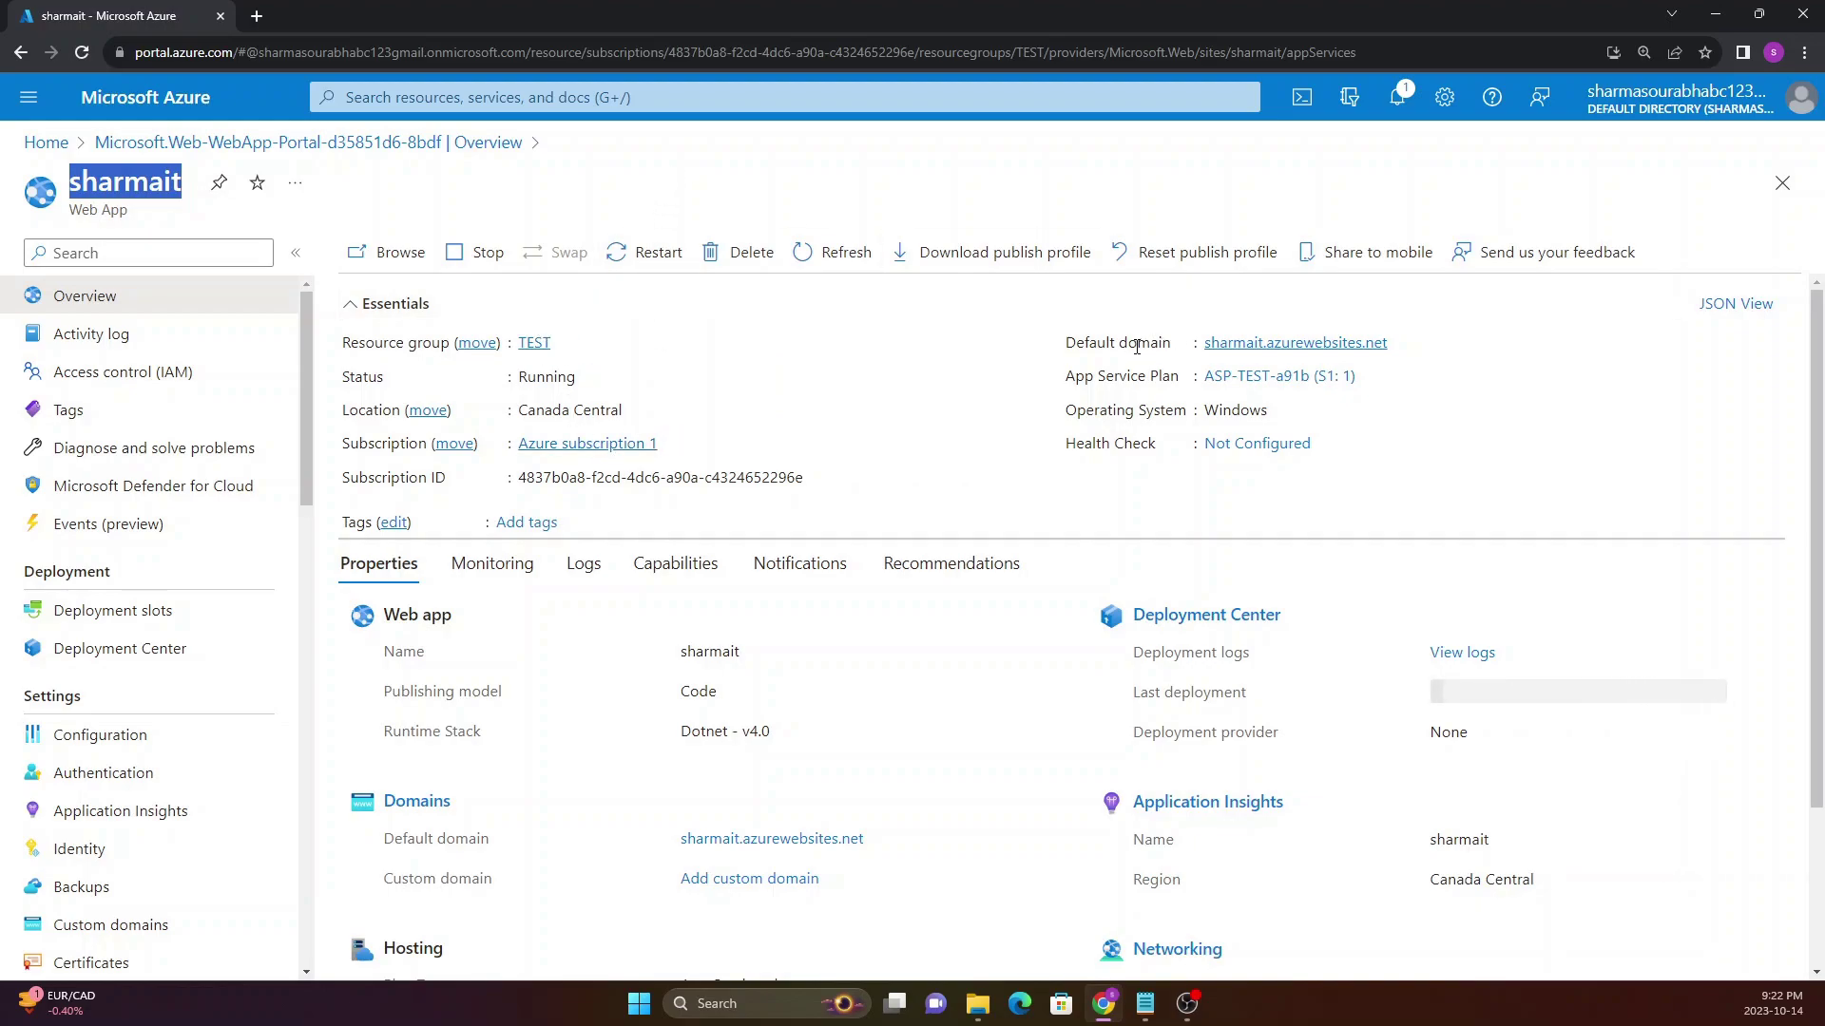
{"action": "left_click_drag", "start_coordinate": [1075, 343], "coordinate": [1131, 341]}
{"action": "left_click", "coordinate": [1167, 343]}
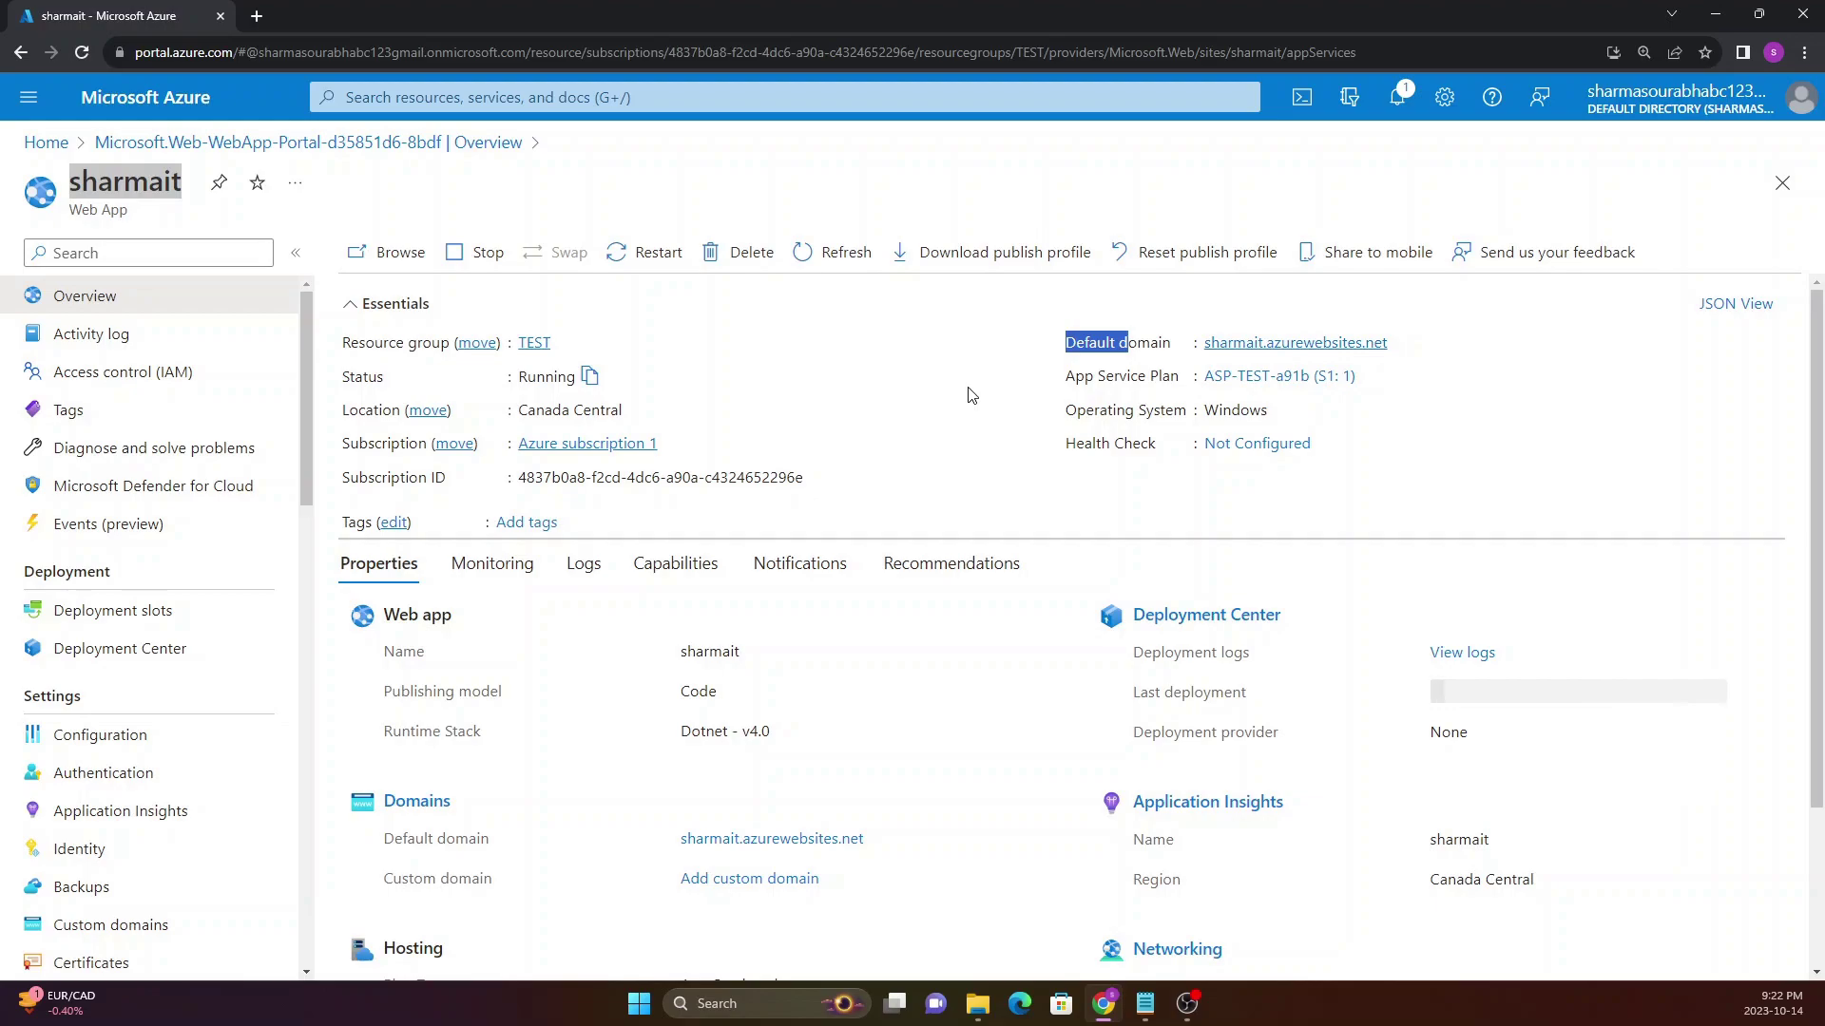
{"action": "left_click", "coordinate": [82, 52]}
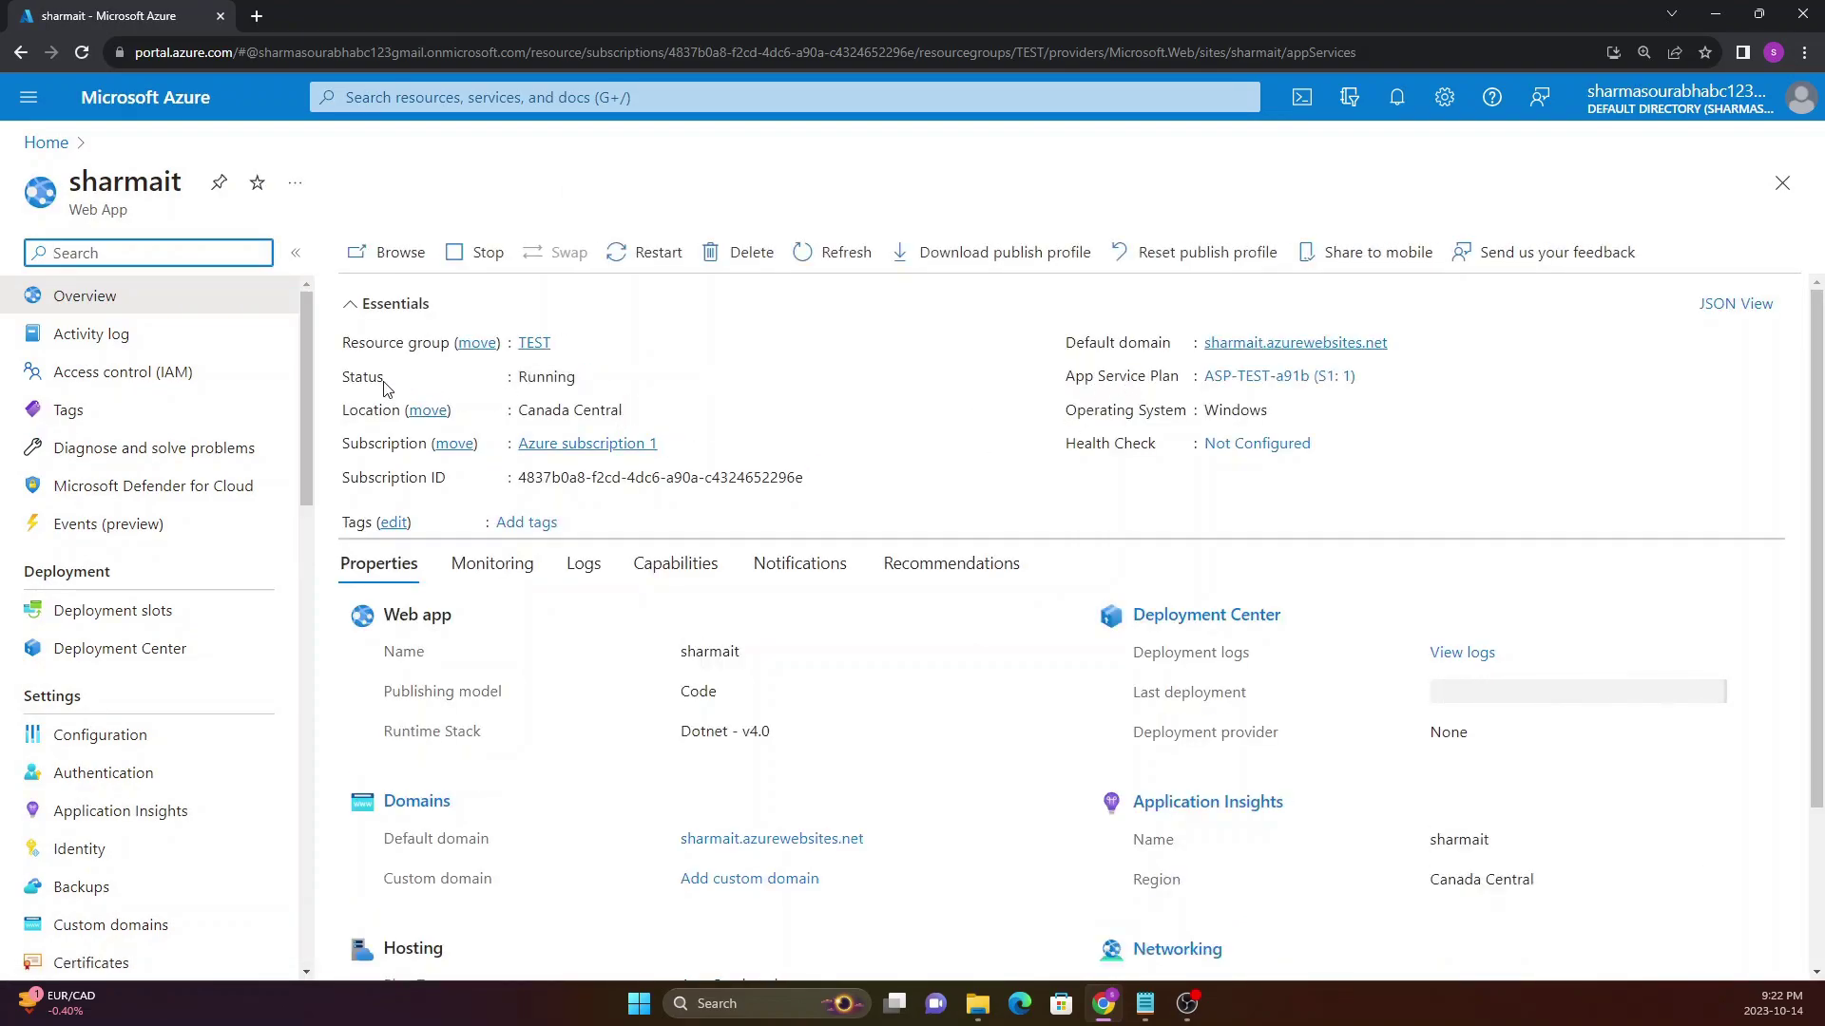
{"action": "left_click_drag", "start_coordinate": [343, 377], "coordinate": [574, 376]}
{"action": "left_click_drag", "start_coordinate": [344, 410], "coordinate": [540, 407]}
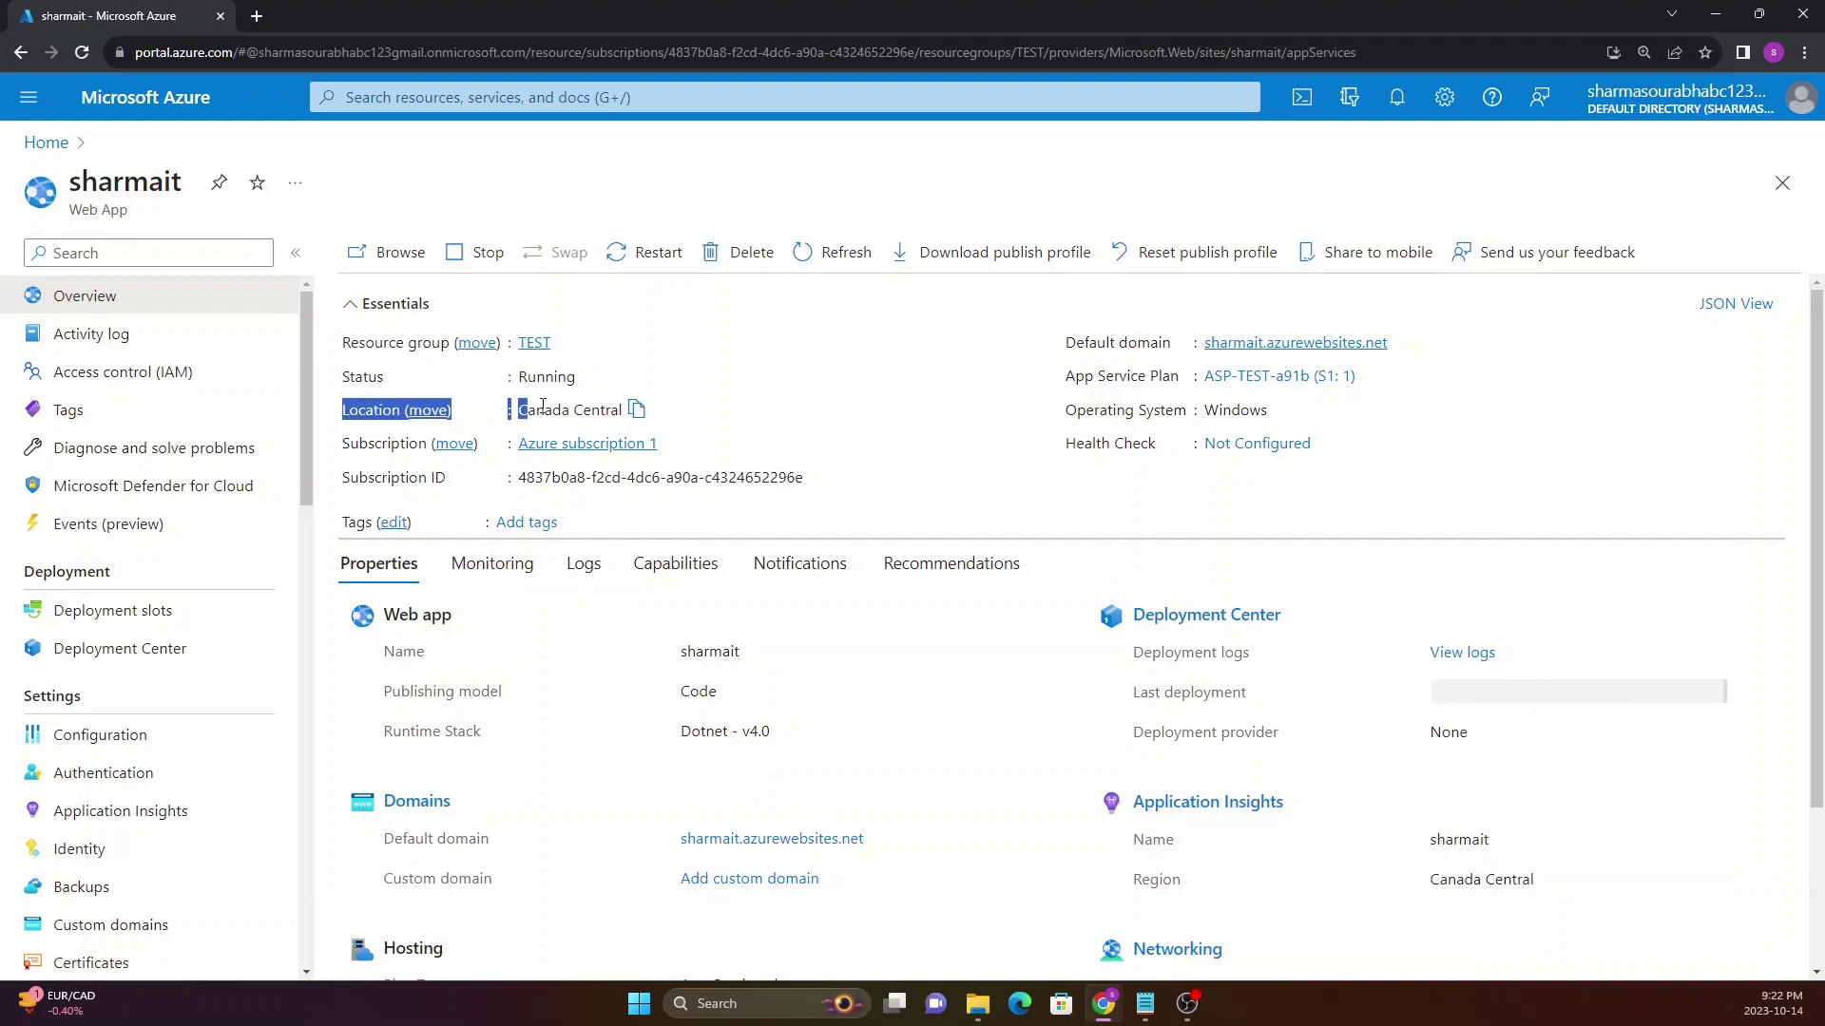
{"action": "left_click_drag", "start_coordinate": [350, 377], "coordinate": [570, 377]}
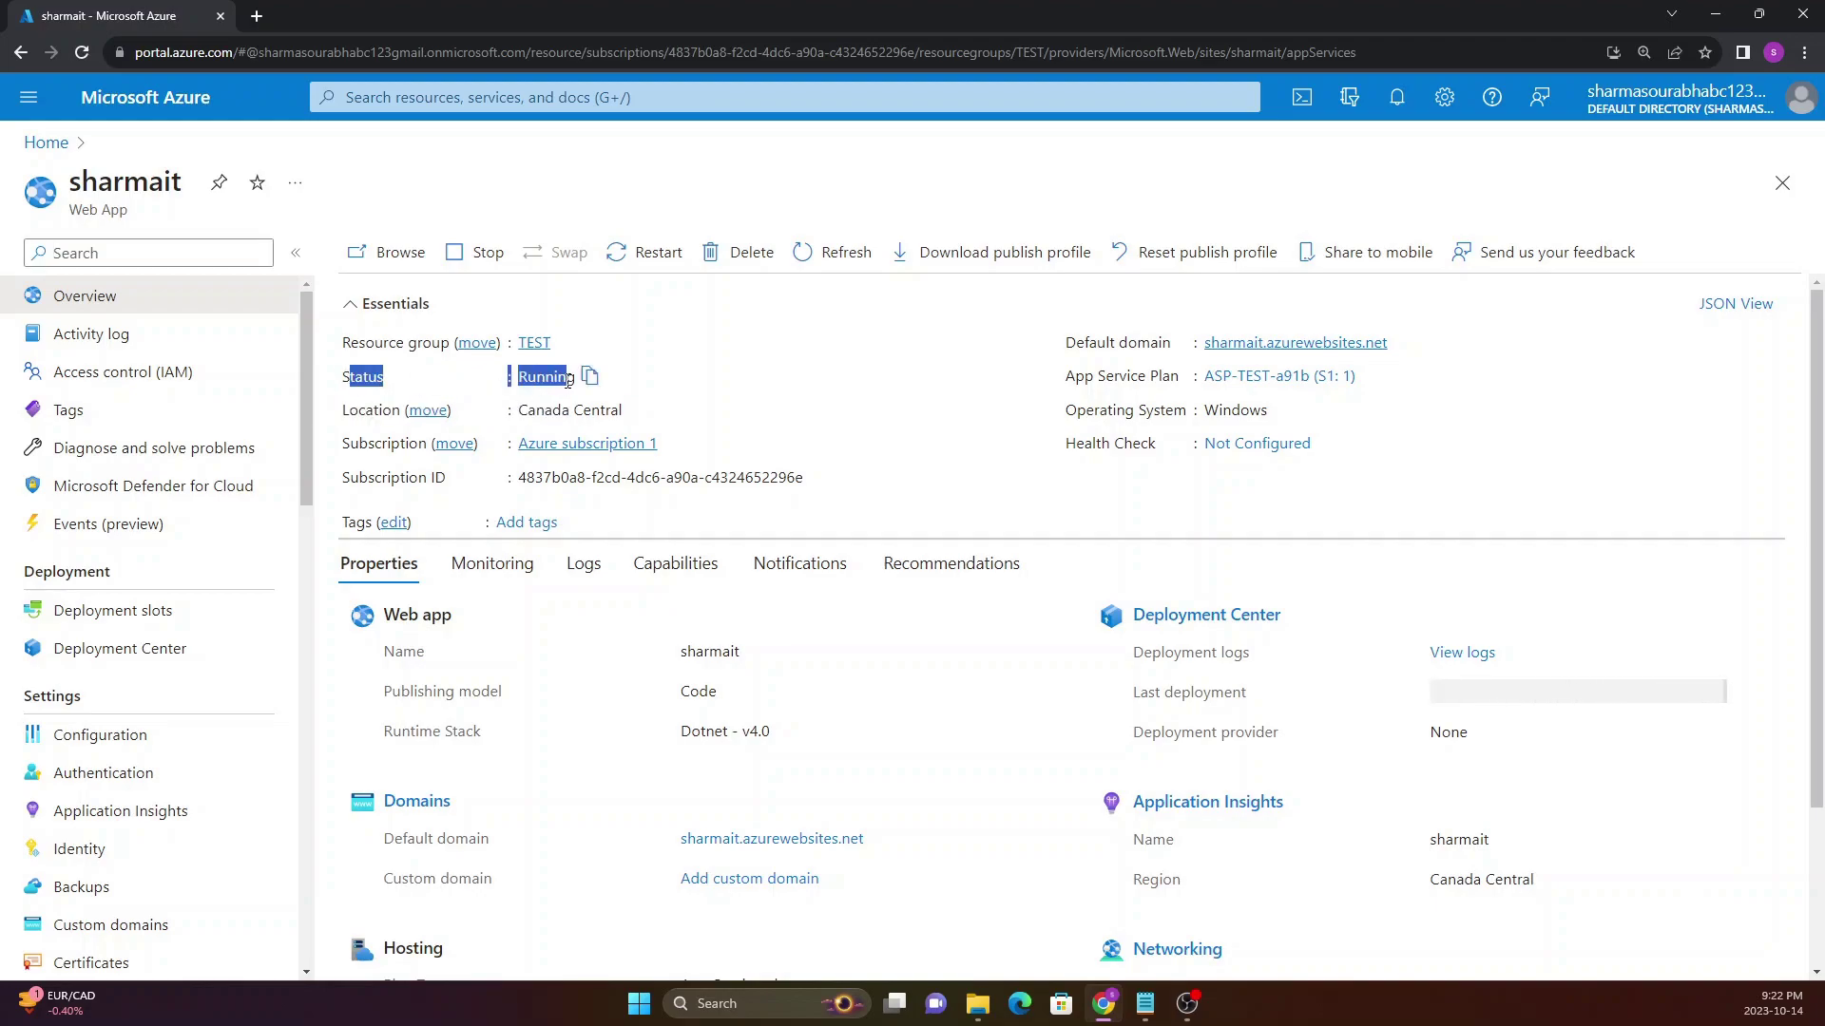
Examine the App Service plan and operating system entries on the web app's overview
{"action": "left_click_drag", "start_coordinate": [1054, 378], "coordinate": [1241, 412]}
{"action": "left_click", "coordinate": [1072, 432]}
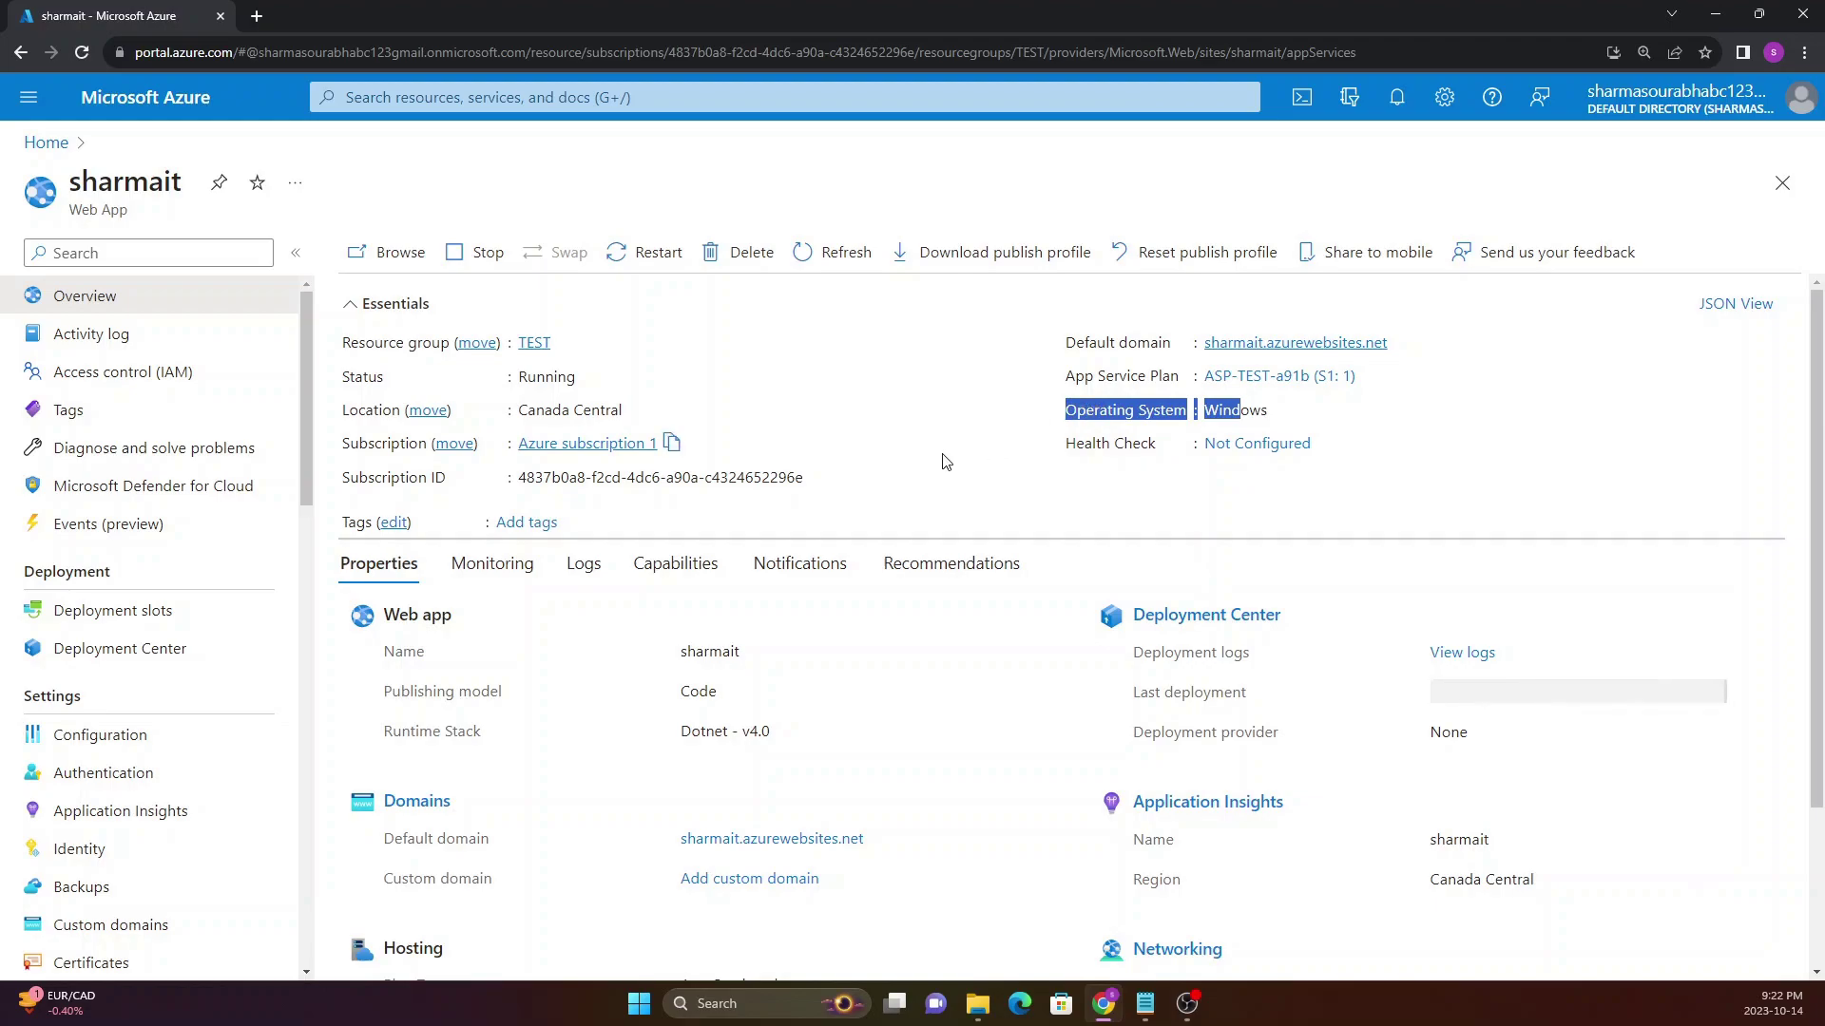
{"action": "scroll", "coordinate": [171, 519], "scroll_direction": "down", "scroll_amount": 1}
{"action": "scroll", "coordinate": [285, 410], "scroll_direction": "up", "scroll_amount": 1}
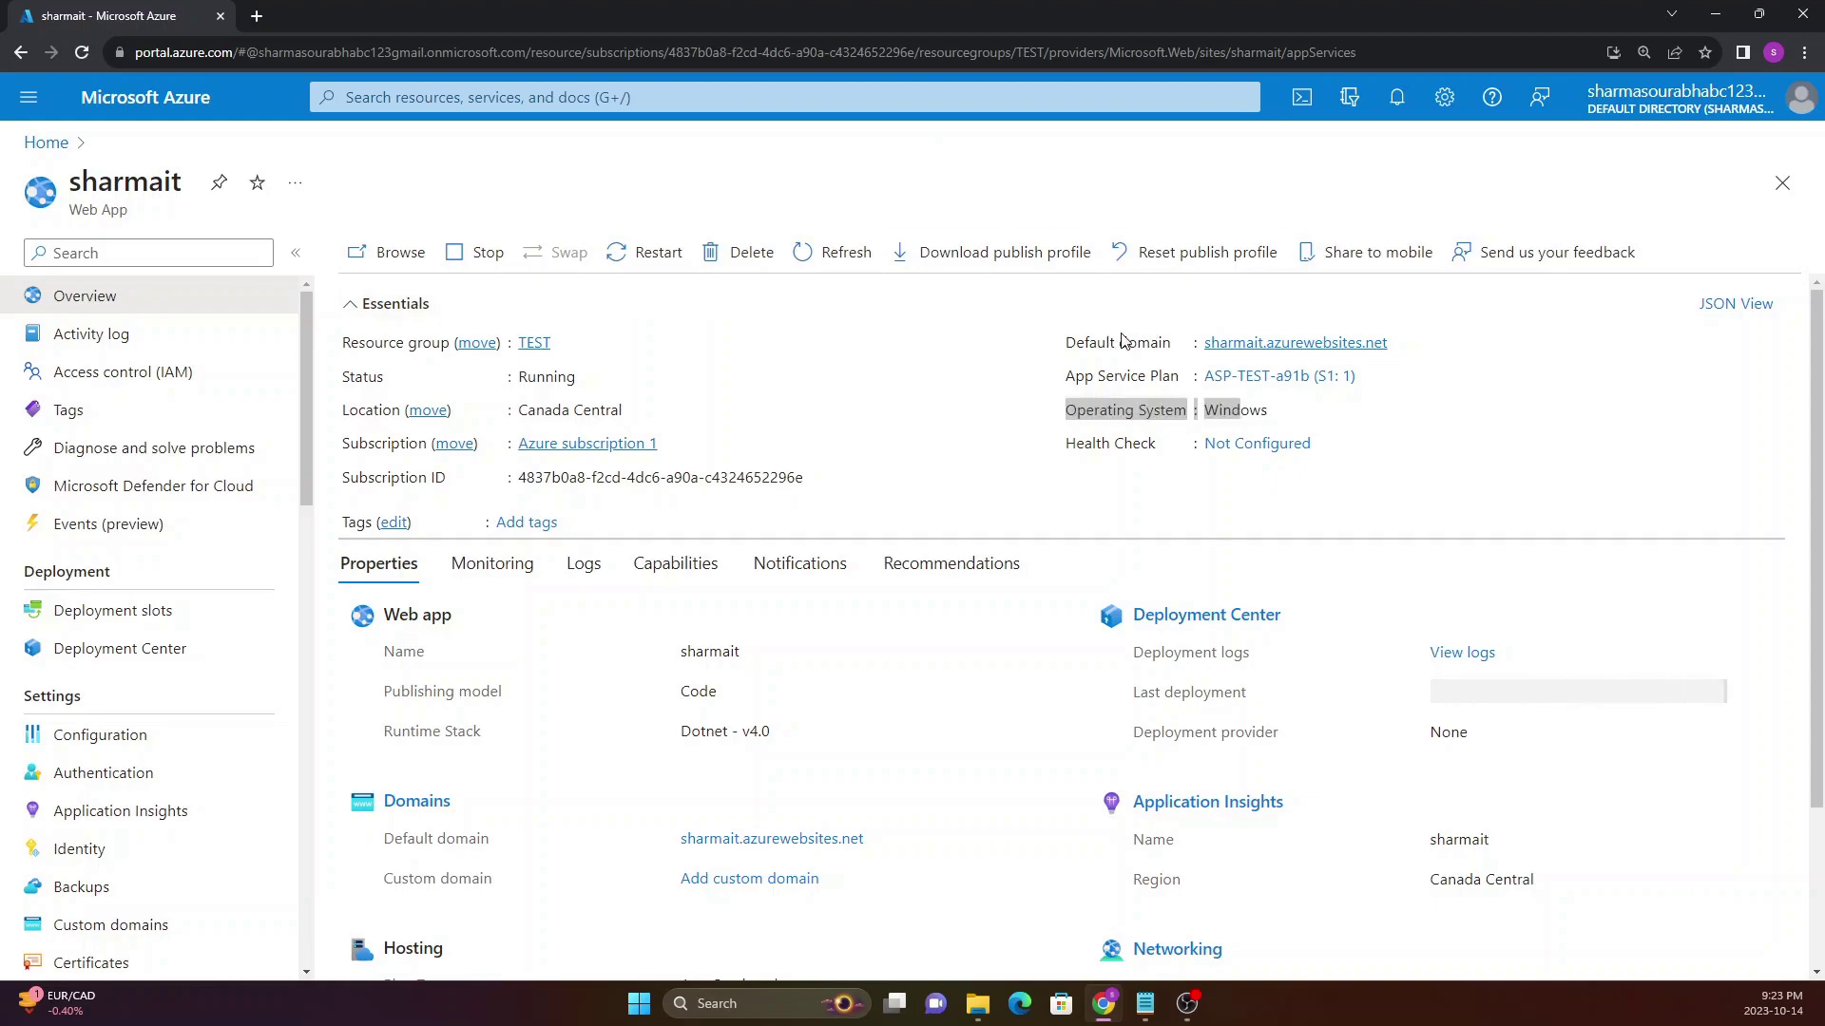
Copy the web app's default domain from the overview and load it in a new browser tab
{"action": "left_click", "coordinate": [1401, 342]}
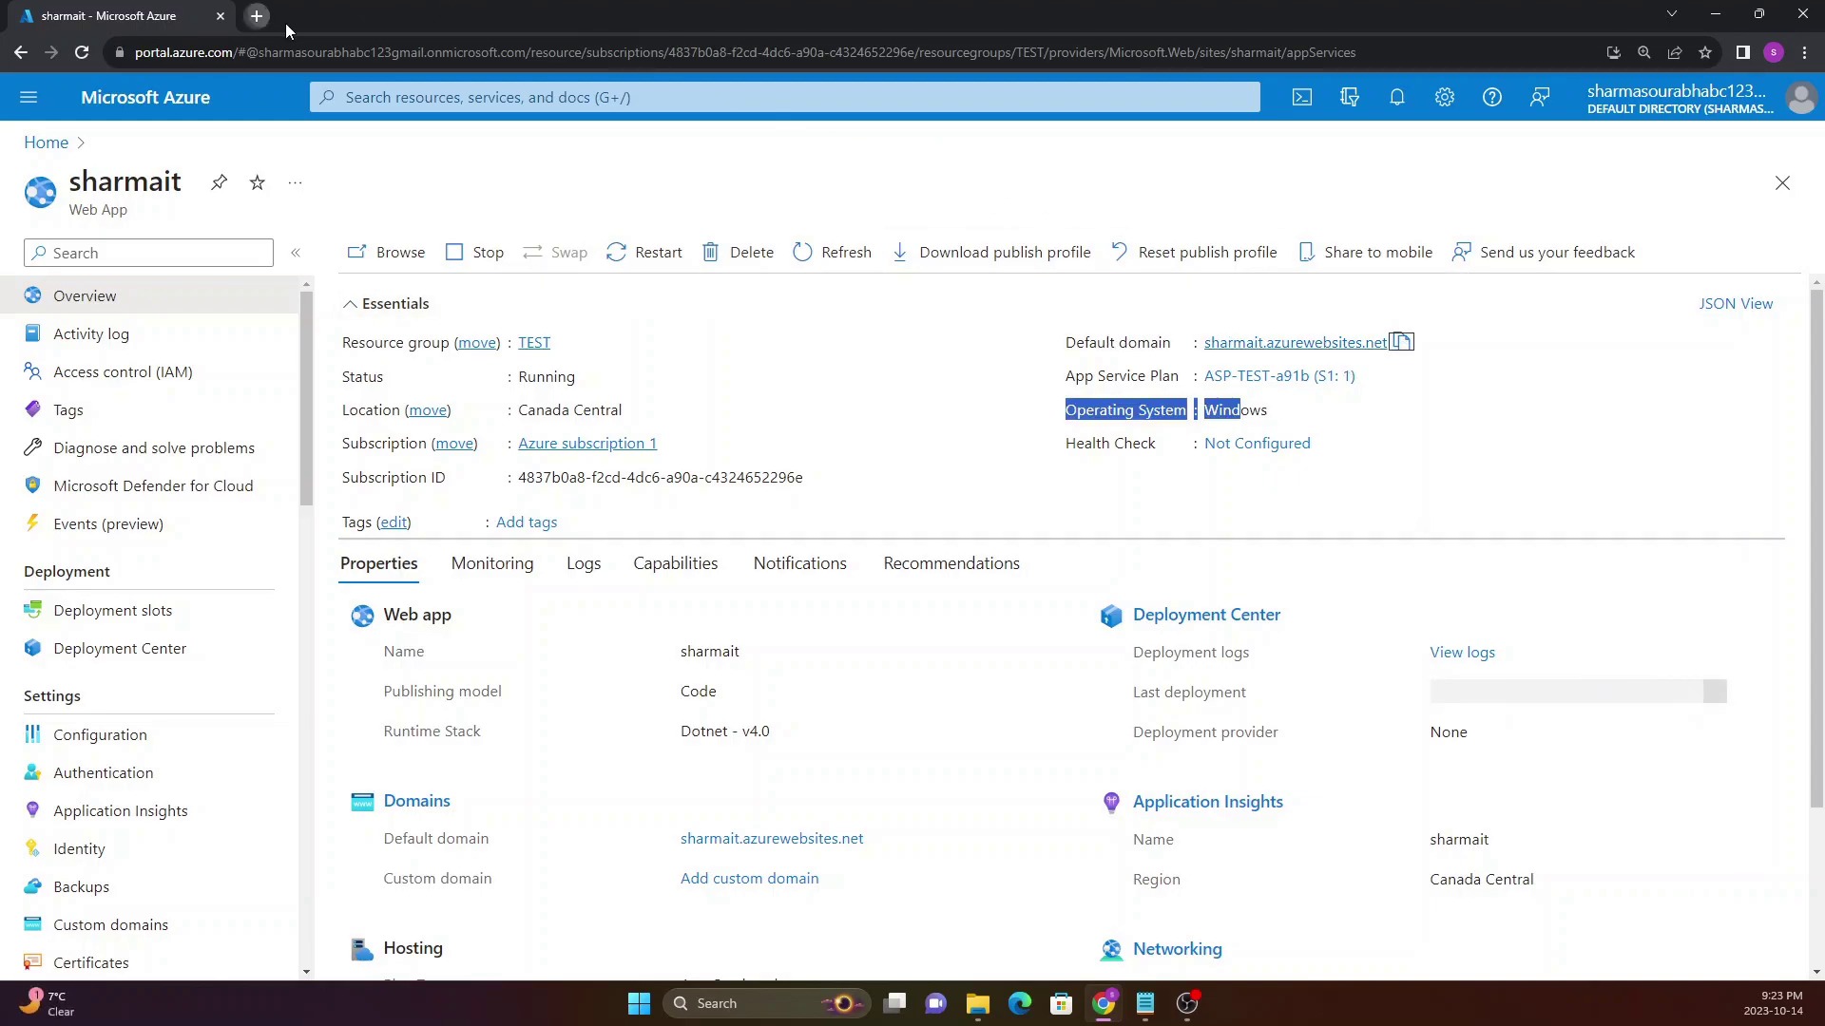
{"action": "left_click", "coordinate": [257, 16]}
{"action": "key", "text": "ctrl+v"}
{"action": "key", "text": "Return"}
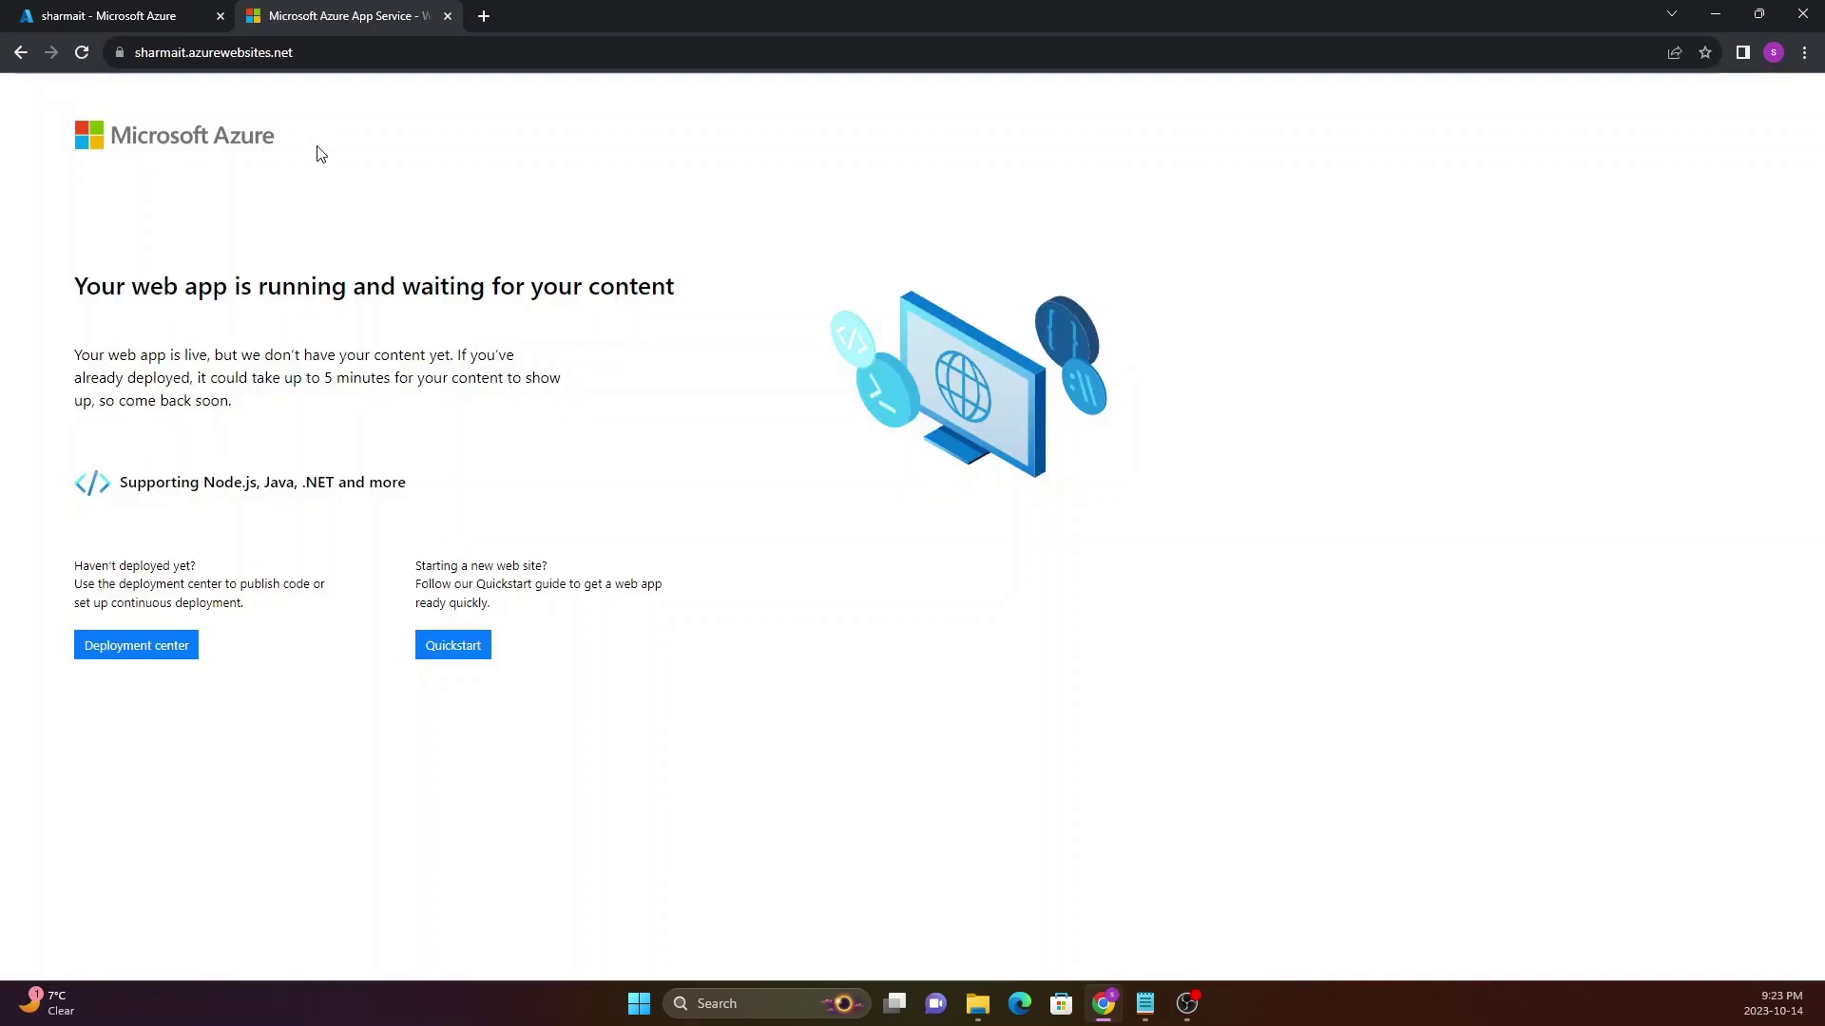
Read the live site's address, its running status heading and the supported languages line on the default page
{"action": "left_click_drag", "start_coordinate": [137, 61], "coordinate": [300, 55]}
{"action": "key", "text": "End"}
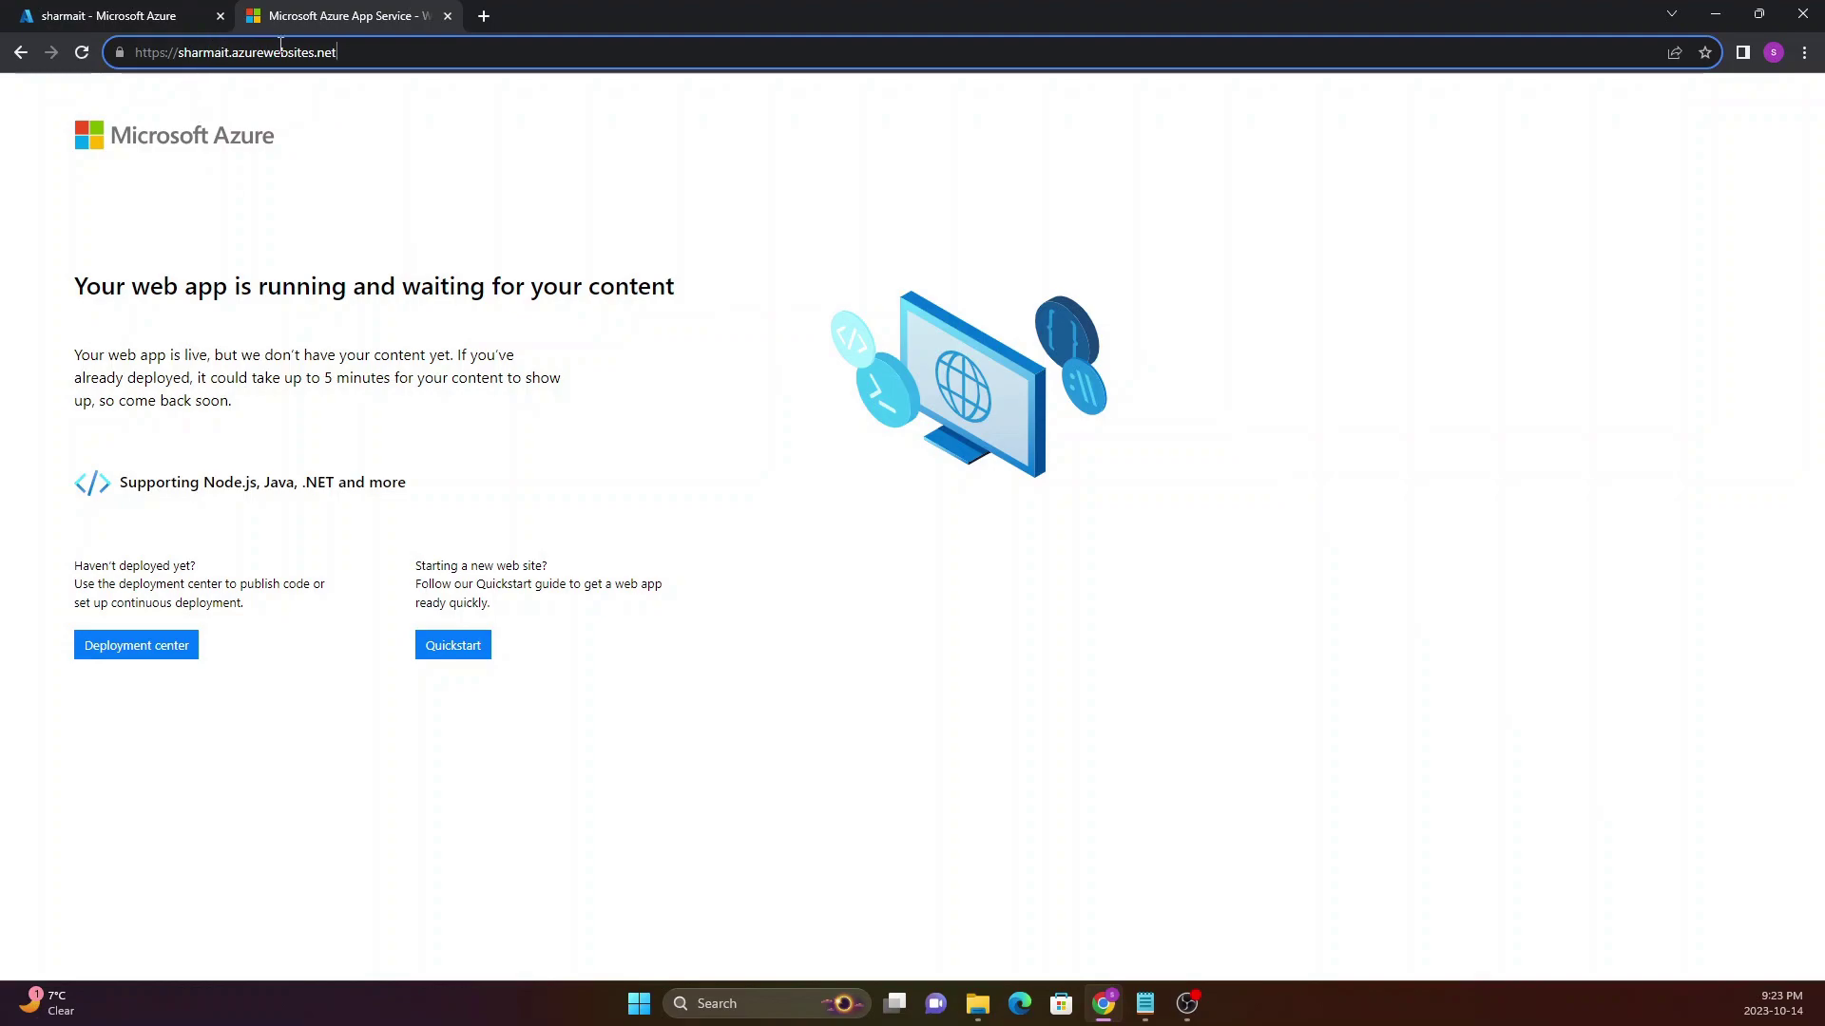
{"action": "left_click_drag", "start_coordinate": [82, 283], "coordinate": [635, 291]}
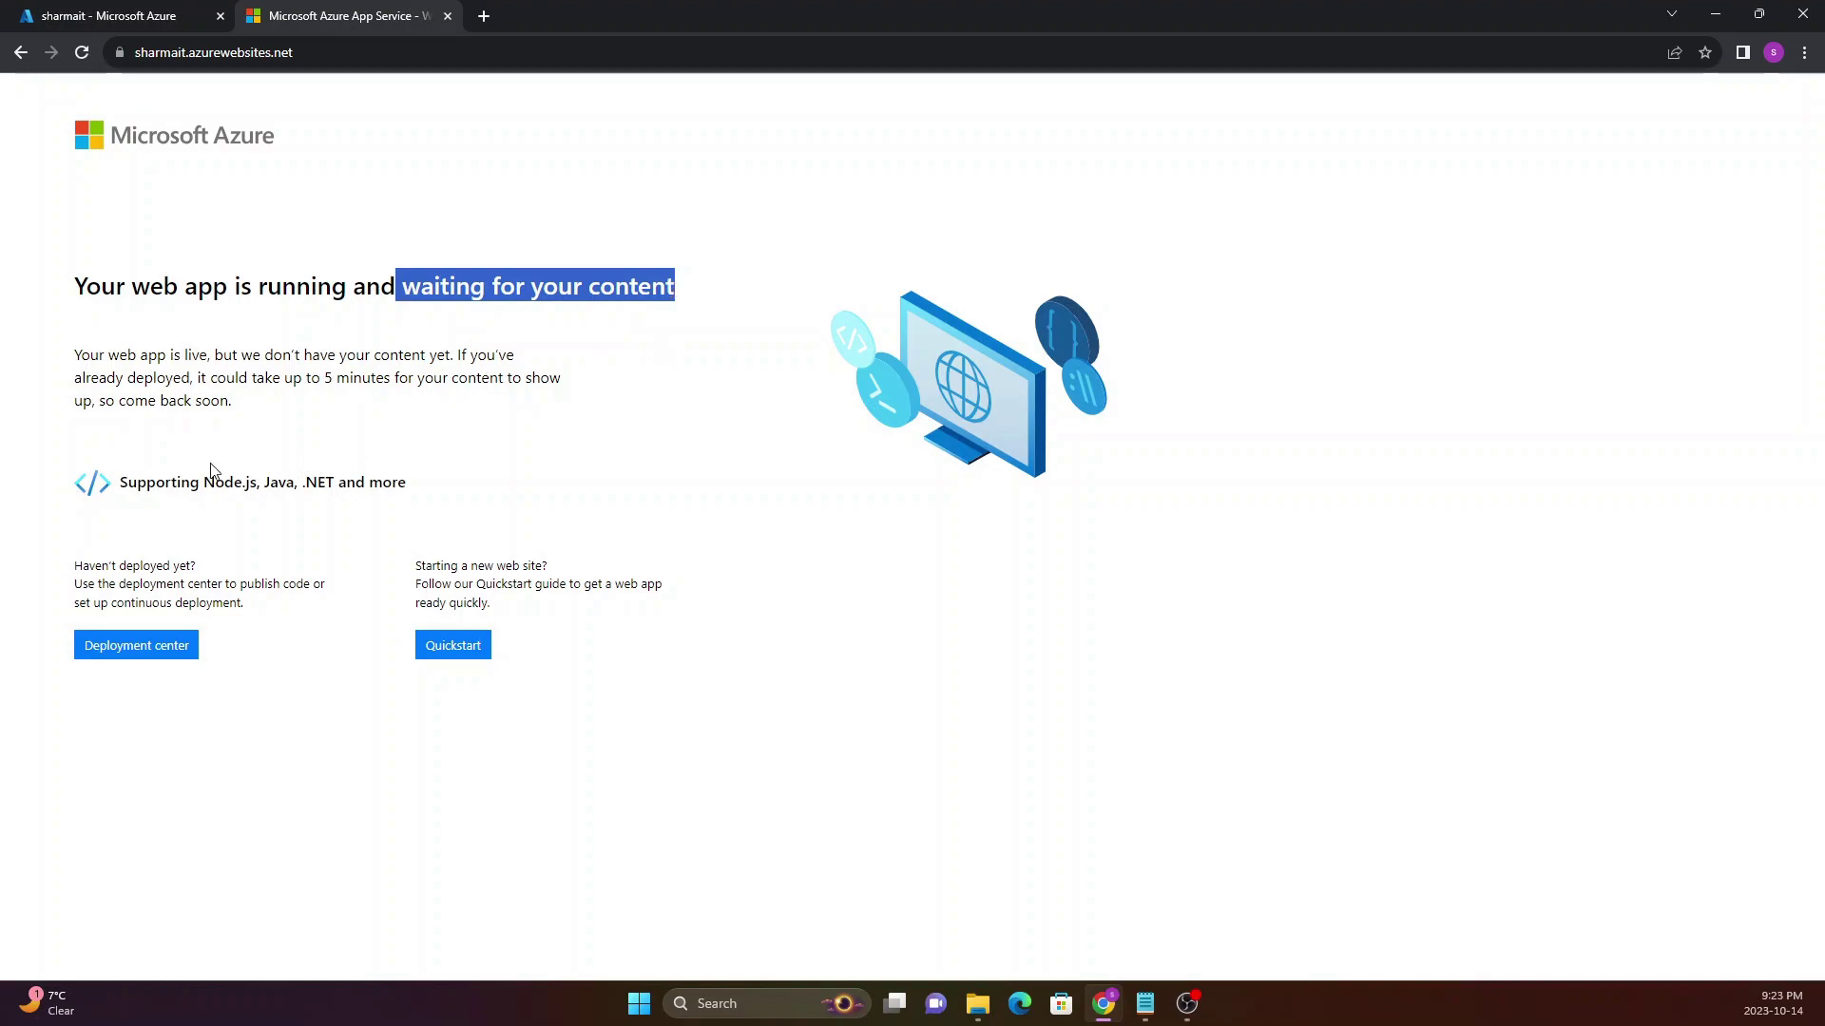
{"action": "left_click_drag", "start_coordinate": [120, 483], "coordinate": [322, 476]}
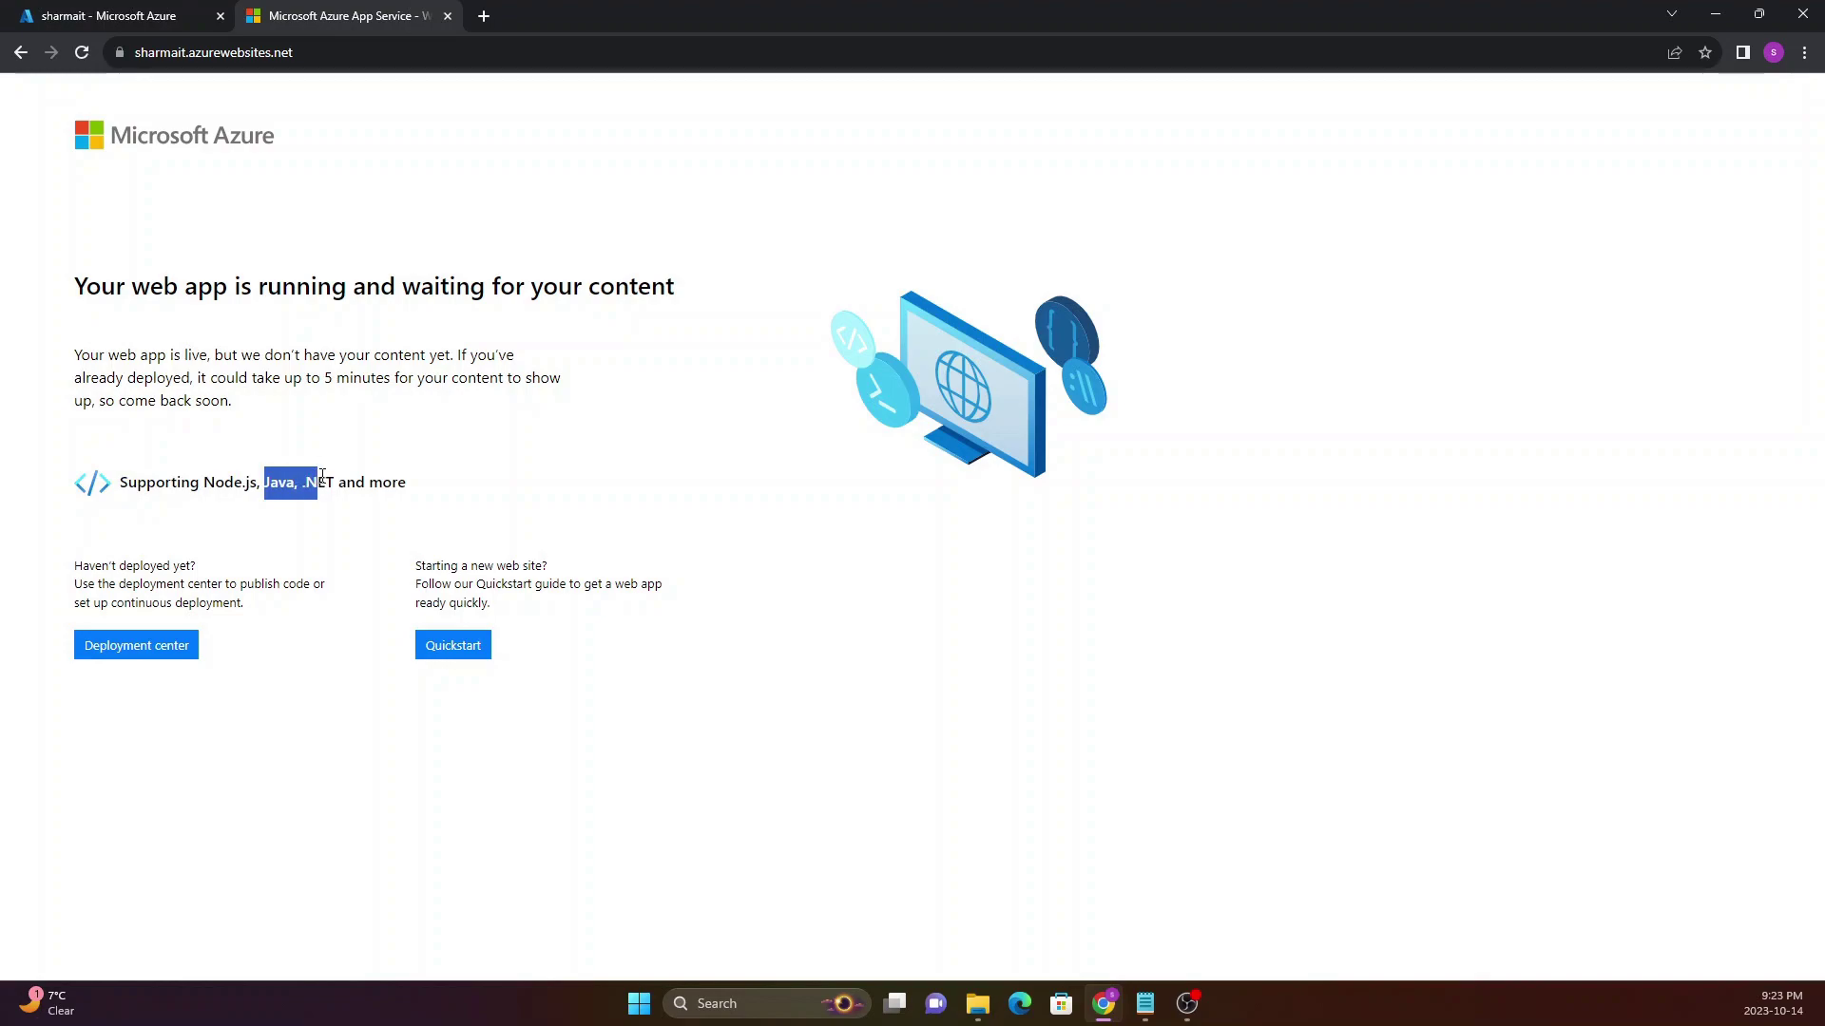
{"action": "left_click_drag", "start_coordinate": [147, 478], "coordinate": [369, 482]}
{"action": "left_click", "coordinate": [365, 480]}
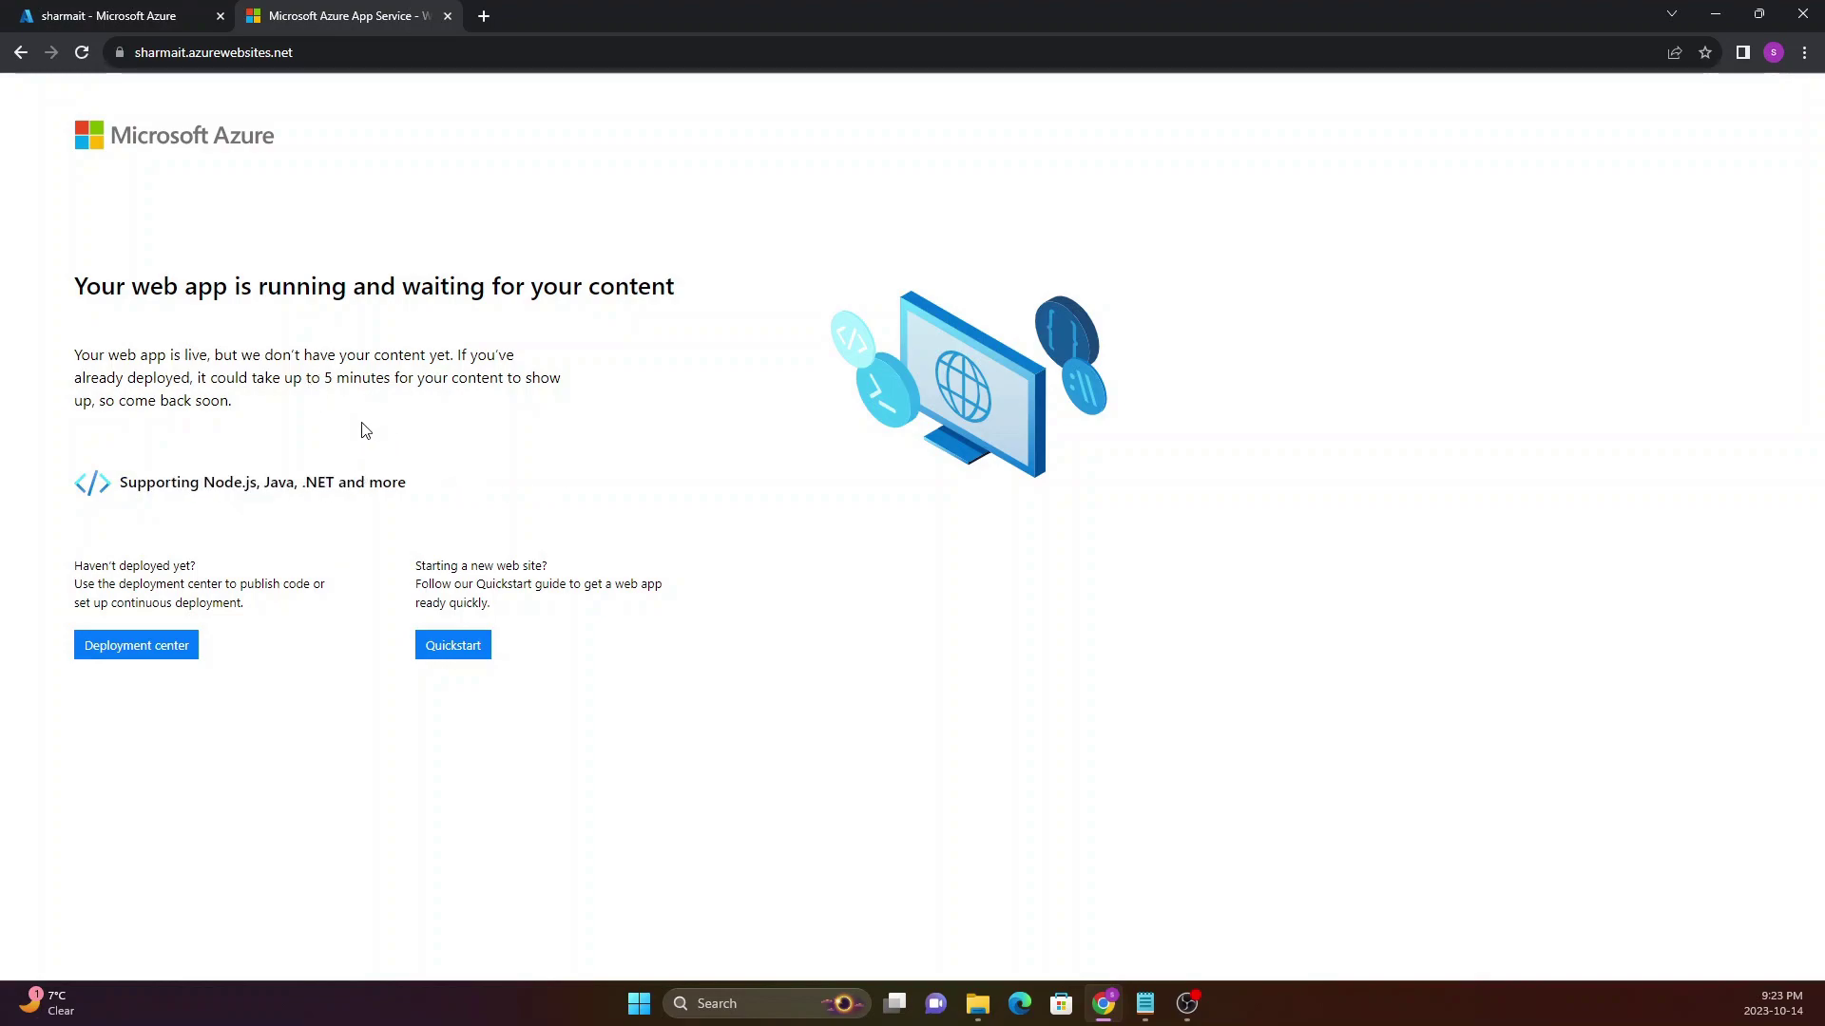
Revisit the portal overview, return to the live site, and inspect its site information and address
{"action": "left_click", "coordinate": [116, 10]}
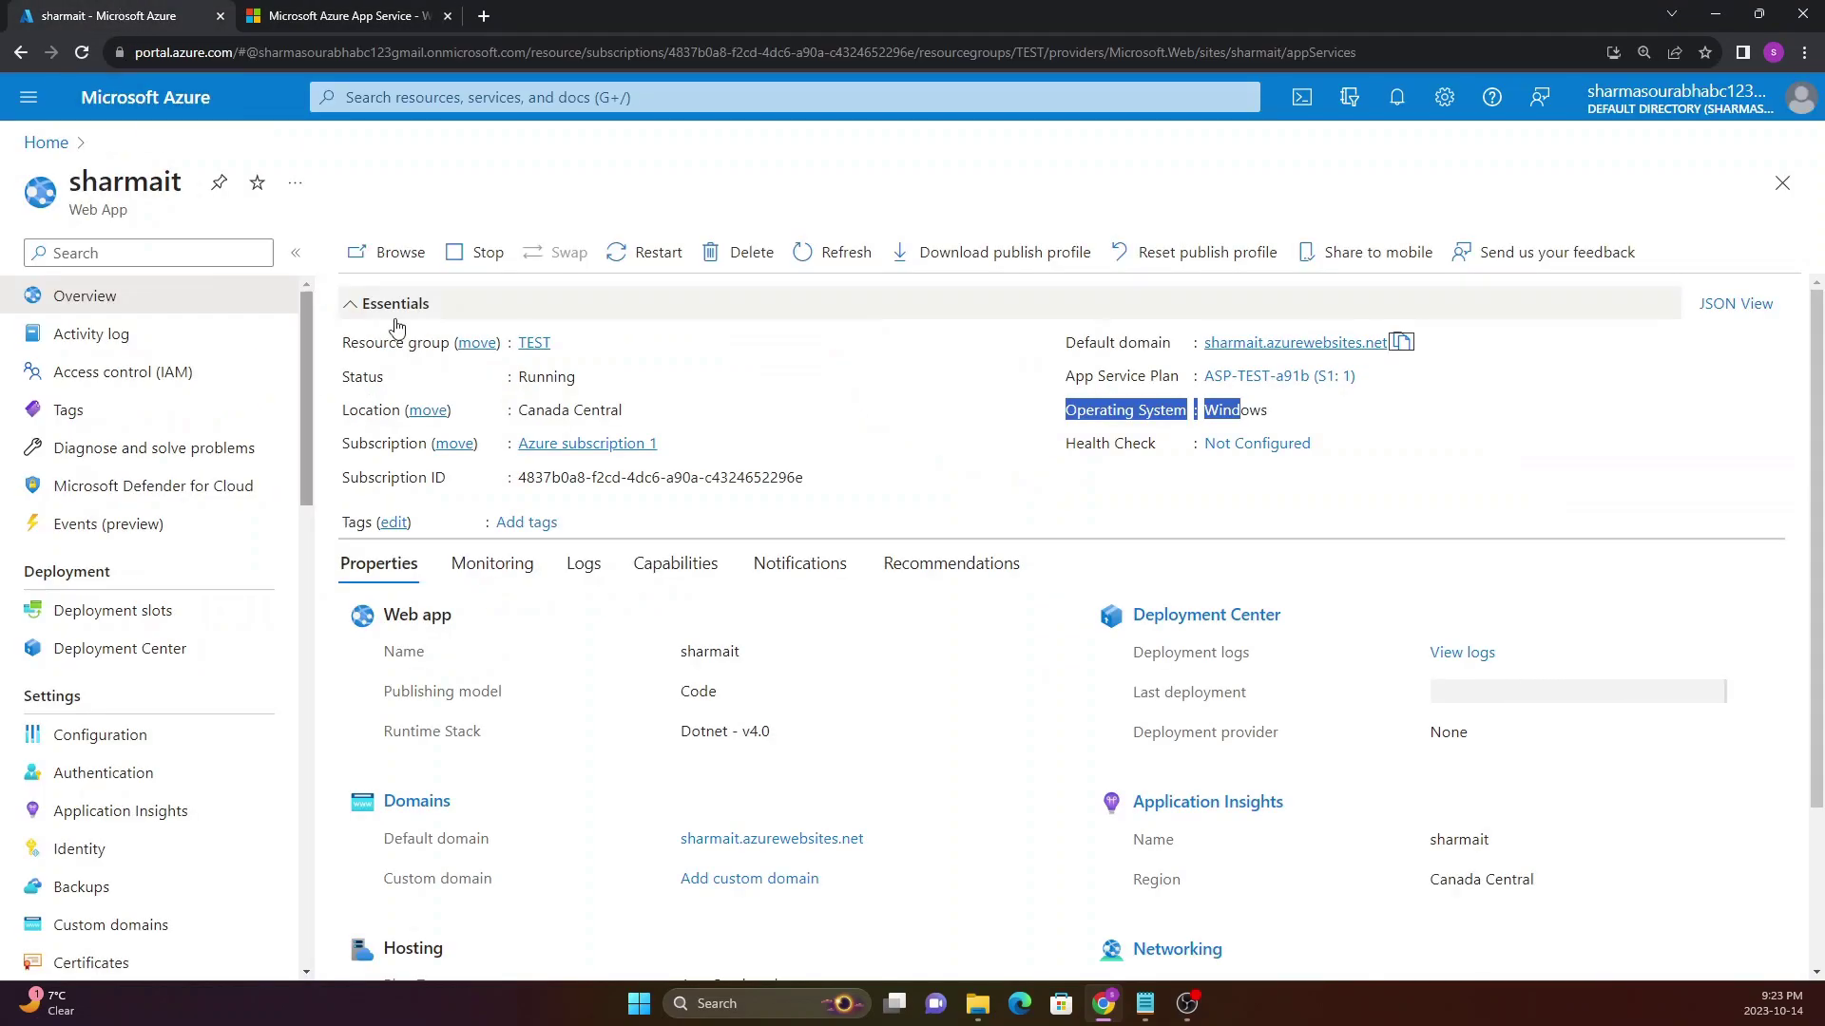
{"action": "left_click", "coordinate": [290, 9]}
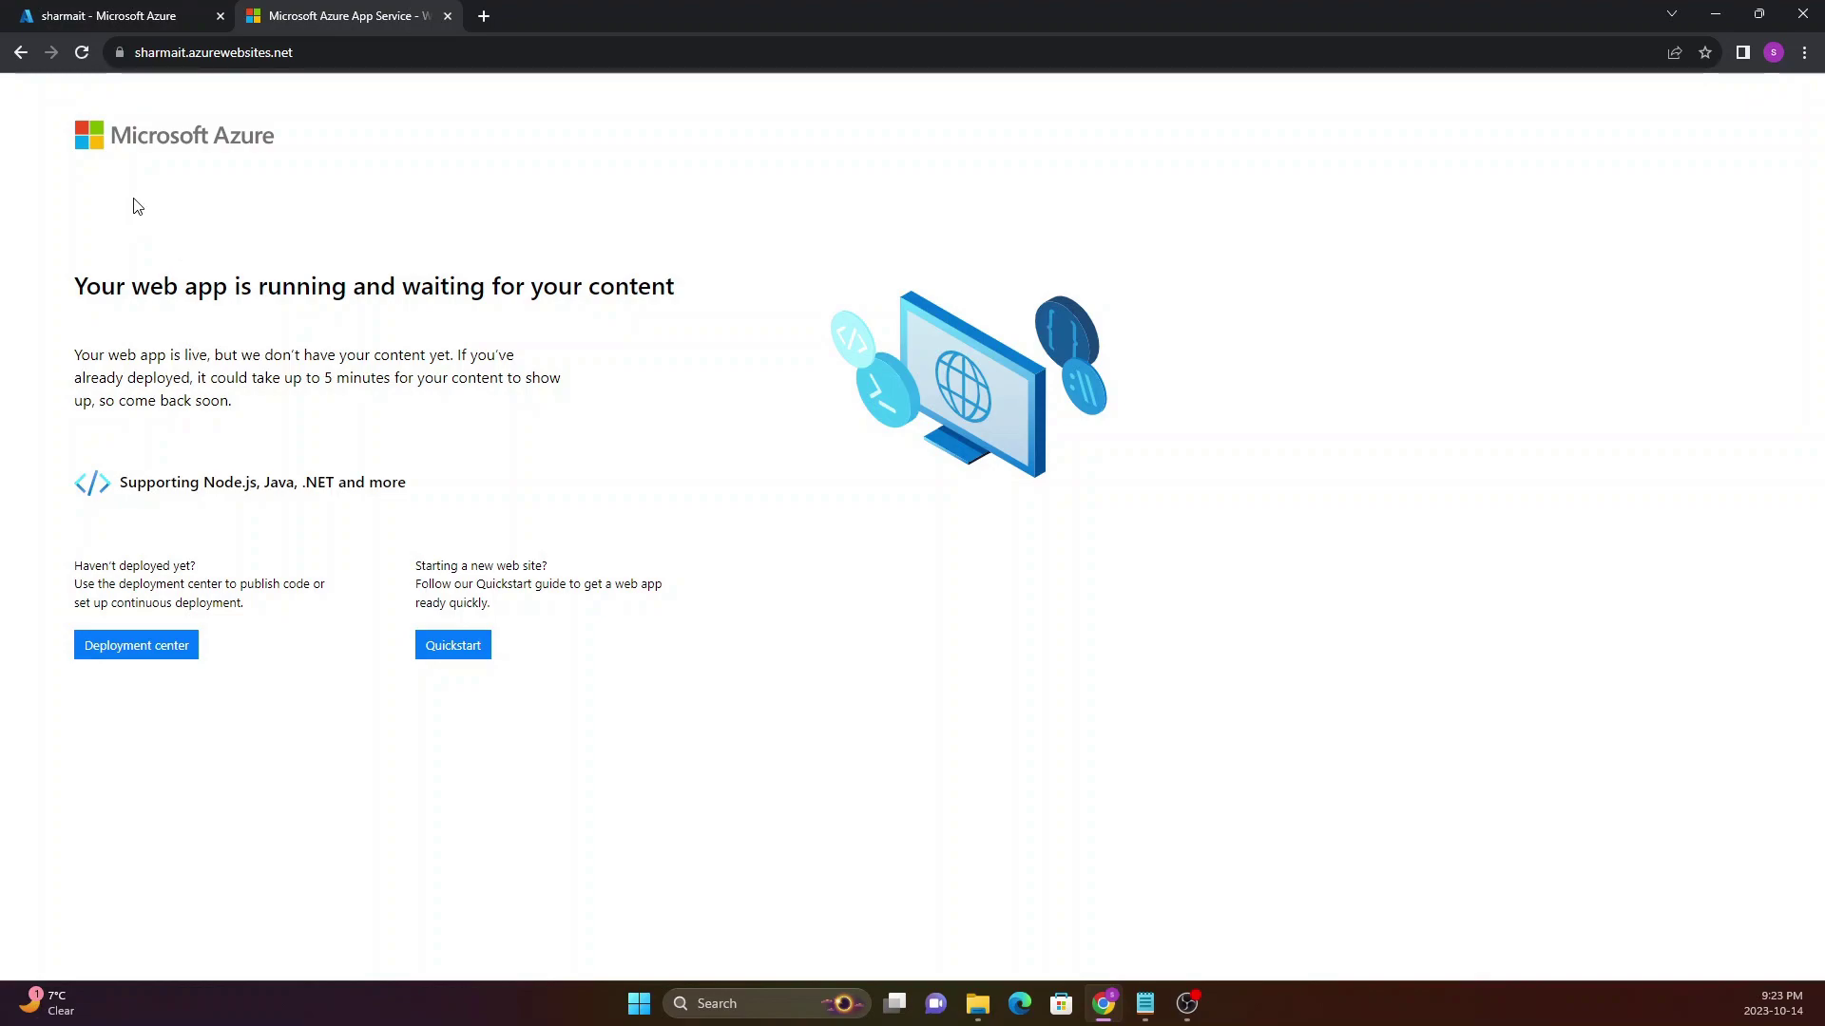
{"action": "left_click", "coordinate": [115, 55]}
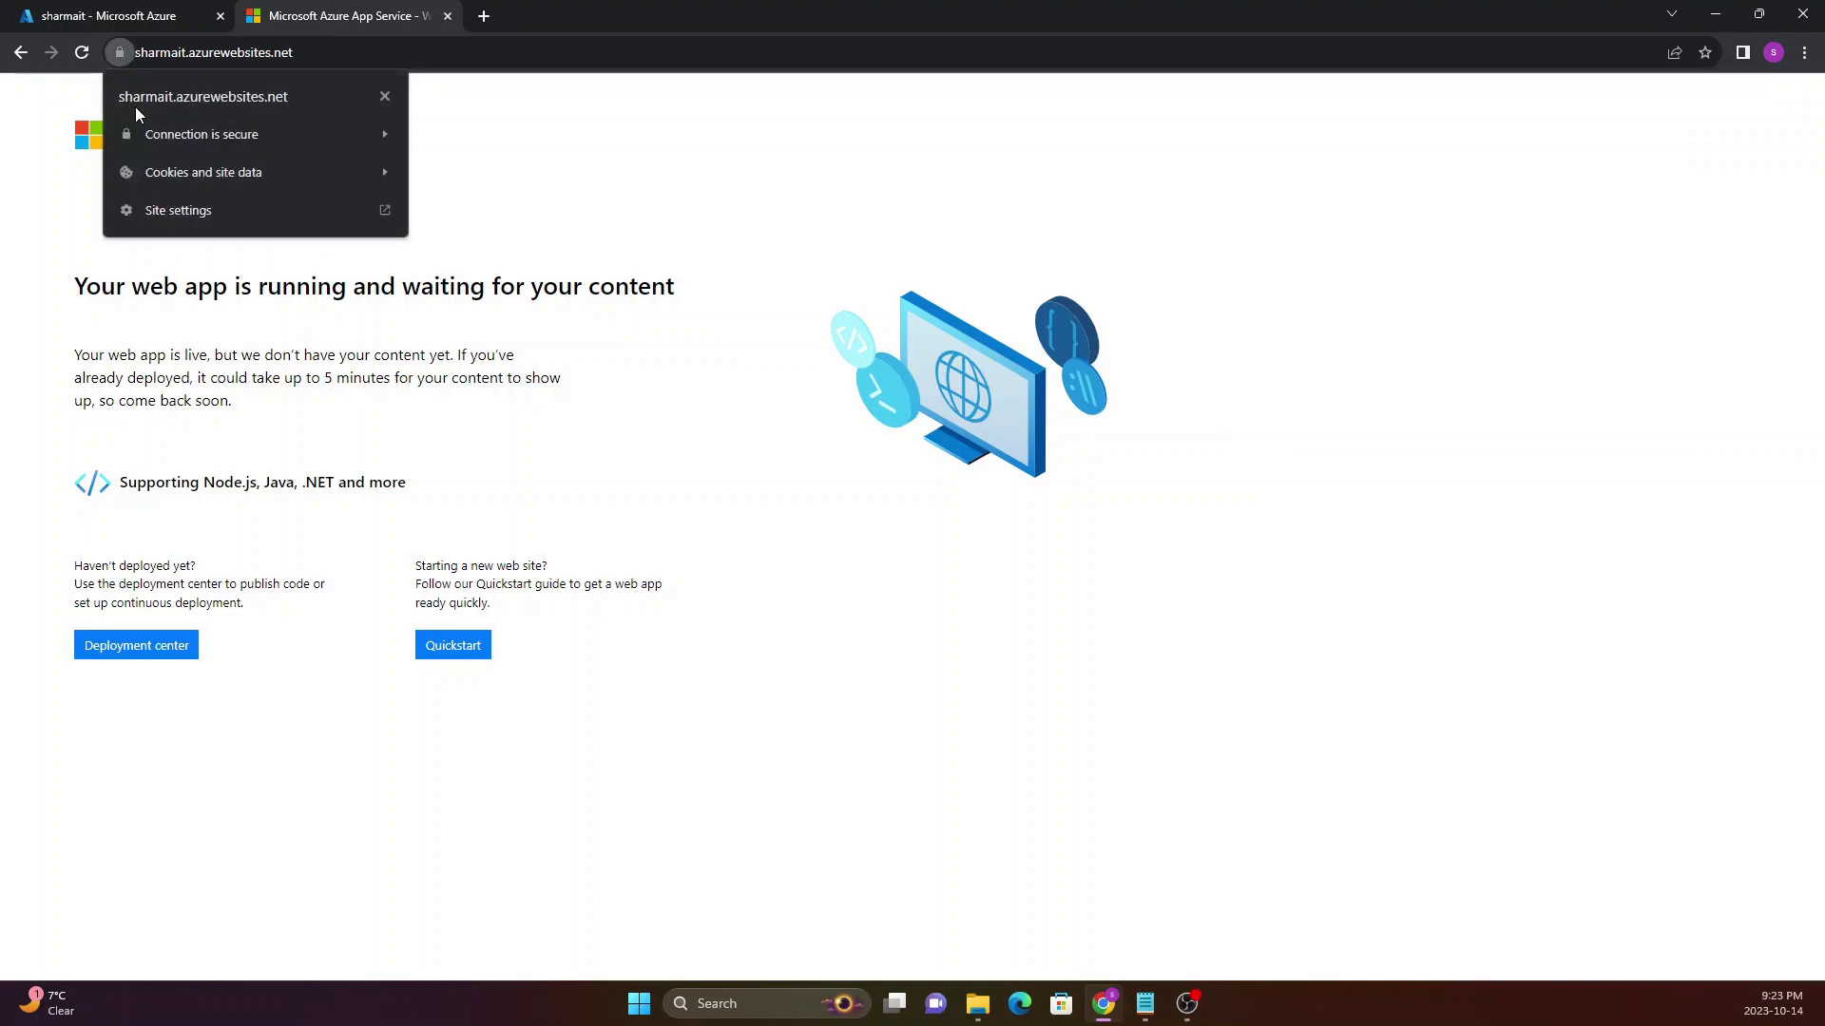
{"action": "left_click", "coordinate": [52, 252]}
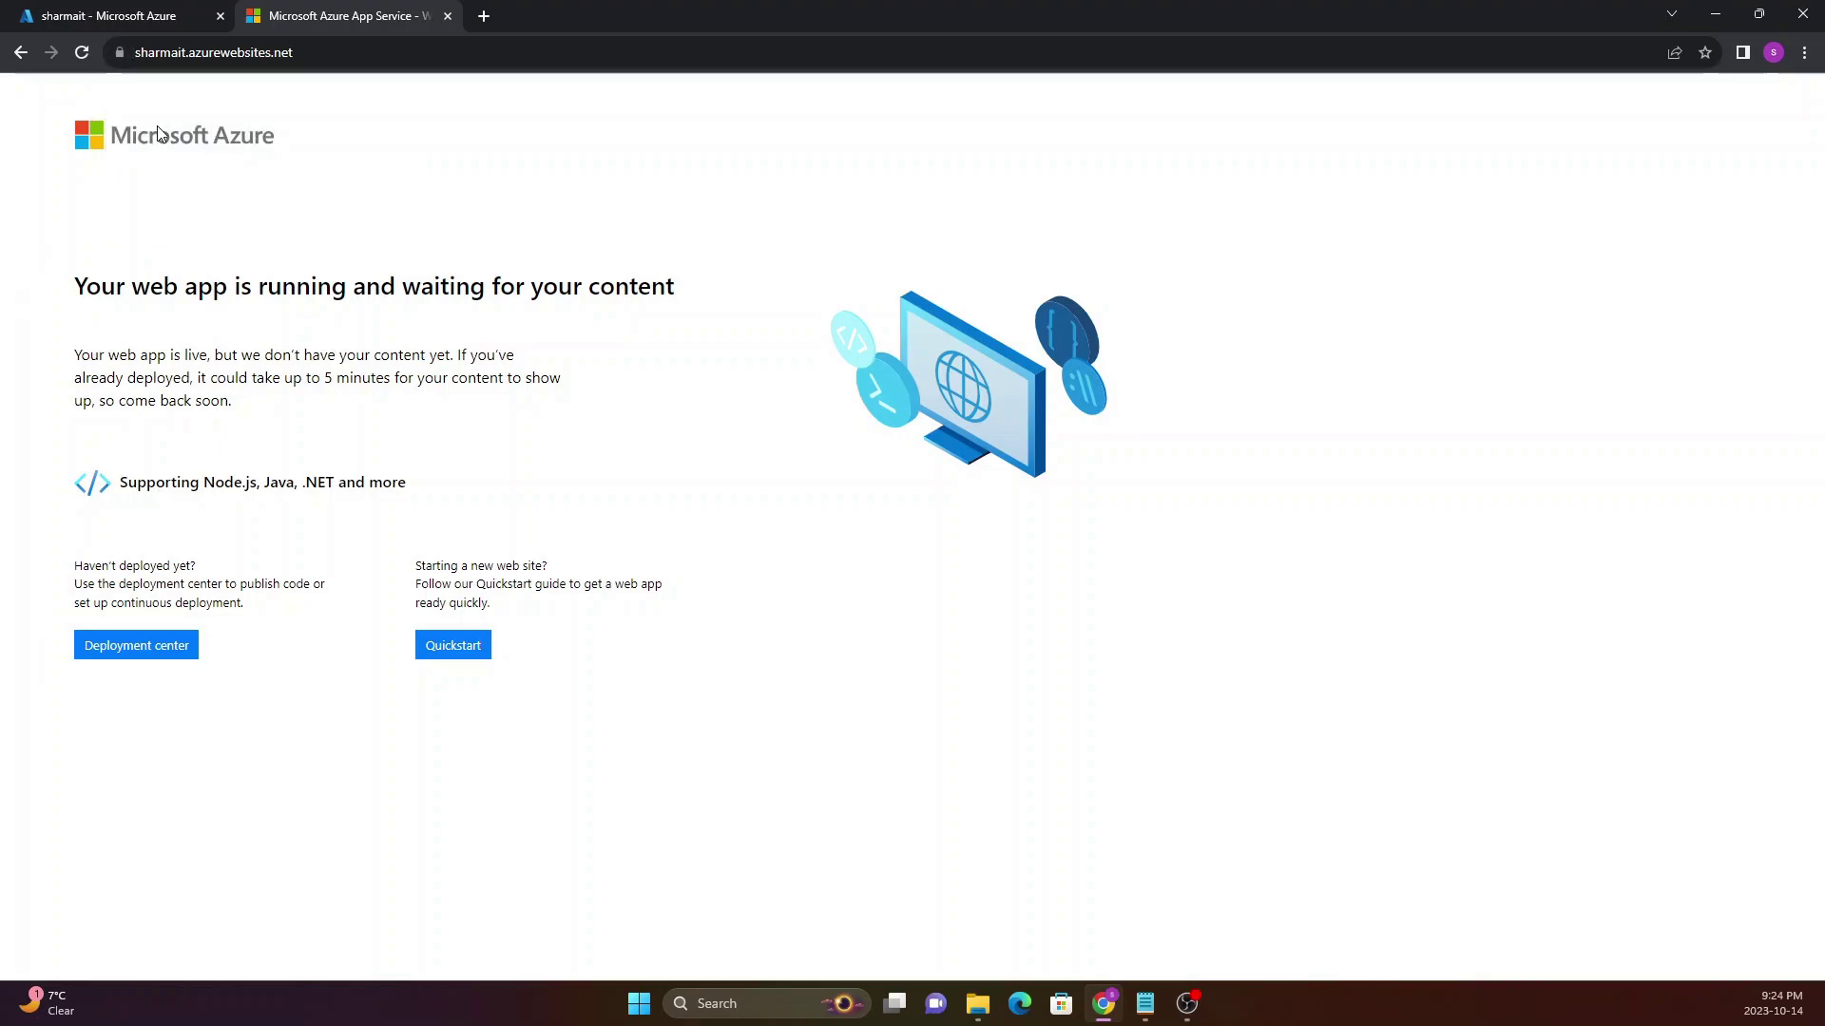
{"action": "left_click", "coordinate": [133, 53]}
{"action": "left_click", "coordinate": [144, 205]}
Check the Default domain entry on the portal overview against the heading of the live default page
{"action": "left_click", "coordinate": [144, 11]}
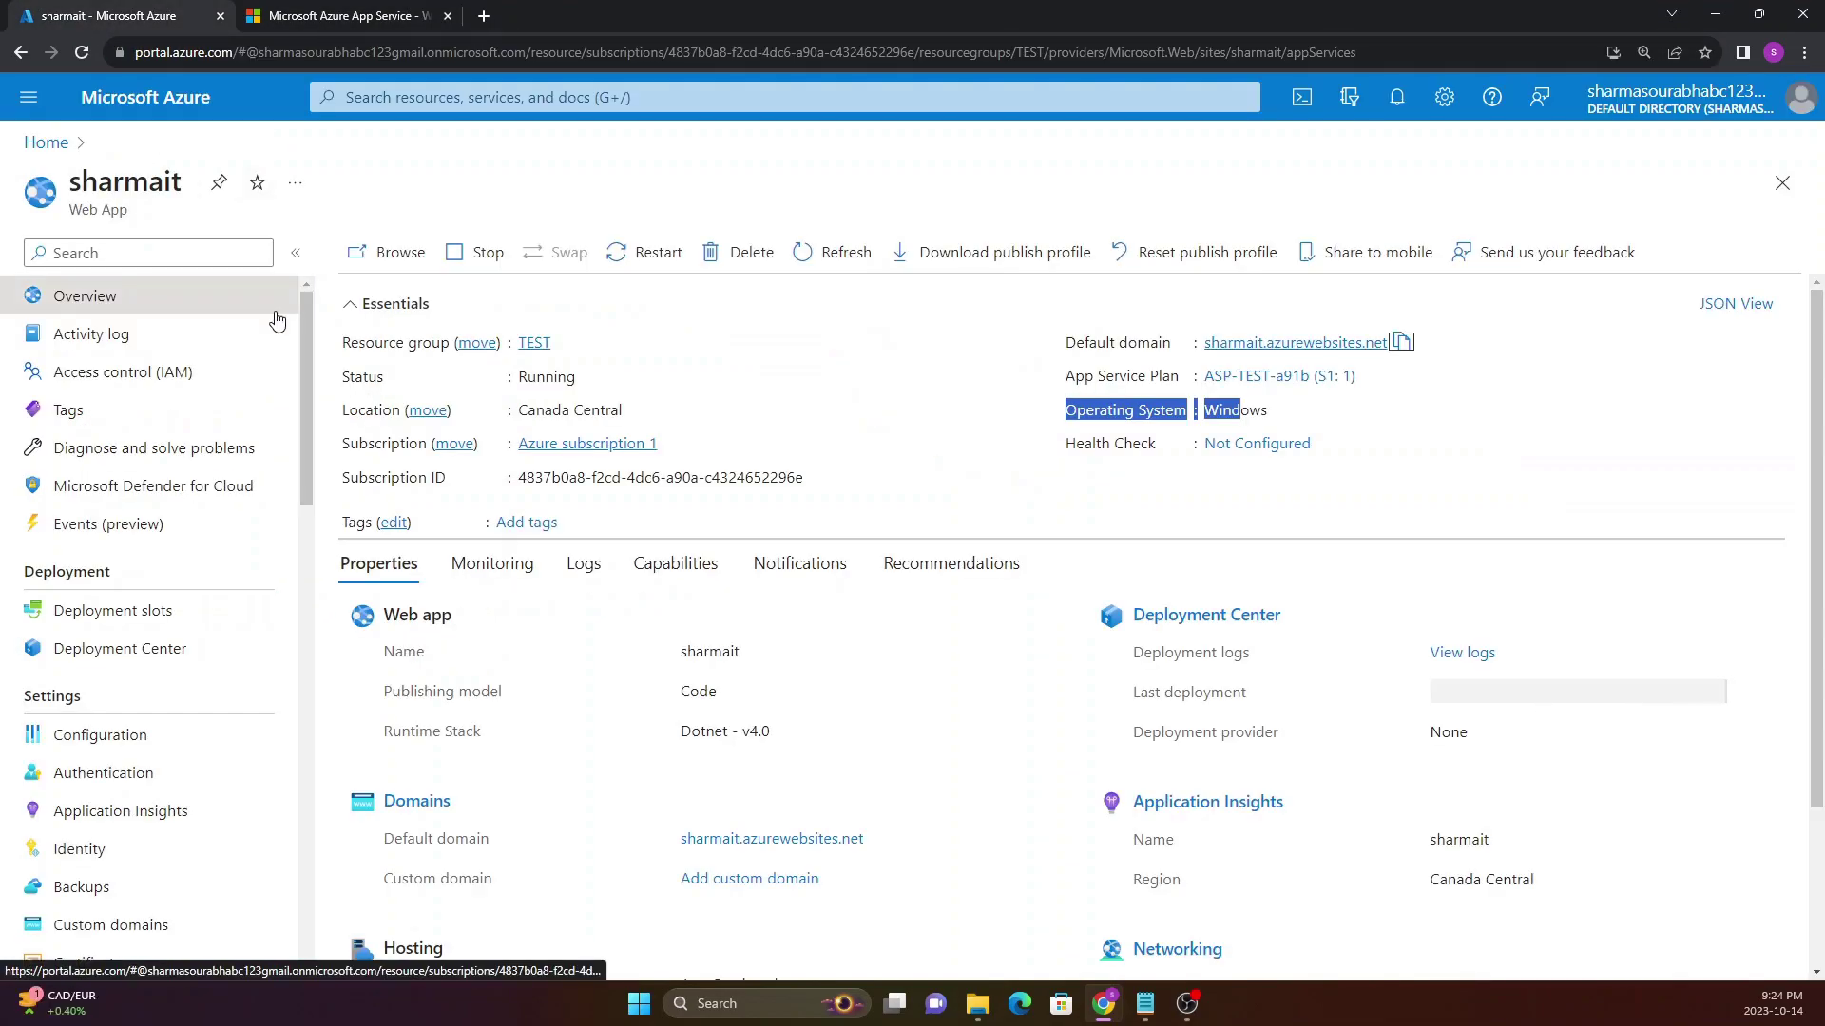
{"action": "left_click", "coordinate": [712, 349]}
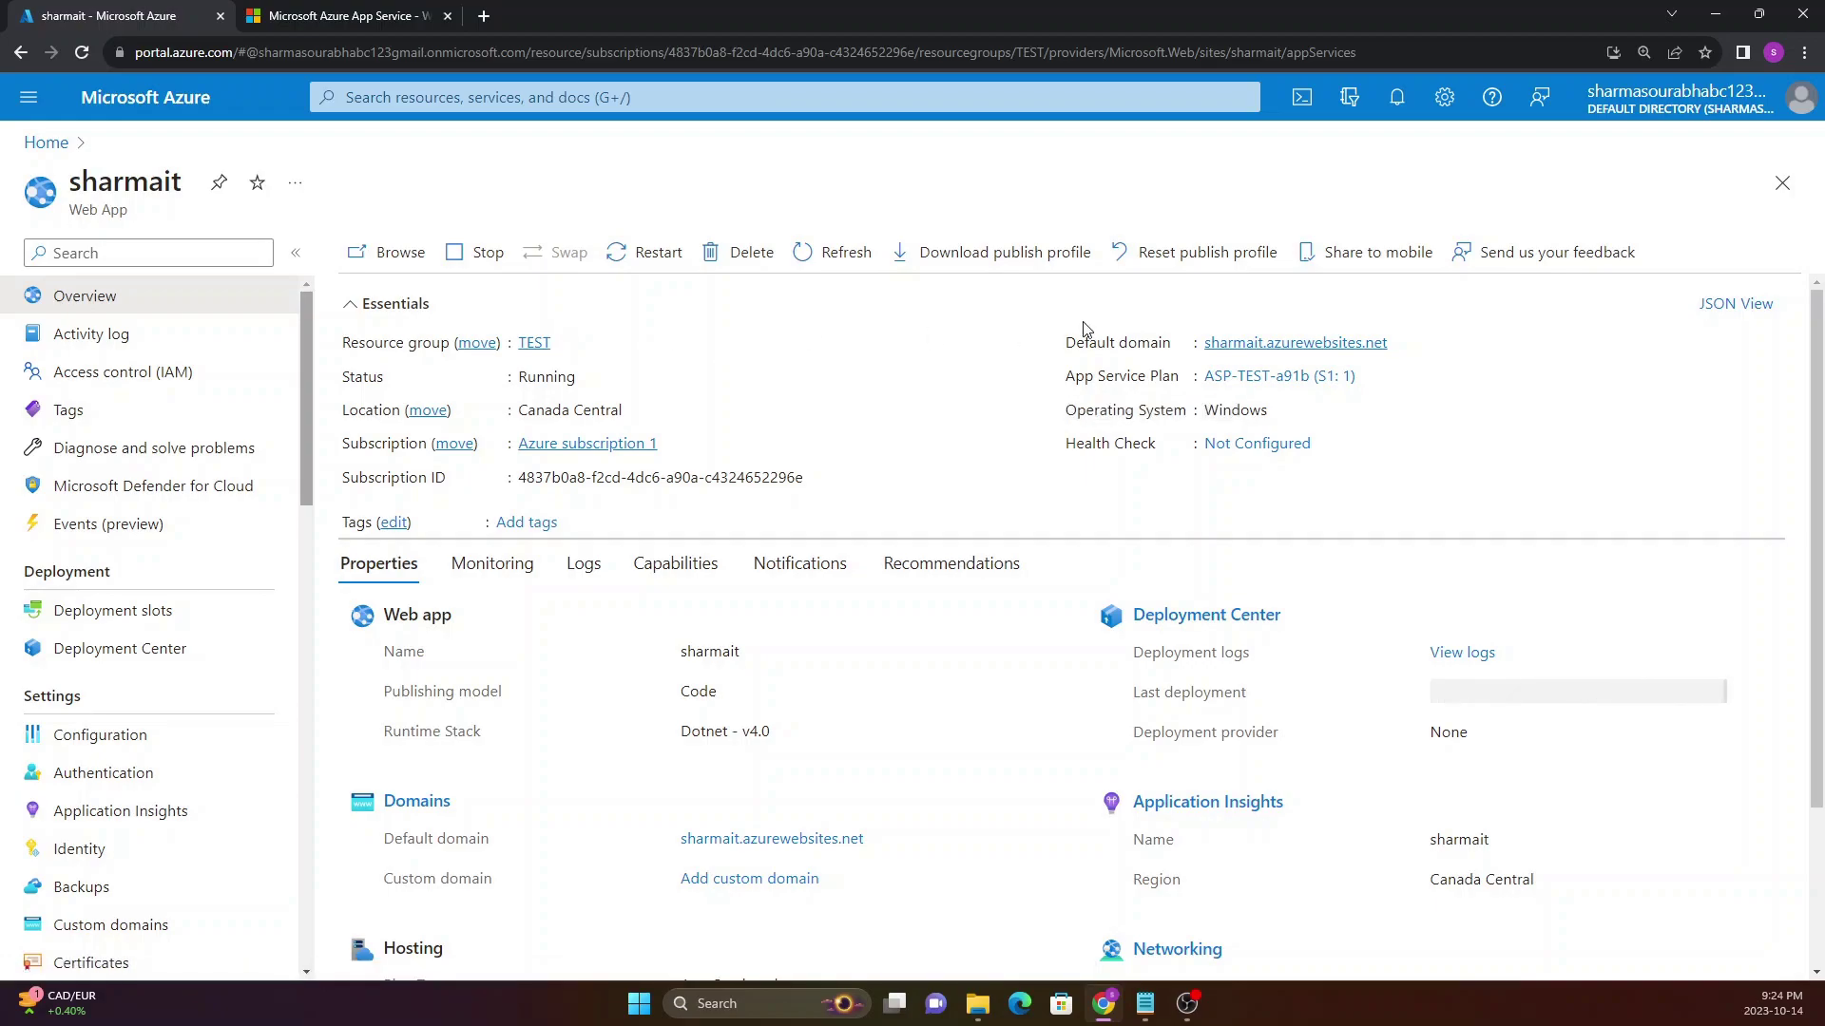
{"action": "left_click_drag", "start_coordinate": [1067, 341], "coordinate": [1175, 346]}
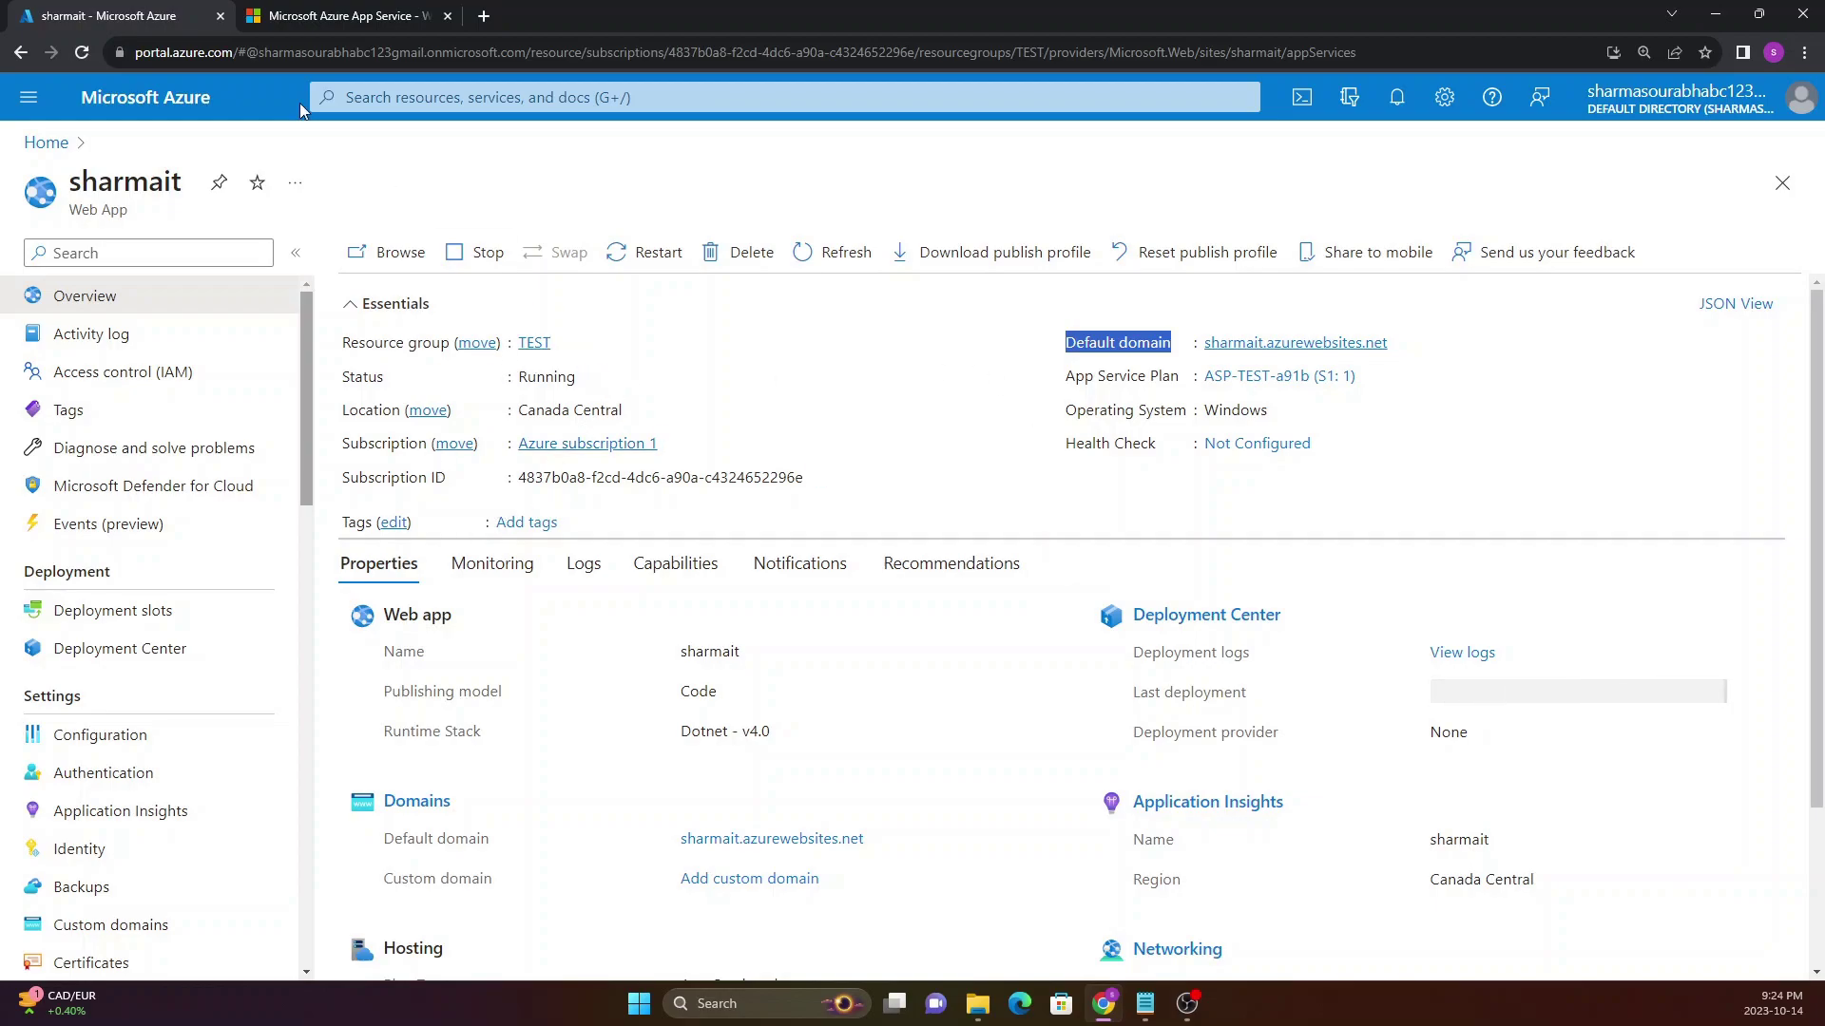
{"action": "left_click", "coordinate": [301, 11]}
{"action": "left_click_drag", "start_coordinate": [86, 273], "coordinate": [688, 269]}
{"action": "left_click", "coordinate": [492, 345]}
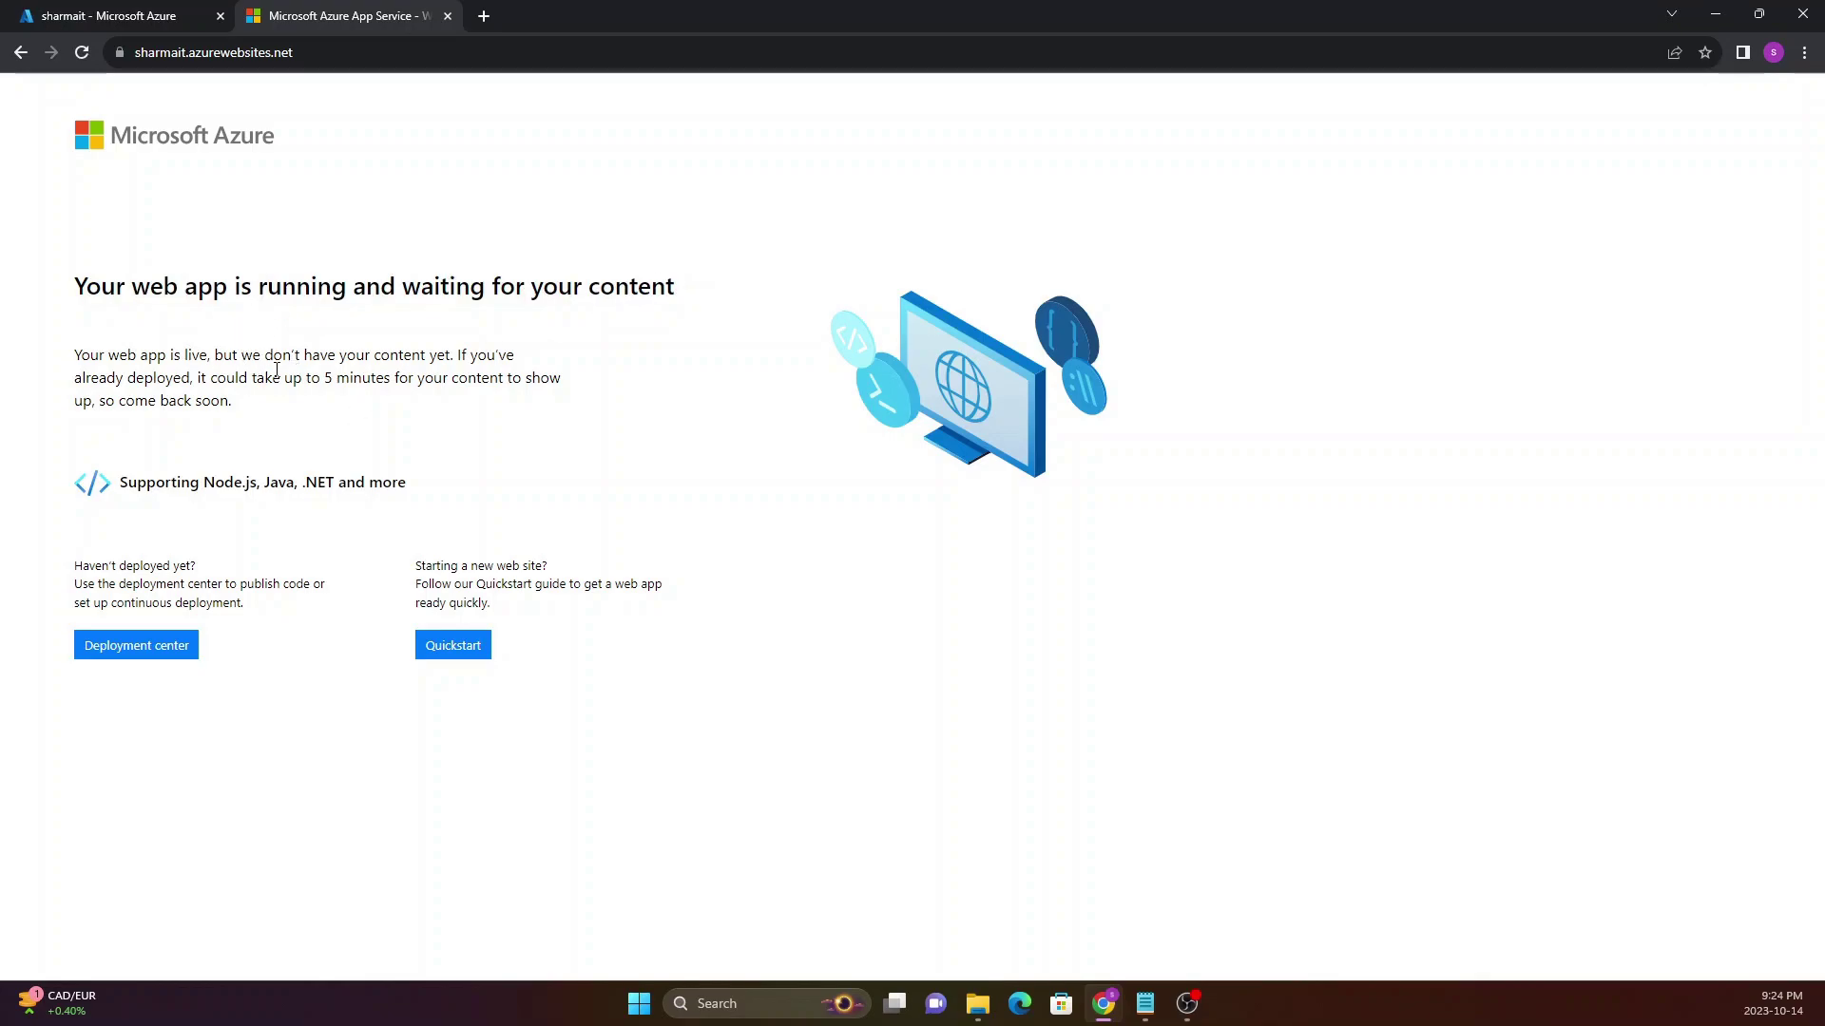
Launch the App Service Editor from the web app's development tools in the portal and open hostingstart.html in wwwroot
{"action": "left_click", "coordinate": [134, 13]}
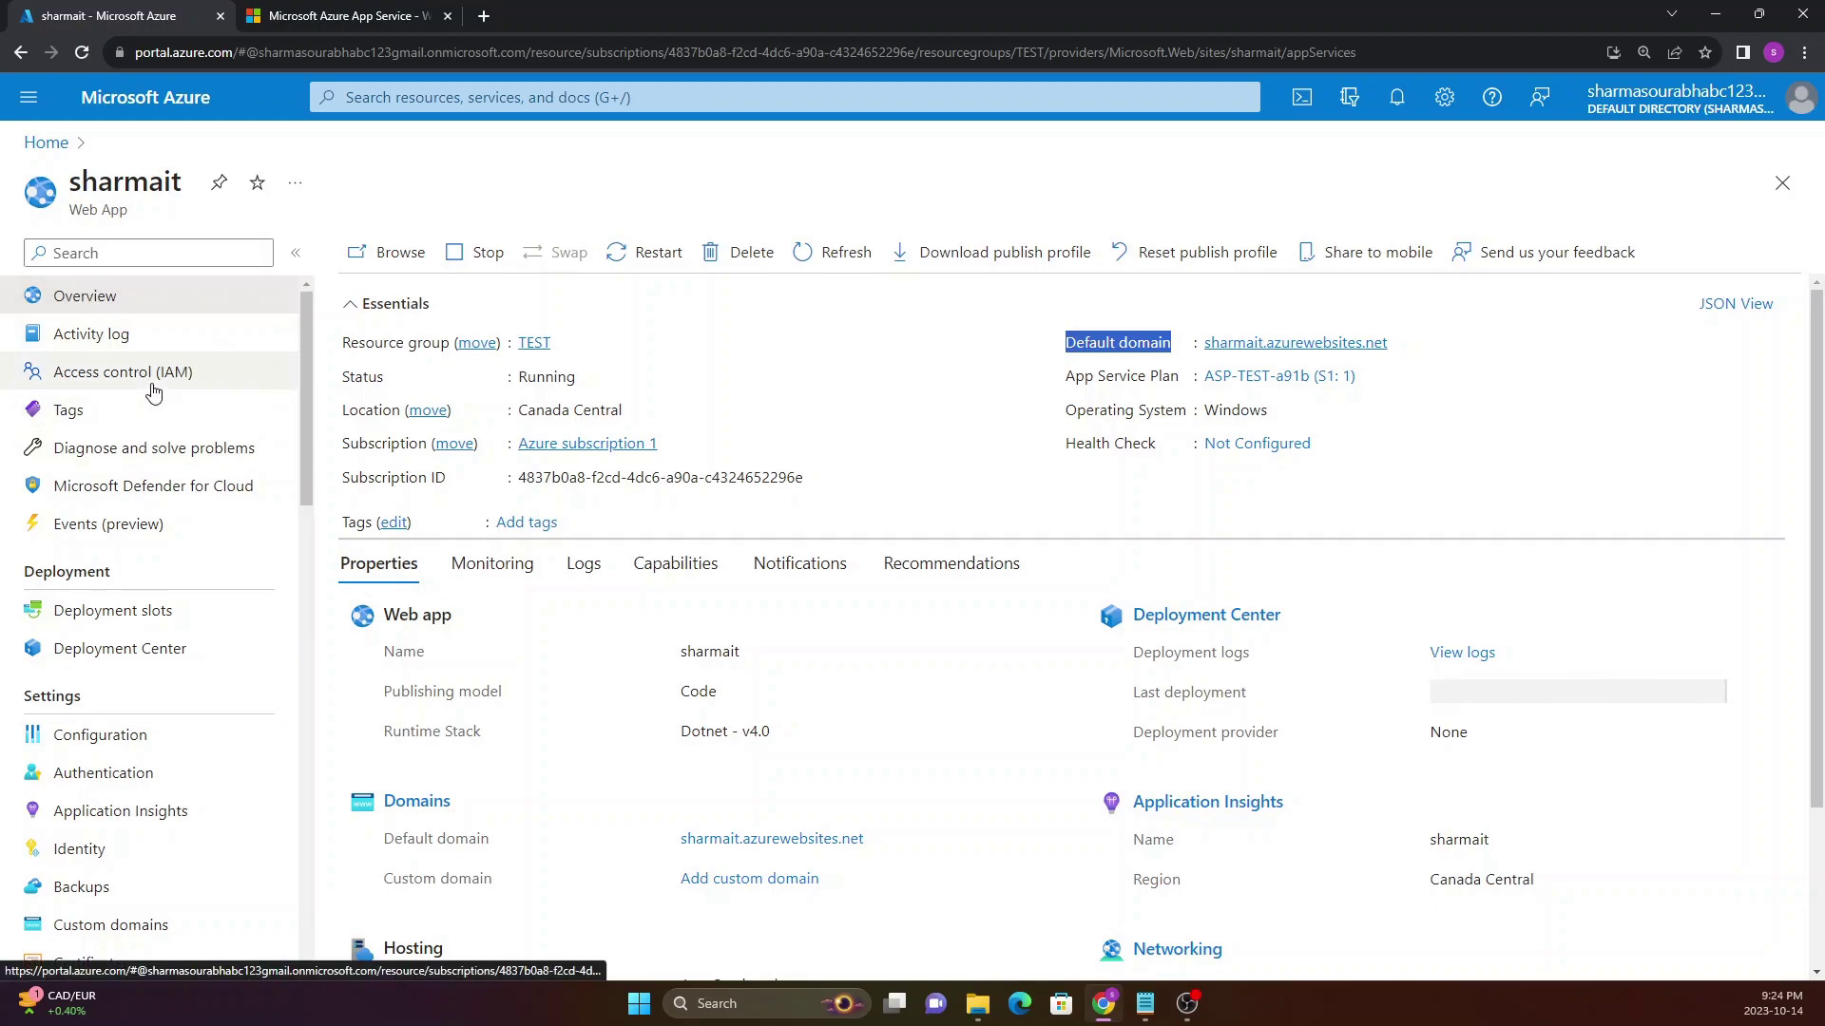
{"action": "scroll", "coordinate": [153, 392], "scroll_direction": "down", "scroll_amount": 3}
{"action": "scroll", "coordinate": [153, 392], "scroll_direction": "down", "scroll_amount": 4}
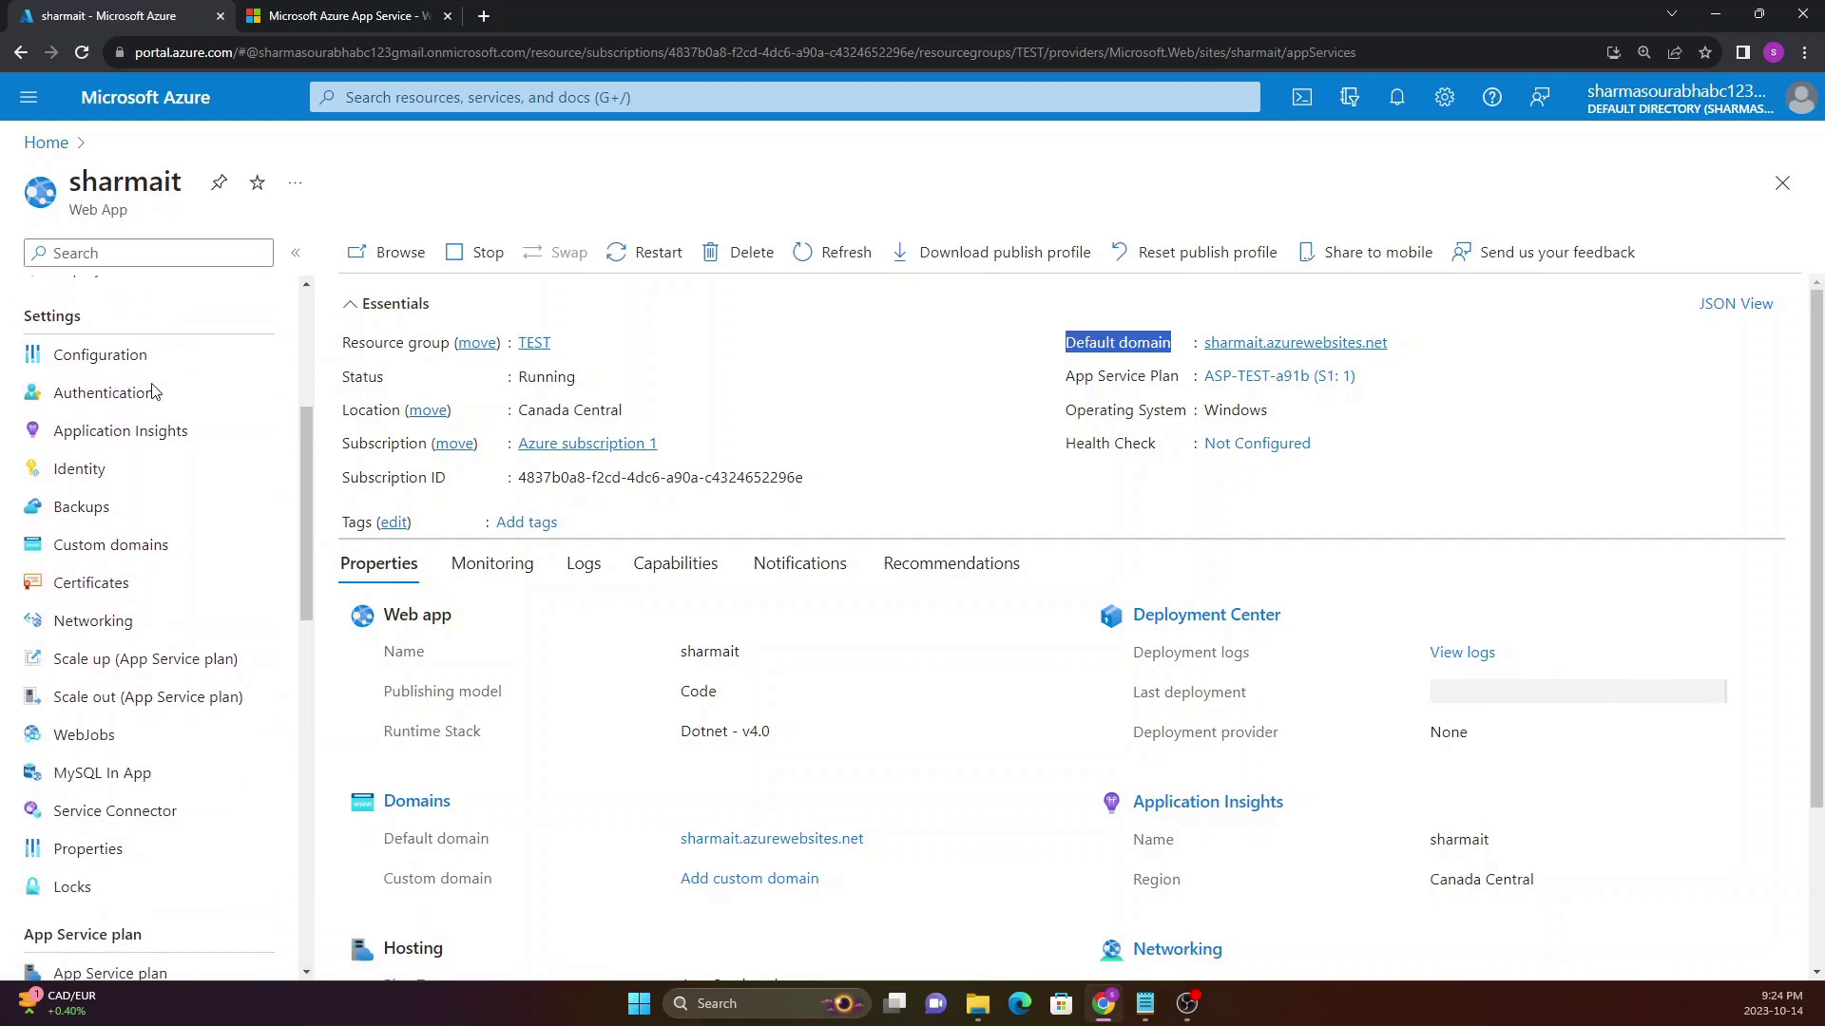
{"action": "scroll", "coordinate": [153, 392], "scroll_direction": "down", "scroll_amount": 4}
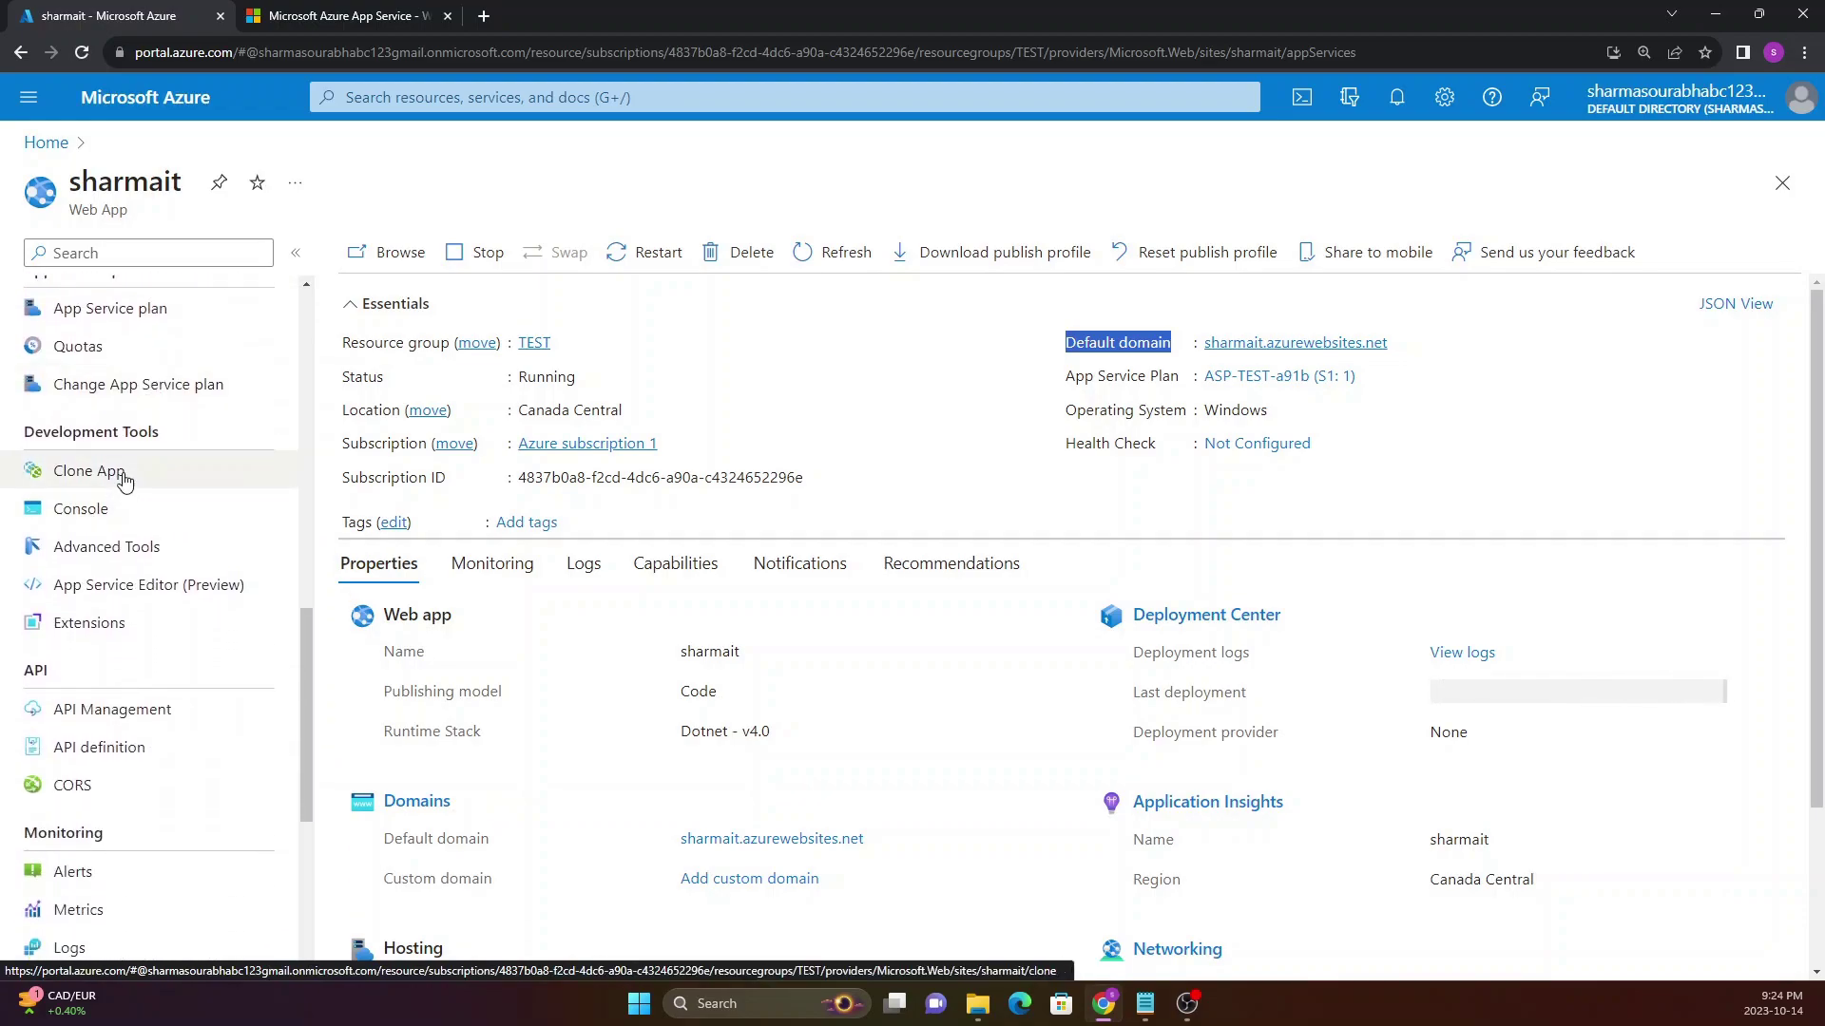
{"action": "left_click_drag", "start_coordinate": [25, 432], "coordinate": [125, 432]}
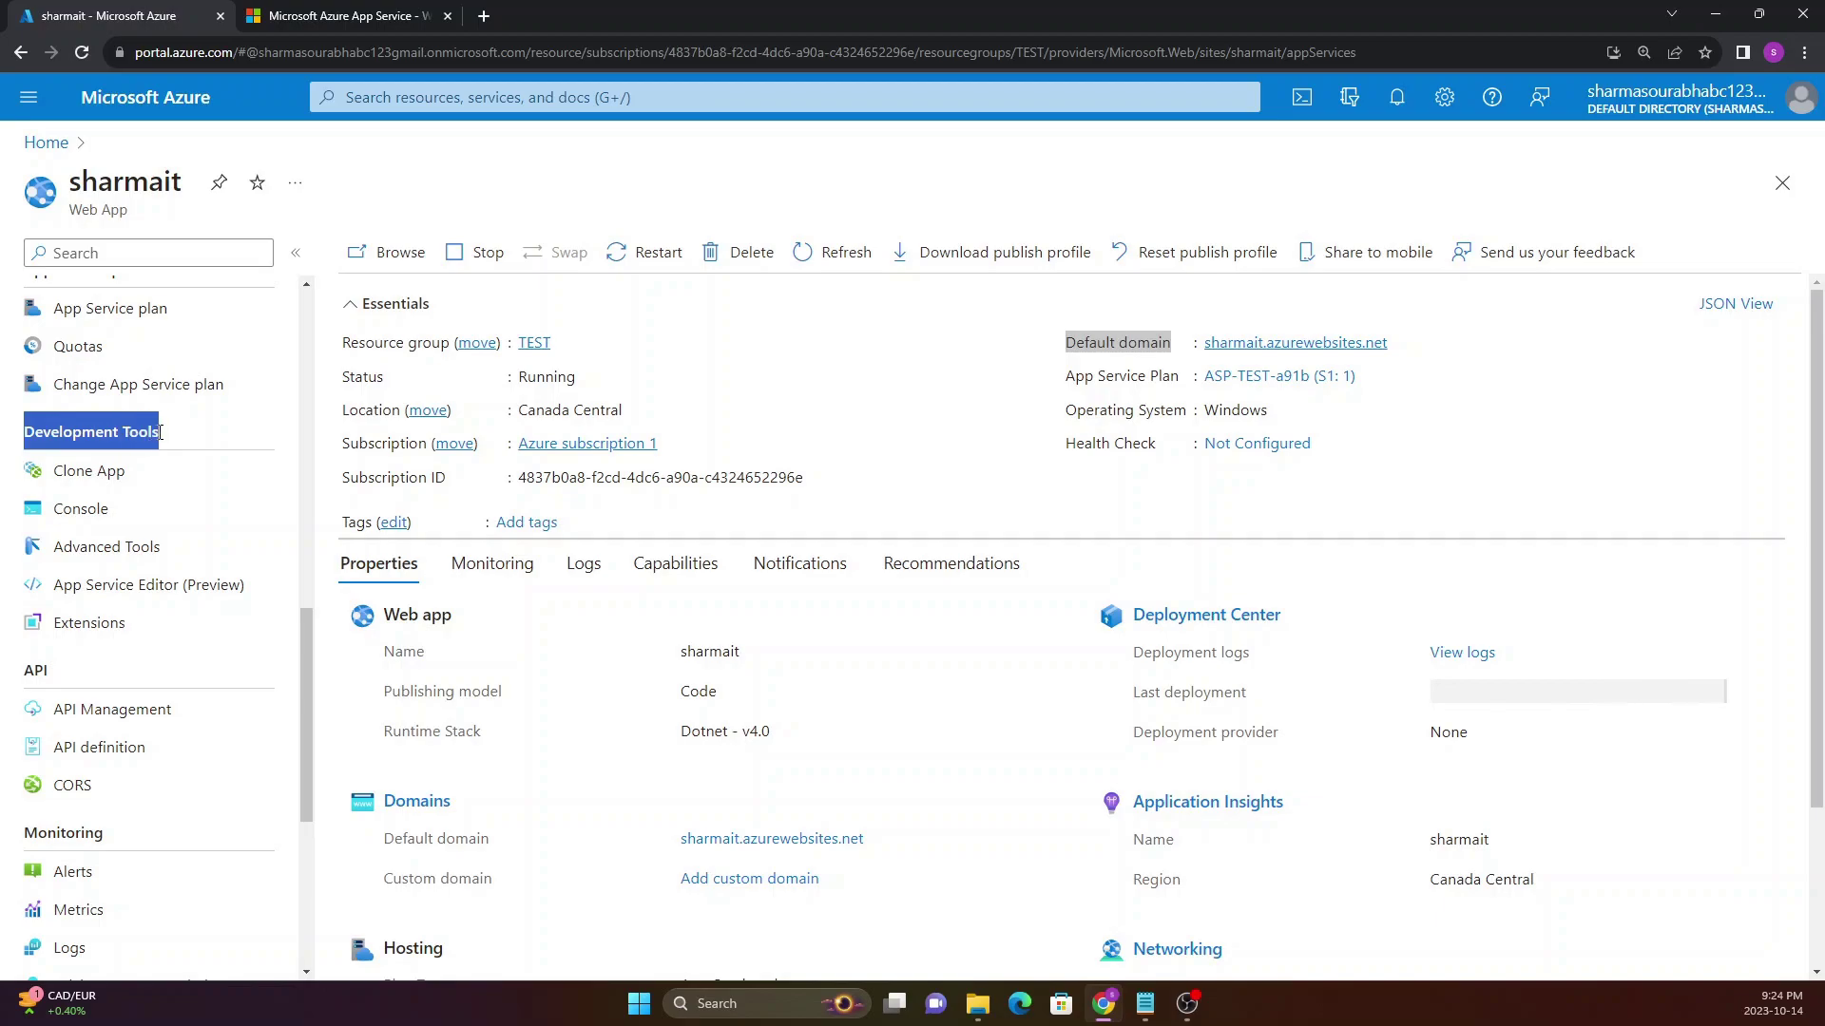
{"action": "left_click", "coordinate": [121, 432]}
{"action": "left_click_drag", "start_coordinate": [121, 432], "coordinate": [24, 432]}
{"action": "left_click", "coordinate": [27, 432]}
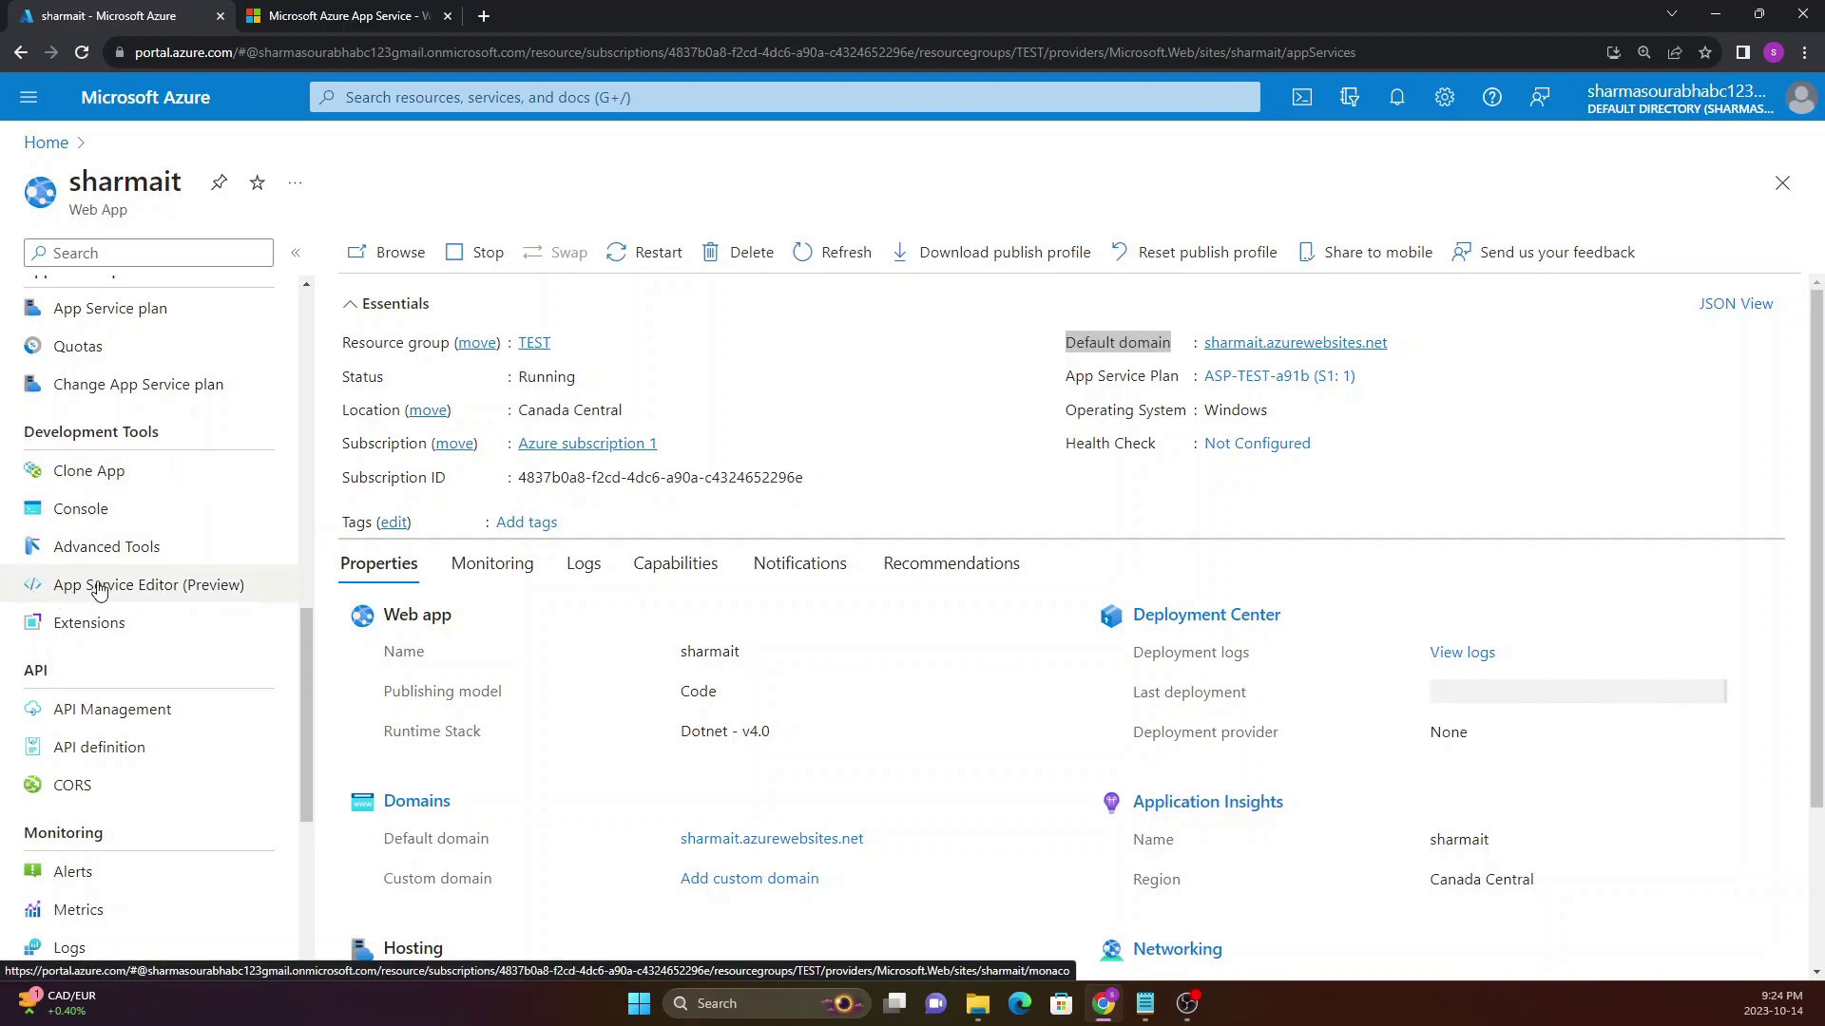
{"action": "left_click", "coordinate": [104, 587]}
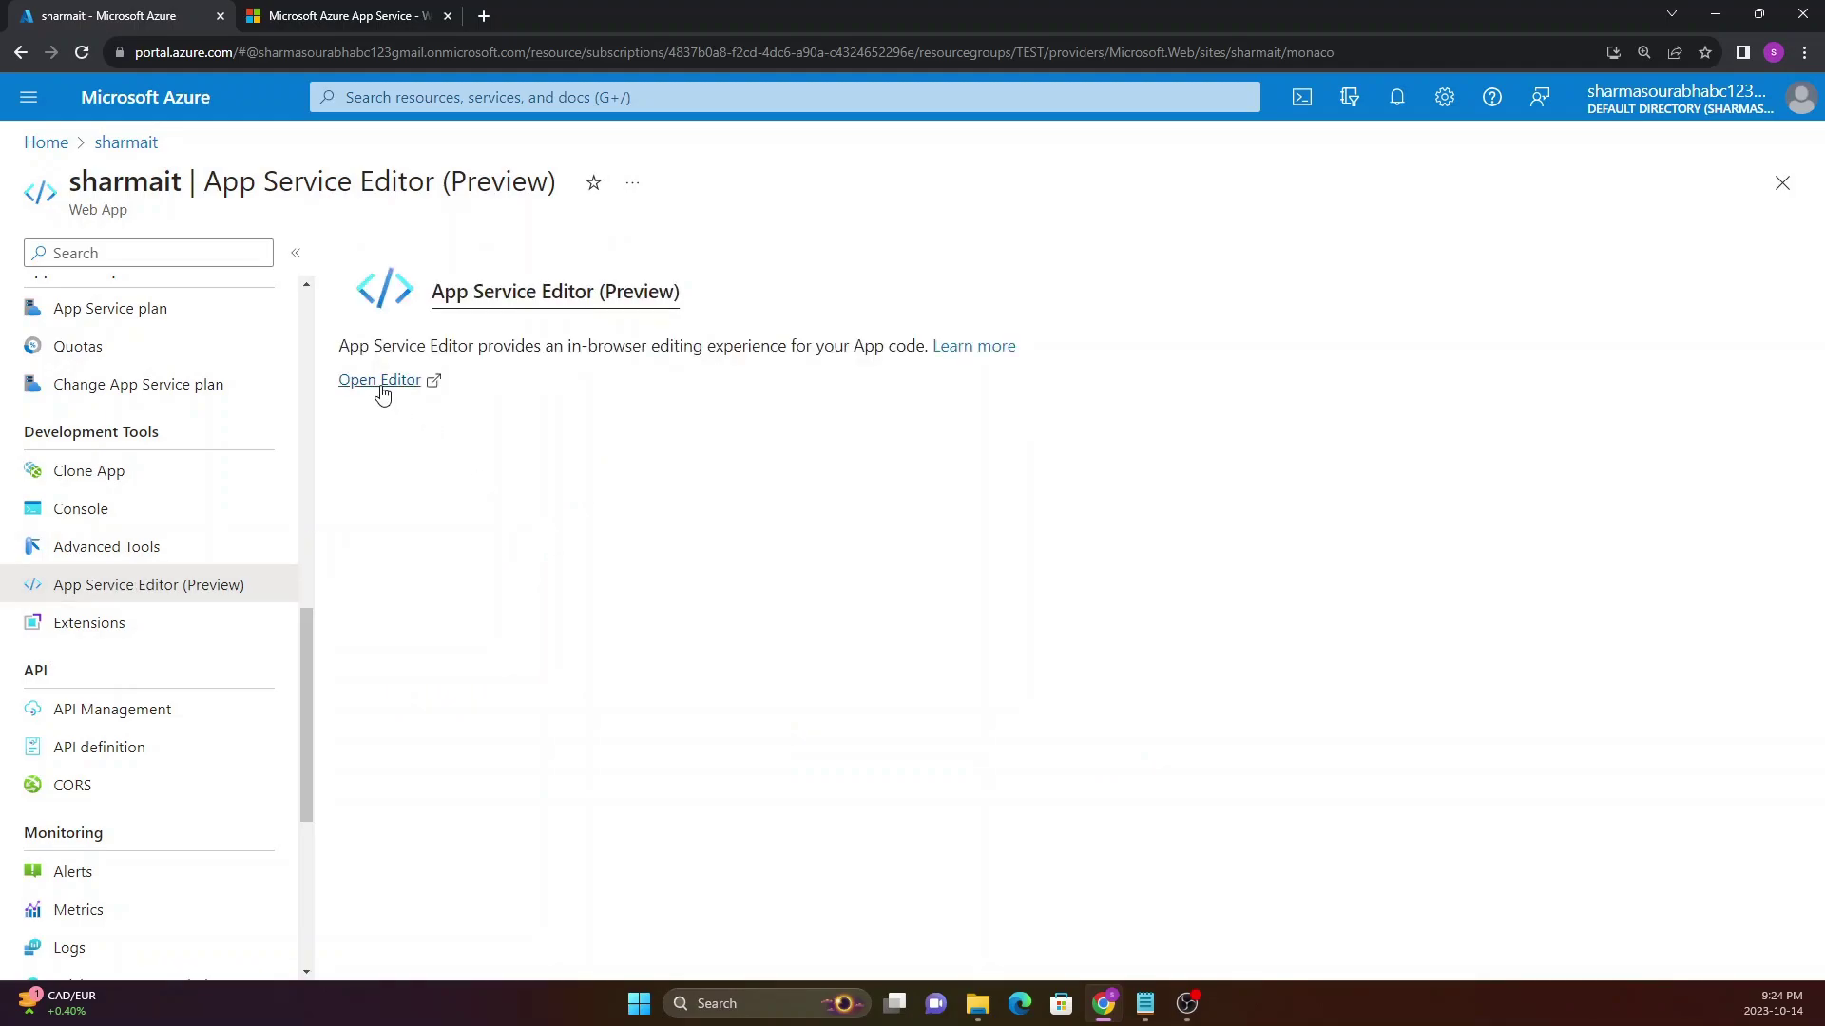
{"action": "left_click", "coordinate": [379, 381]}
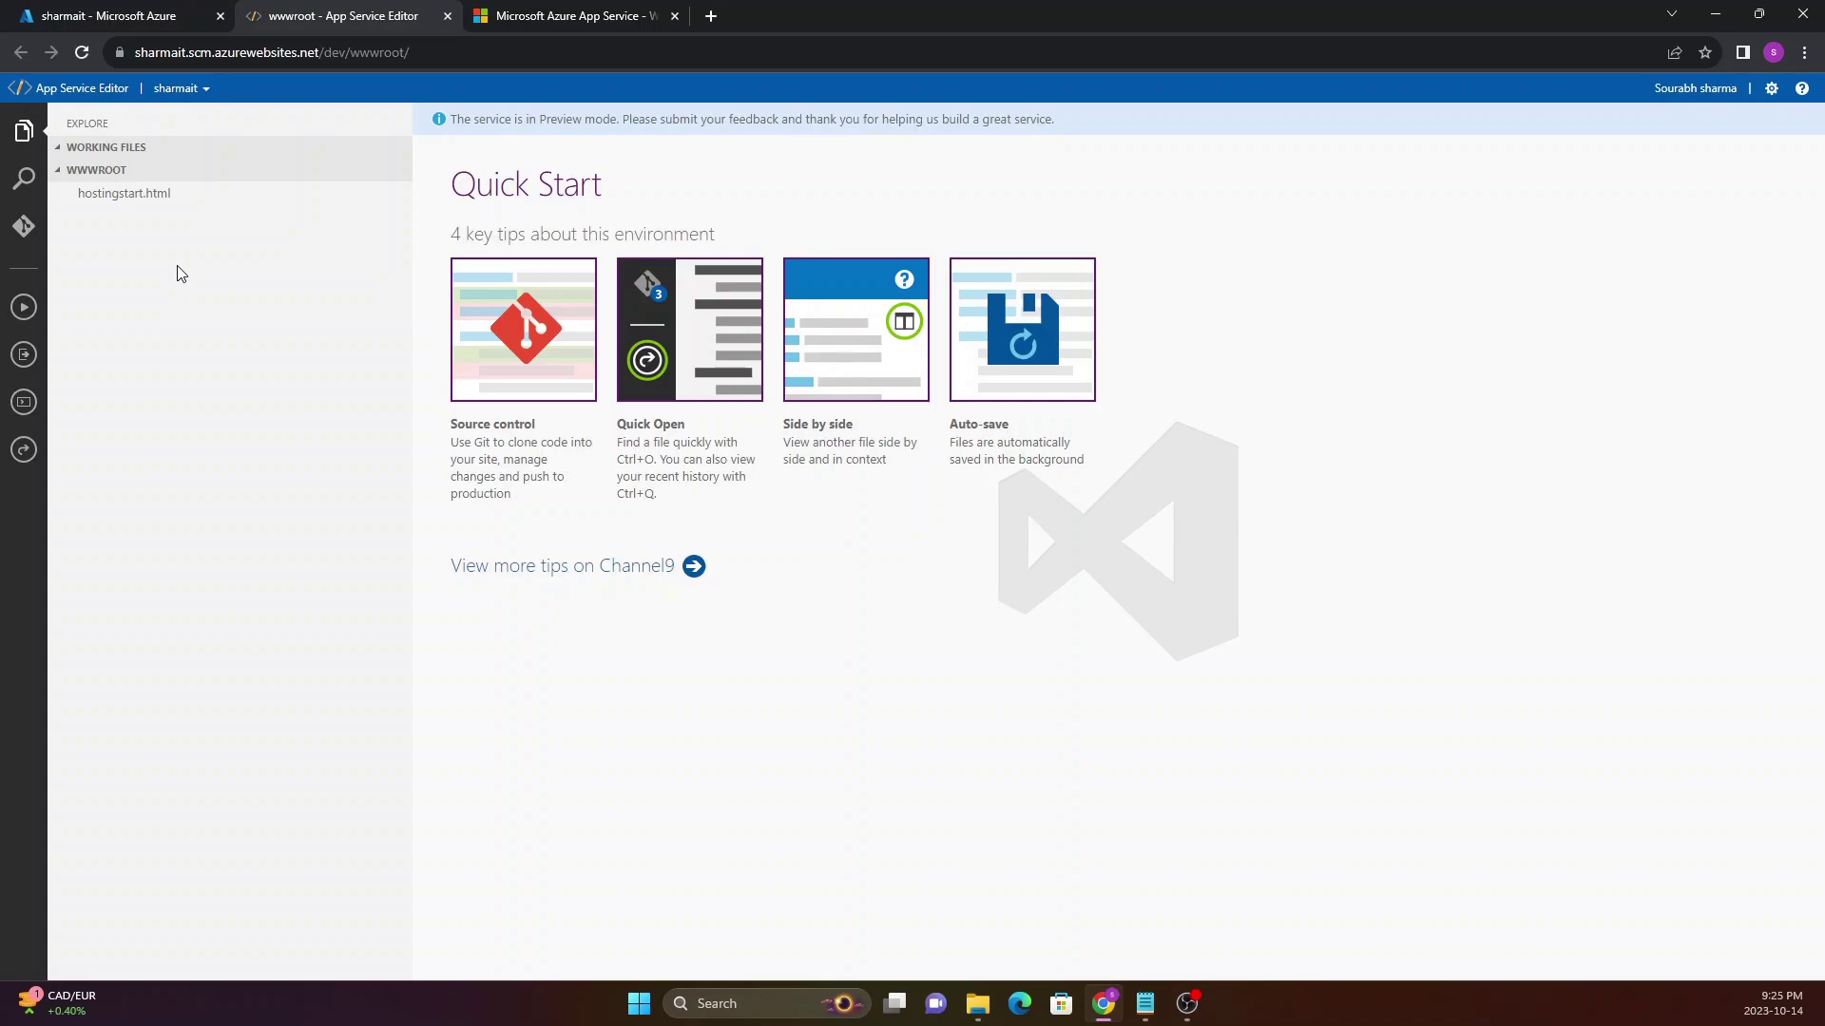
{"action": "left_click", "coordinate": [153, 207]}
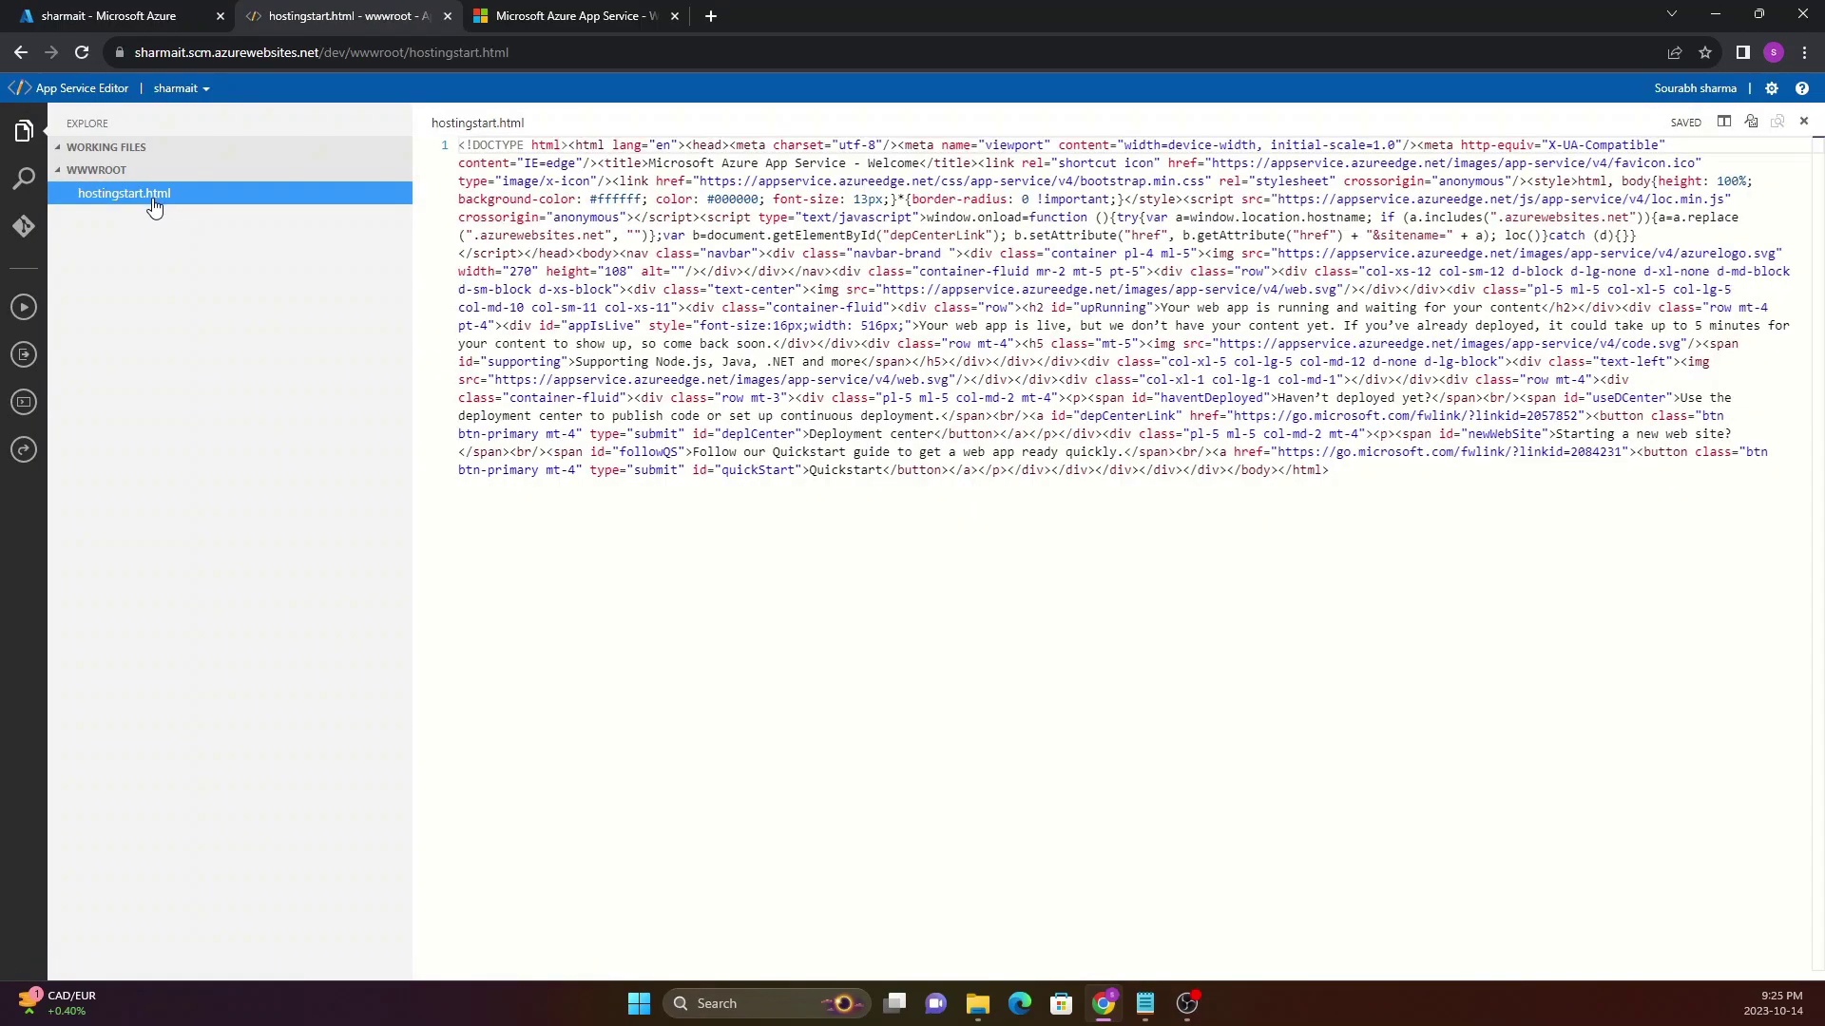
Try to create a new file named home.html in the wwwroot folder
{"action": "right_click", "coordinate": [121, 283]}
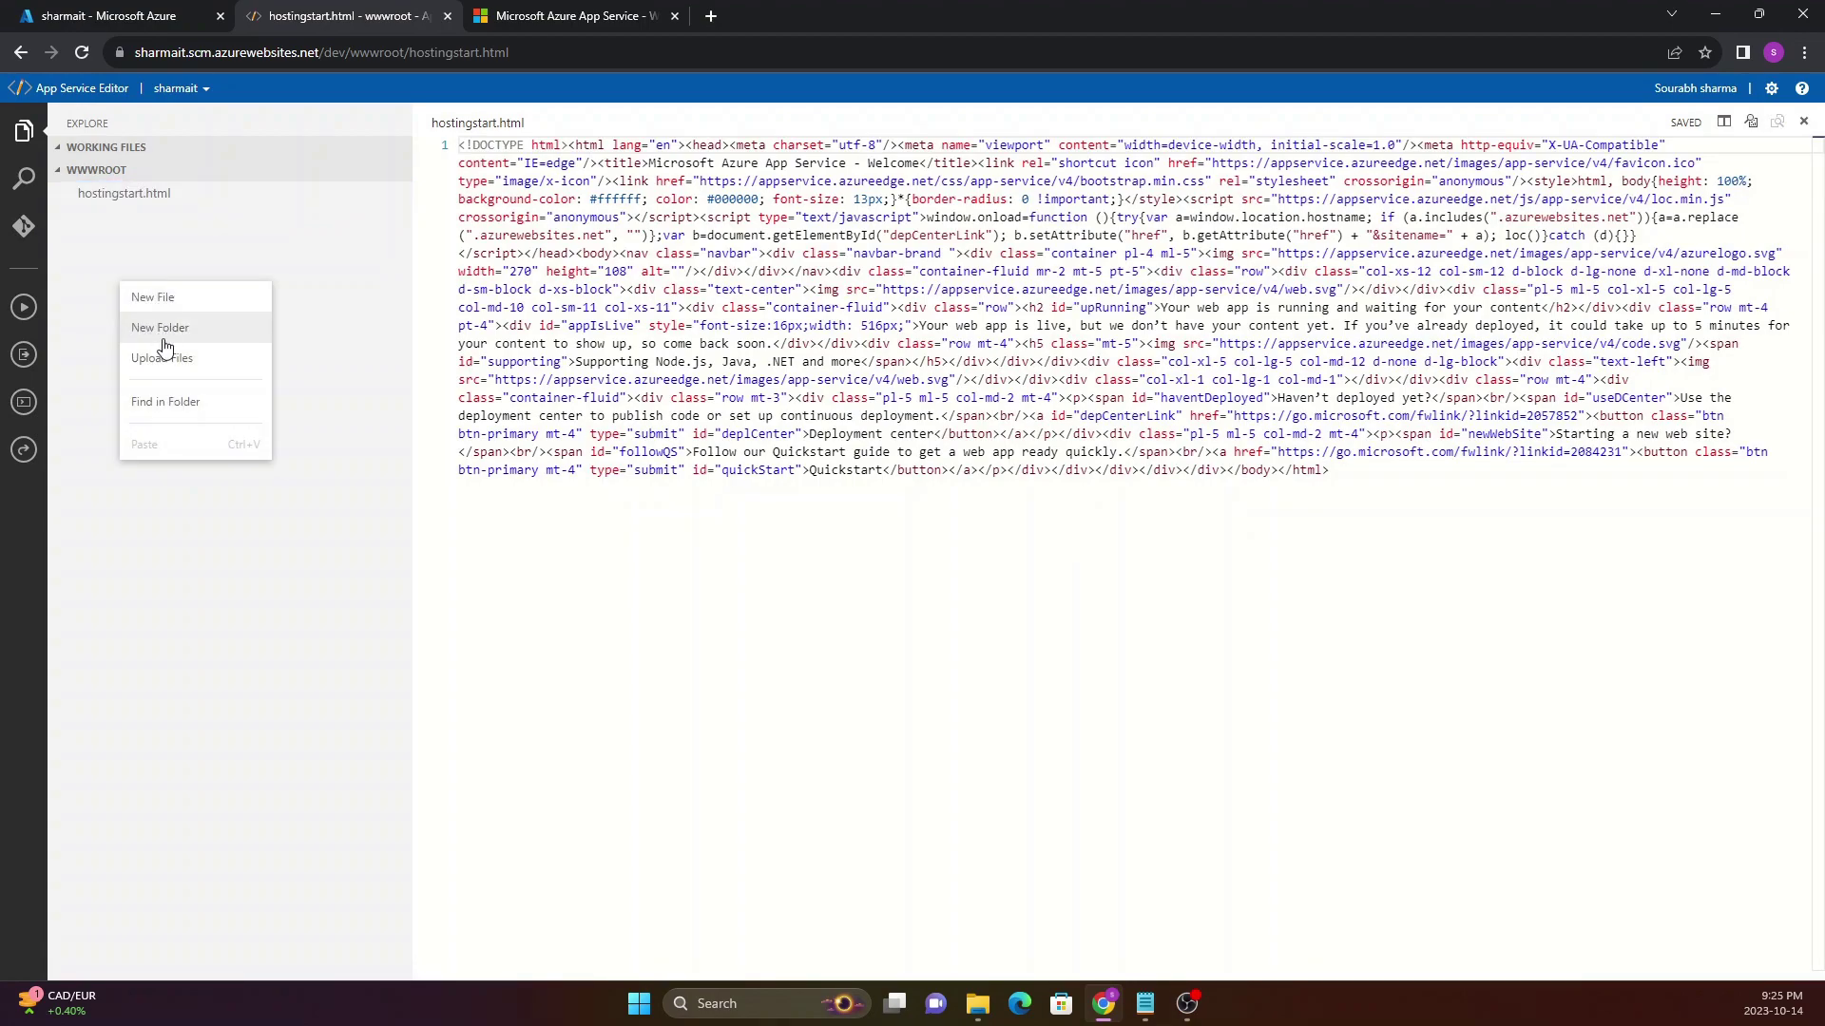
{"action": "left_click", "coordinate": [158, 311]}
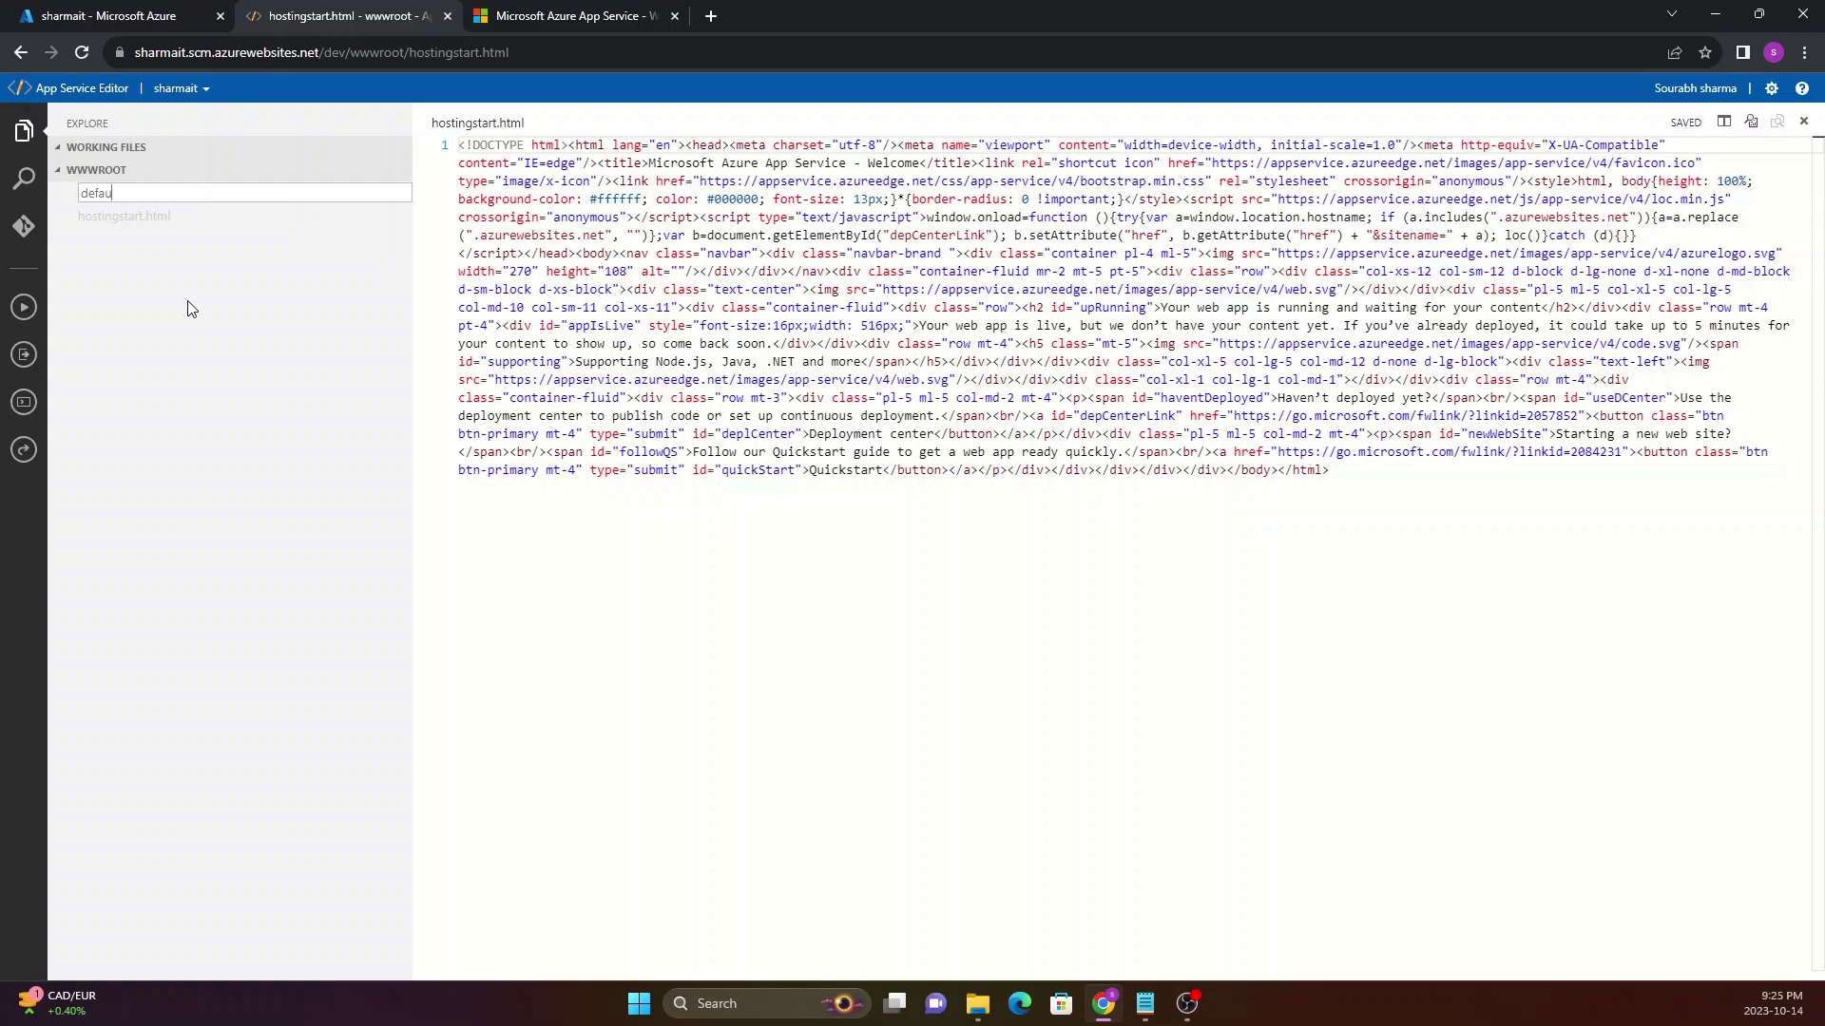
{"action": "type", "text": "def"}
{"action": "key", "text": "BackSpace"}
{"action": "key", "text": "BackSpace"}
{"action": "key", "text": "BackSpace"}
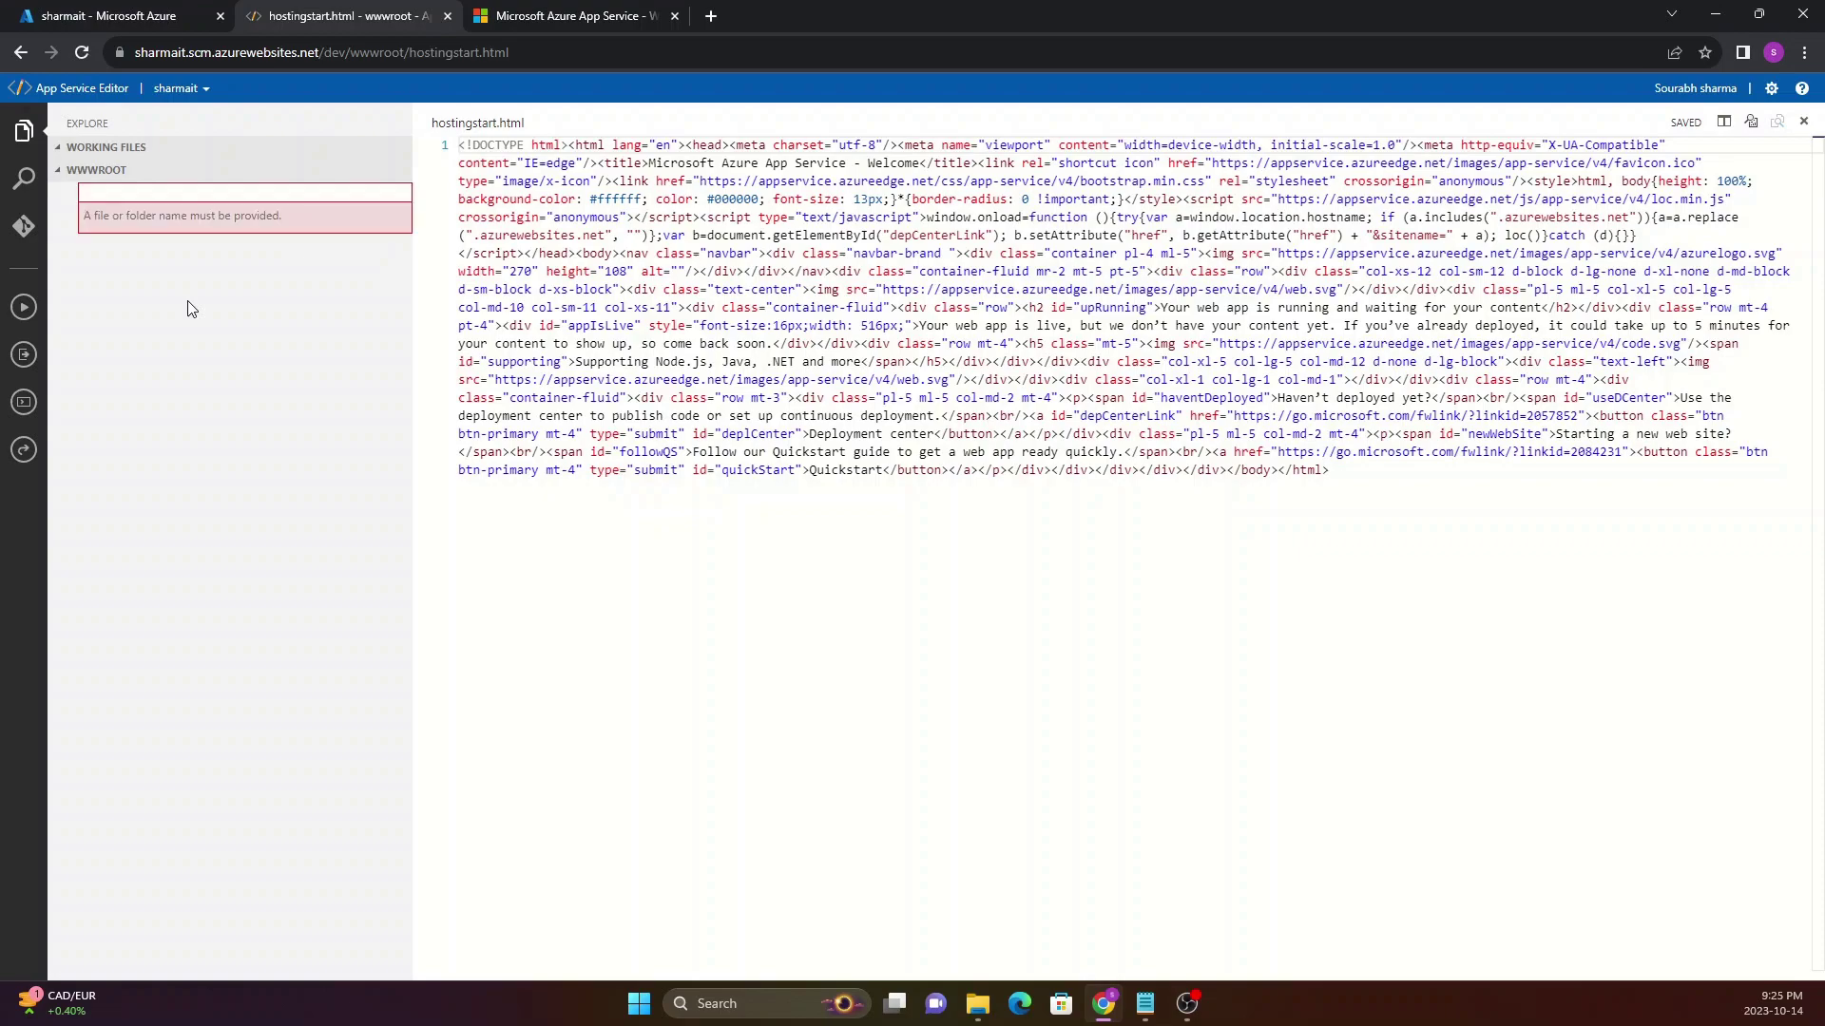
{"action": "type", "text": "home.html"}
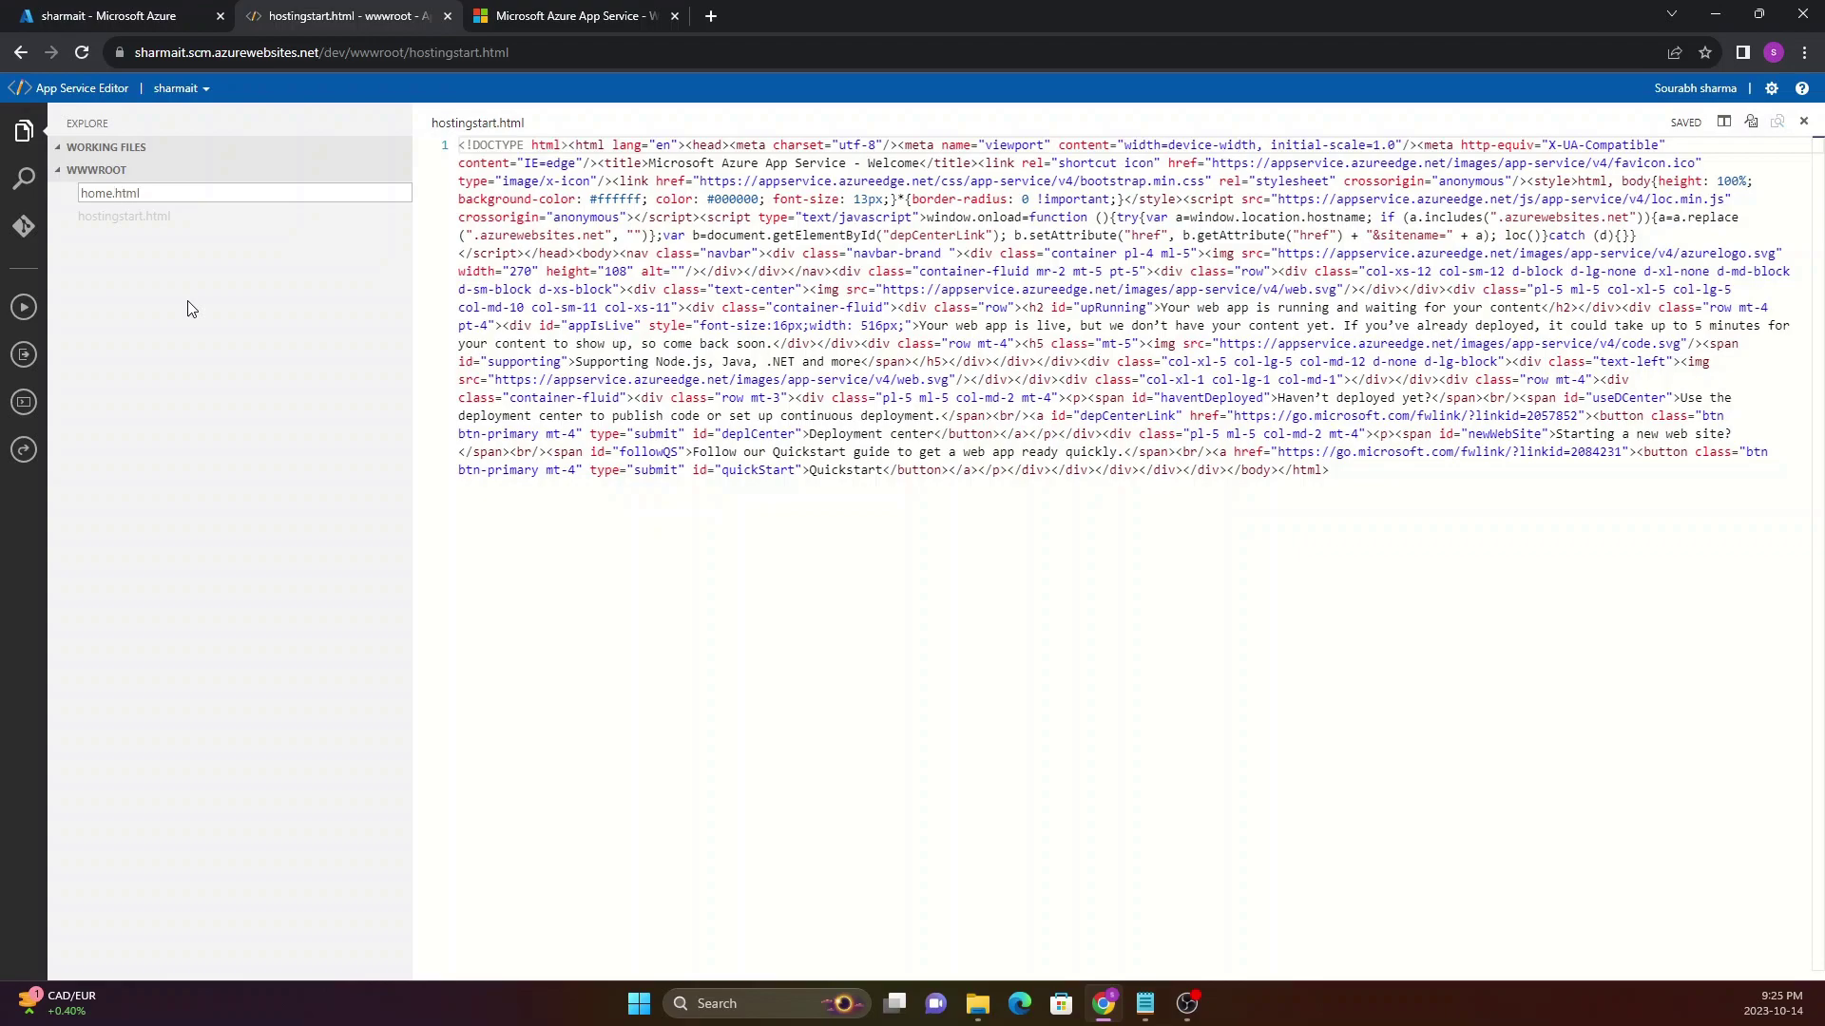
{"action": "key", "text": "Return"}
{"action": "left_click", "coordinate": [133, 199]}
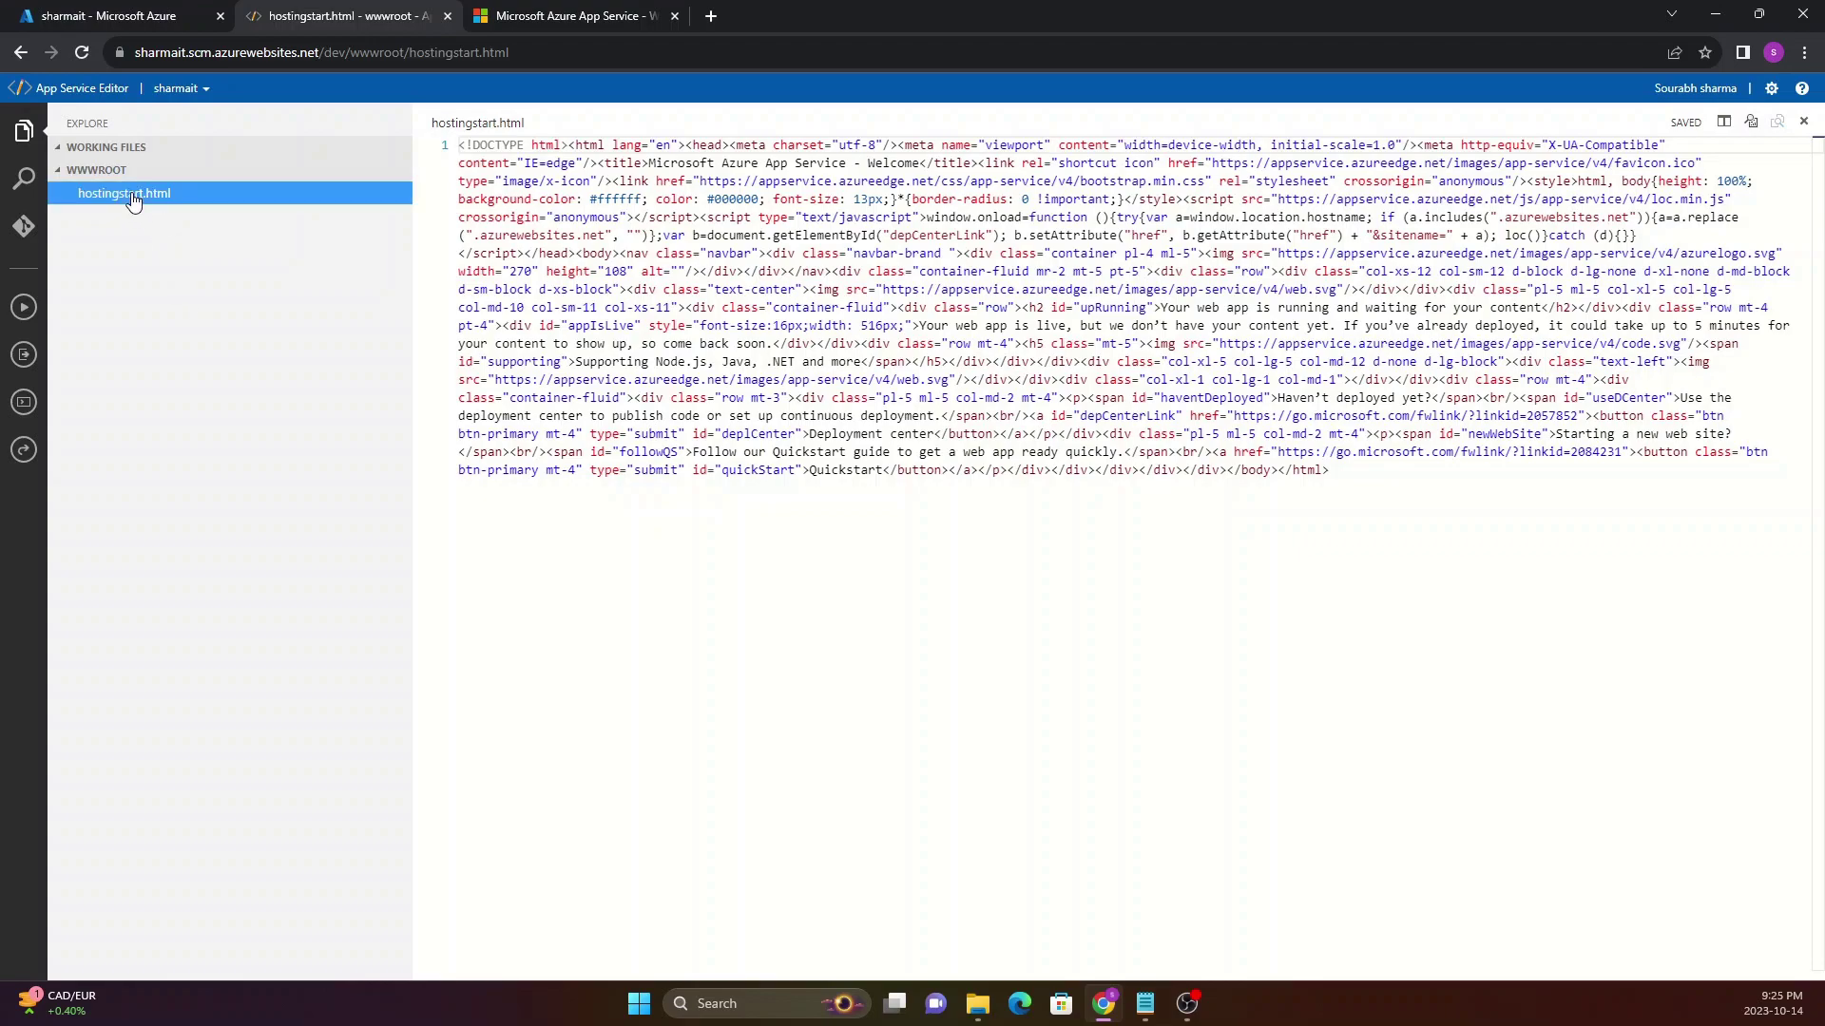
Try to rename hostingstart.html in the wwwroot folder to home.html
{"action": "right_click", "coordinate": [100, 231]}
{"action": "left_click", "coordinate": [93, 181]}
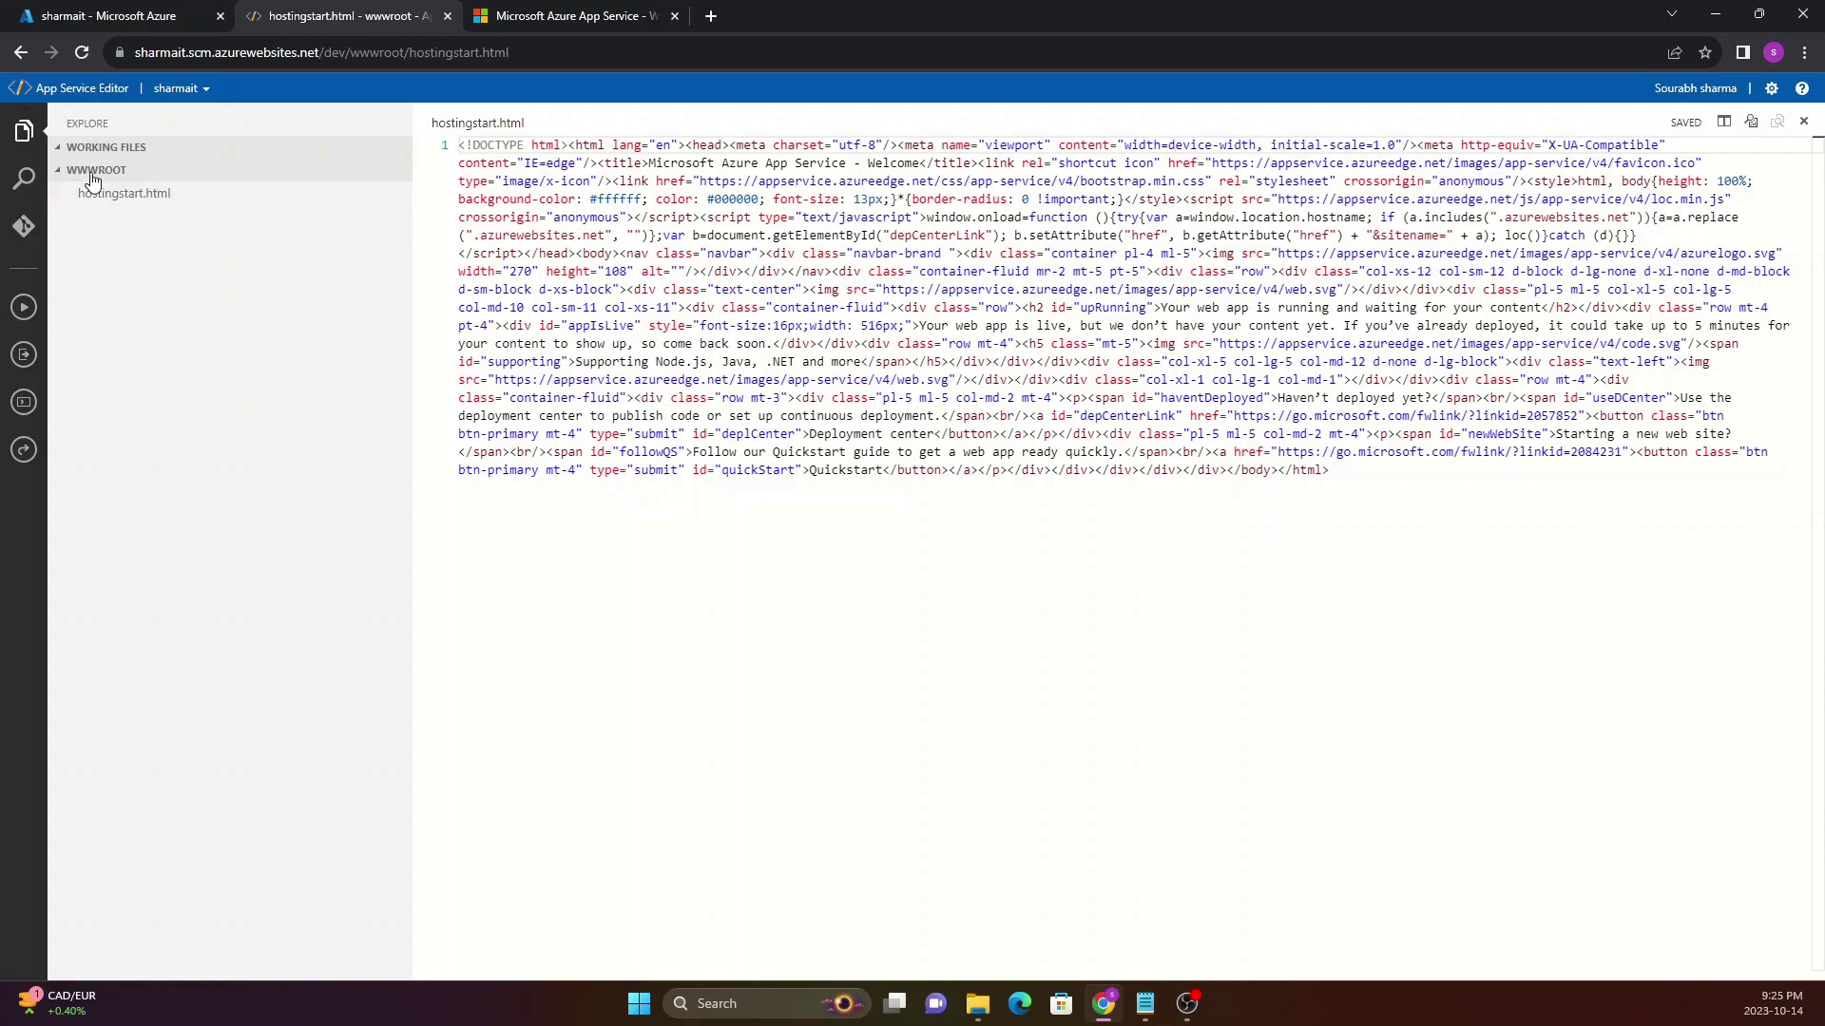
{"action": "right_click", "coordinate": [93, 175]}
{"action": "left_click", "coordinate": [95, 177]}
{"action": "left_click", "coordinate": [114, 207]}
{"action": "right_click", "coordinate": [115, 205]}
{"action": "left_click", "coordinate": [152, 367]}
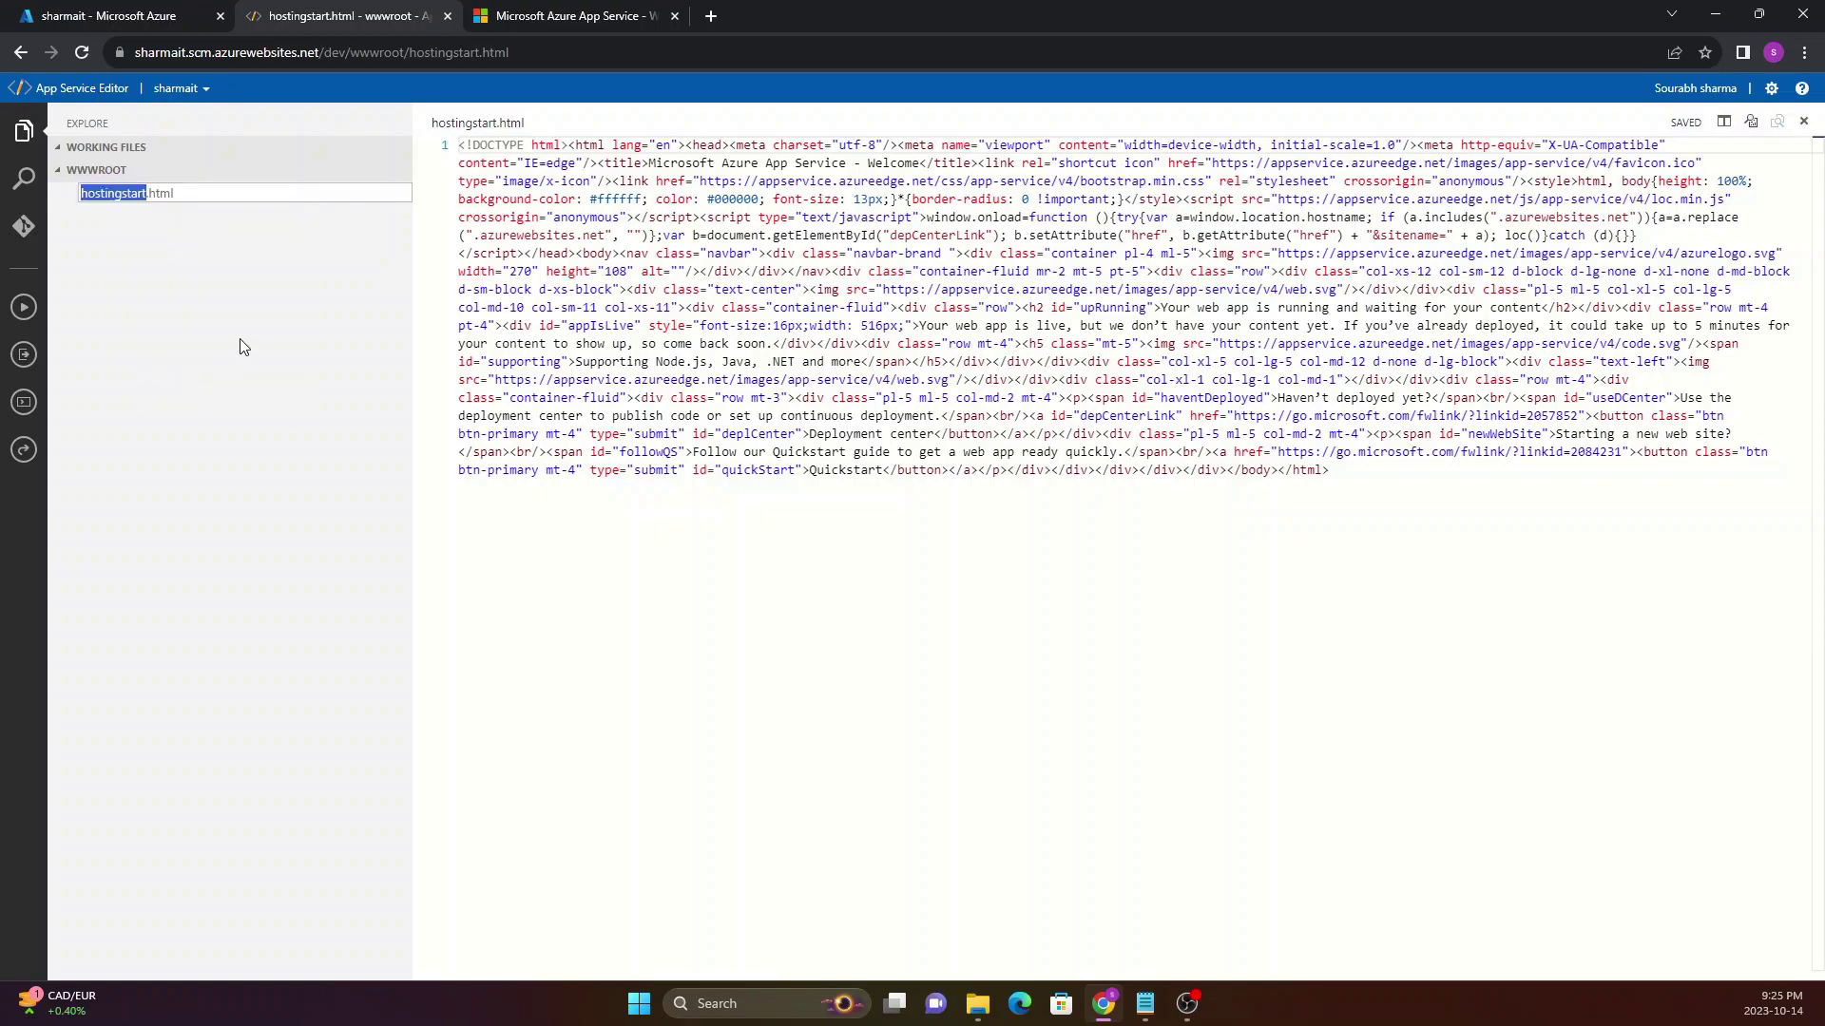
{"action": "type", "text": "home"}
{"action": "key", "text": "Return"}
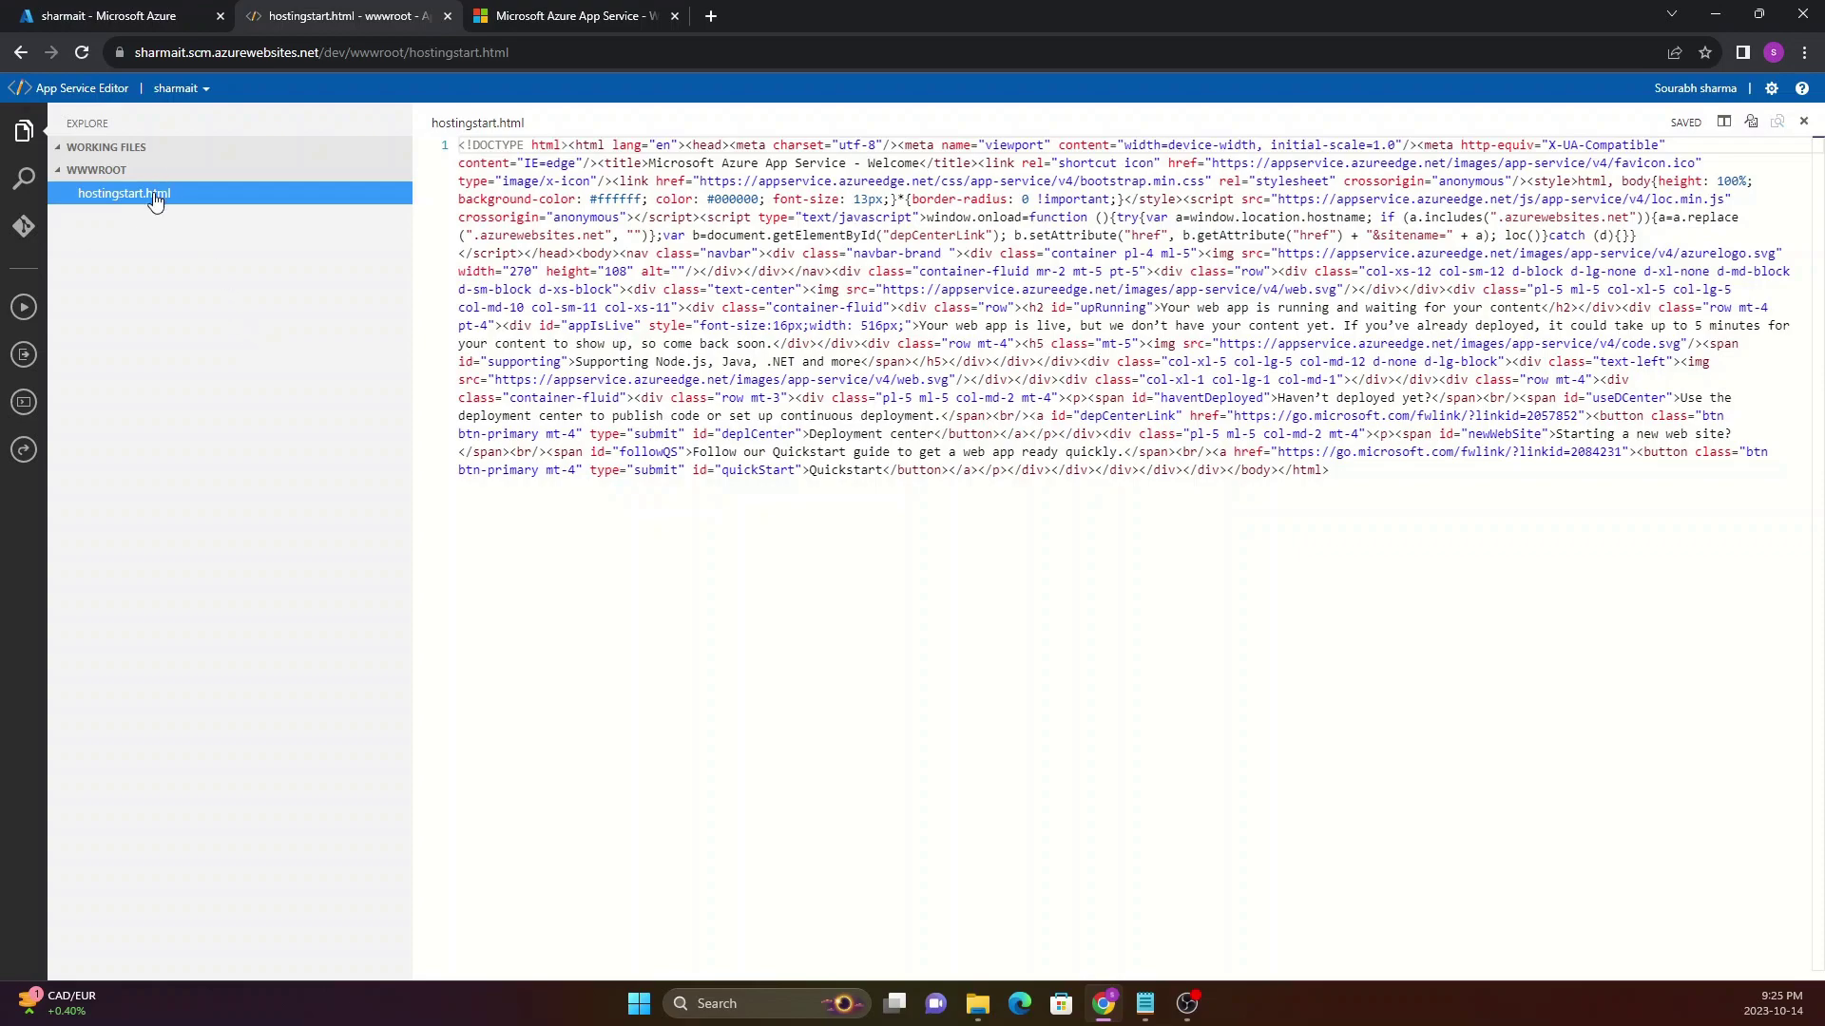
Delete all the existing HTML code from hostingstart.html
{"action": "left_click", "coordinate": [885, 513]}
{"action": "key", "text": "ctrl+a"}
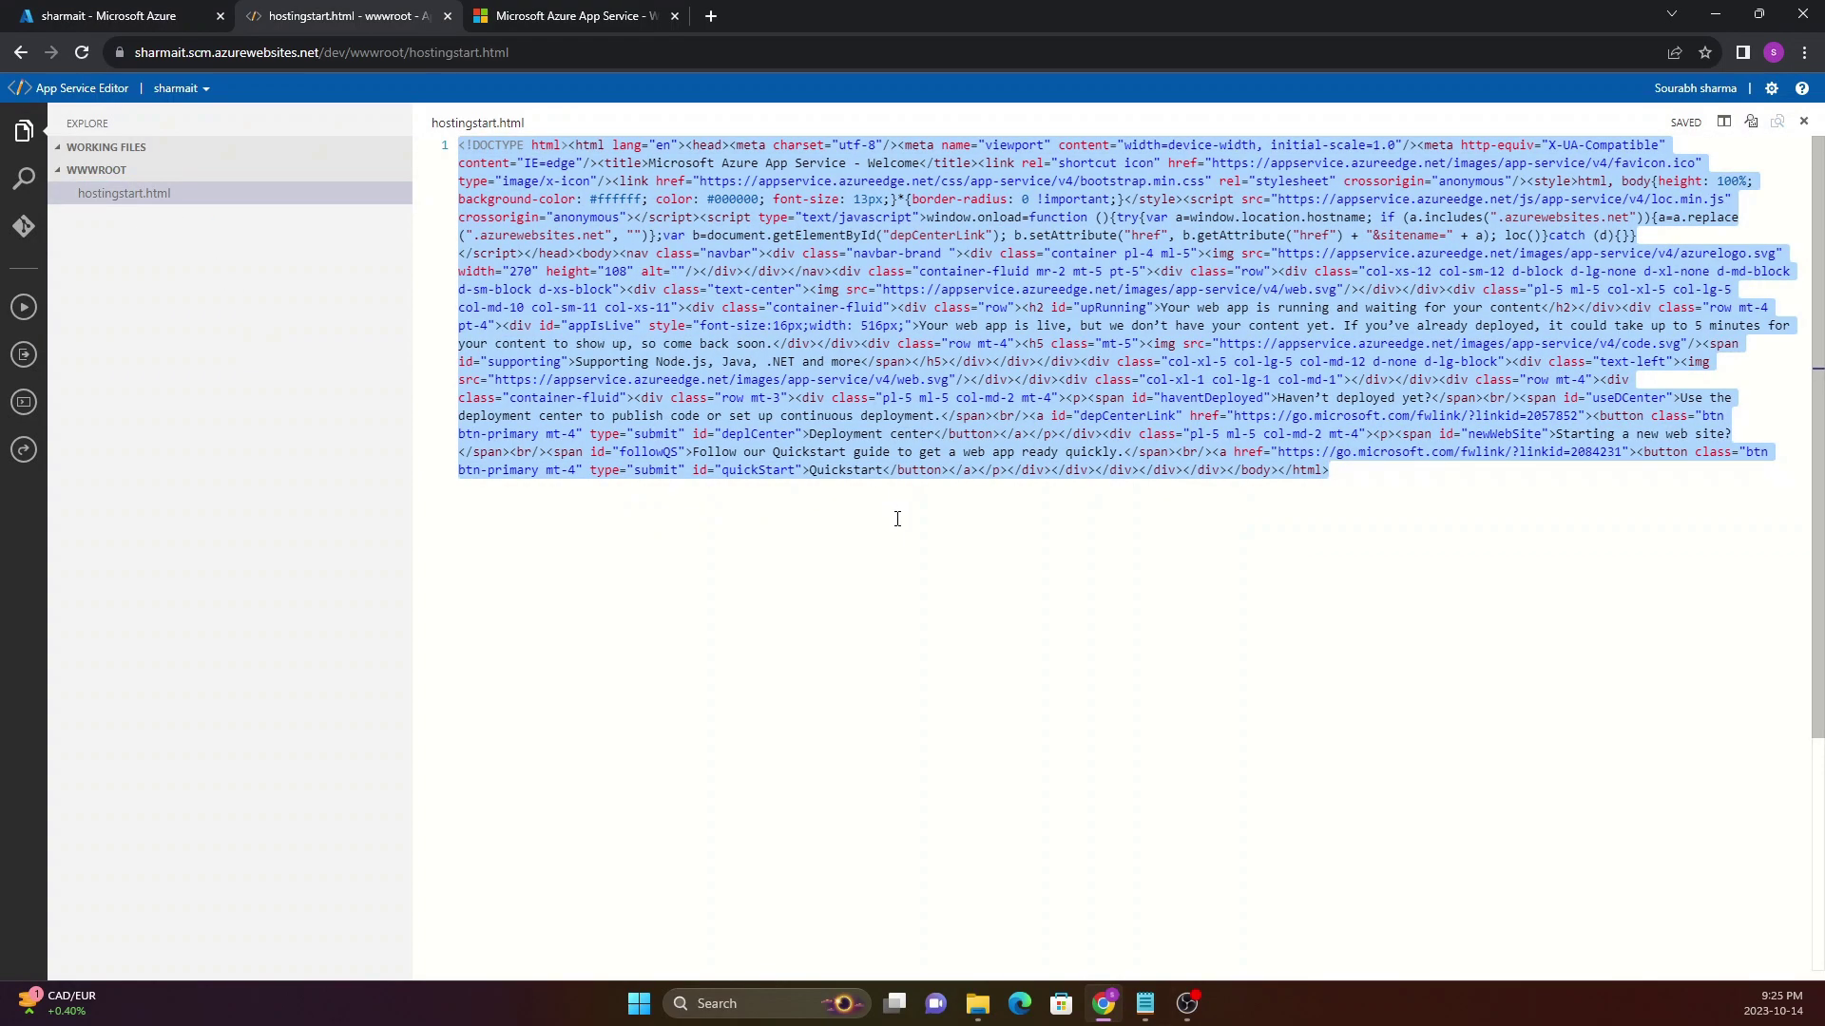
{"action": "key", "text": "BackSpace"}
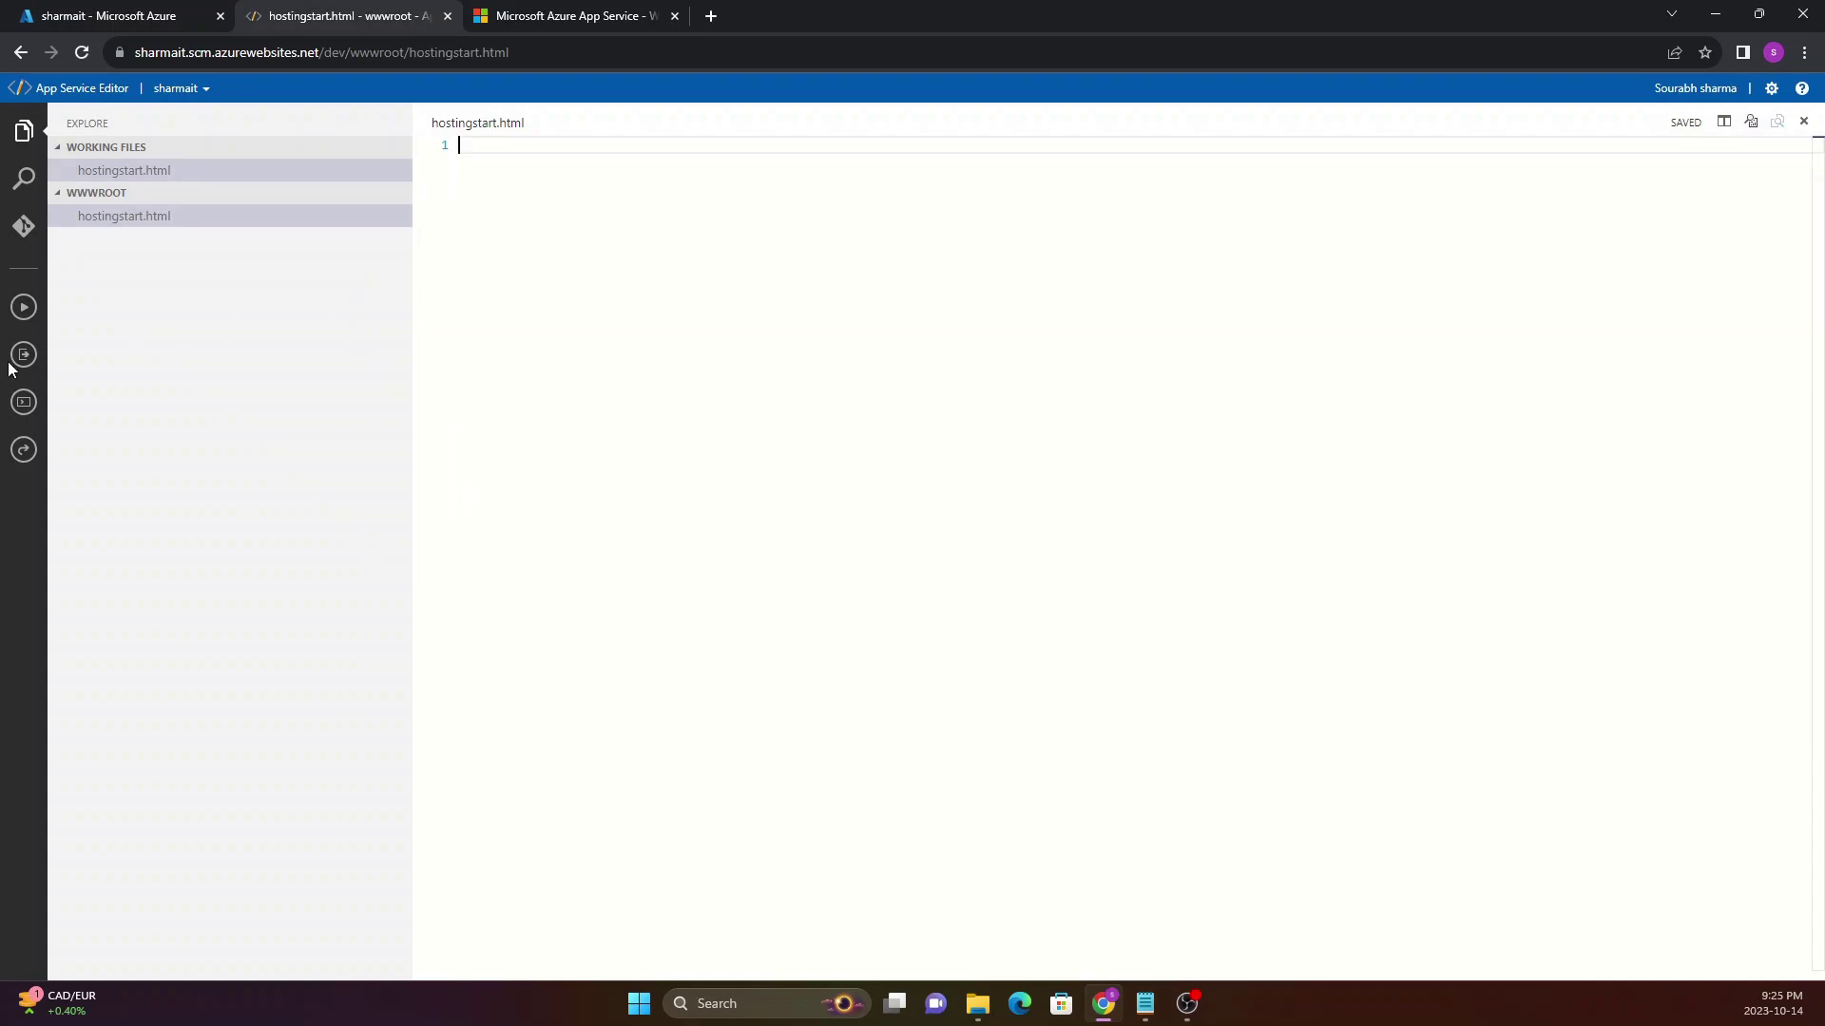
Create a new file named default.html in the wwwroot folder
{"action": "right_click", "coordinate": [120, 217]}
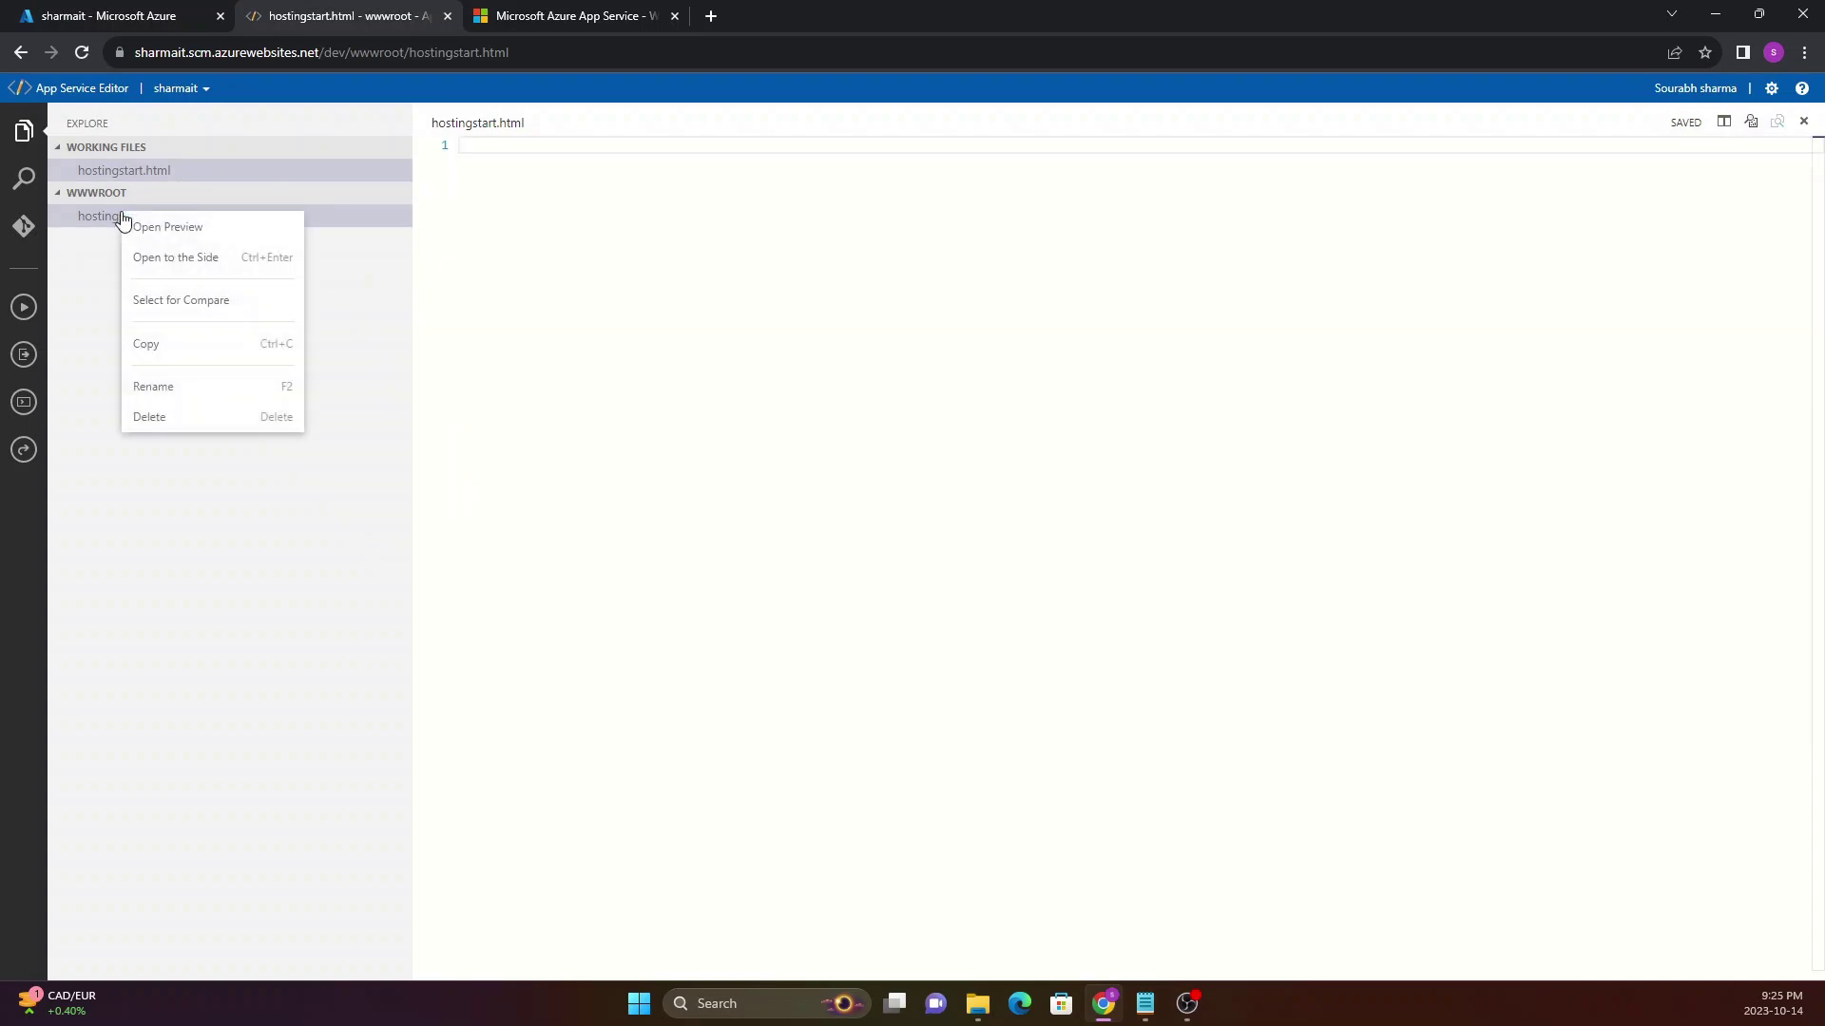
{"action": "right_click", "coordinate": [93, 311]}
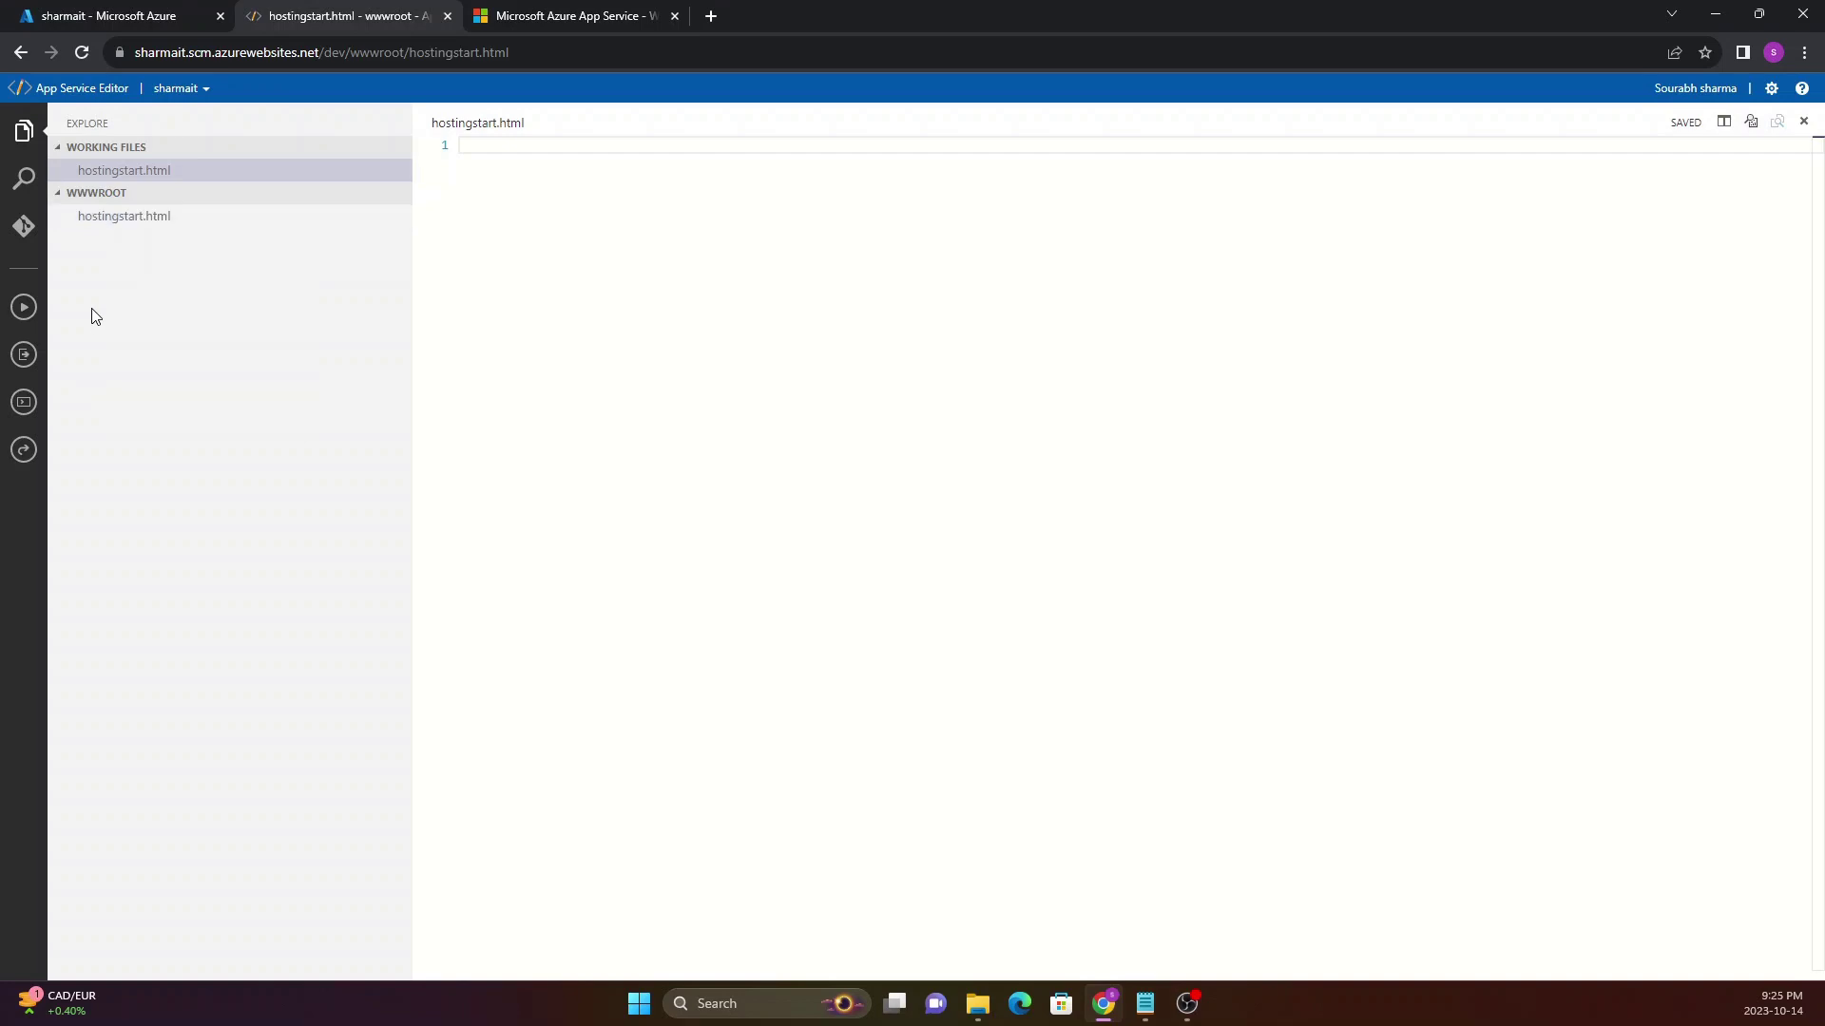
{"action": "left_click", "coordinate": [114, 326]}
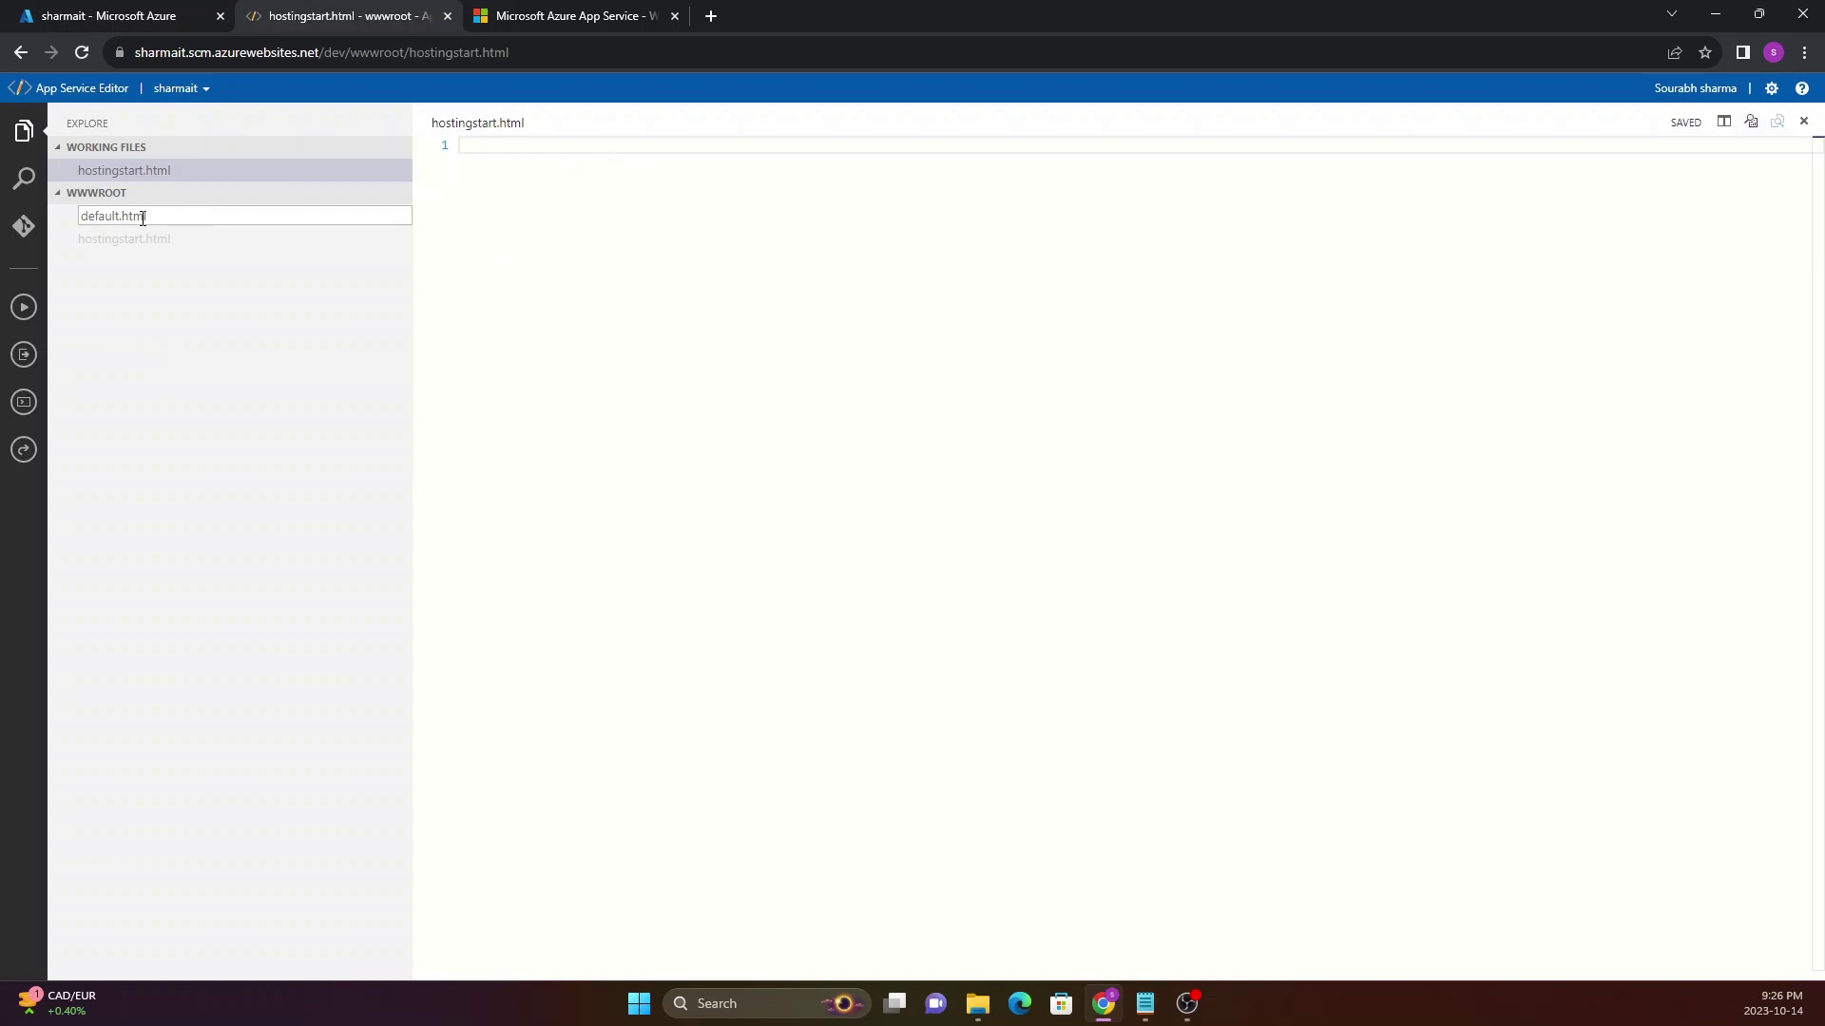
{"action": "key", "text": "Return"}
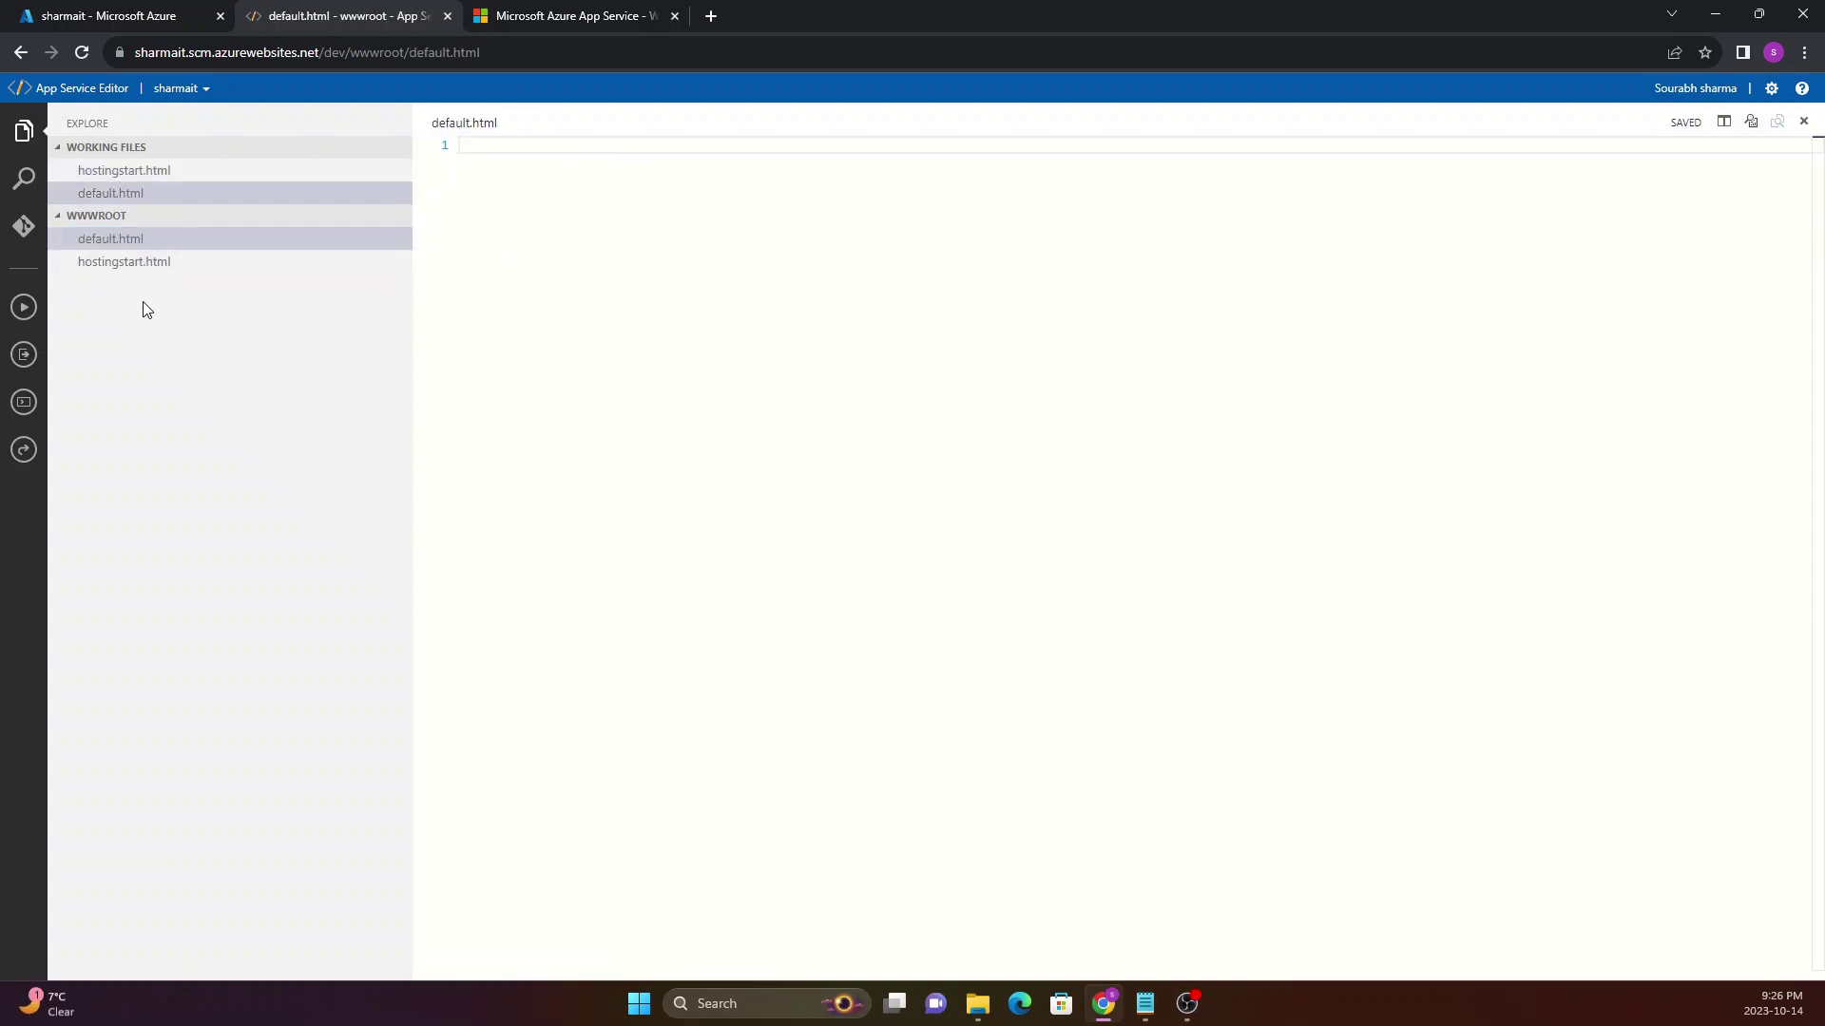
Permanently delete default.html from the wwwroot folder
{"action": "left_click", "coordinate": [112, 245]}
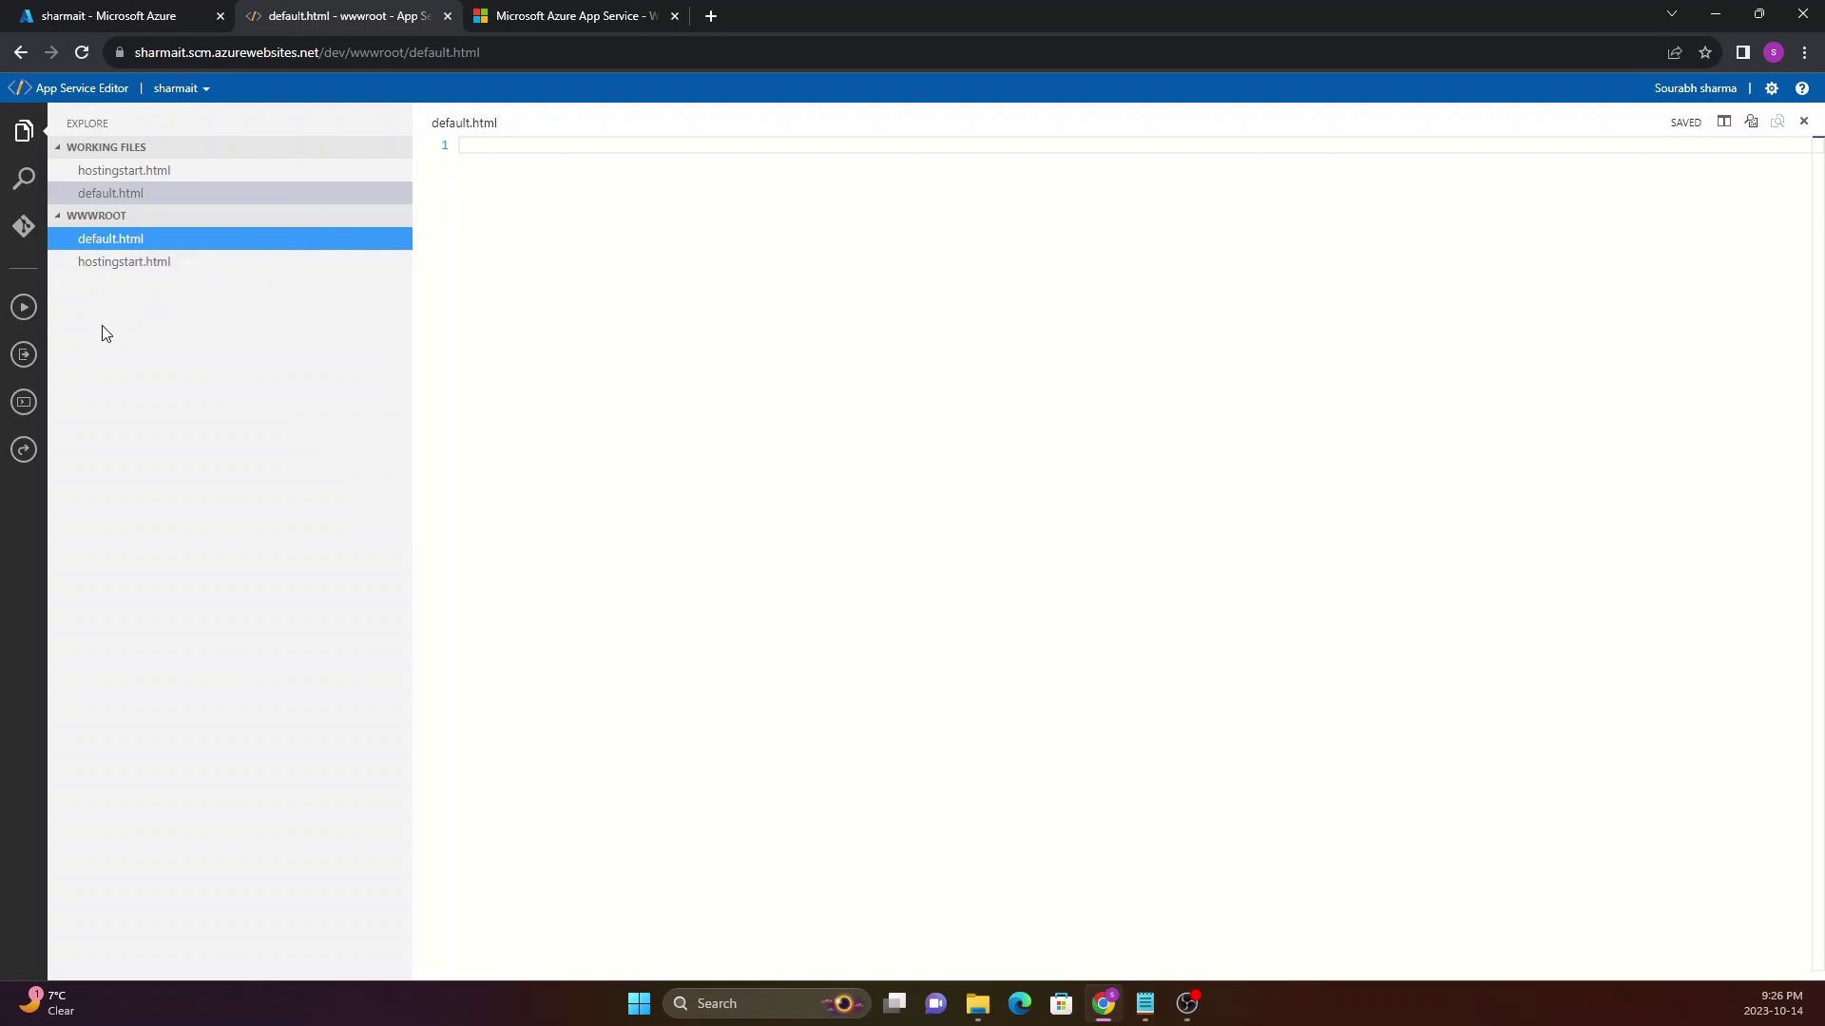
{"action": "right_click", "coordinate": [121, 238]}
{"action": "left_click", "coordinate": [150, 436]}
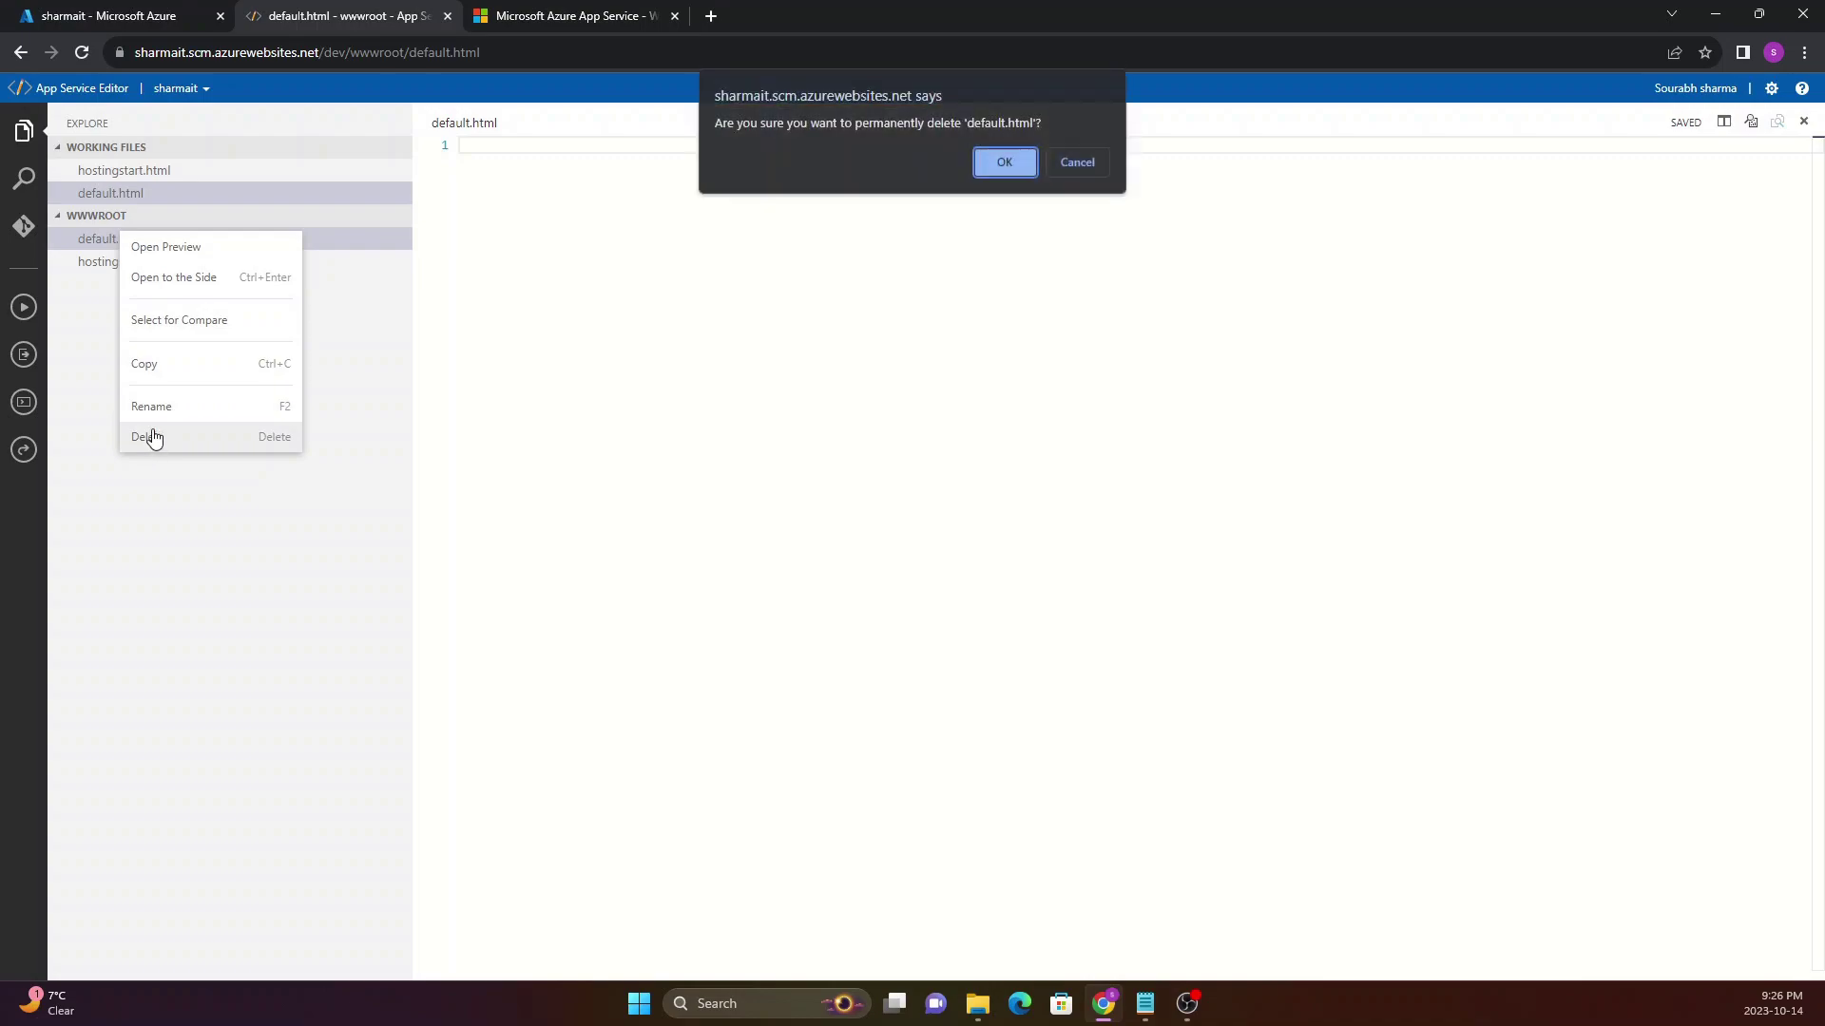
{"action": "left_click", "coordinate": [995, 165]}
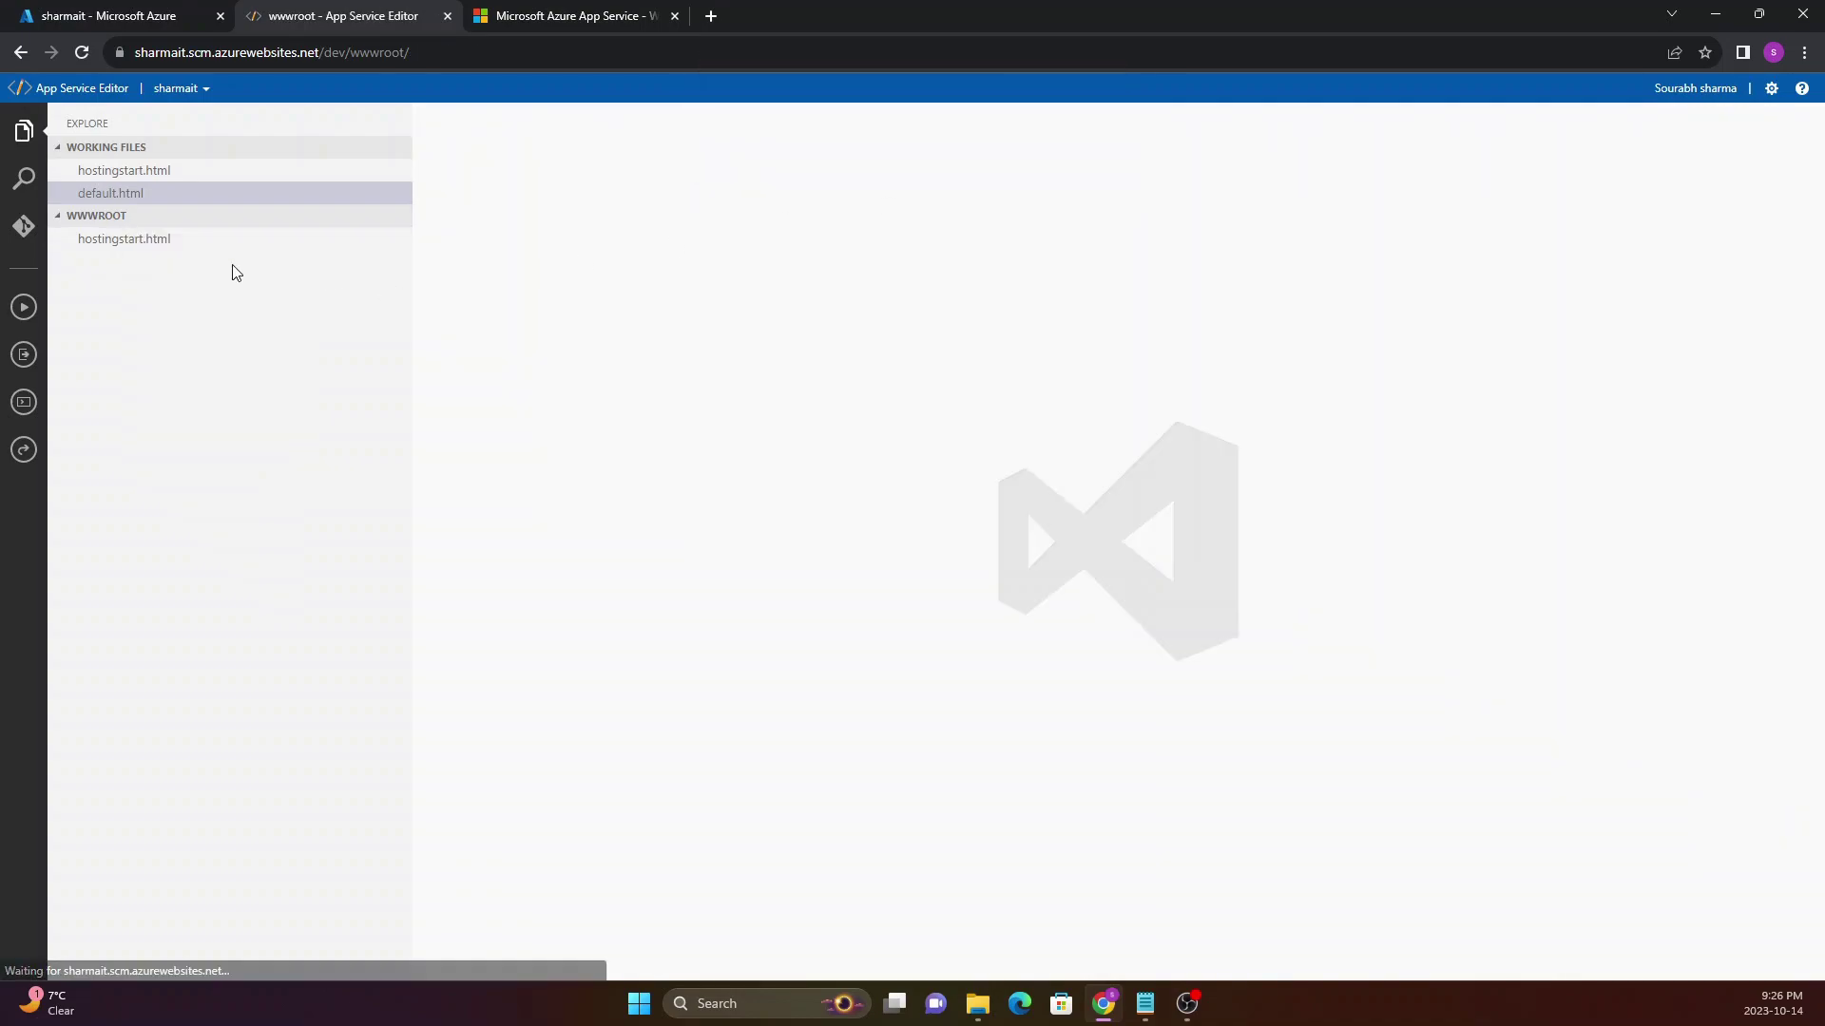
Create a new file named home.html in the wwwroot folder
{"action": "right_click", "coordinate": [140, 282]}
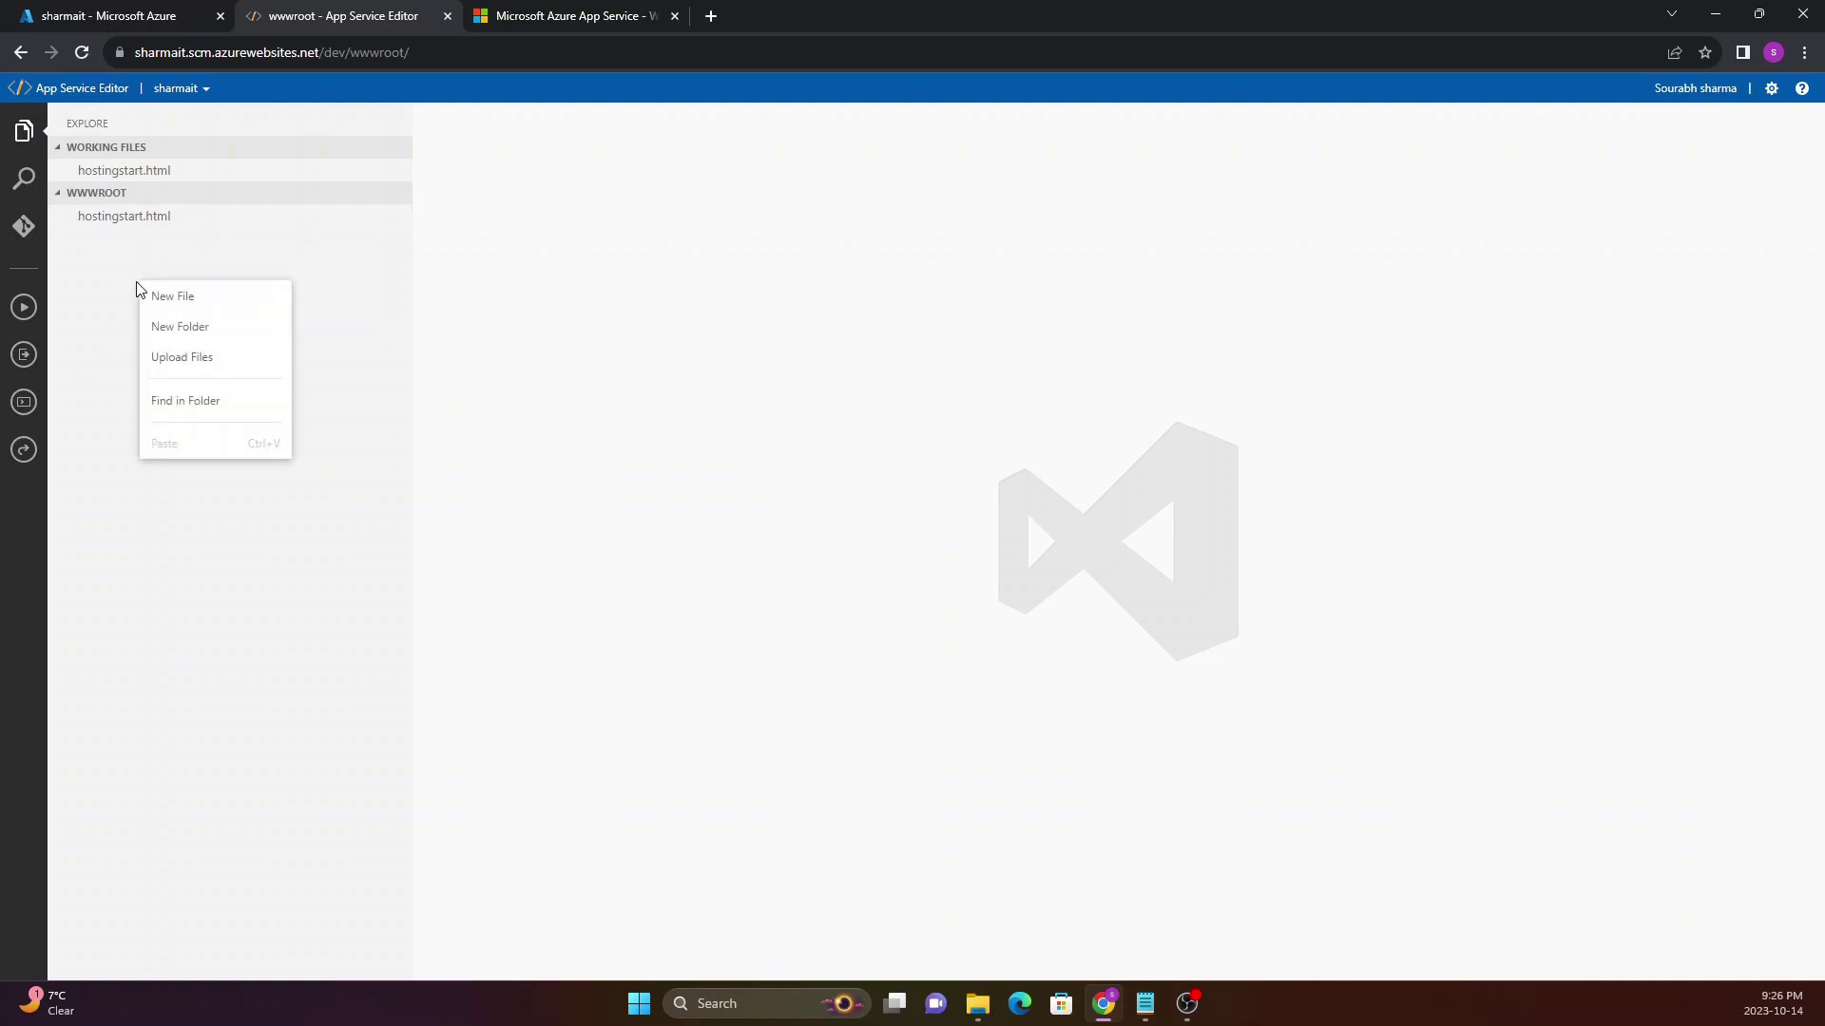
{"action": "right_click", "coordinate": [111, 253]}
{"action": "left_click", "coordinate": [133, 275]}
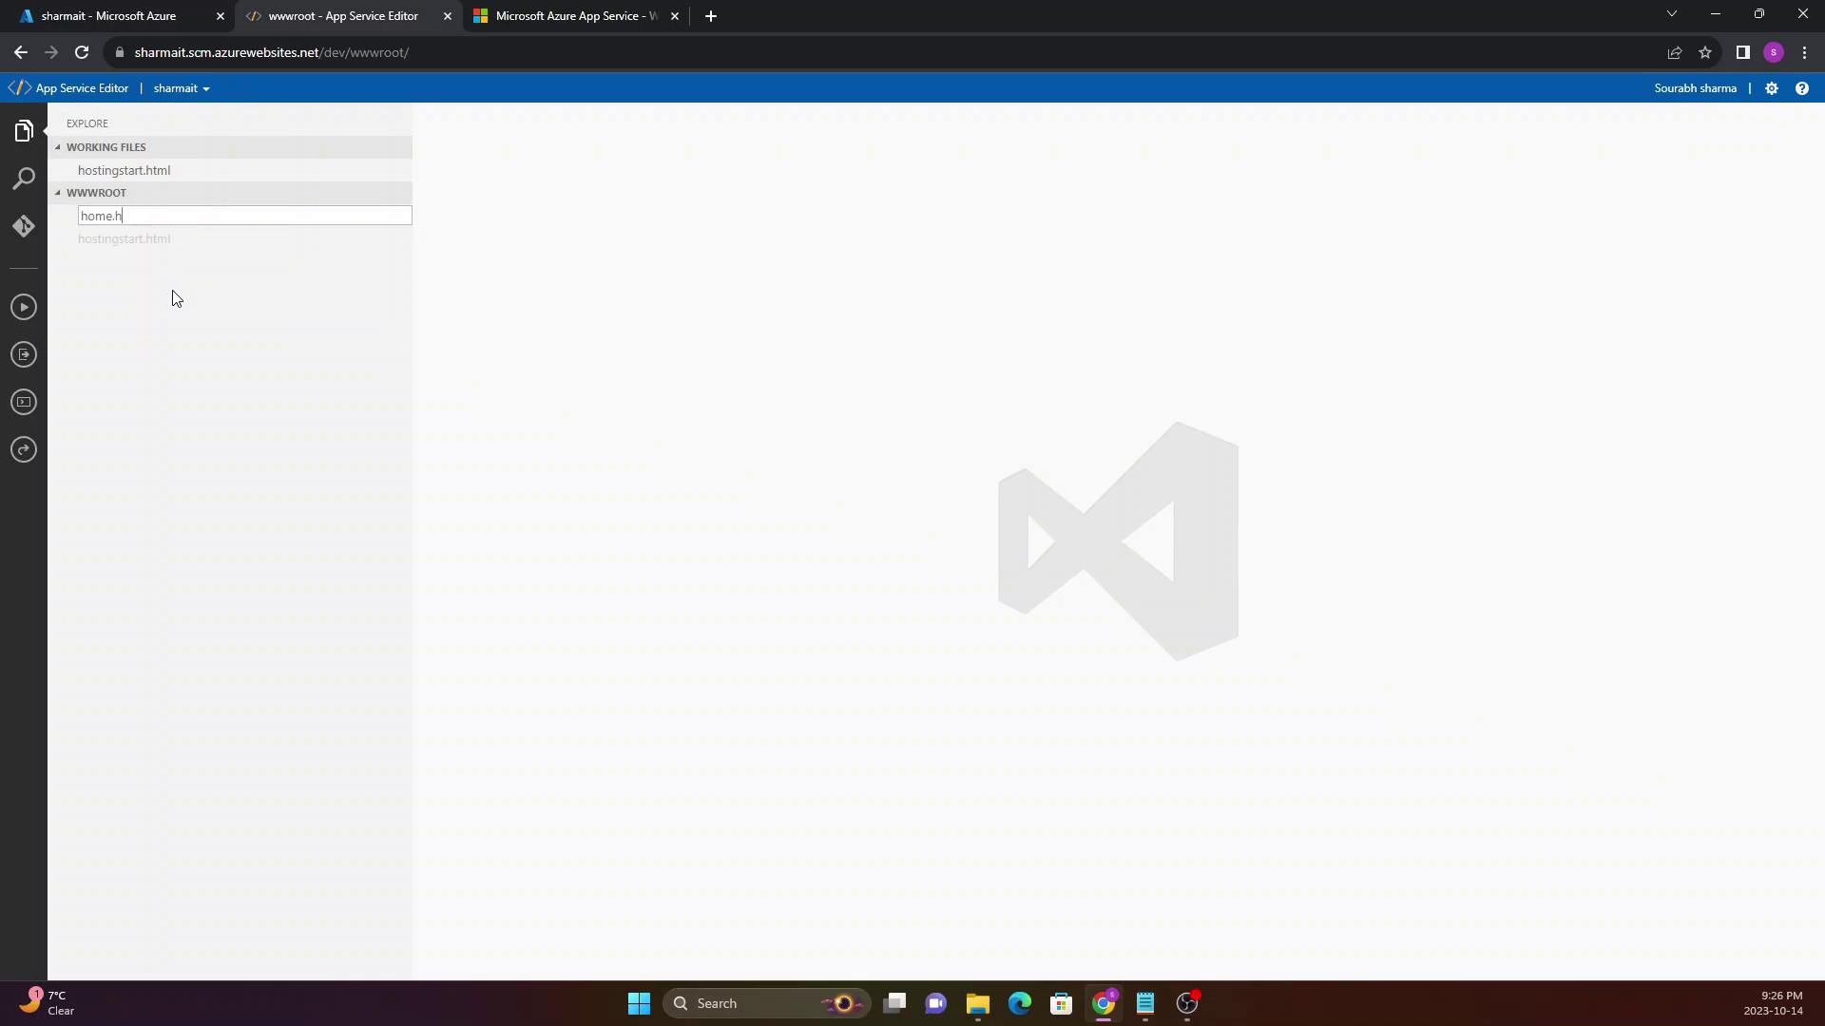
{"action": "key", "text": "Return"}
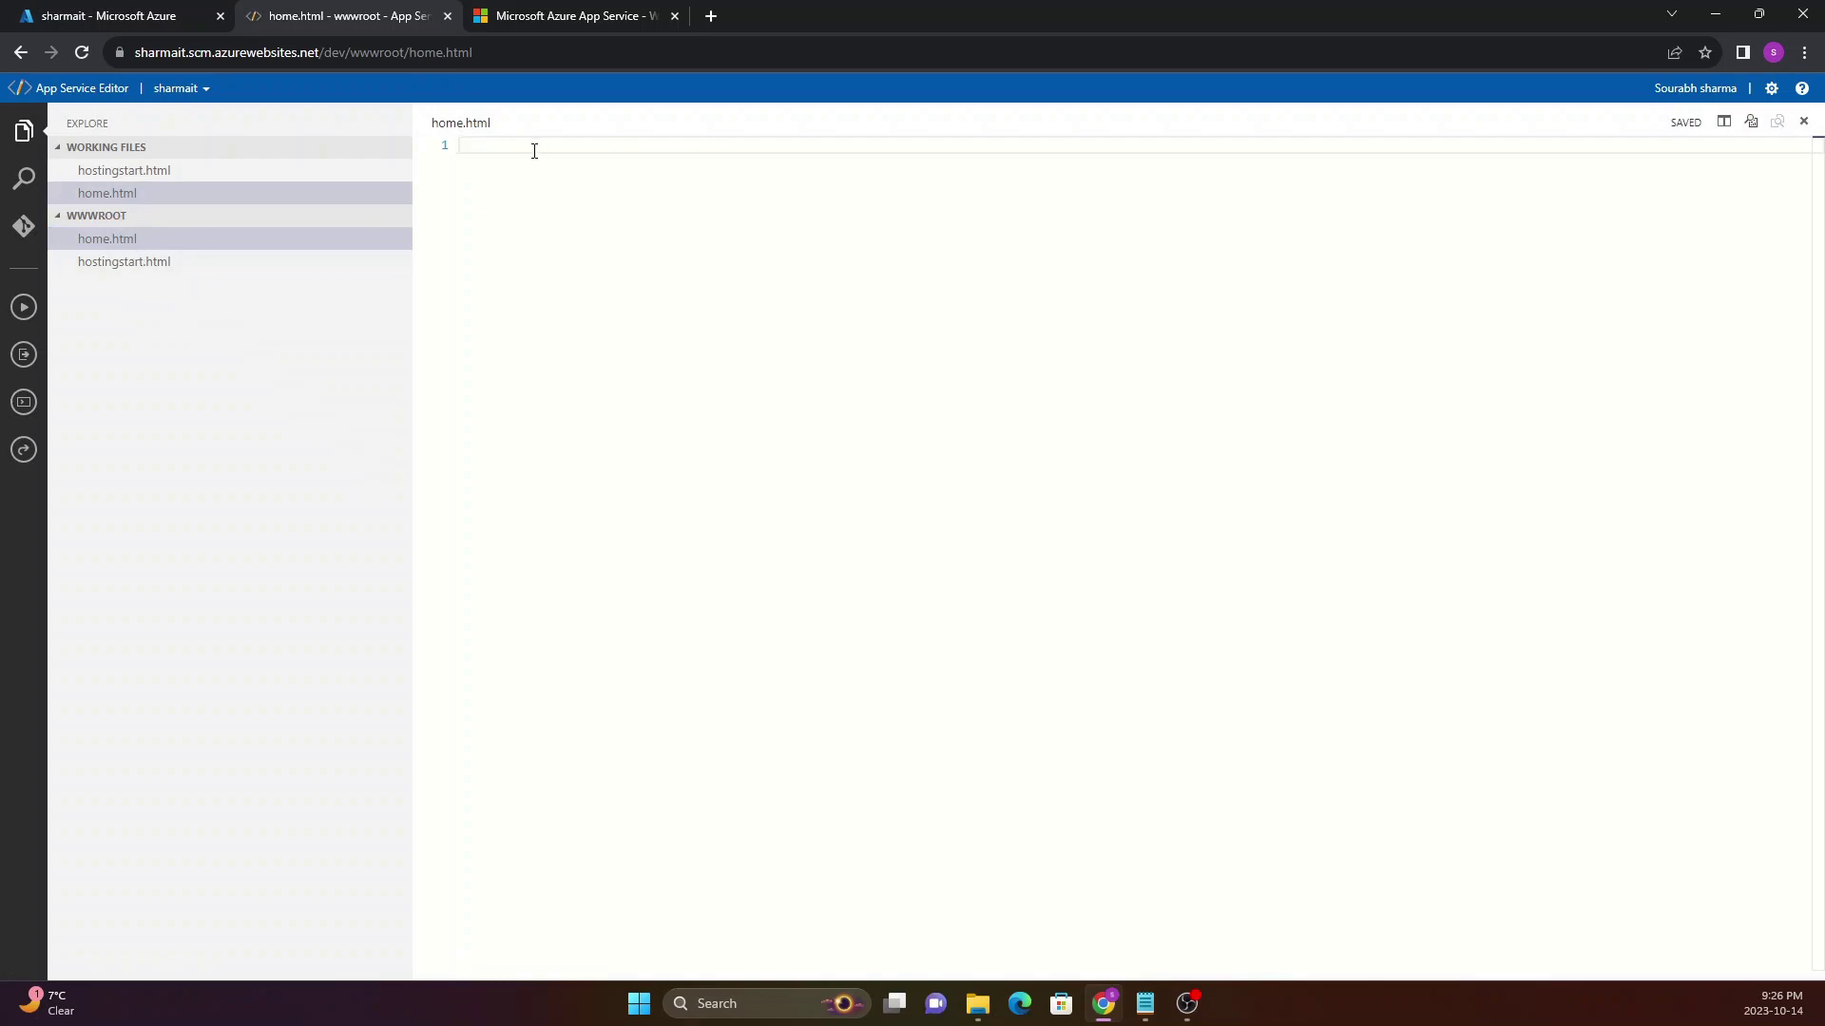
Add the line <h1>Welcom to SHARMAIT.COM </h1> to home.html
{"action": "key", "text": "alt+Tab"}
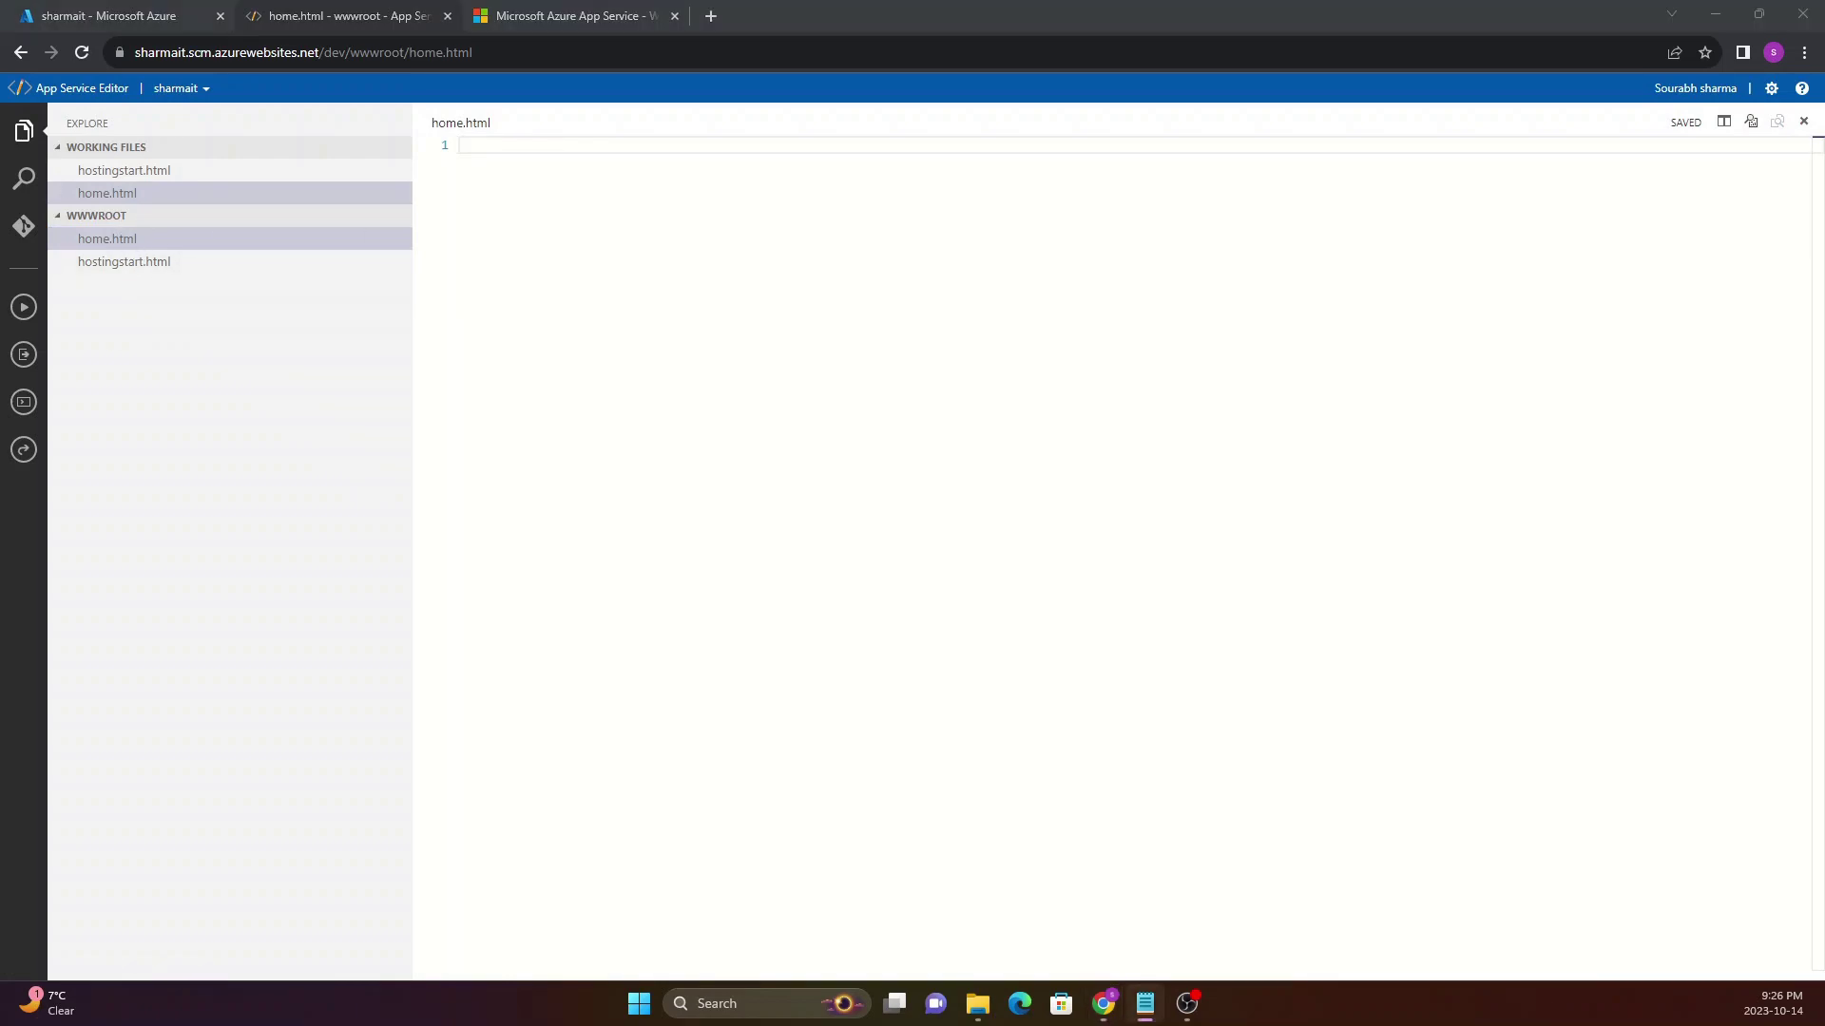
{"action": "left_click", "coordinate": [485, 141]}
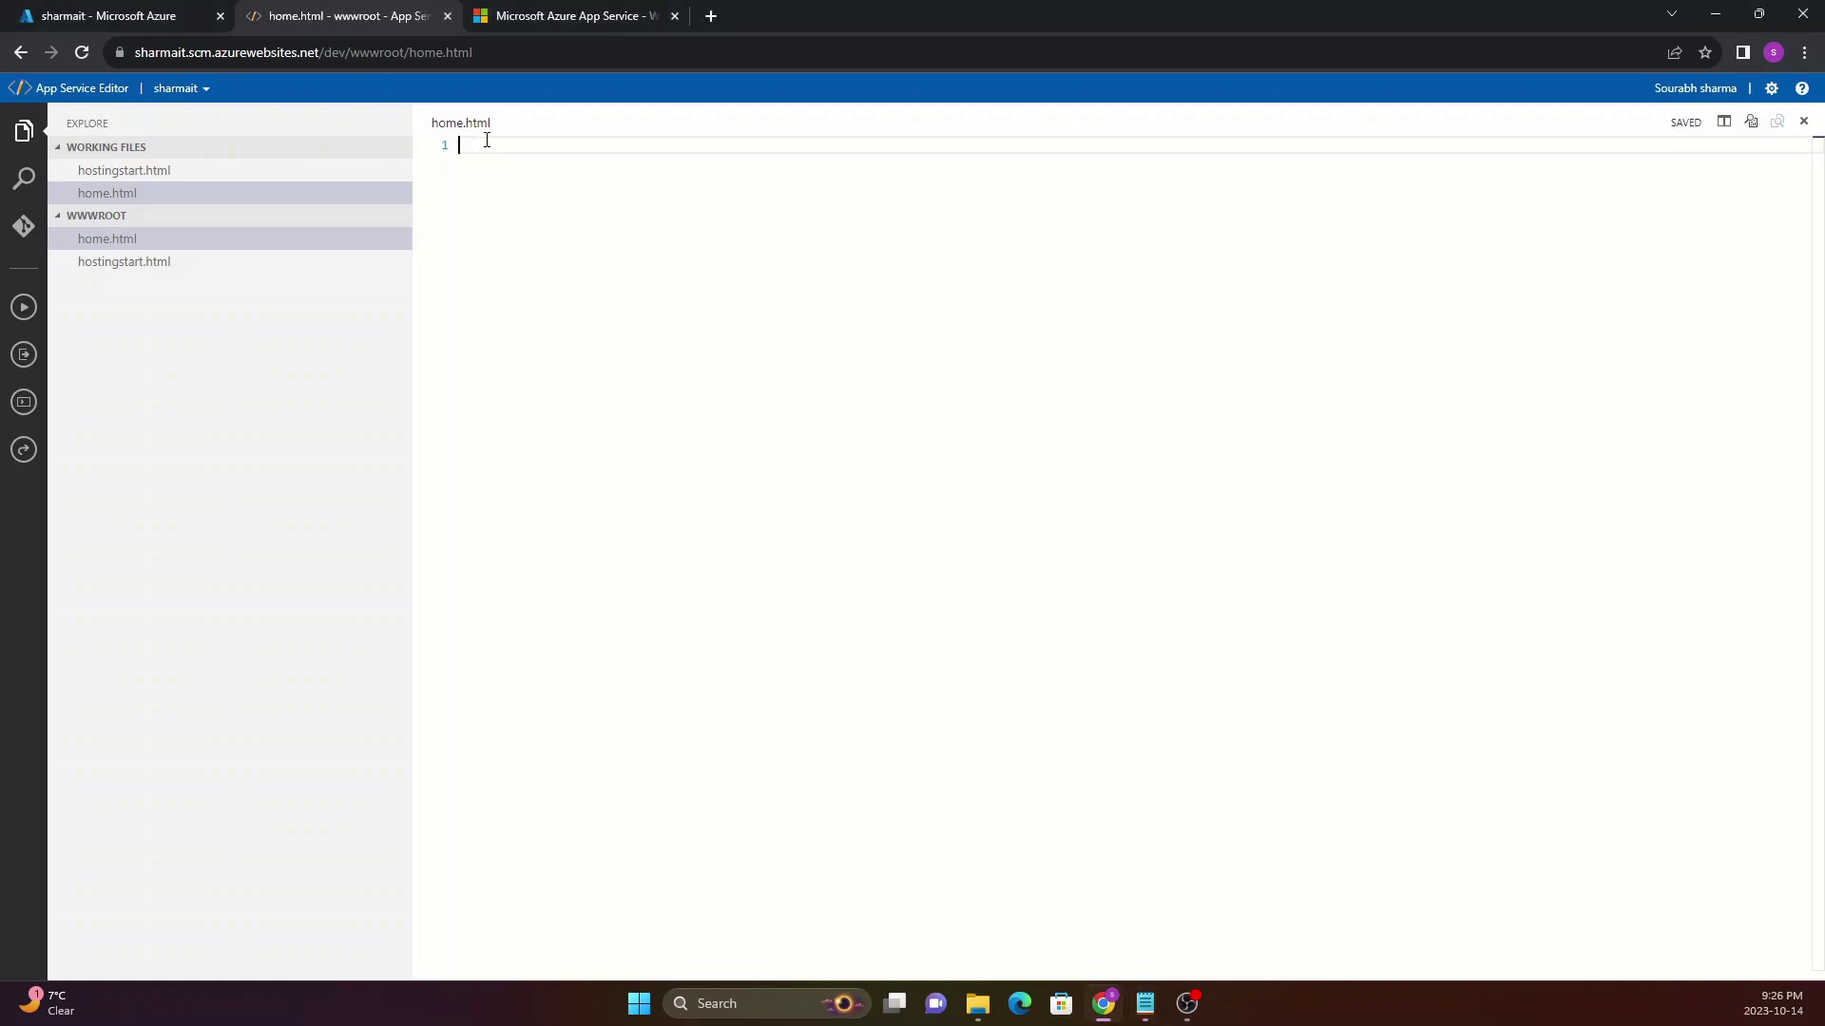
{"action": "type", "text": "<h1>Welcom to SHARMAIT.COM </h1>"}
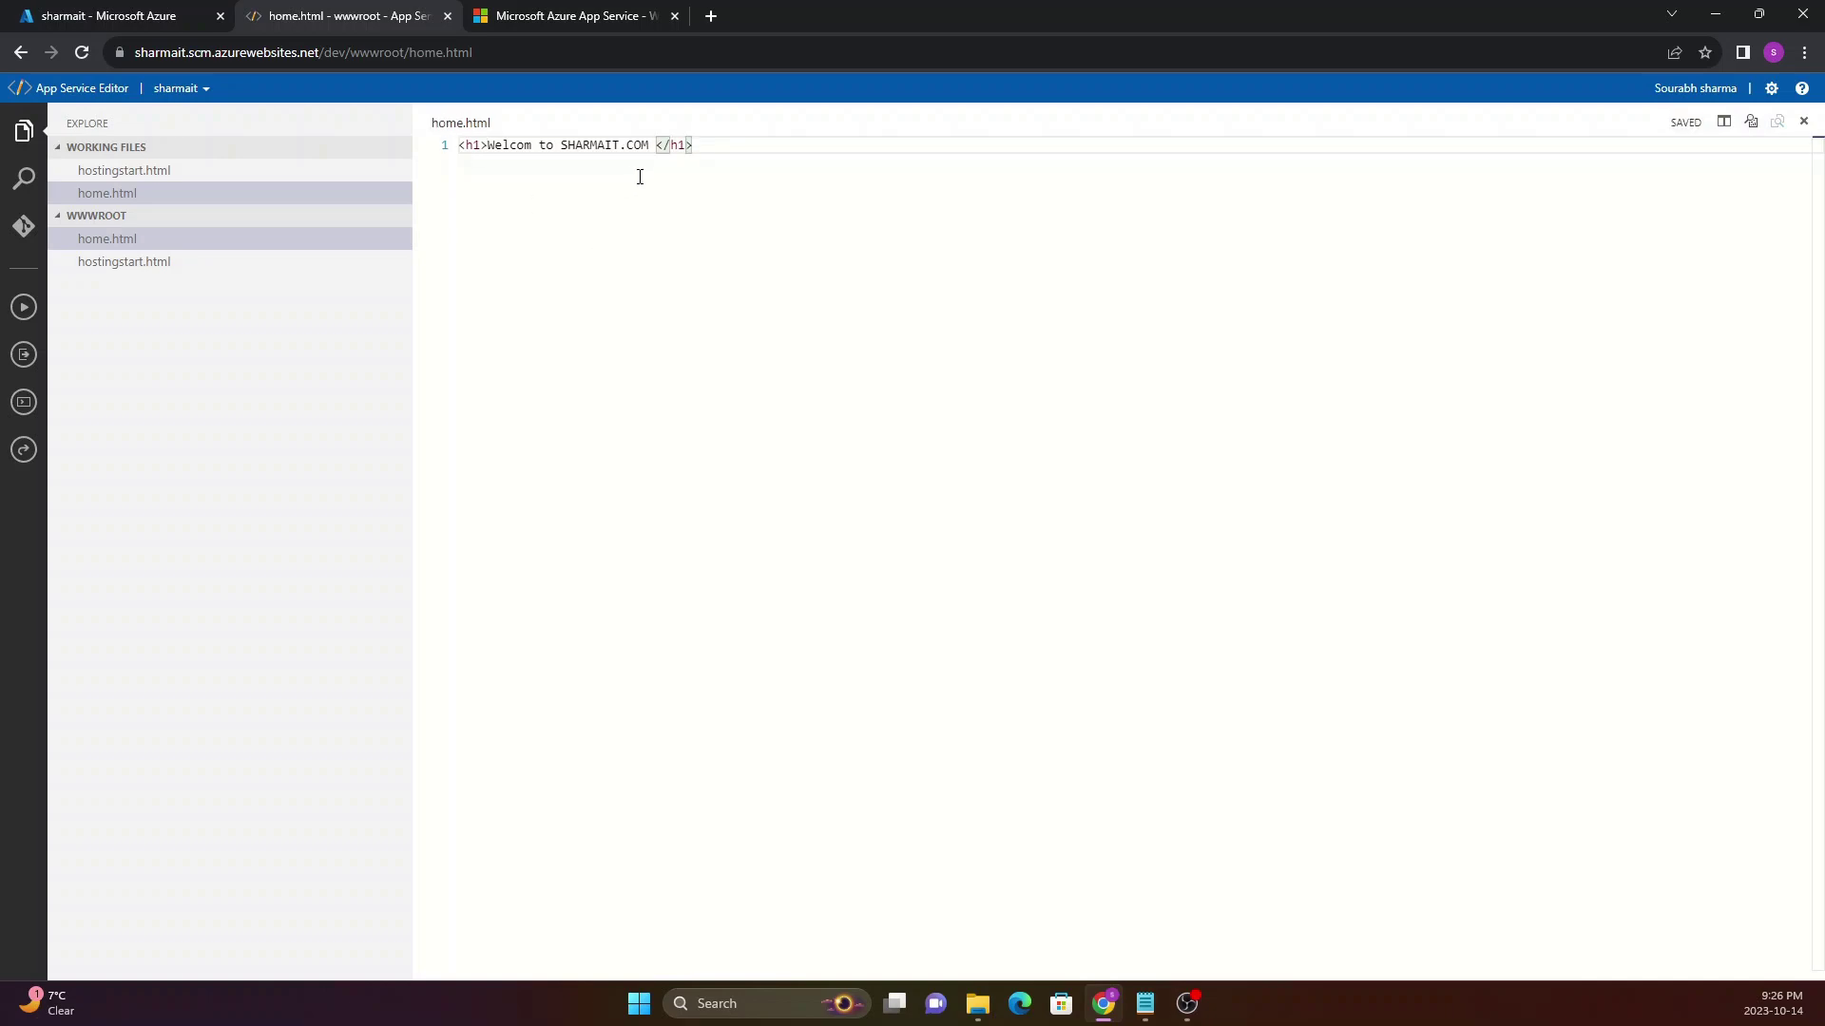
{"action": "left_click", "coordinate": [123, 279]}
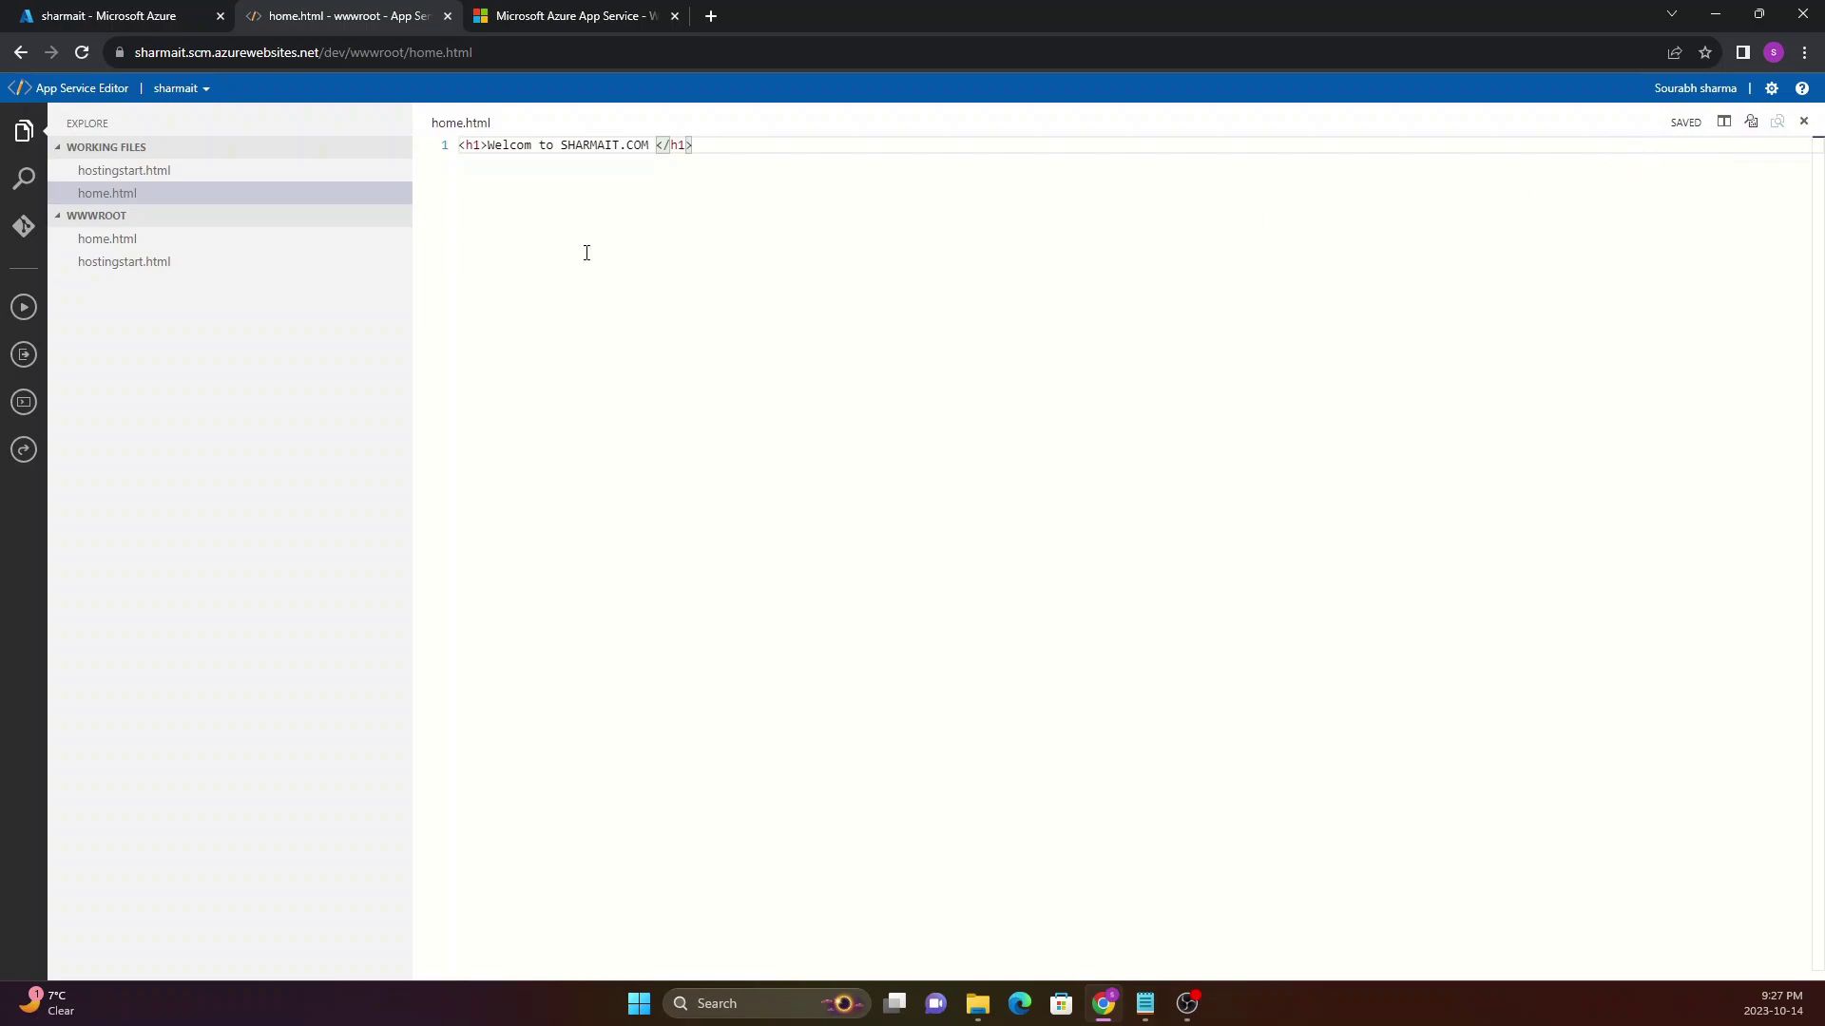
{"action": "left_click", "coordinate": [285, 238]}
Reload the live site at sharmait.azurewebsites.net, and close both the App Service Editor and live site tabs
{"action": "left_click", "coordinate": [560, 16]}
{"action": "left_click", "coordinate": [82, 53]}
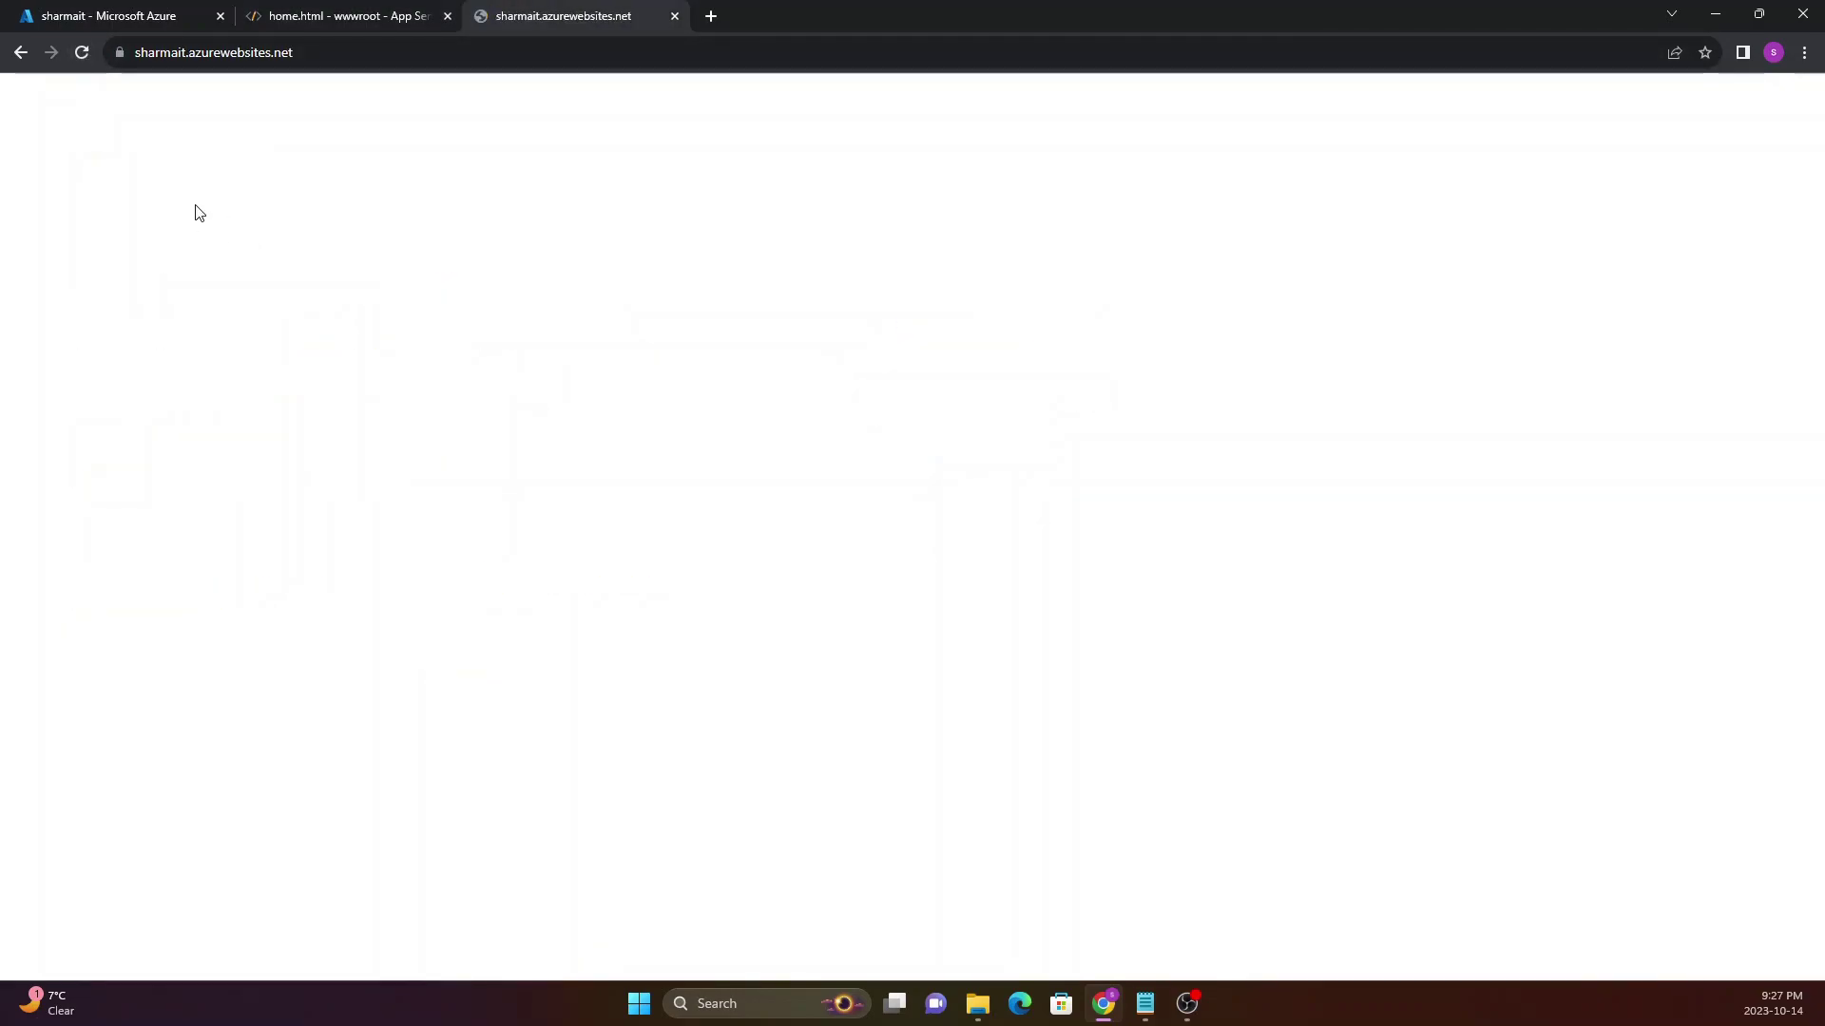
{"action": "left_click", "coordinate": [375, 54]}
{"action": "left_click", "coordinate": [383, 16]}
{"action": "left_click", "coordinate": [448, 17]}
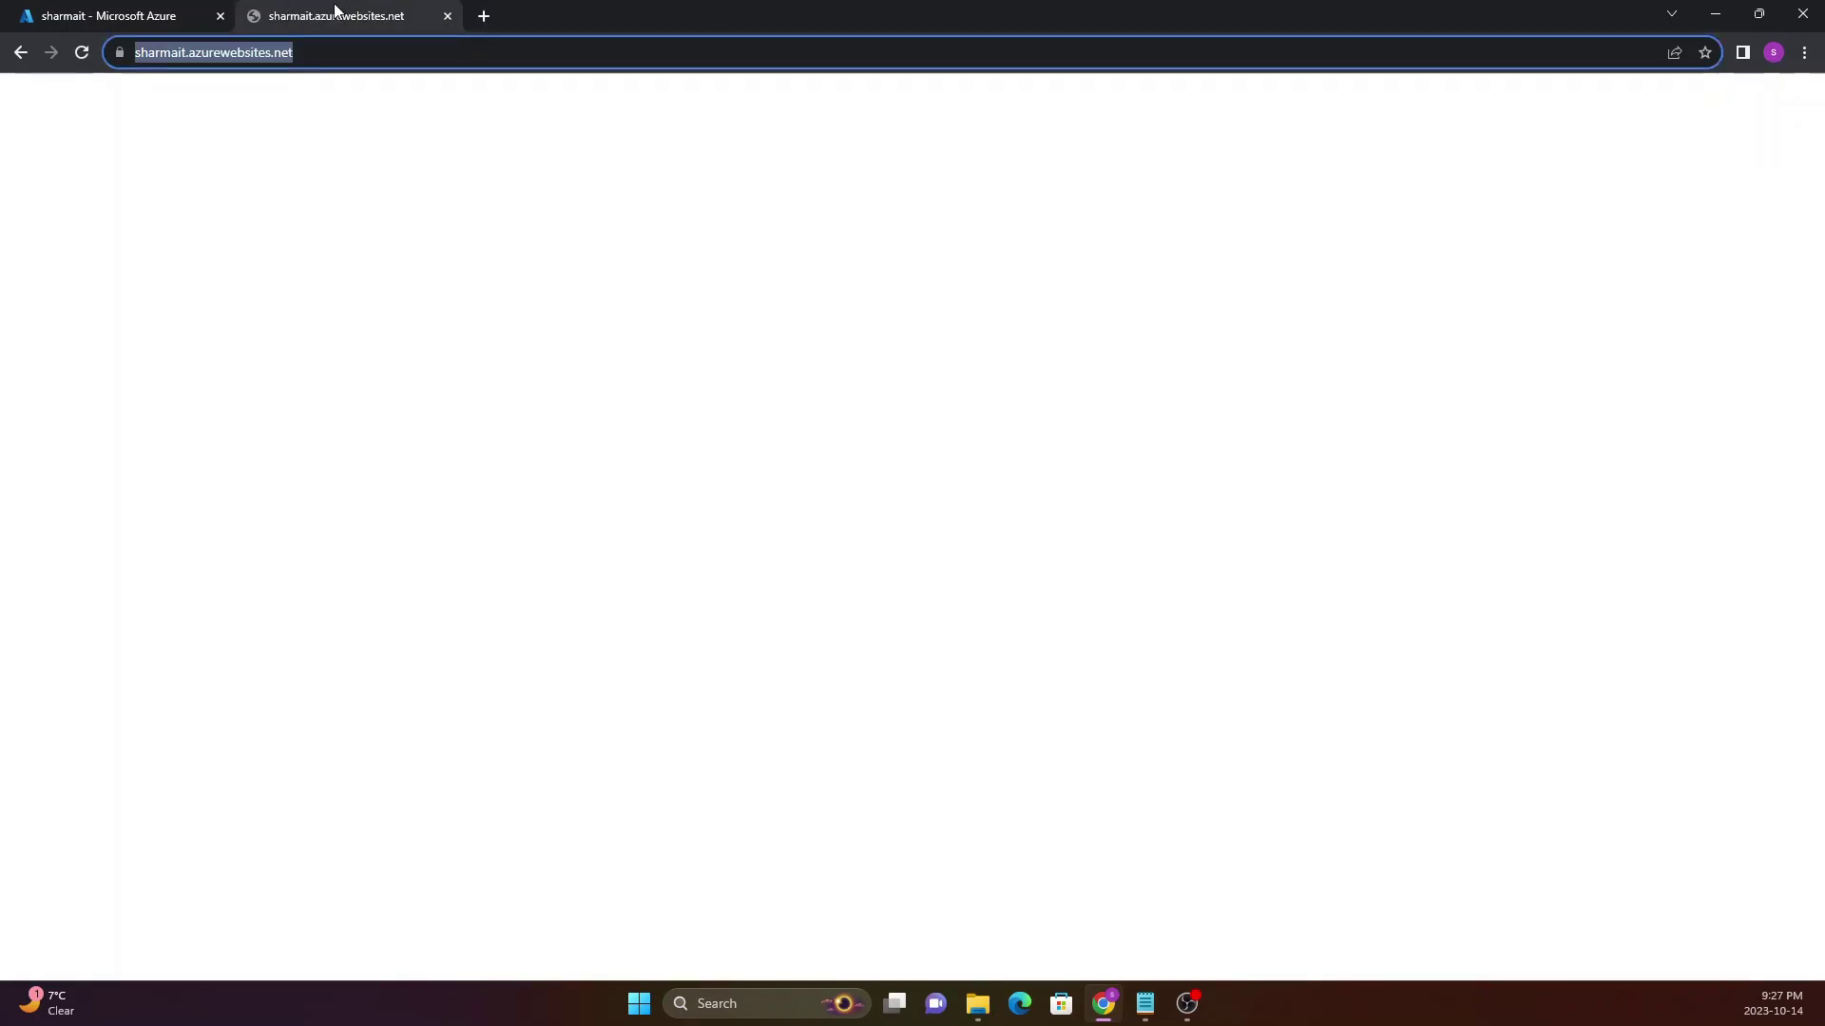
{"action": "left_click", "coordinate": [448, 16]}
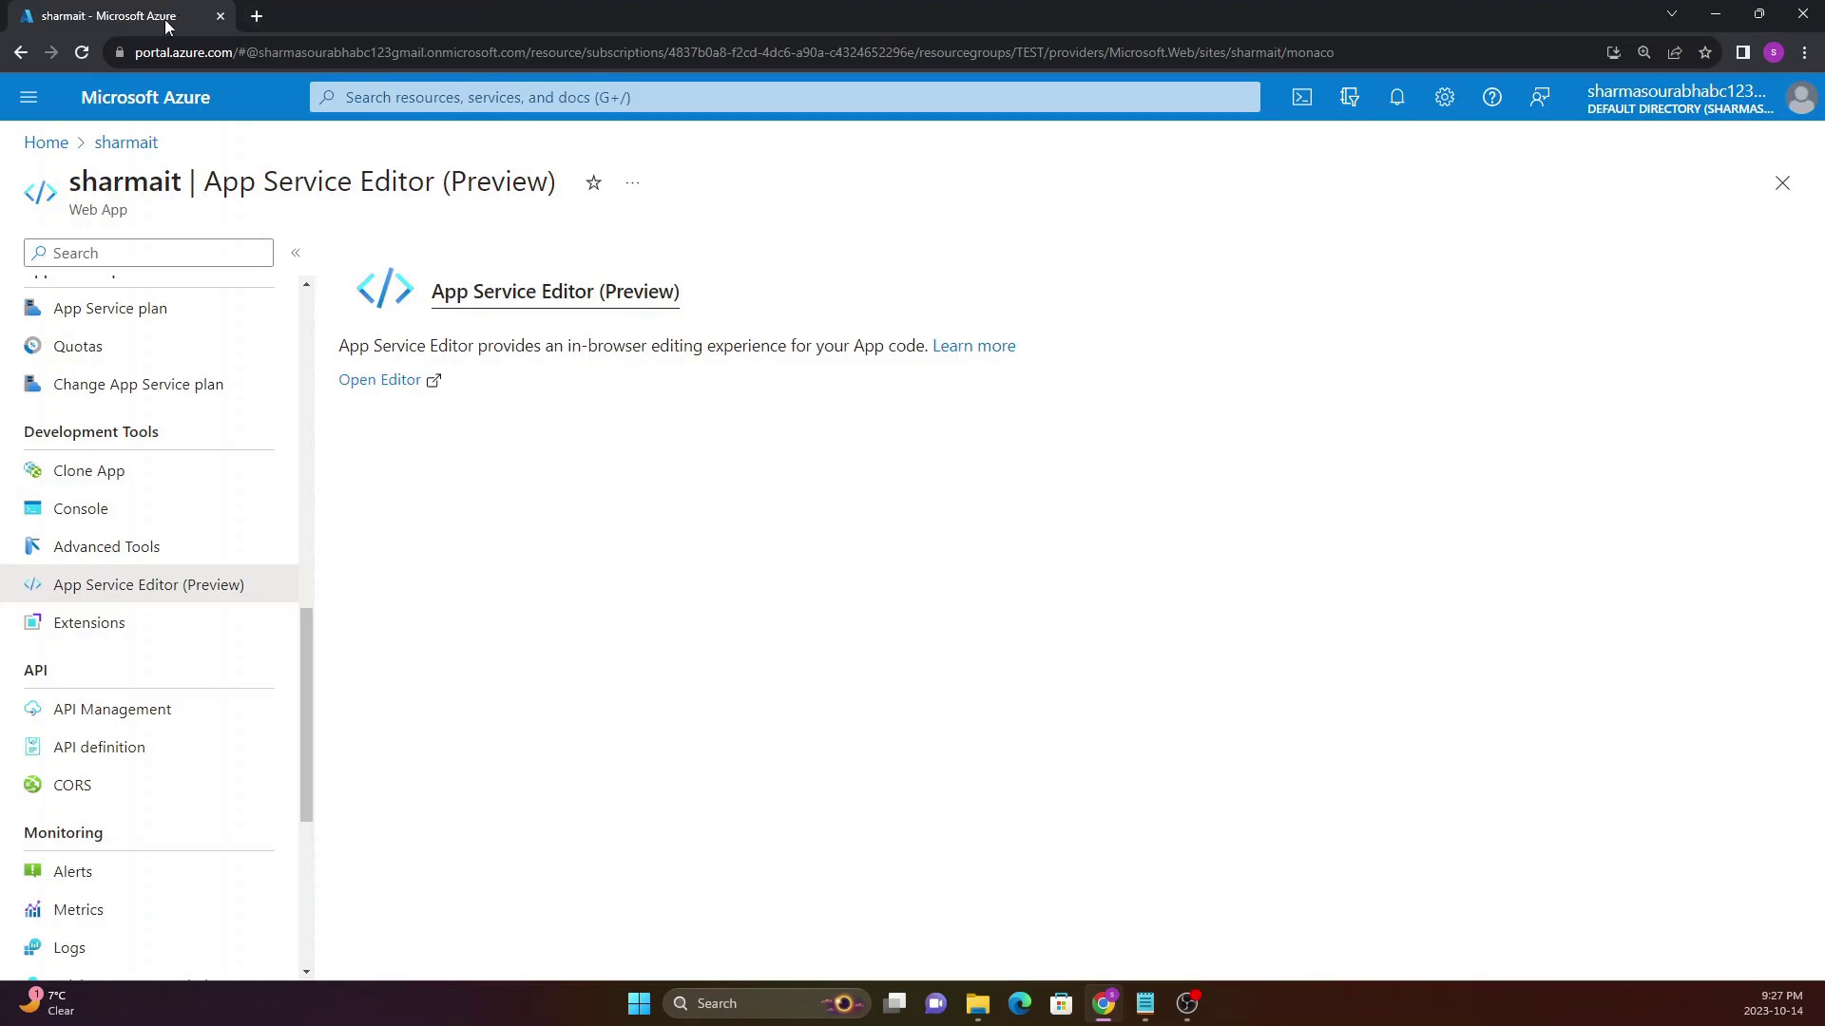
Copy the web app's default domain from its Overview and open sharmait.azurewebsites.net/home.html in a new browser tab
{"action": "scroll", "coordinate": [105, 342], "scroll_direction": "up", "scroll_amount": 15}
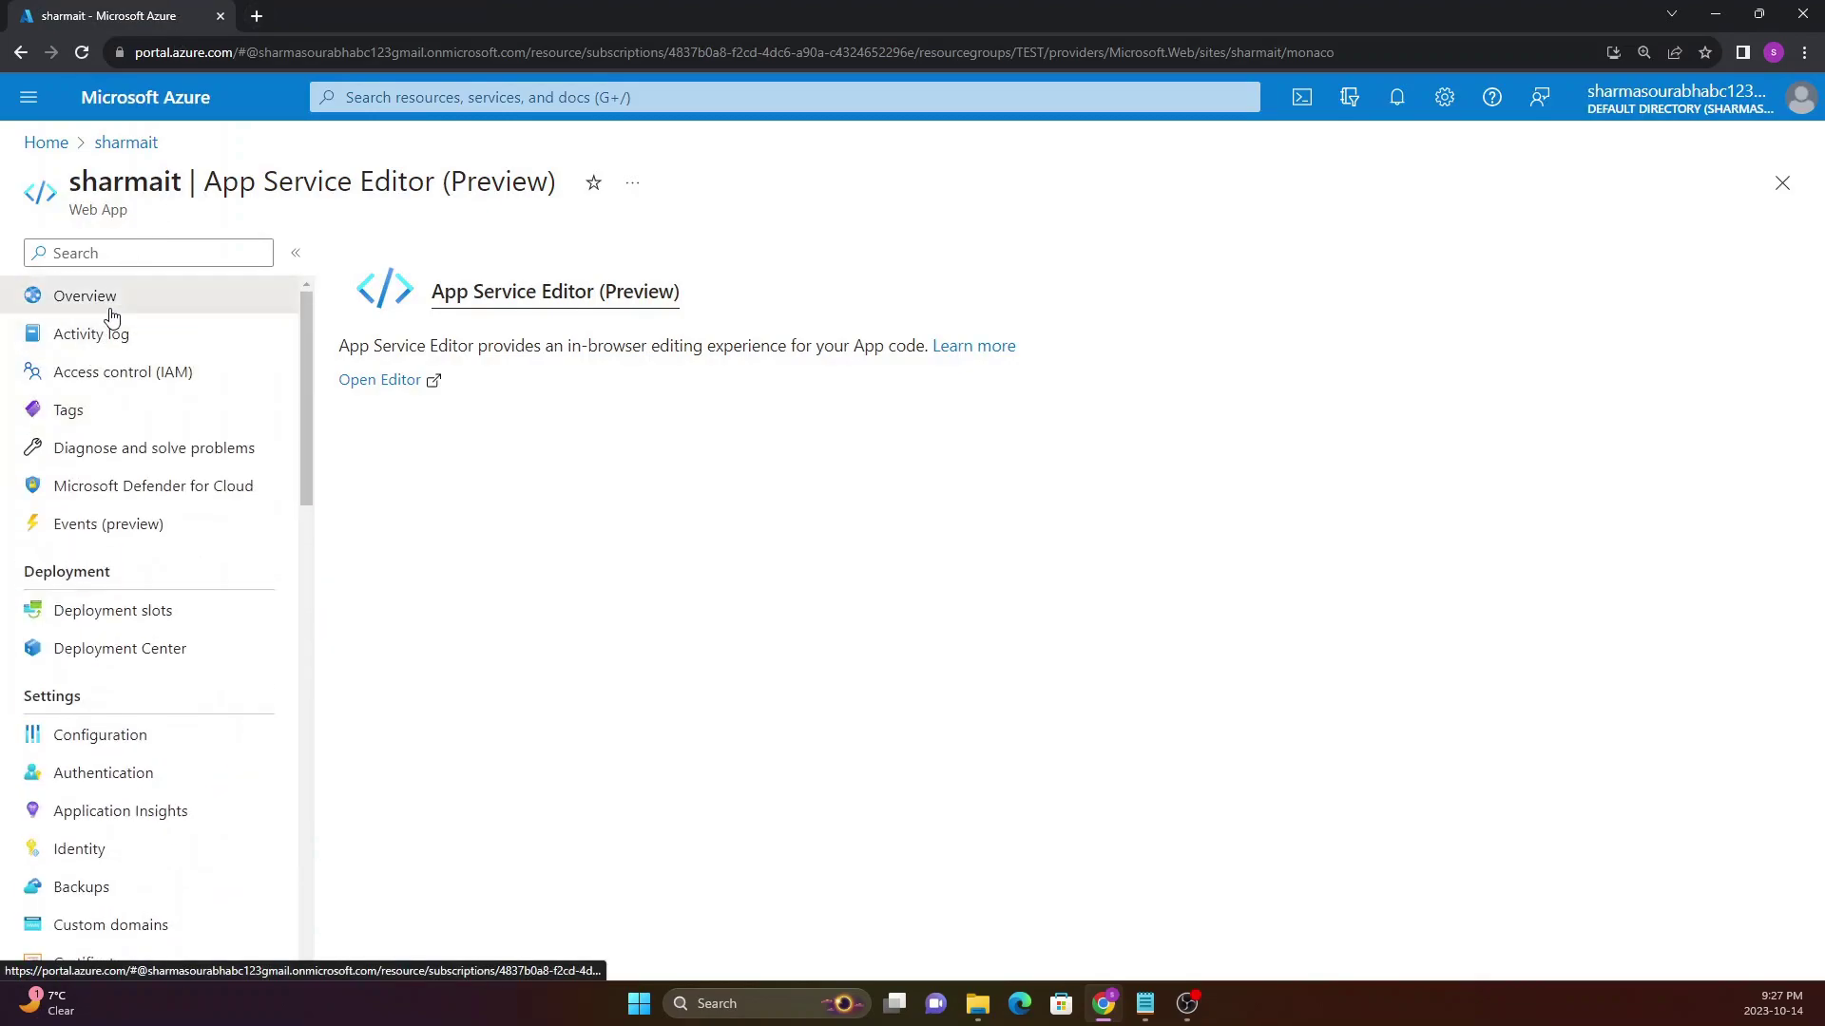
{"action": "left_click", "coordinate": [95, 298]}
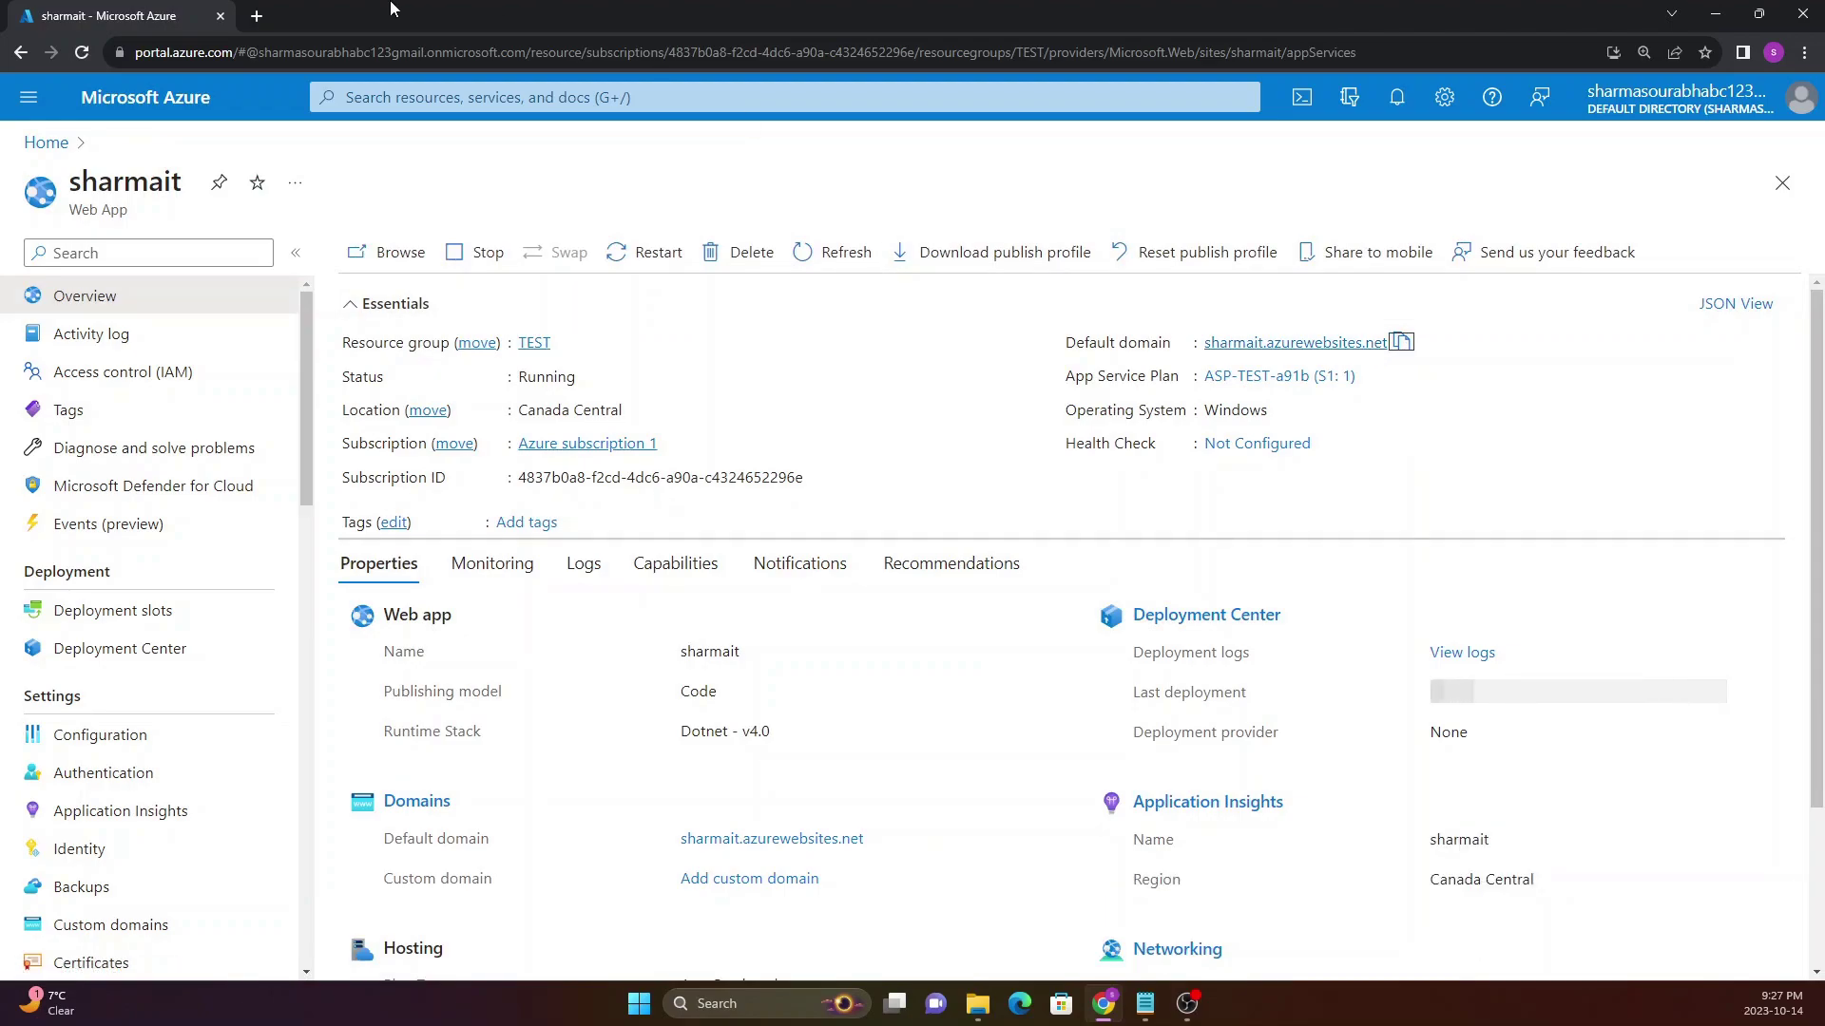
{"action": "left_click", "coordinate": [256, 15]}
{"action": "key", "text": "ctrl+v"}
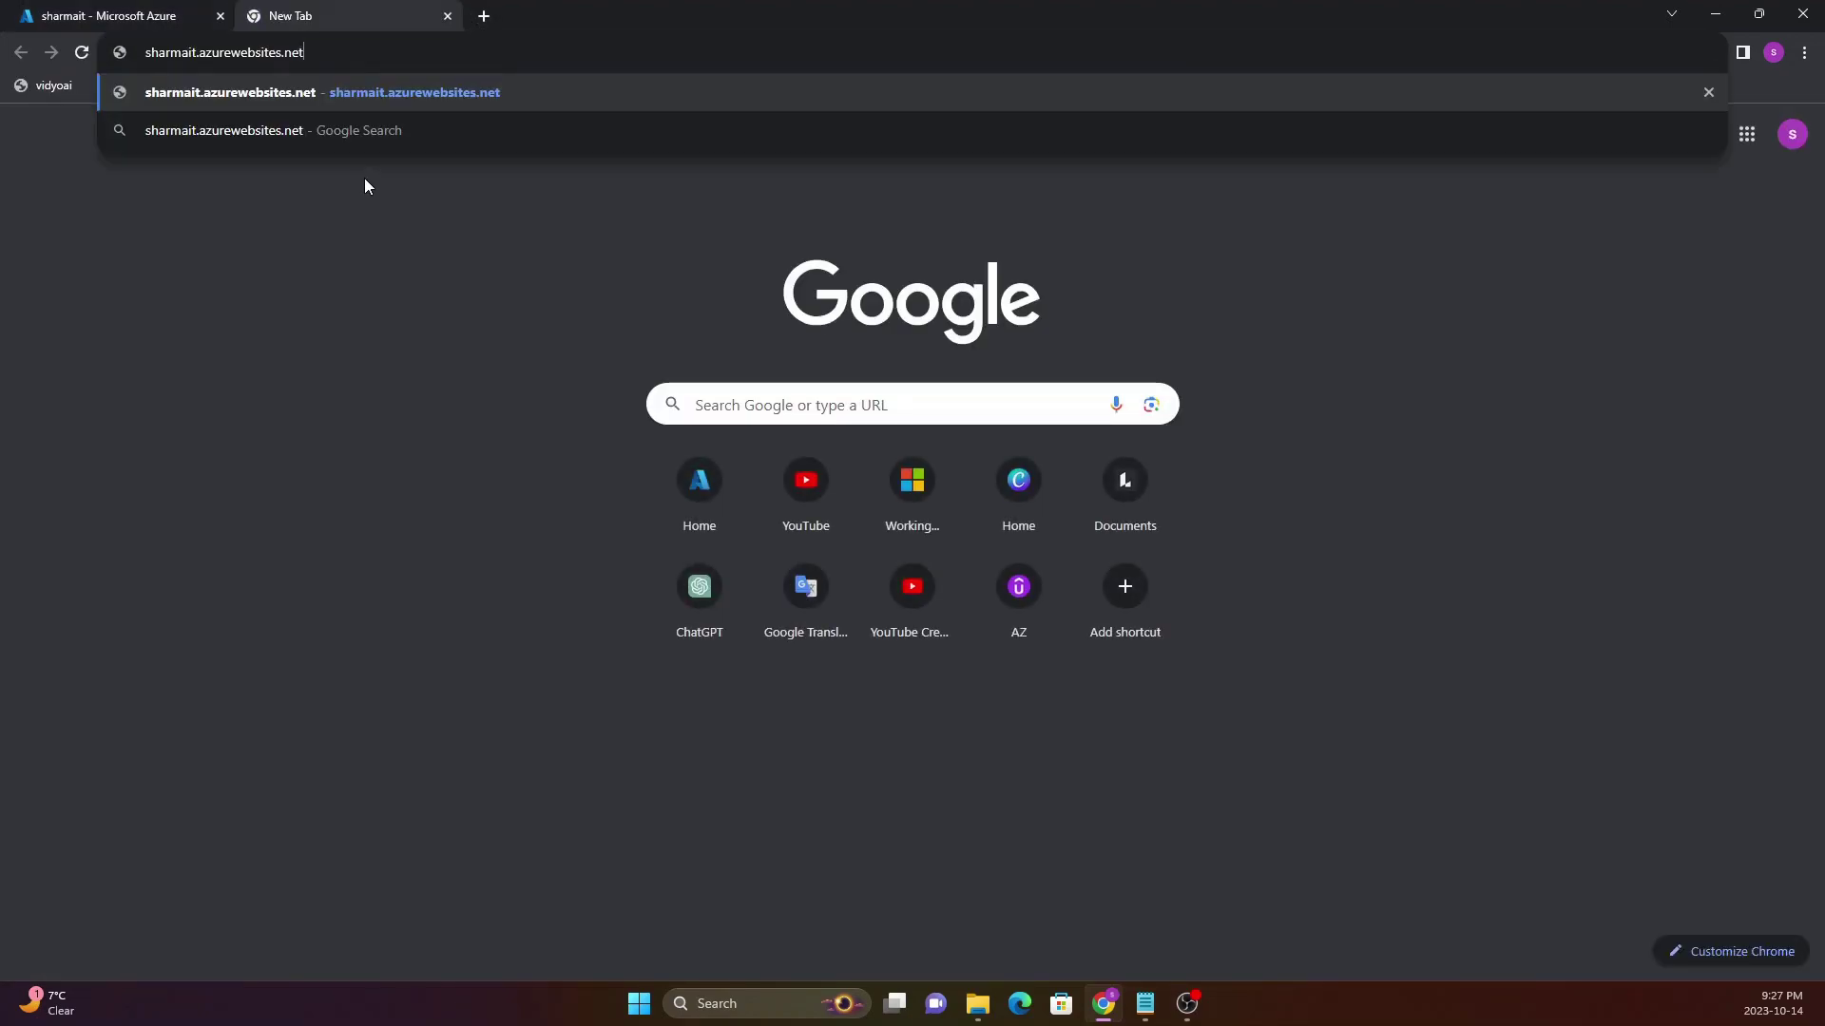
{"action": "type", "text": "\\home.tml"}
{"action": "key", "text": "Return"}
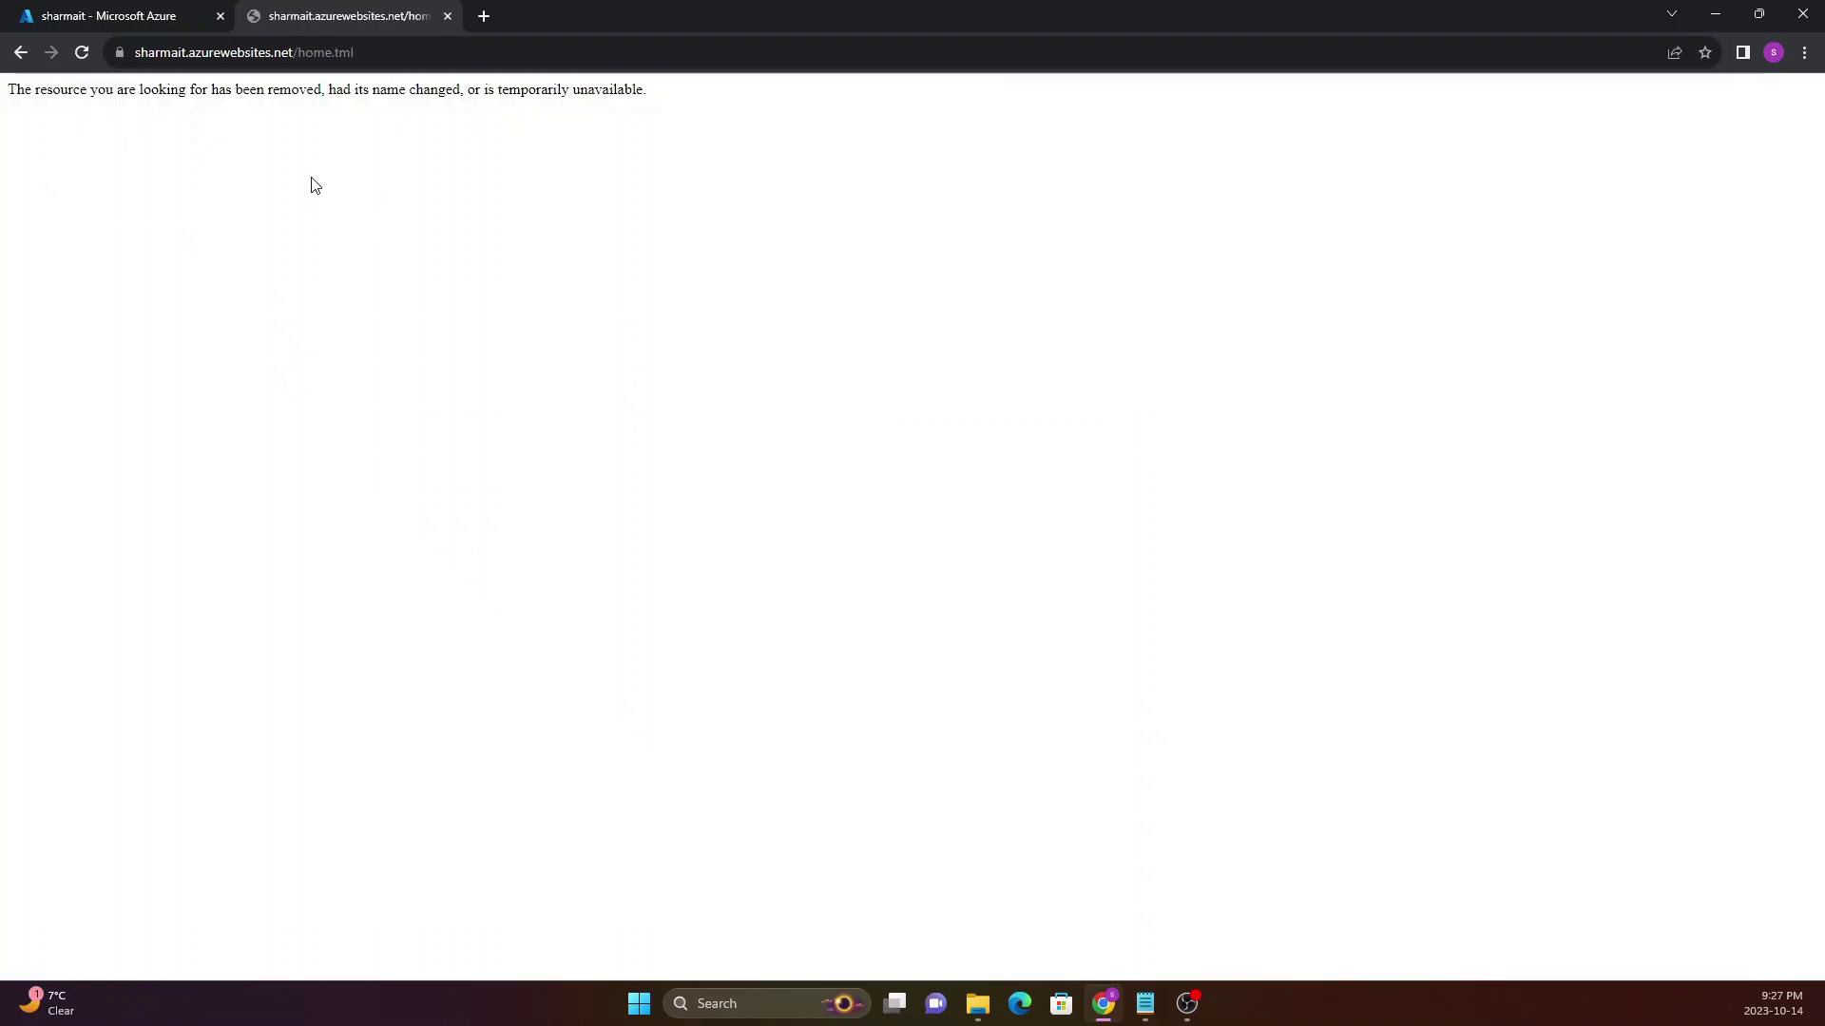
{"action": "left_click", "coordinate": [337, 57]}
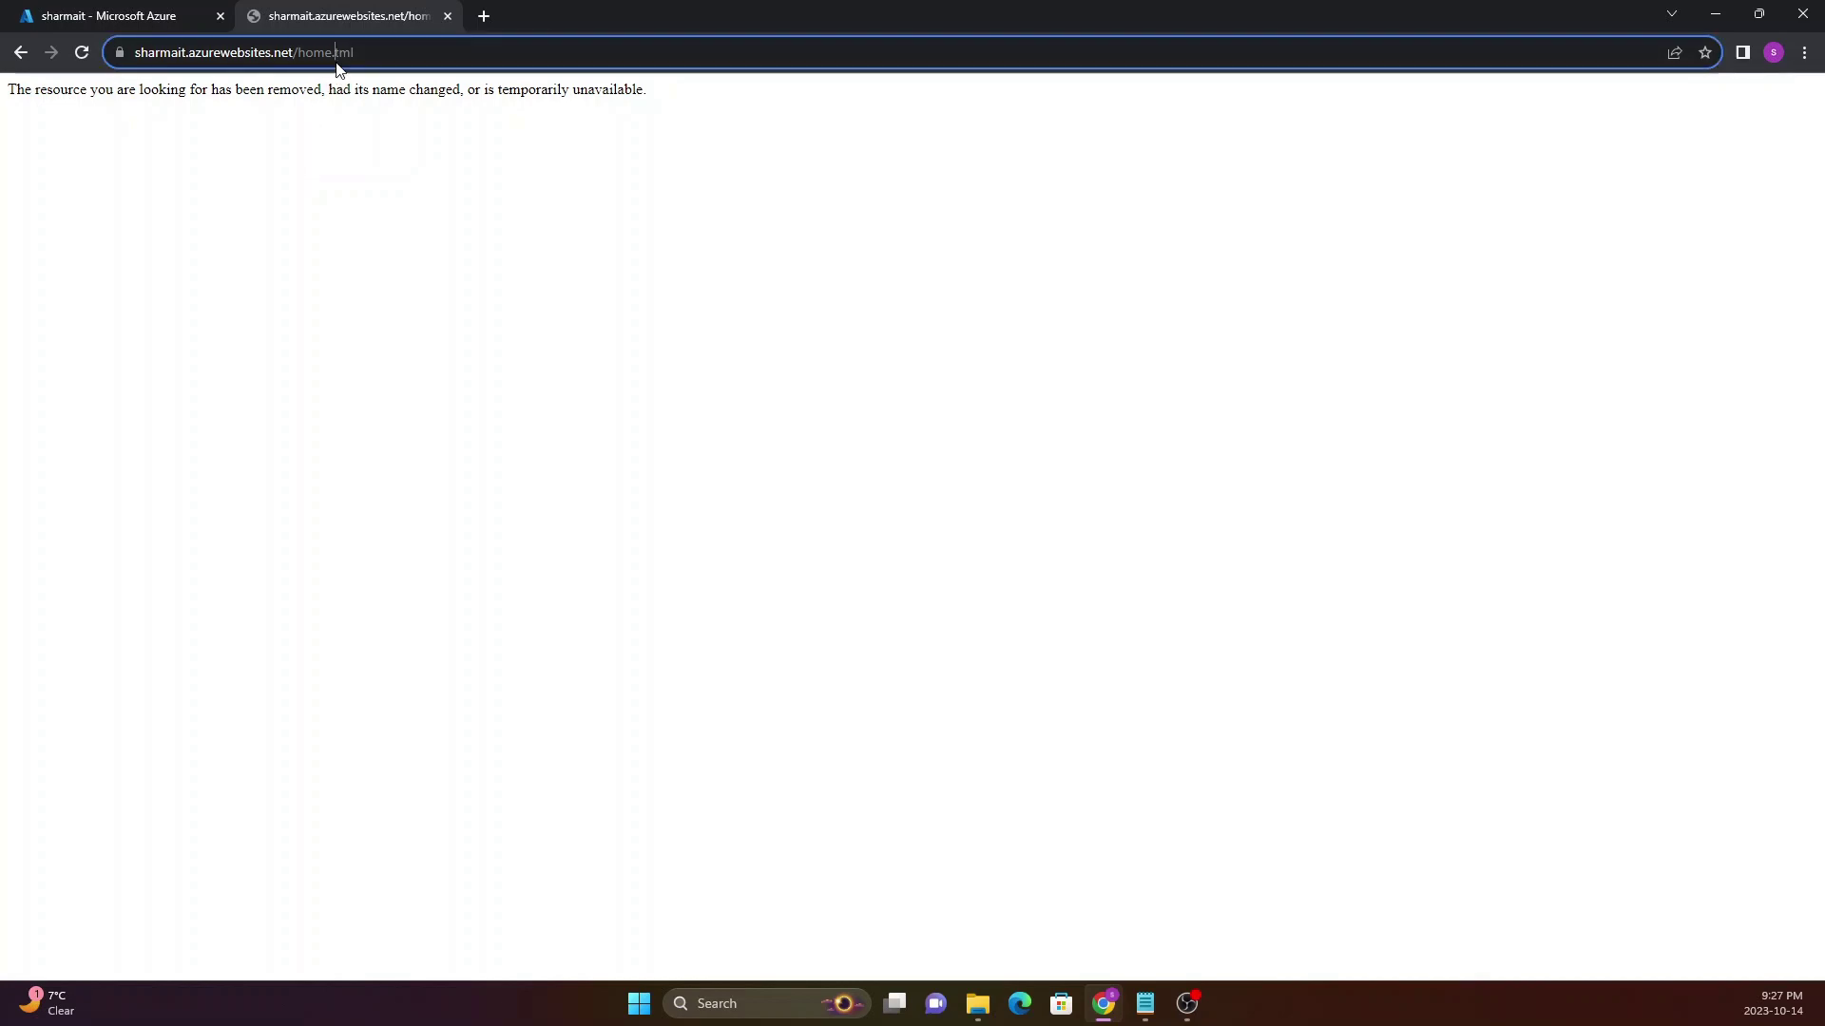
{"action": "left_click", "coordinate": [415, 60]}
{"action": "type", "text": "h"}
{"action": "key", "text": "Return"}
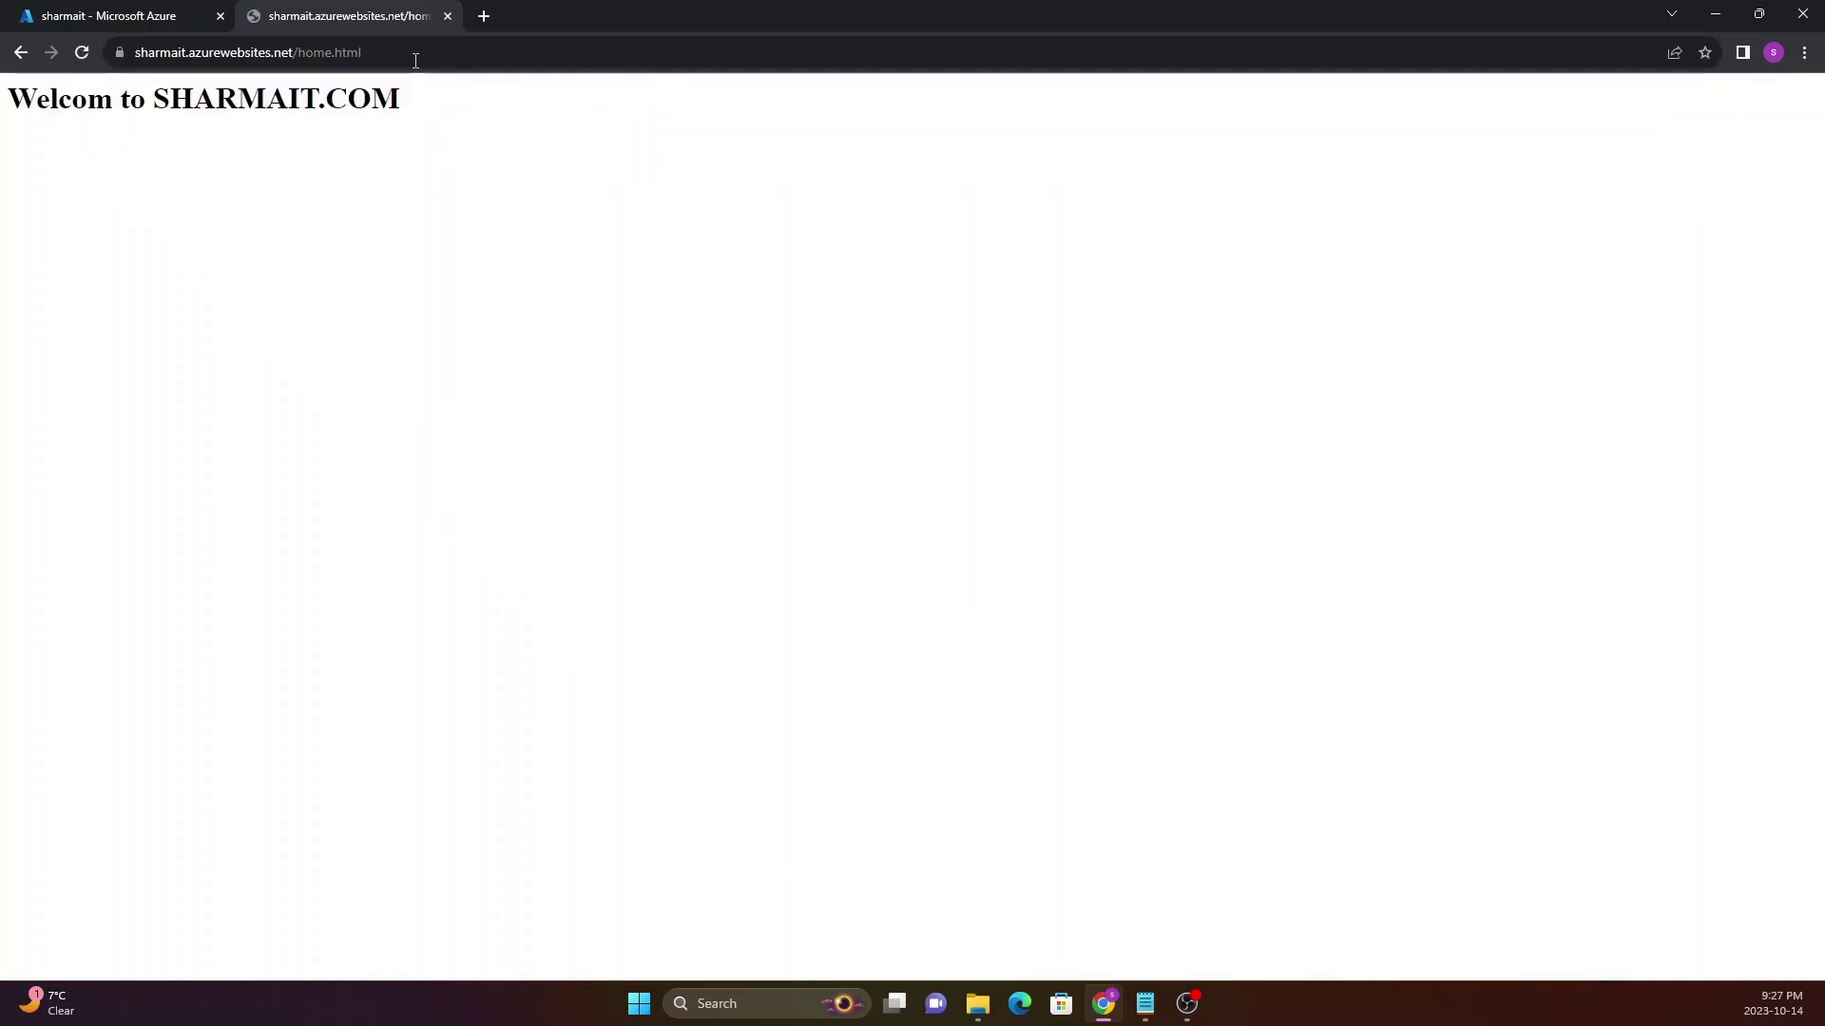
Examine the live home.html page's heading and address against the web app's Overview in the portal
{"action": "left_click_drag", "start_coordinate": [428, 109], "coordinate": [12, 114]}
{"action": "left_click", "coordinate": [265, 127]}
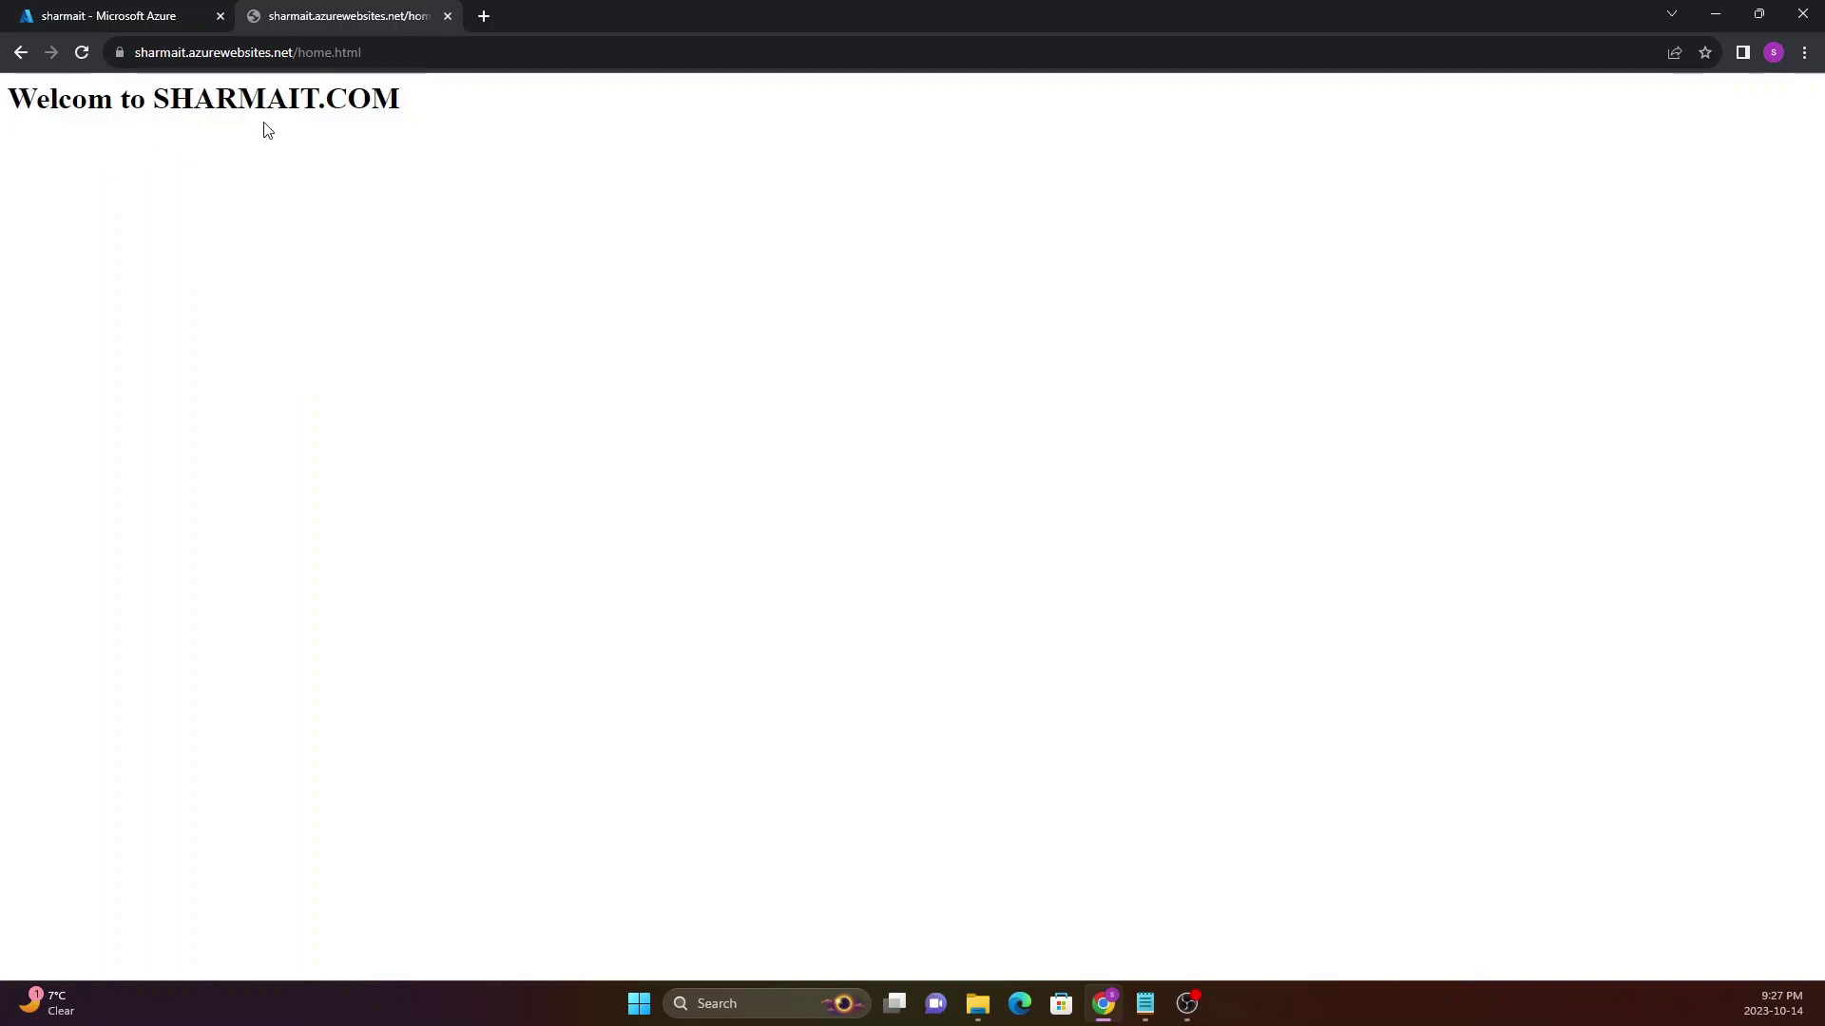
{"action": "left_click", "coordinate": [186, 8]}
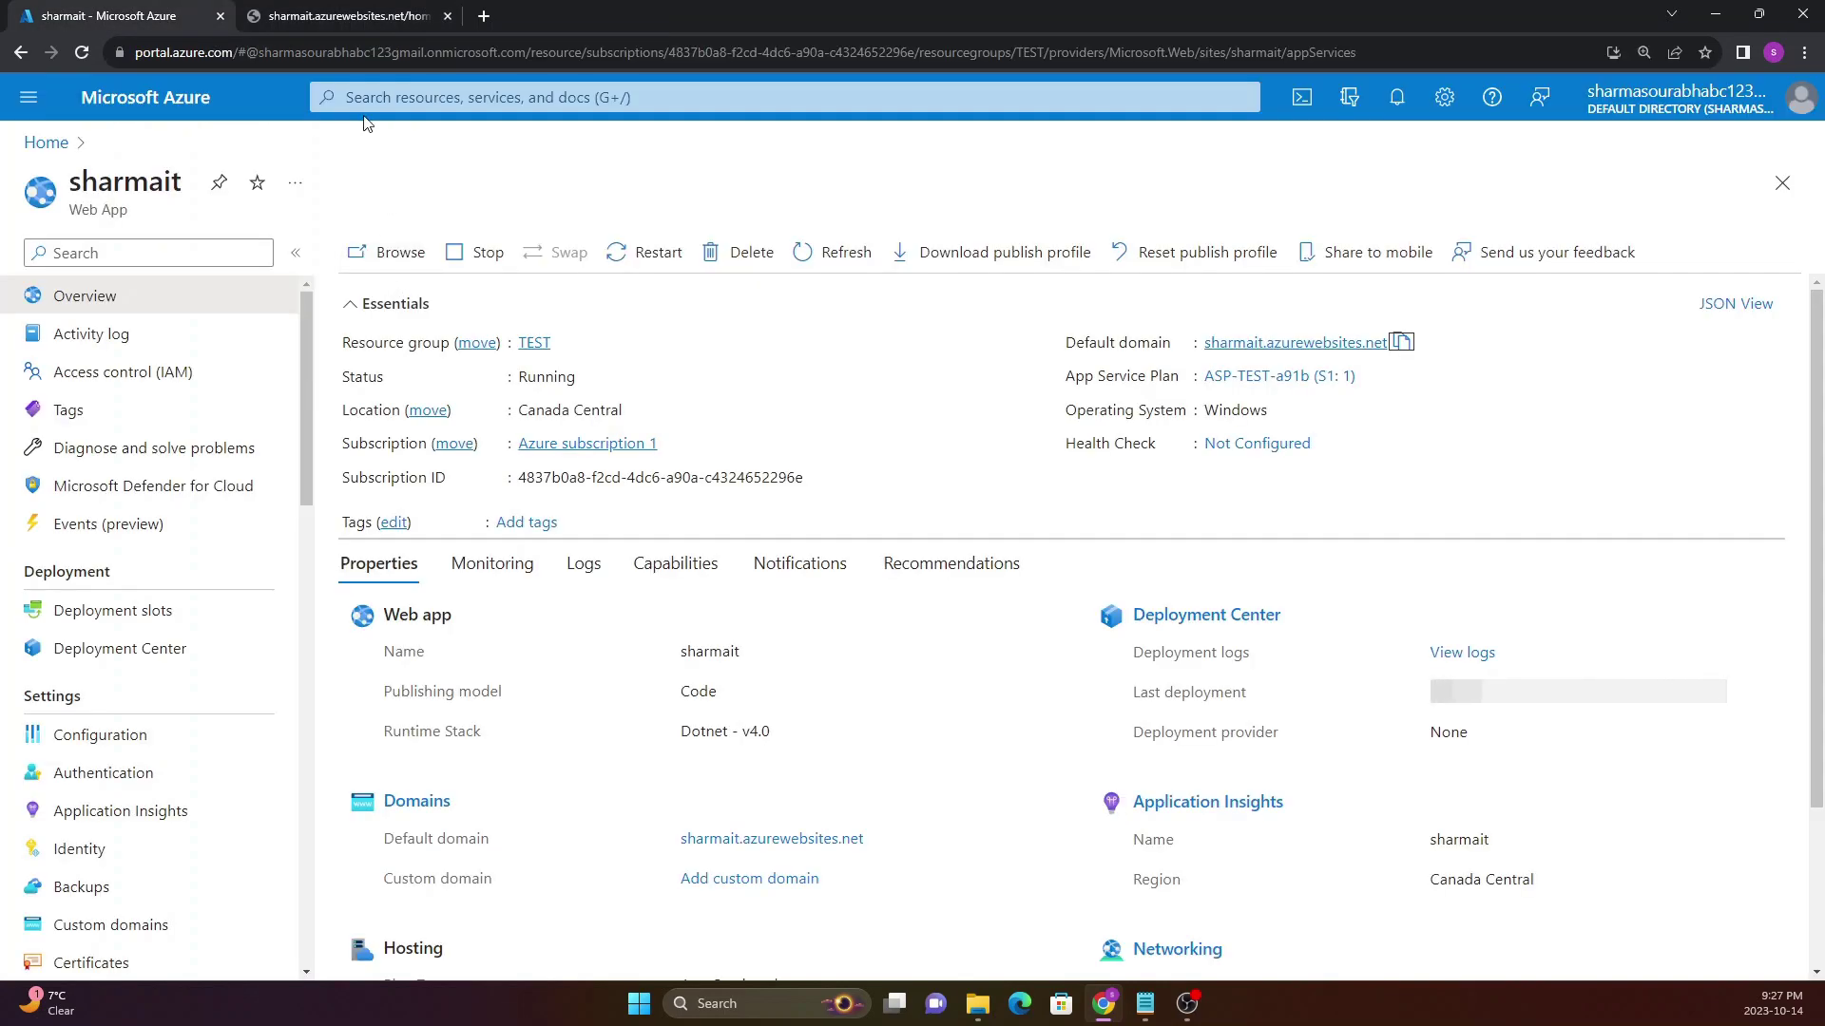
{"action": "left_click", "coordinate": [351, 11]}
{"action": "left_click", "coordinate": [181, 12]}
{"action": "left_click", "coordinate": [403, 23]}
{"action": "left_click", "coordinate": [176, 15]}
{"action": "scroll", "coordinate": [157, 597], "scroll_direction": "down", "scroll_amount": 2}
{"action": "left_click", "coordinate": [361, 15]}
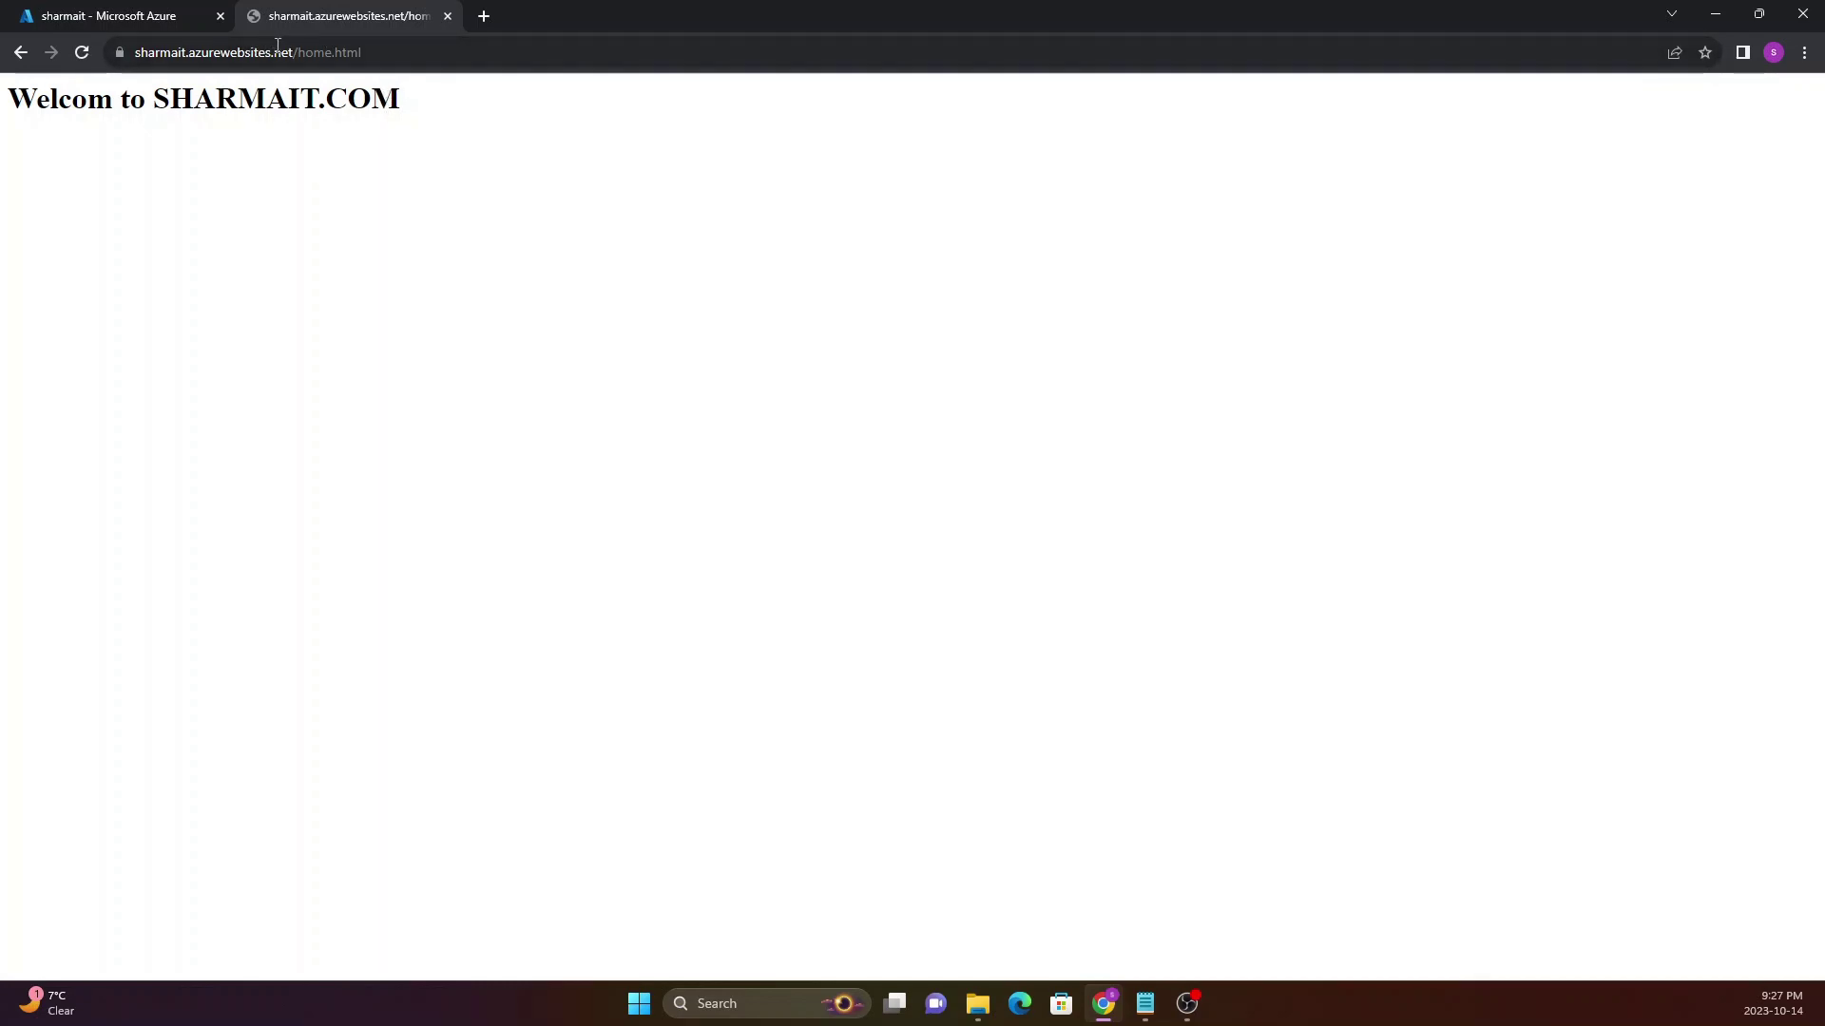
{"action": "left_click_drag", "start_coordinate": [290, 52], "coordinate": [86, 112]}
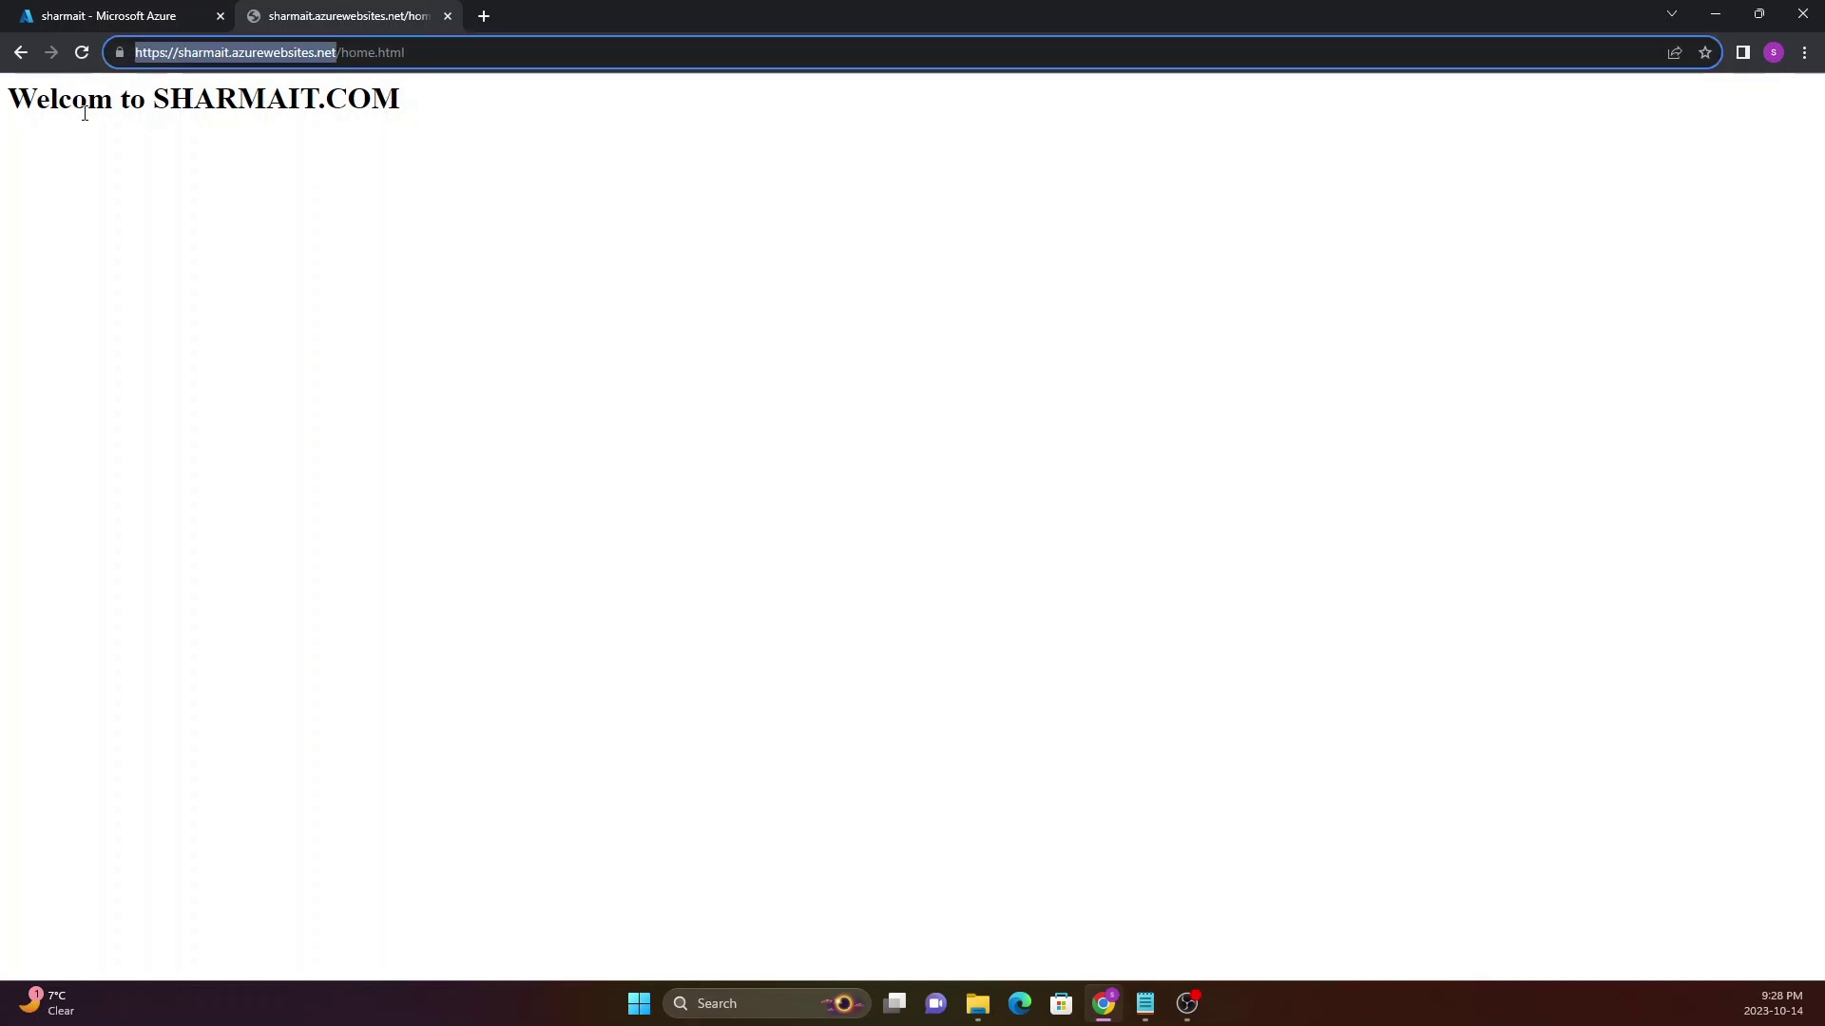
Relaunch the App Service Editor from the web app's development tools in the portal and open hostingstart.html in wwwroot
{"action": "left_click", "coordinate": [110, 13]}
{"action": "scroll", "coordinate": [126, 561], "scroll_direction": "down", "scroll_amount": 7}
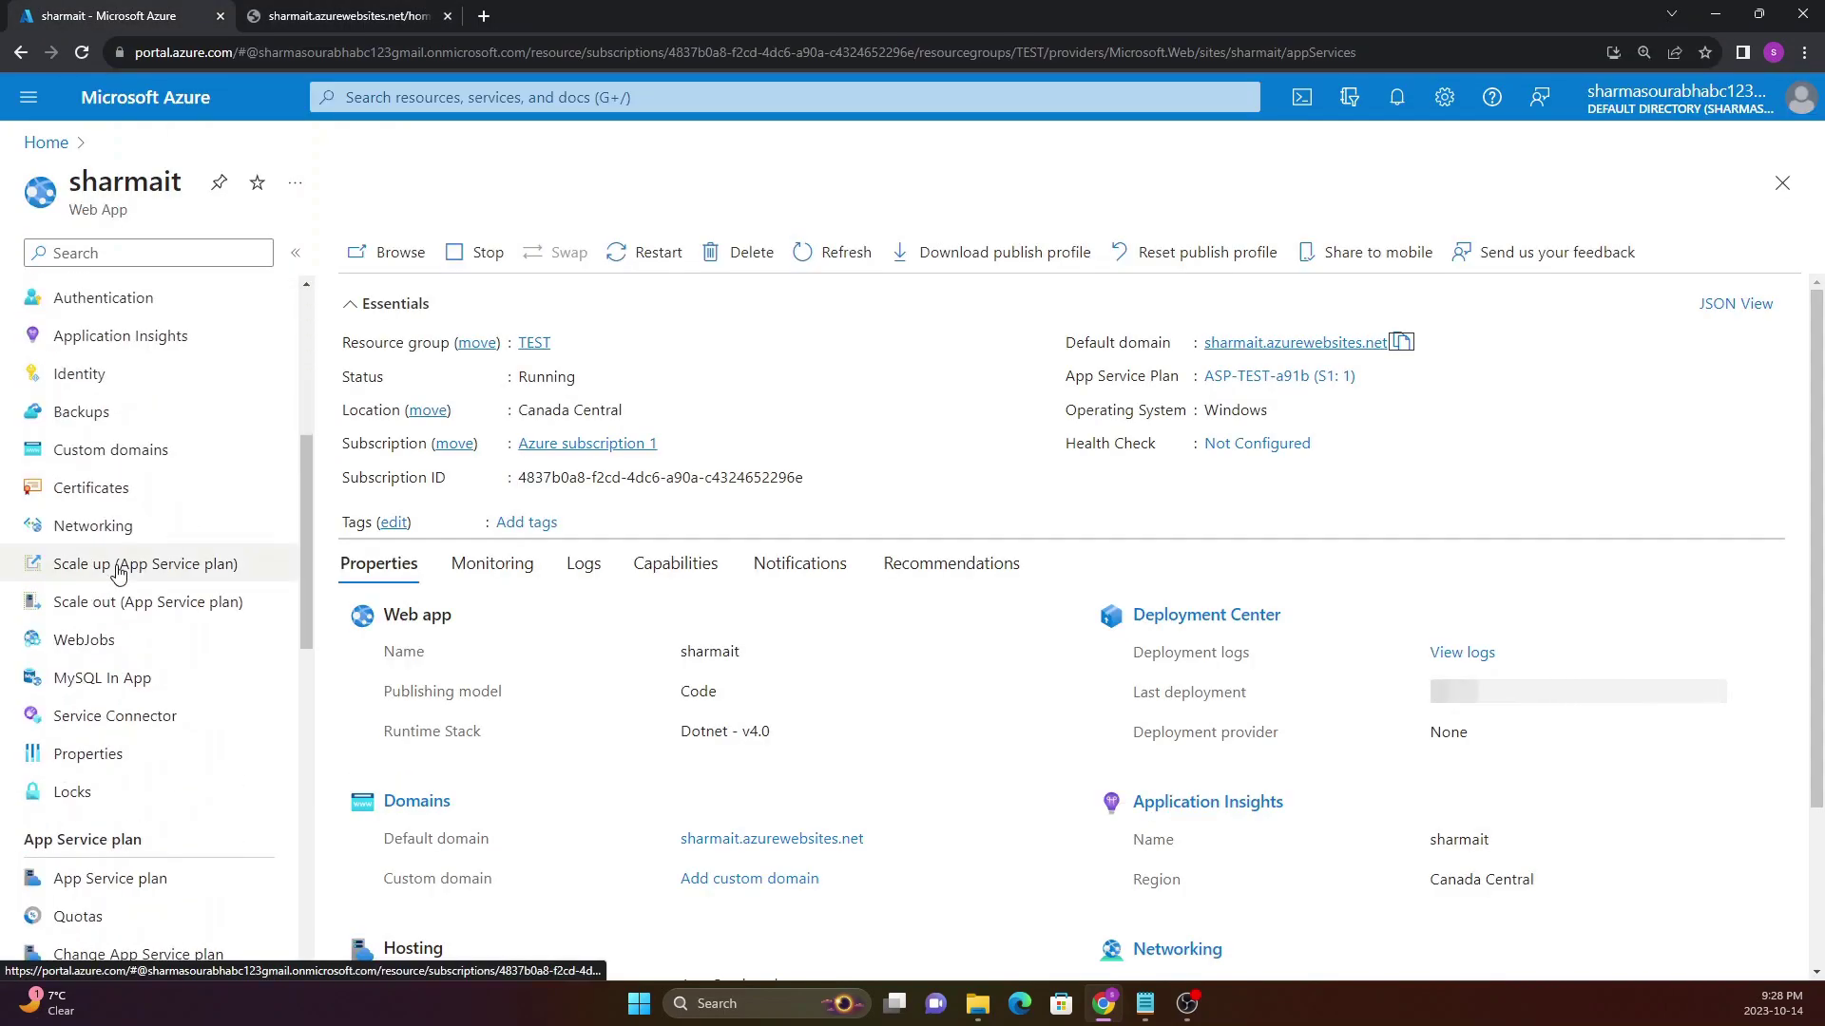
{"action": "scroll", "coordinate": [130, 777], "scroll_direction": "down", "scroll_amount": 2}
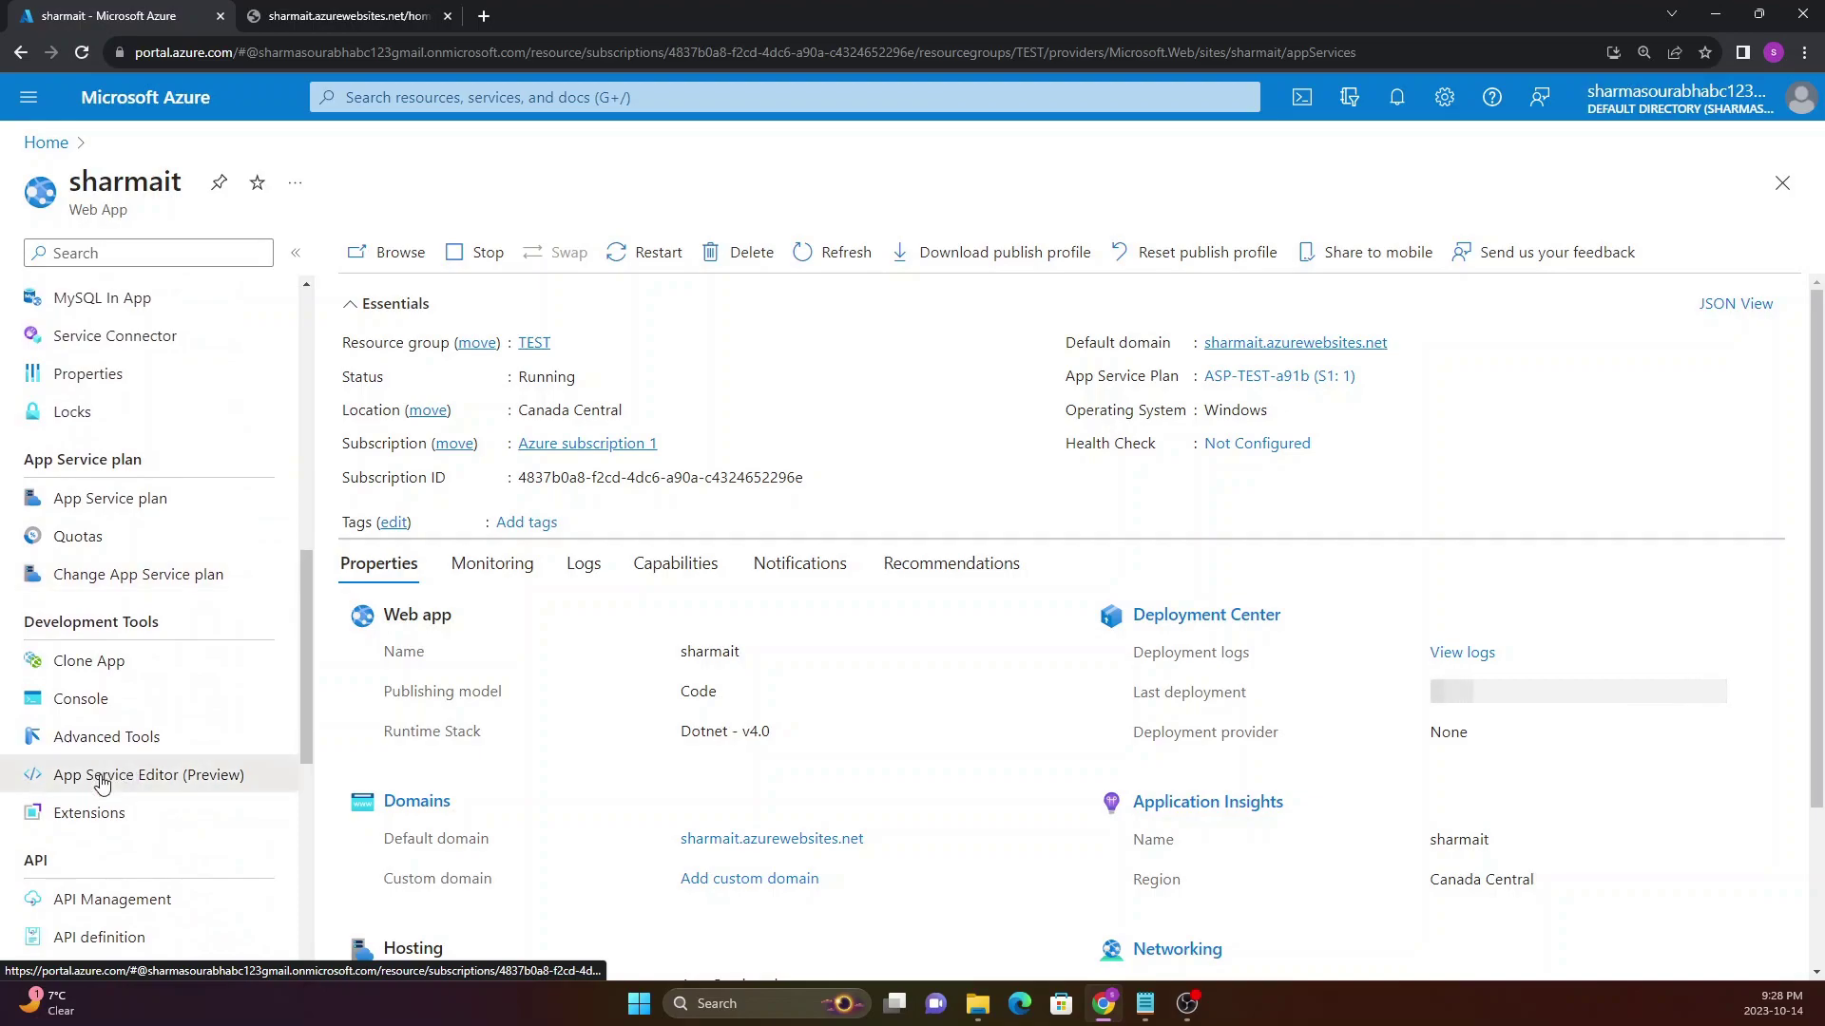
{"action": "left_click", "coordinate": [229, 775]}
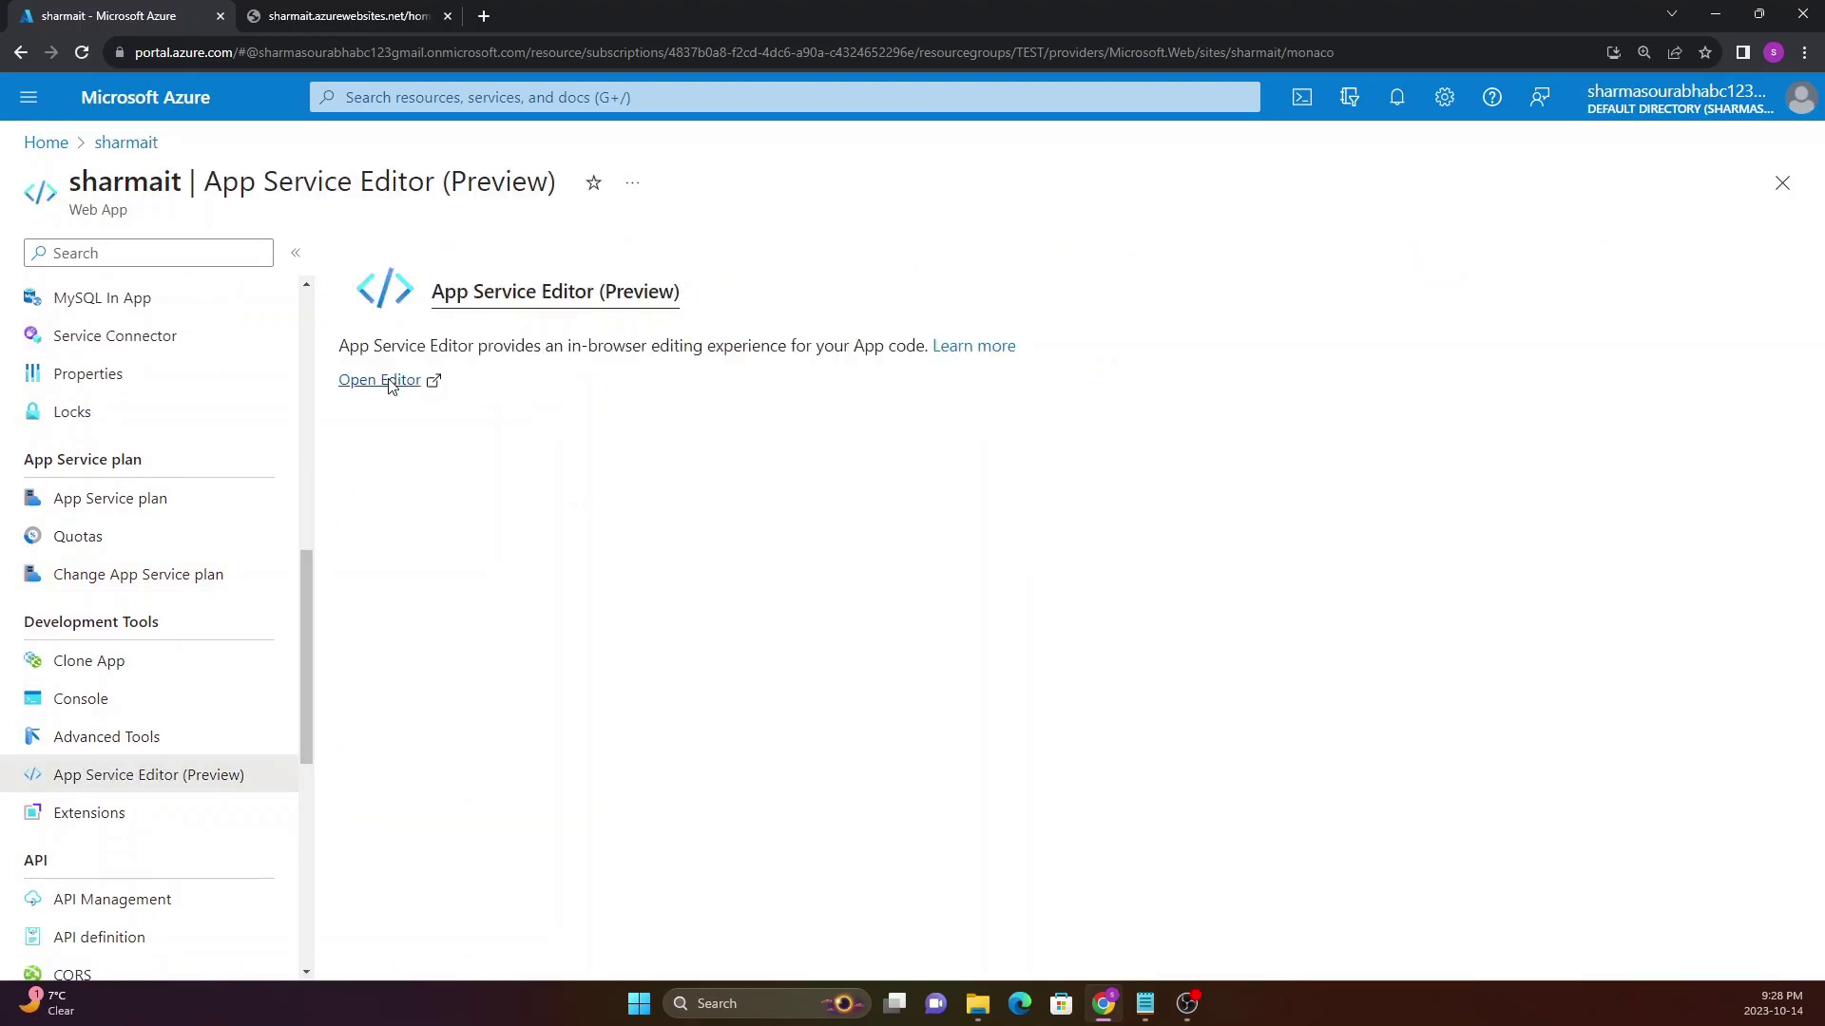
{"action": "left_click", "coordinate": [393, 379]}
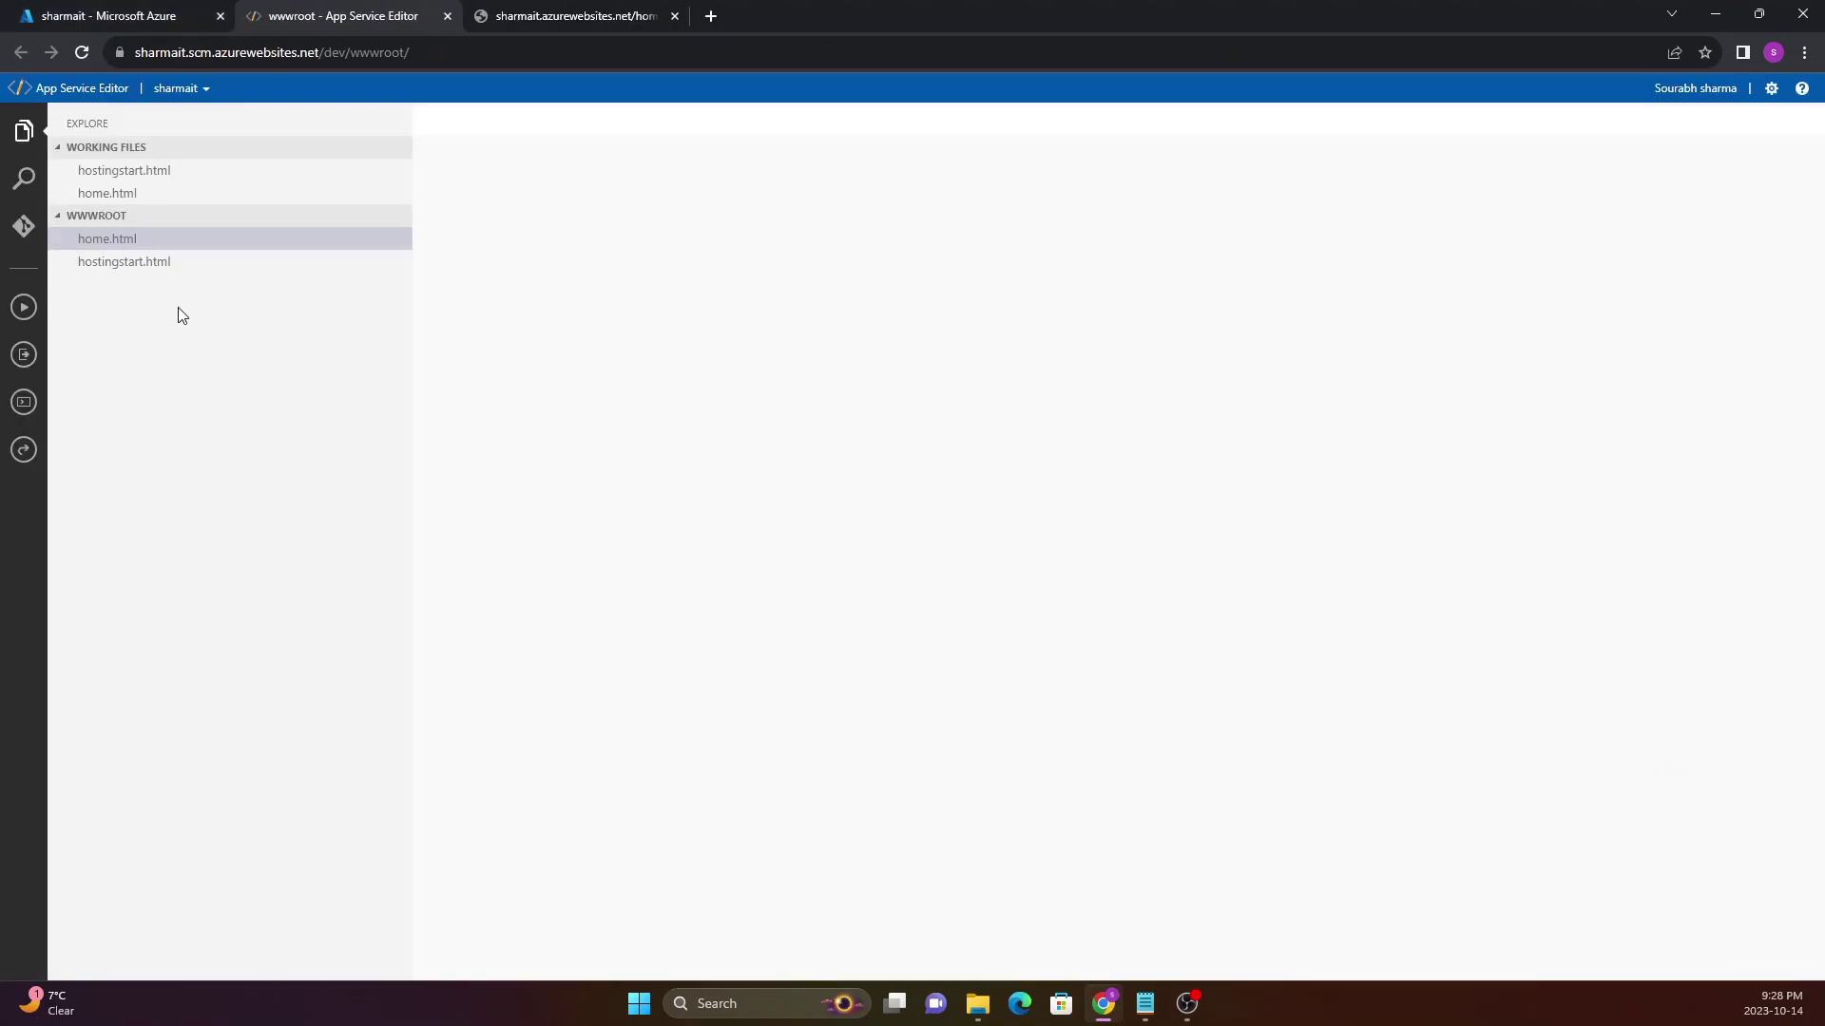
{"action": "left_click", "coordinate": [114, 267]}
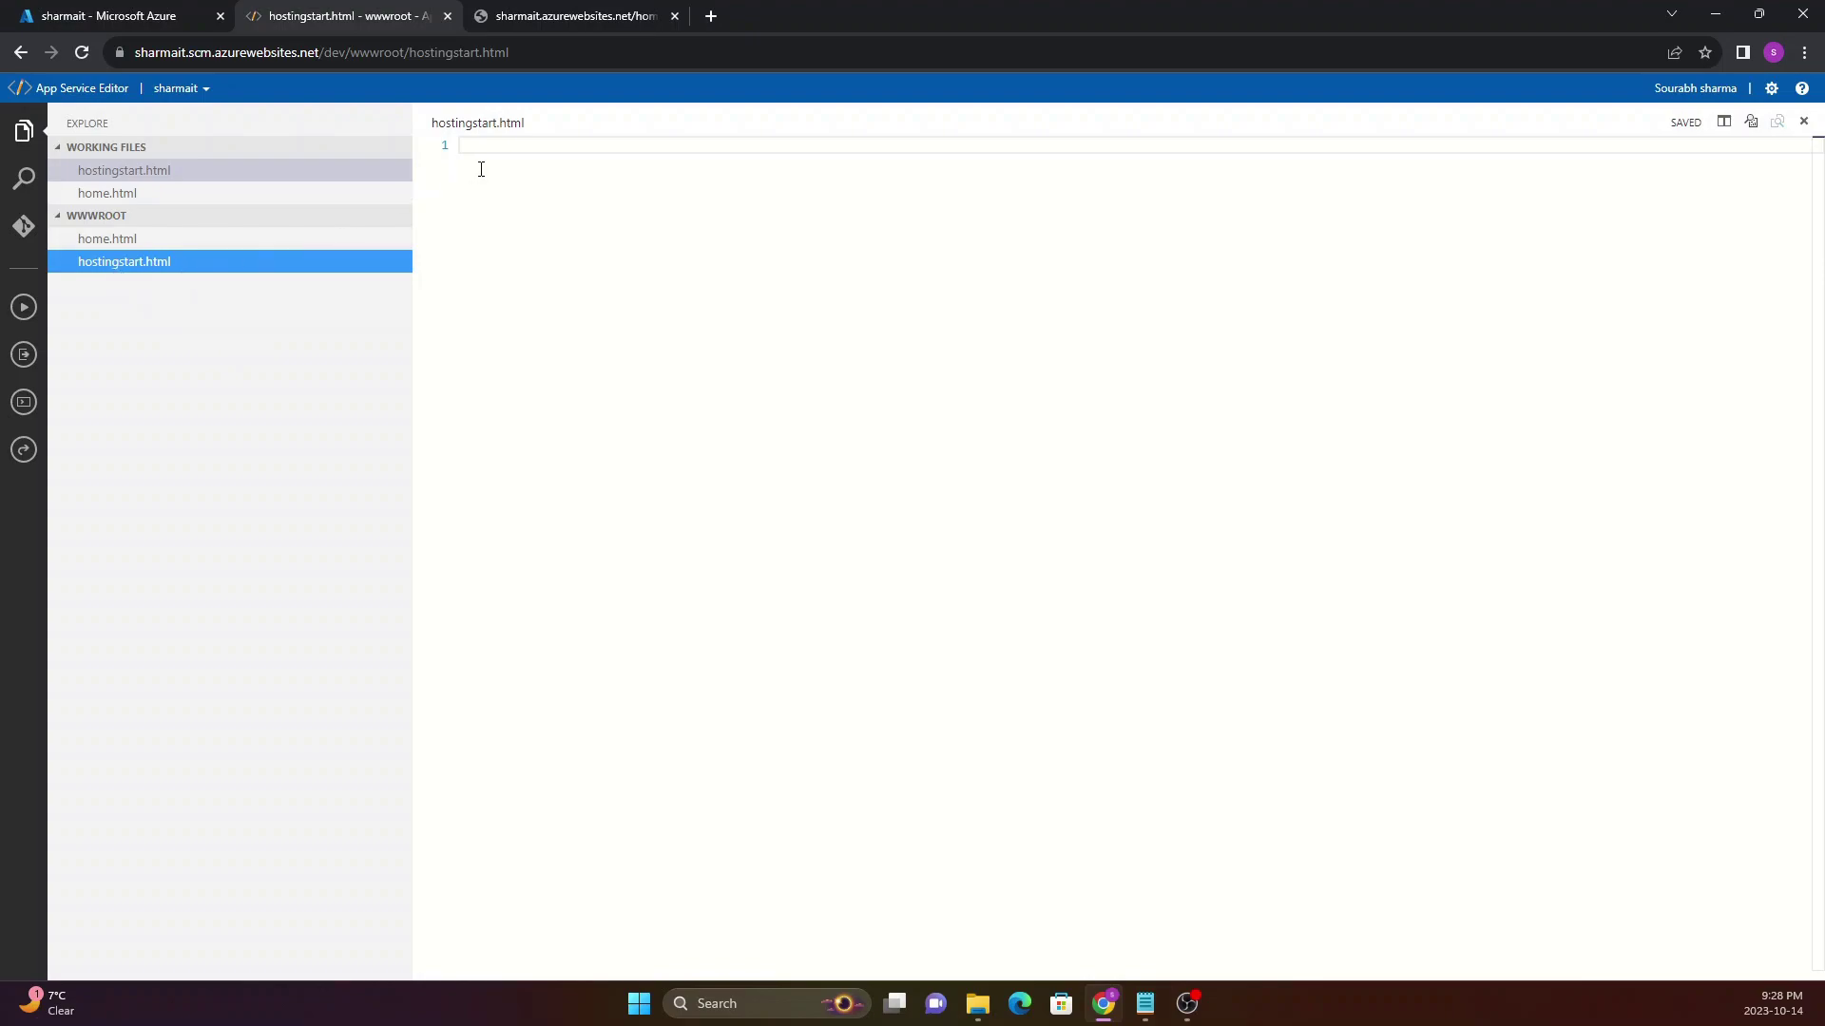
{"action": "left_click", "coordinate": [536, 144]}
Open home.html and copy its entire h1 heading line, undoing any accidental paste over it
{"action": "left_click", "coordinate": [150, 239]}
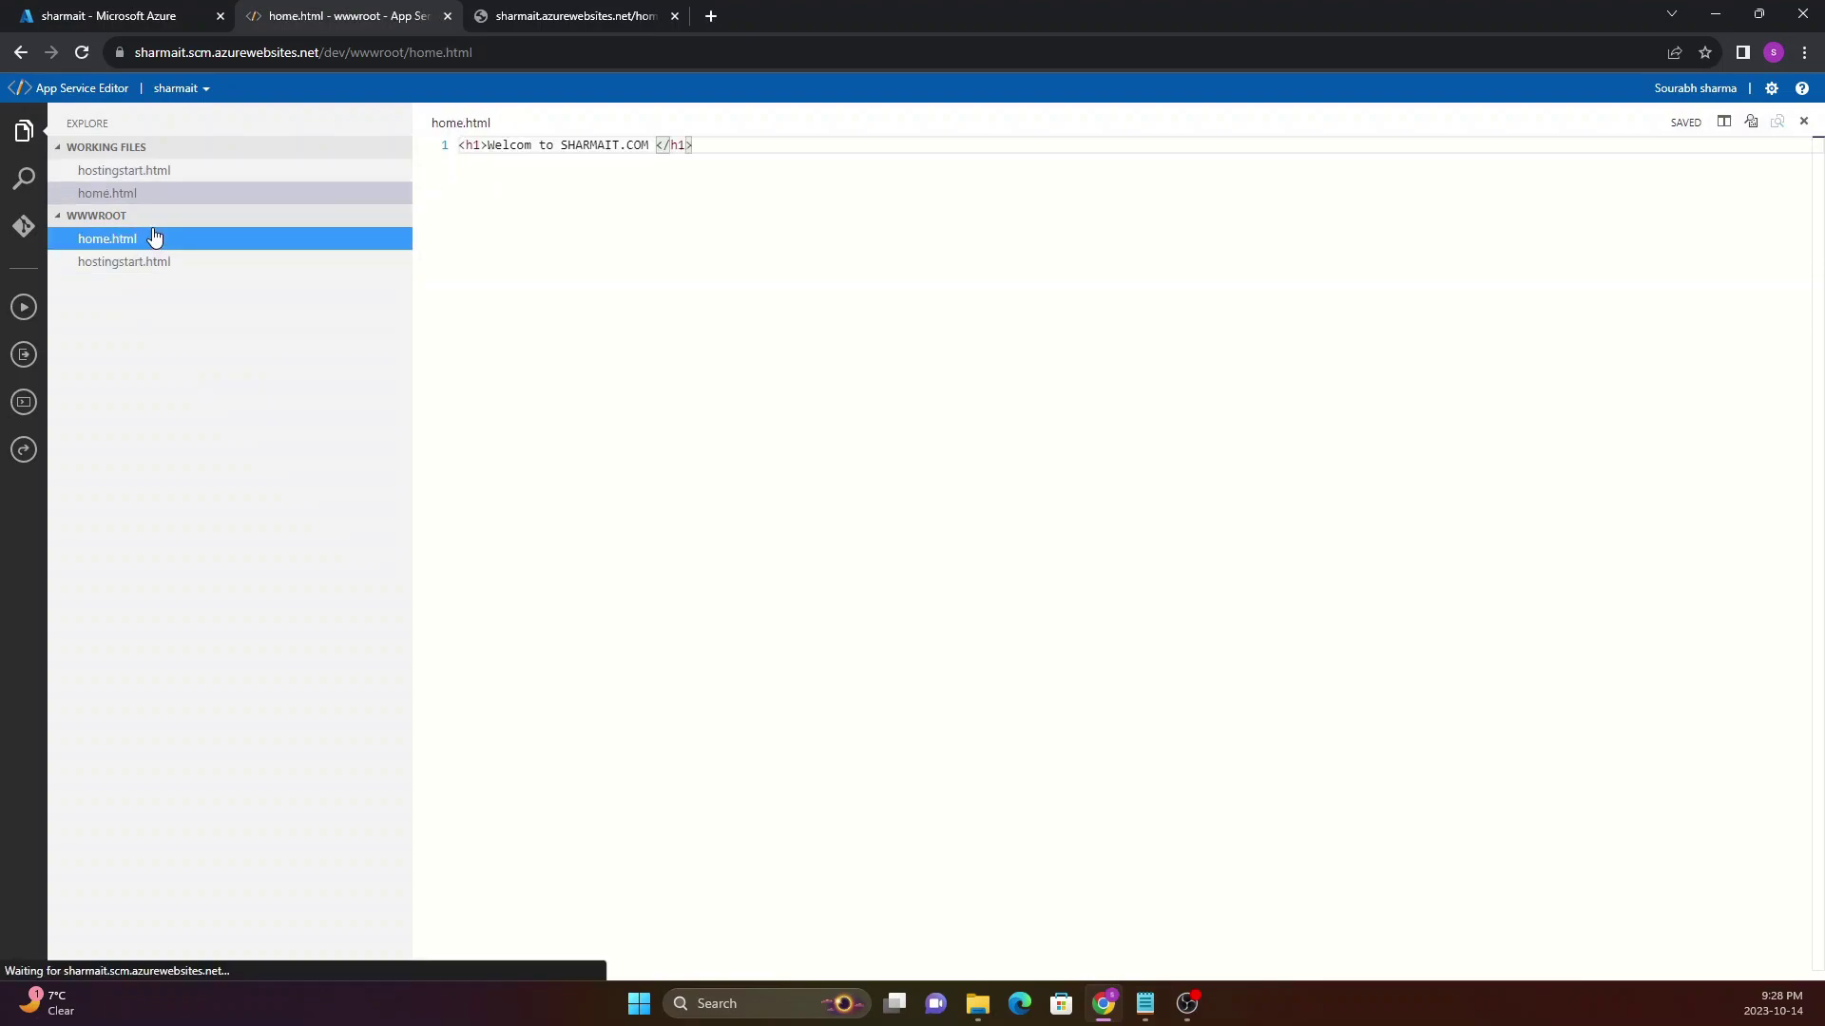
{"action": "left_click", "coordinate": [719, 143]}
{"action": "key", "text": "ctrl+a"}
{"action": "key", "text": "ctrl+v"}
{"action": "key", "text": "ctrl+v"}
{"action": "key", "text": "ctrl+z"}
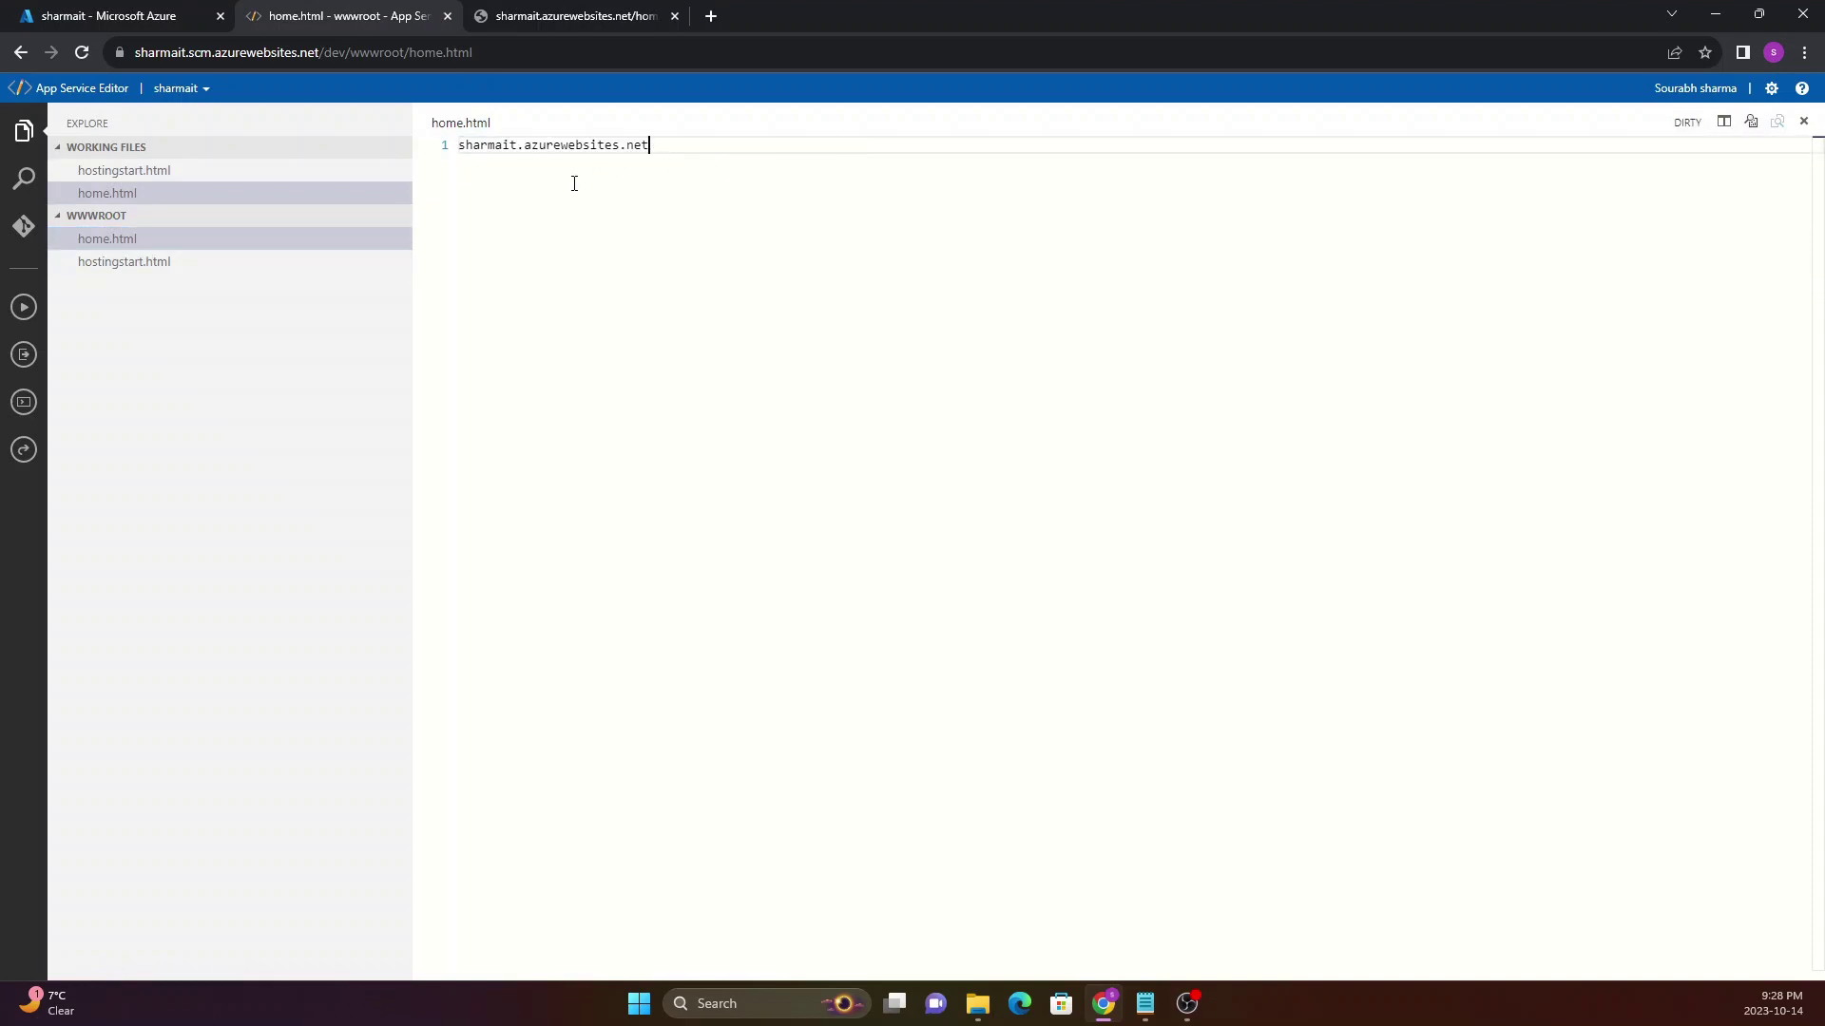
{"action": "key", "text": "ctrl+z"}
{"action": "key", "text": "ctrl+c"}
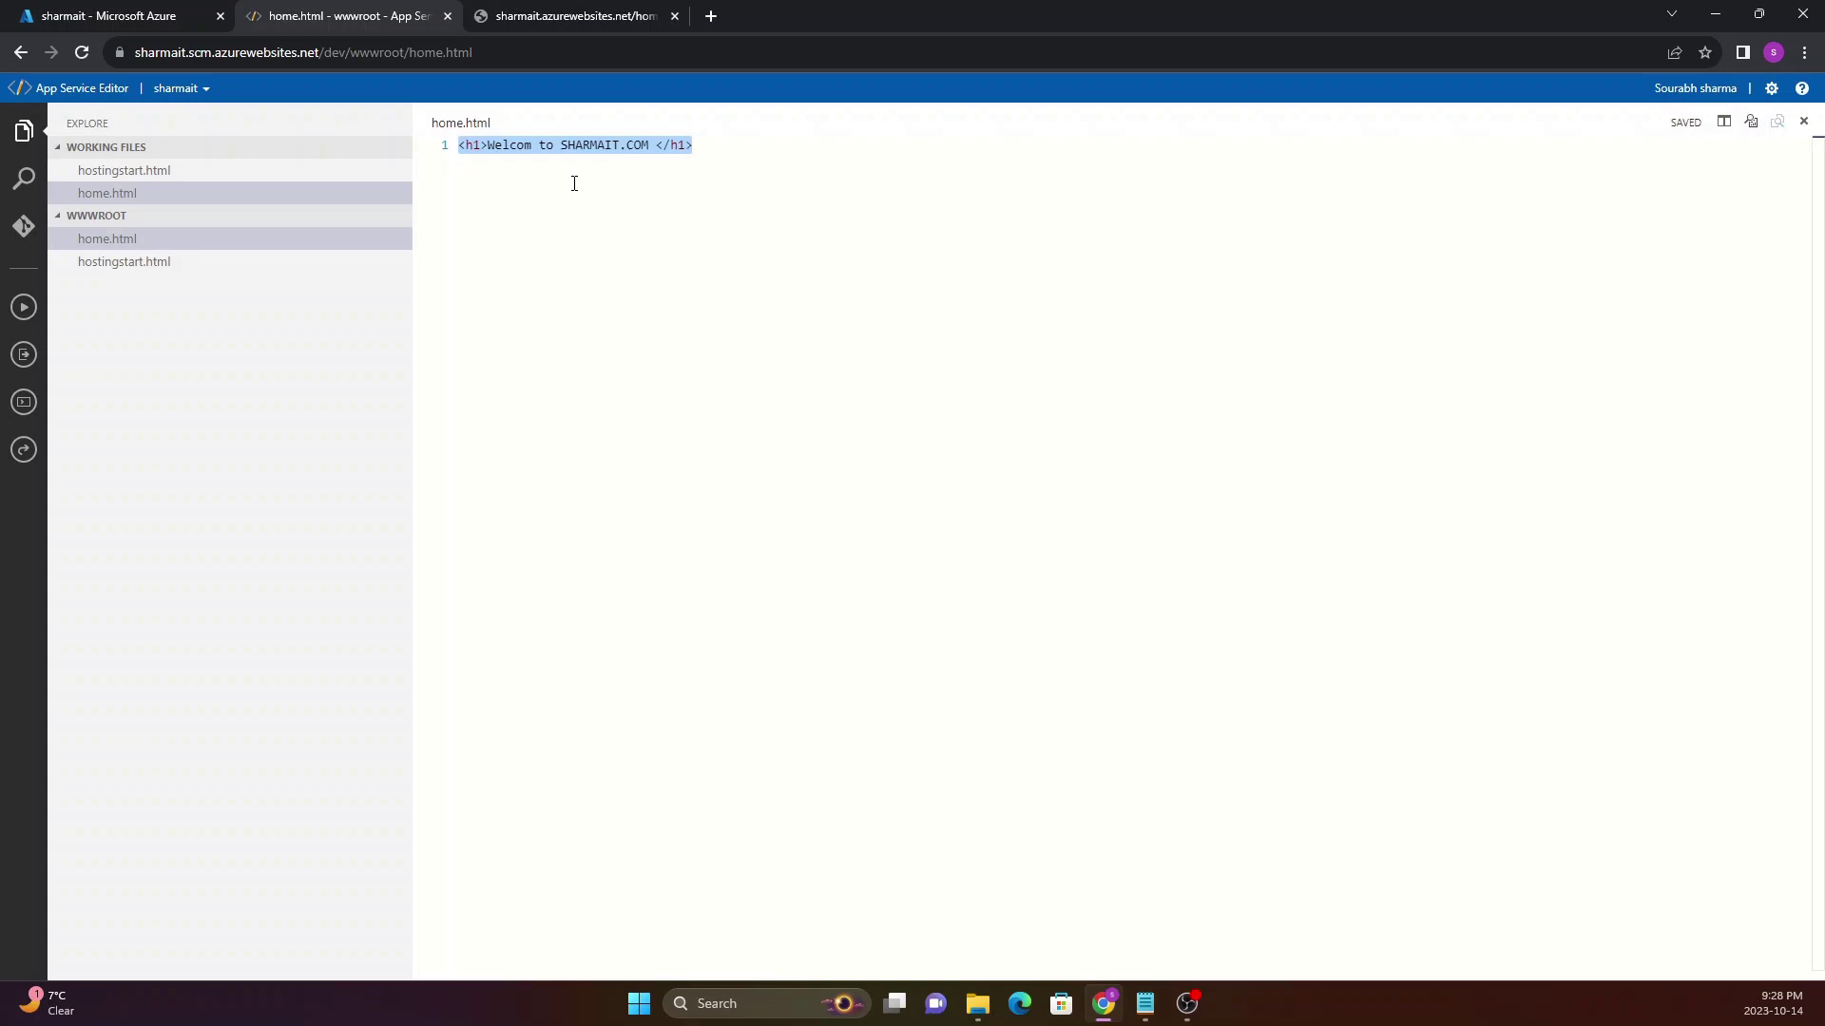
Paste the copied h1 heading line from home.html into the empty hostingstart.html in wwwroot
{"action": "left_click", "coordinate": [204, 265]}
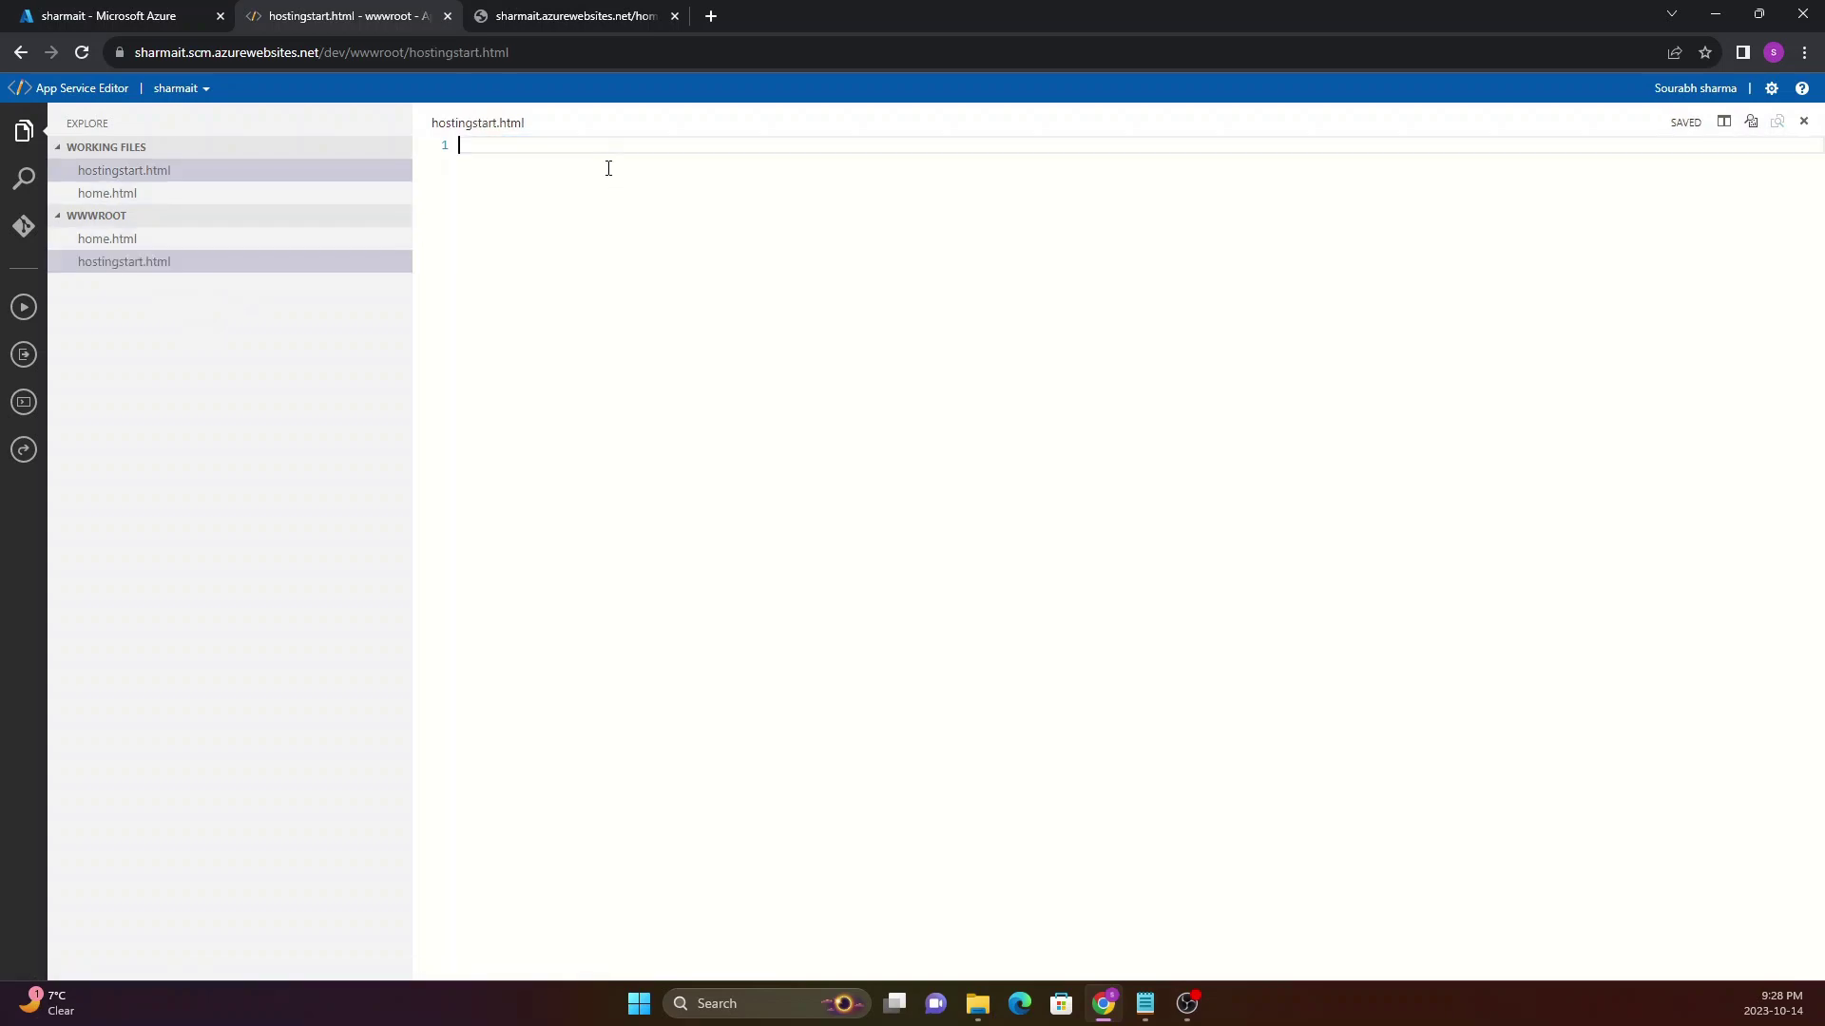
{"action": "key", "text": "ctrl+v"}
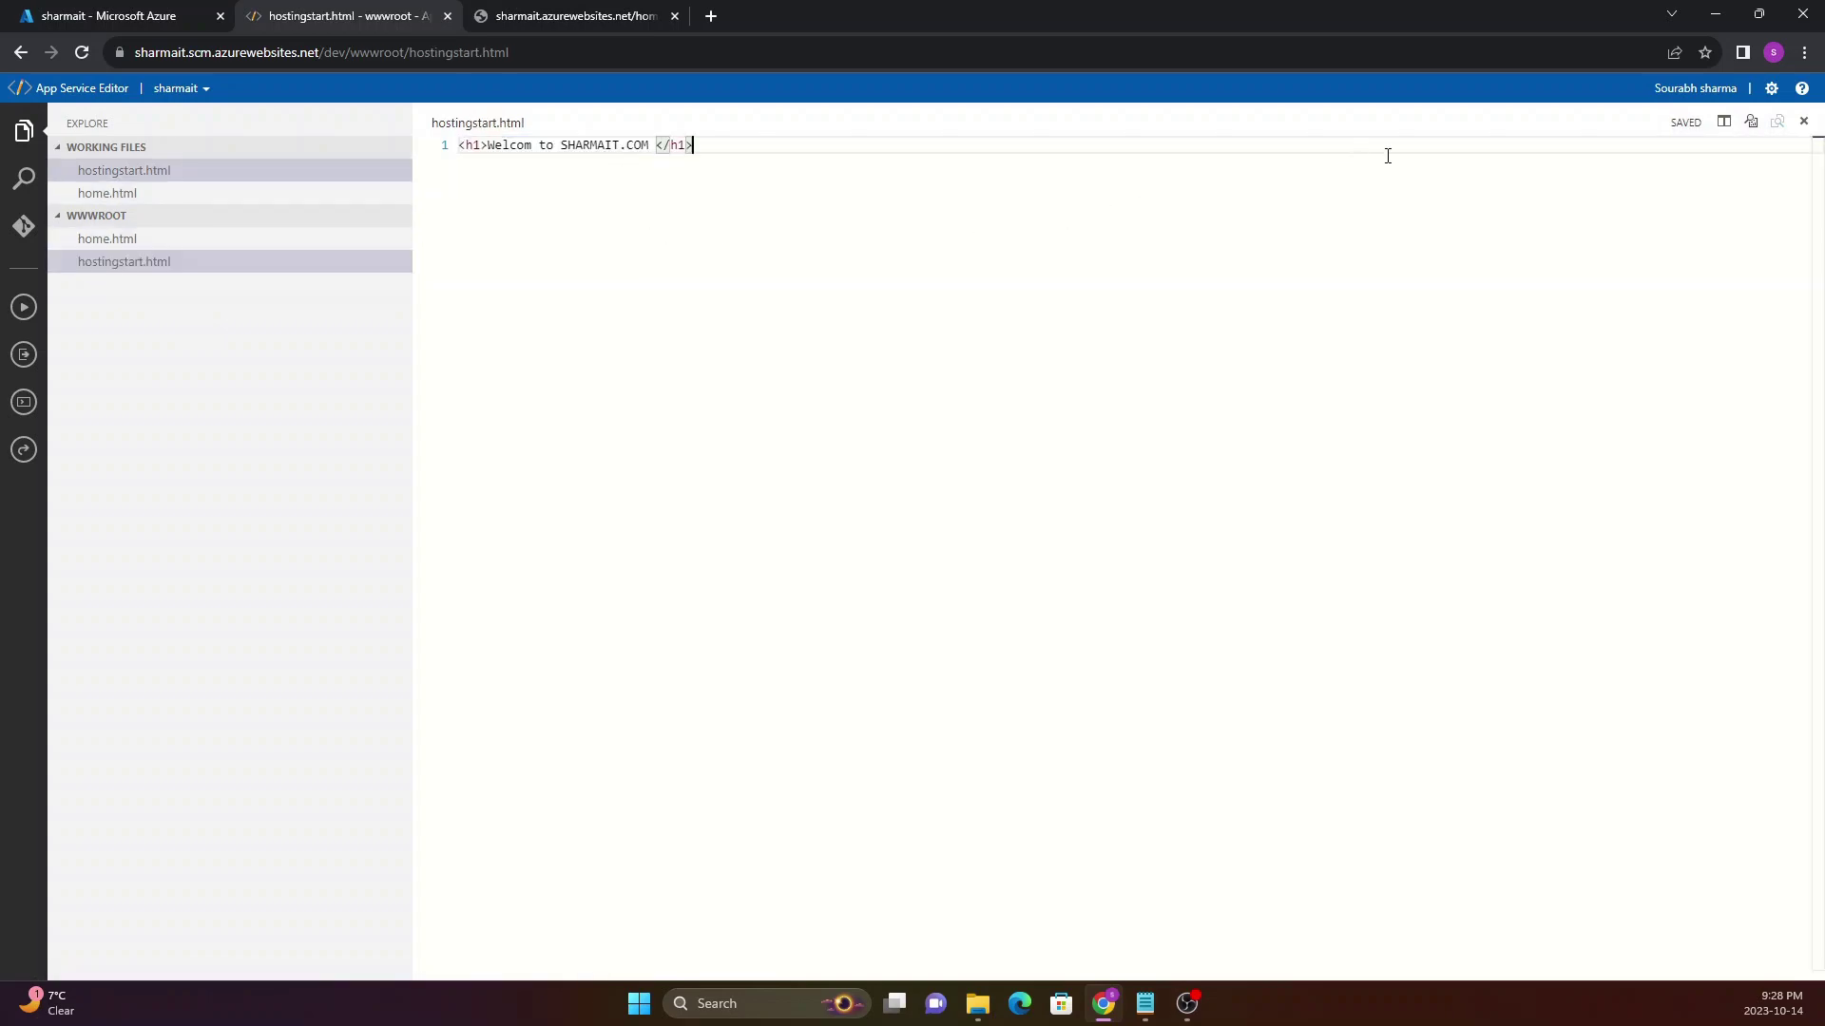
Copy the default domain from the web app's Overview and open sharmait.azurewebsites.net in a new browser tab to check the start page heading
{"action": "left_click", "coordinate": [535, 15]}
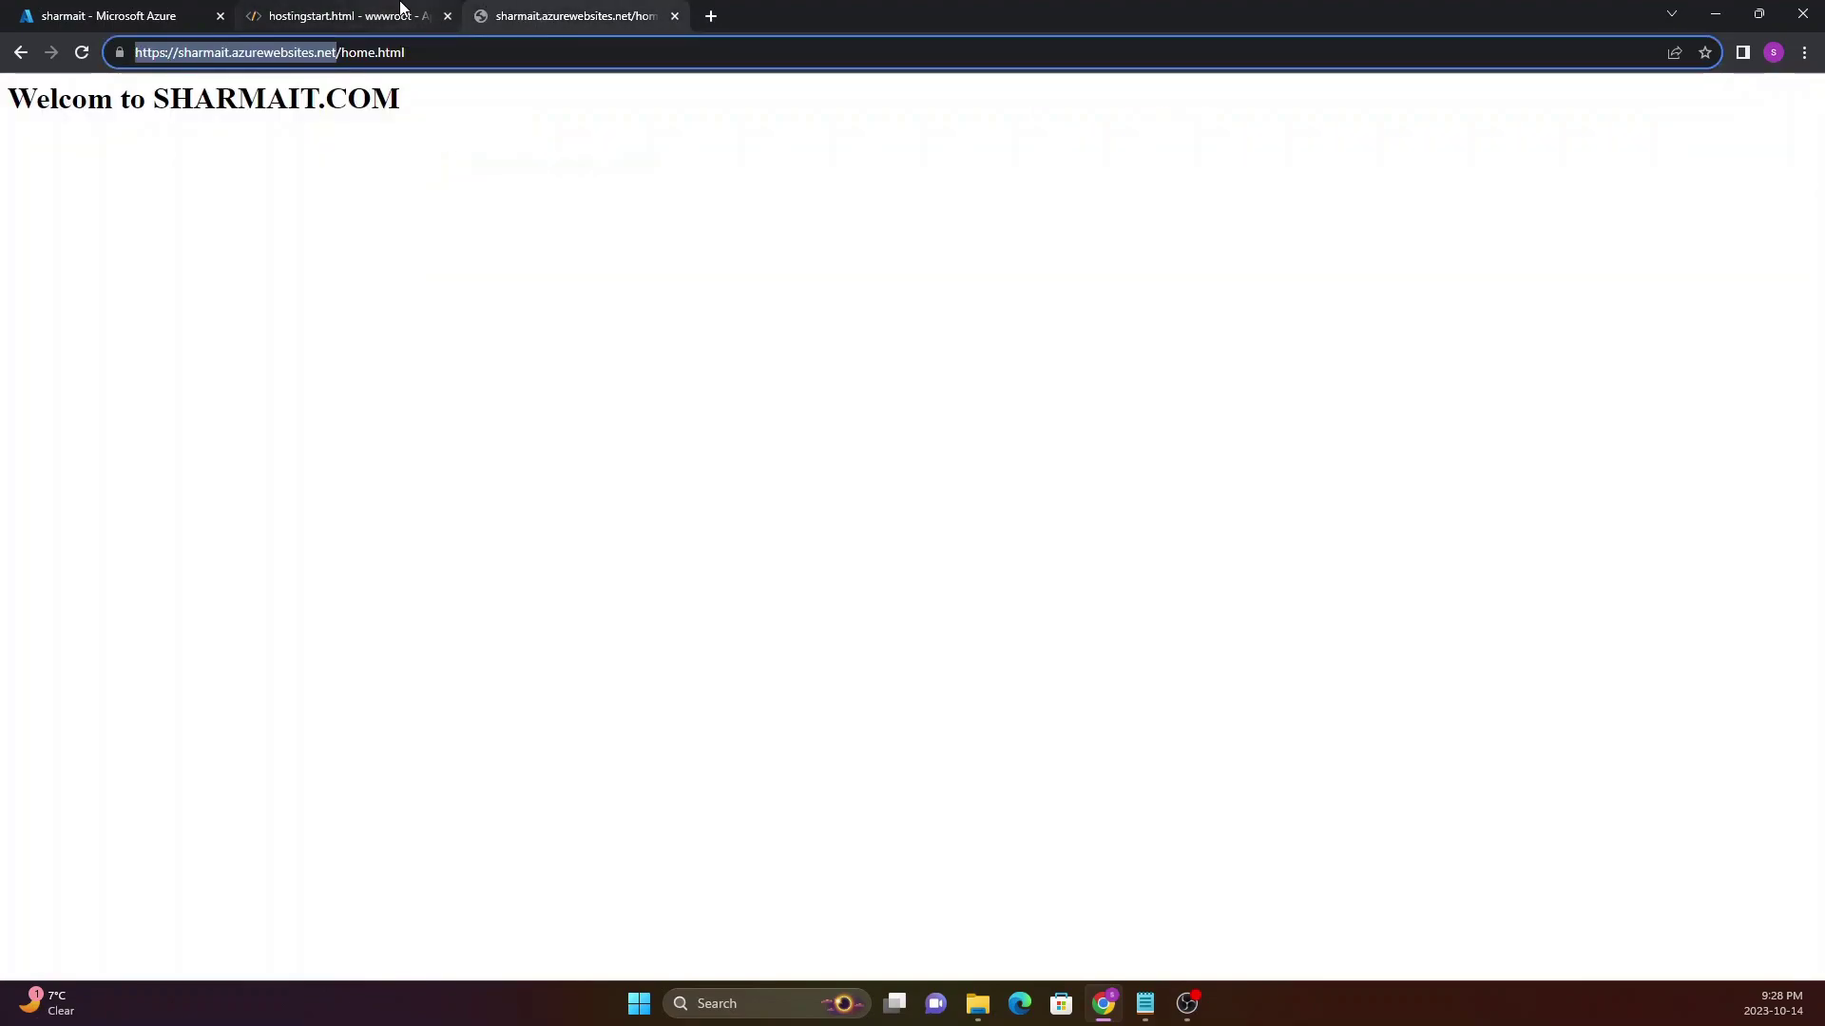
{"action": "left_click", "coordinate": [121, 11]}
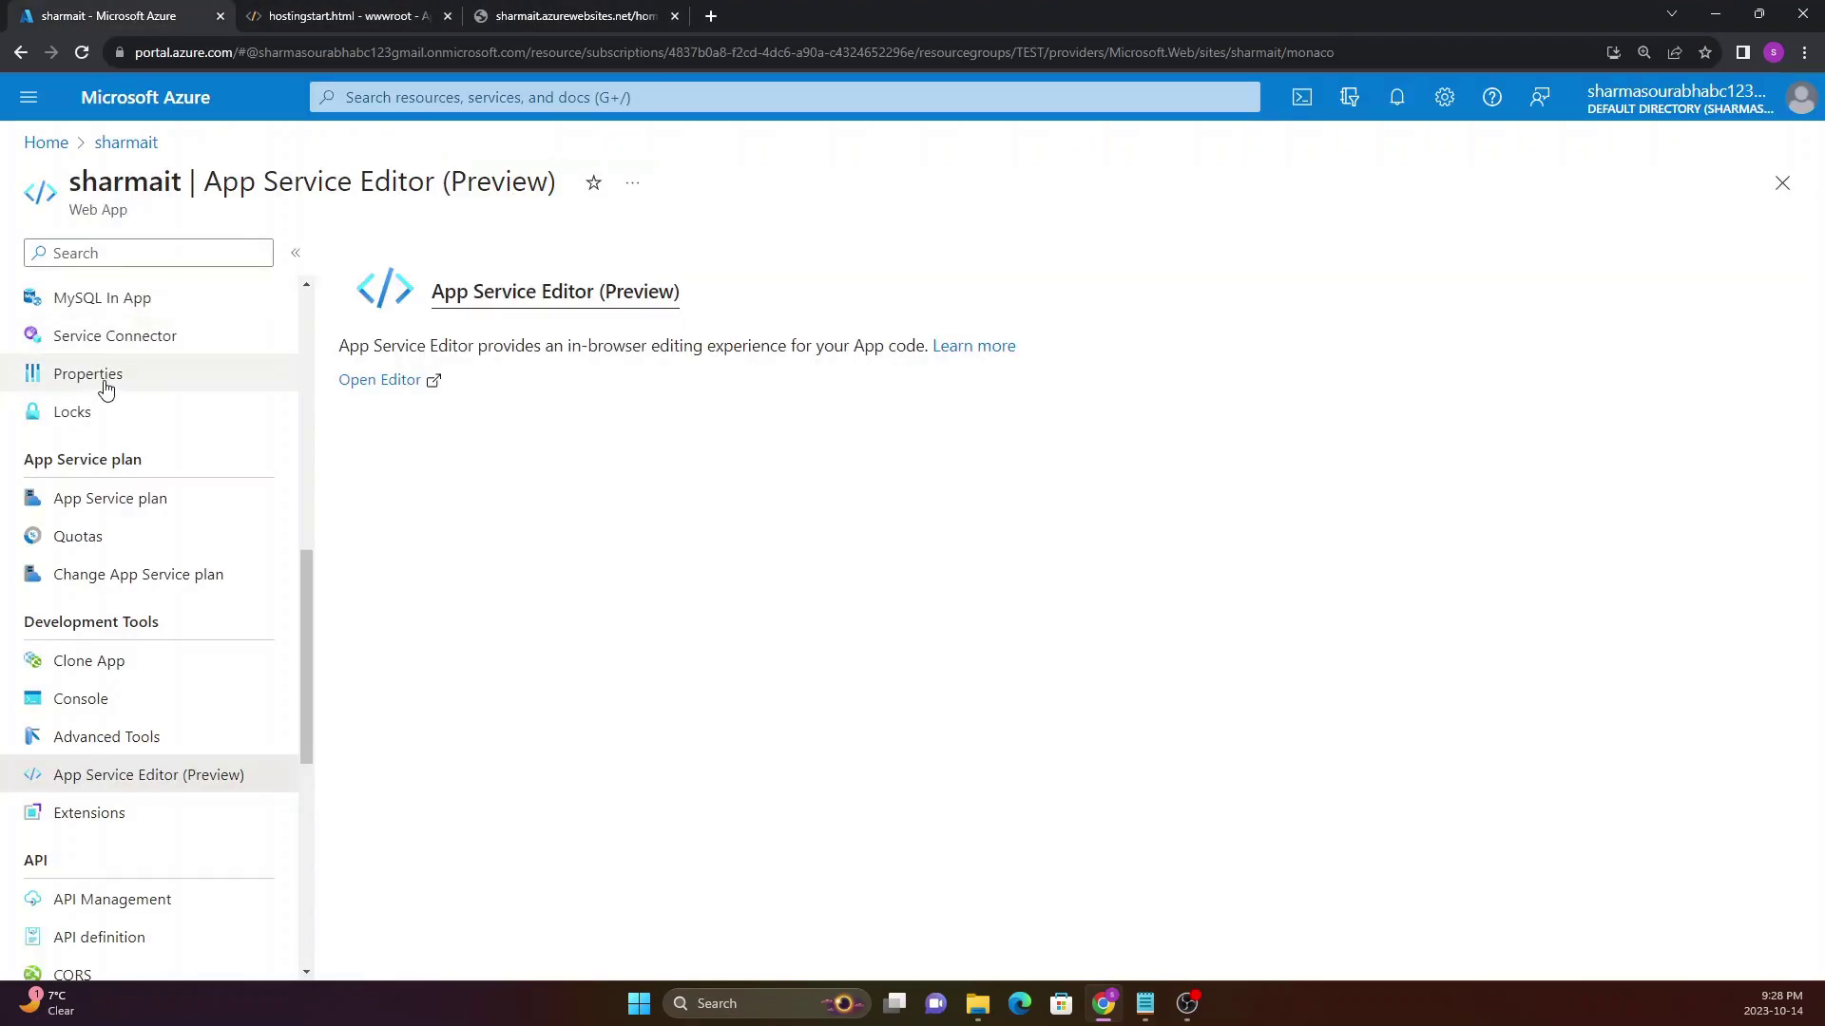
{"action": "scroll", "coordinate": [105, 385], "scroll_direction": "up", "scroll_amount": 10}
{"action": "left_click", "coordinate": [84, 296]}
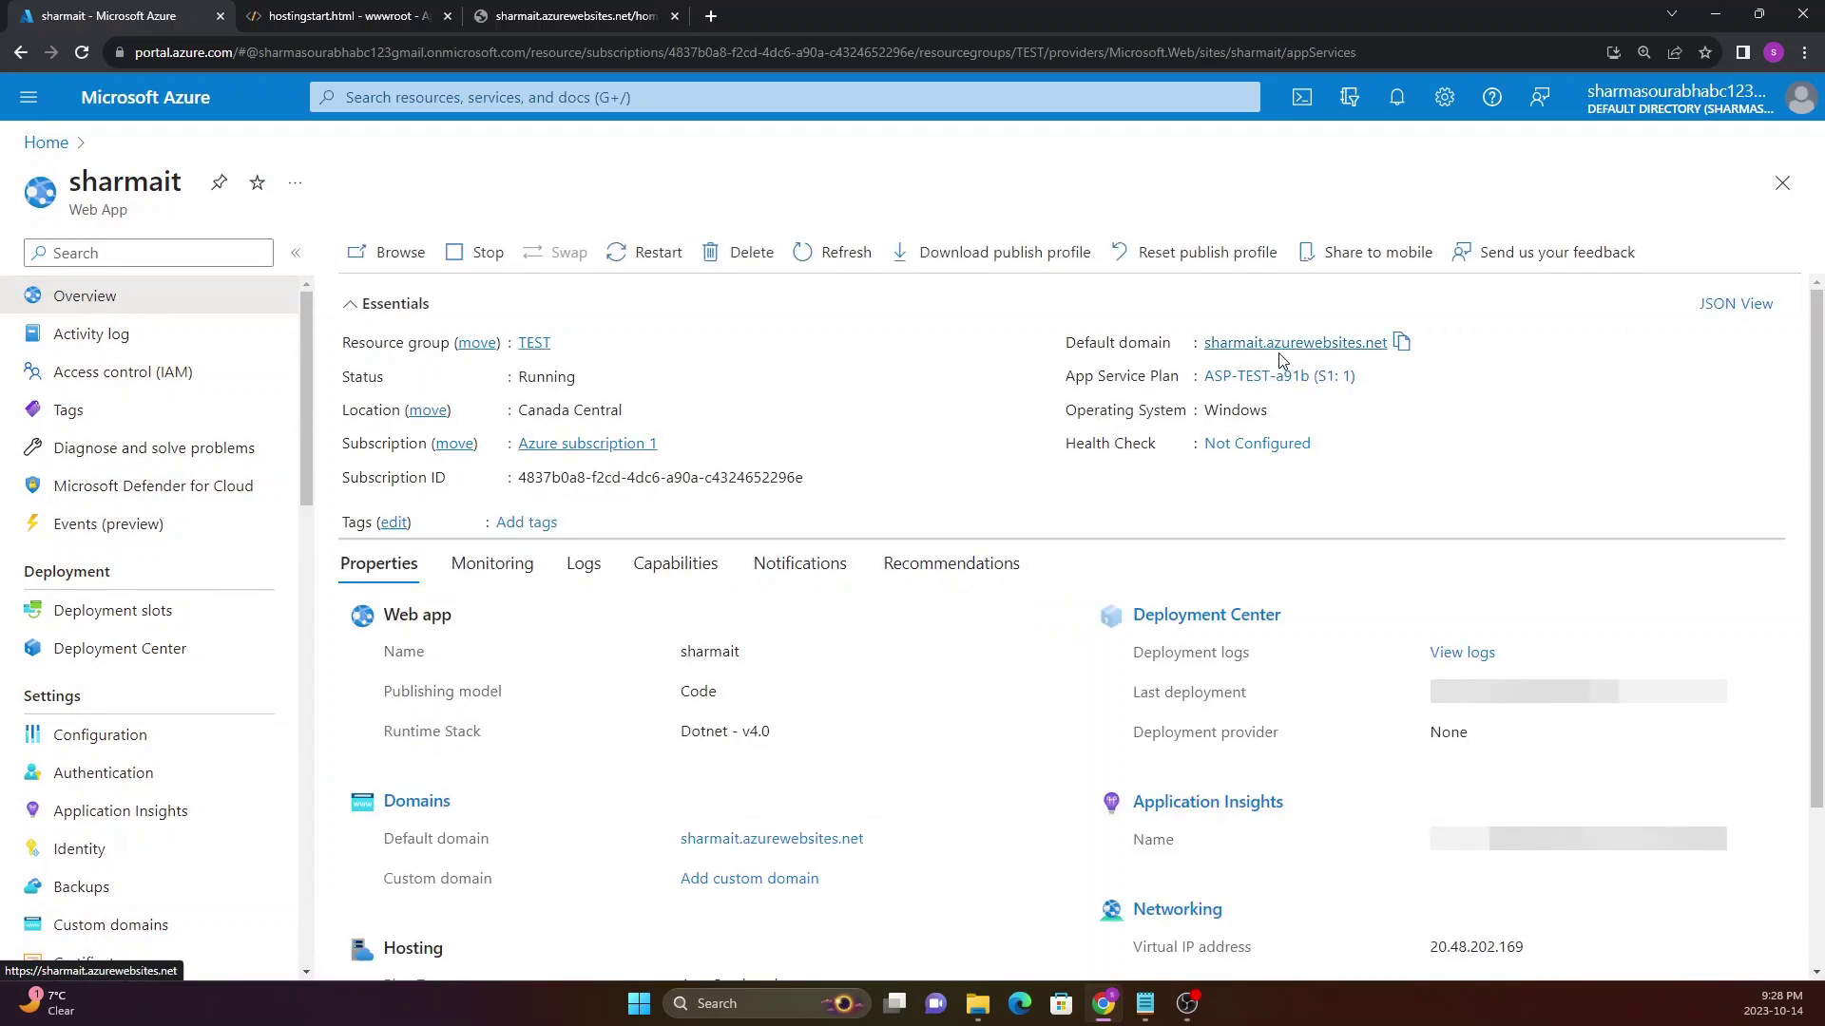
{"action": "left_click", "coordinate": [711, 16]}
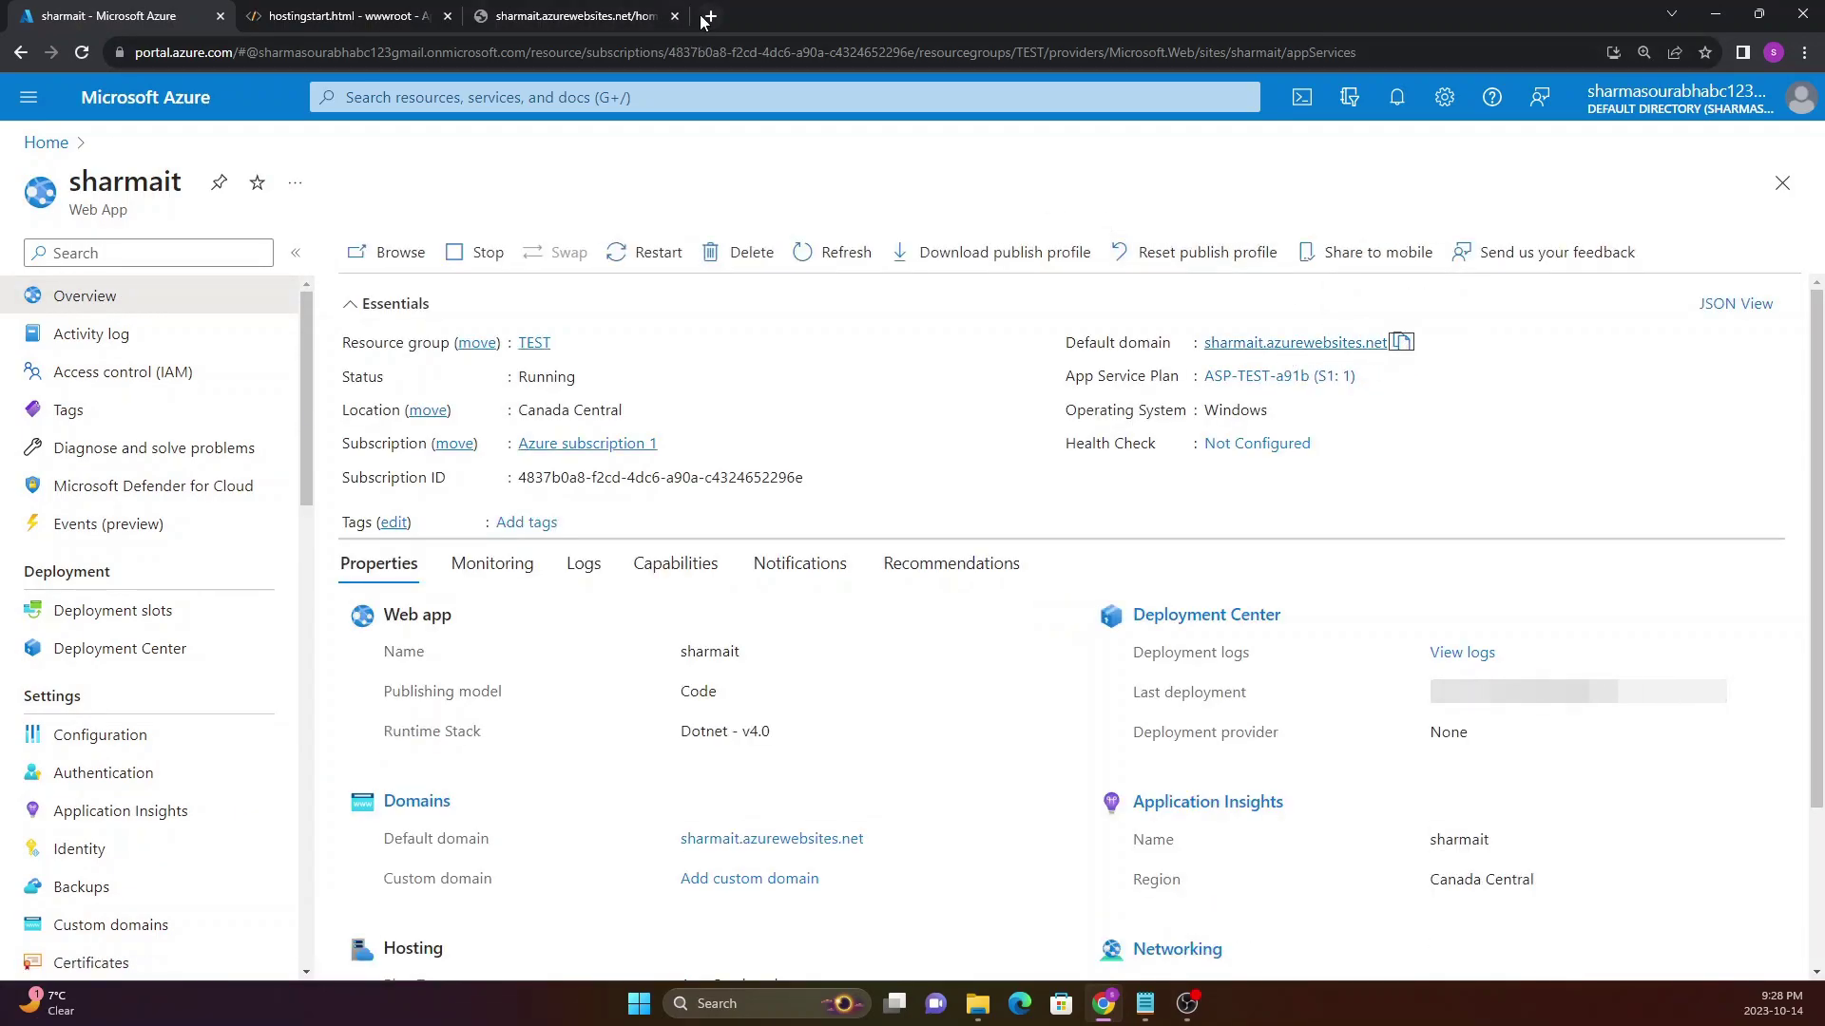
{"action": "type", "text": "sharmait.azurewebsites.net"}
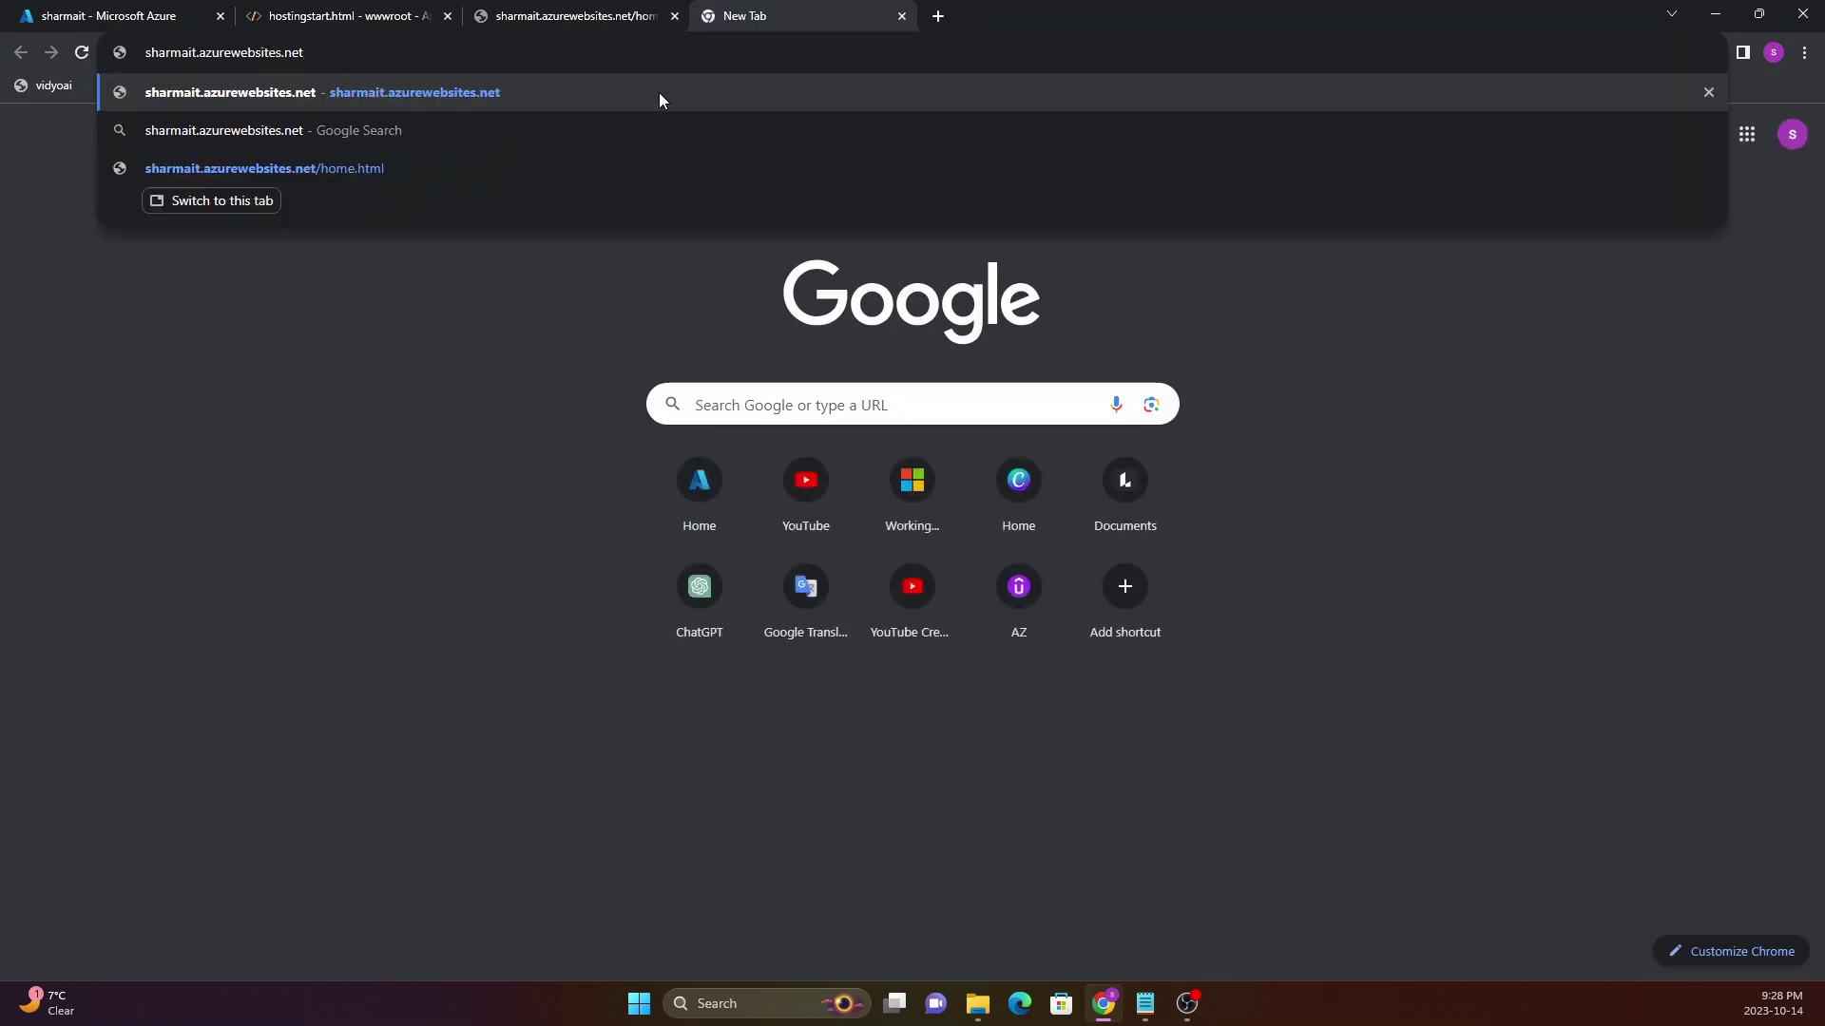
{"action": "key", "text": "Return"}
{"action": "left_click_drag", "start_coordinate": [442, 106], "coordinate": [8, 102]}
{"action": "left_click", "coordinate": [150, 104]}
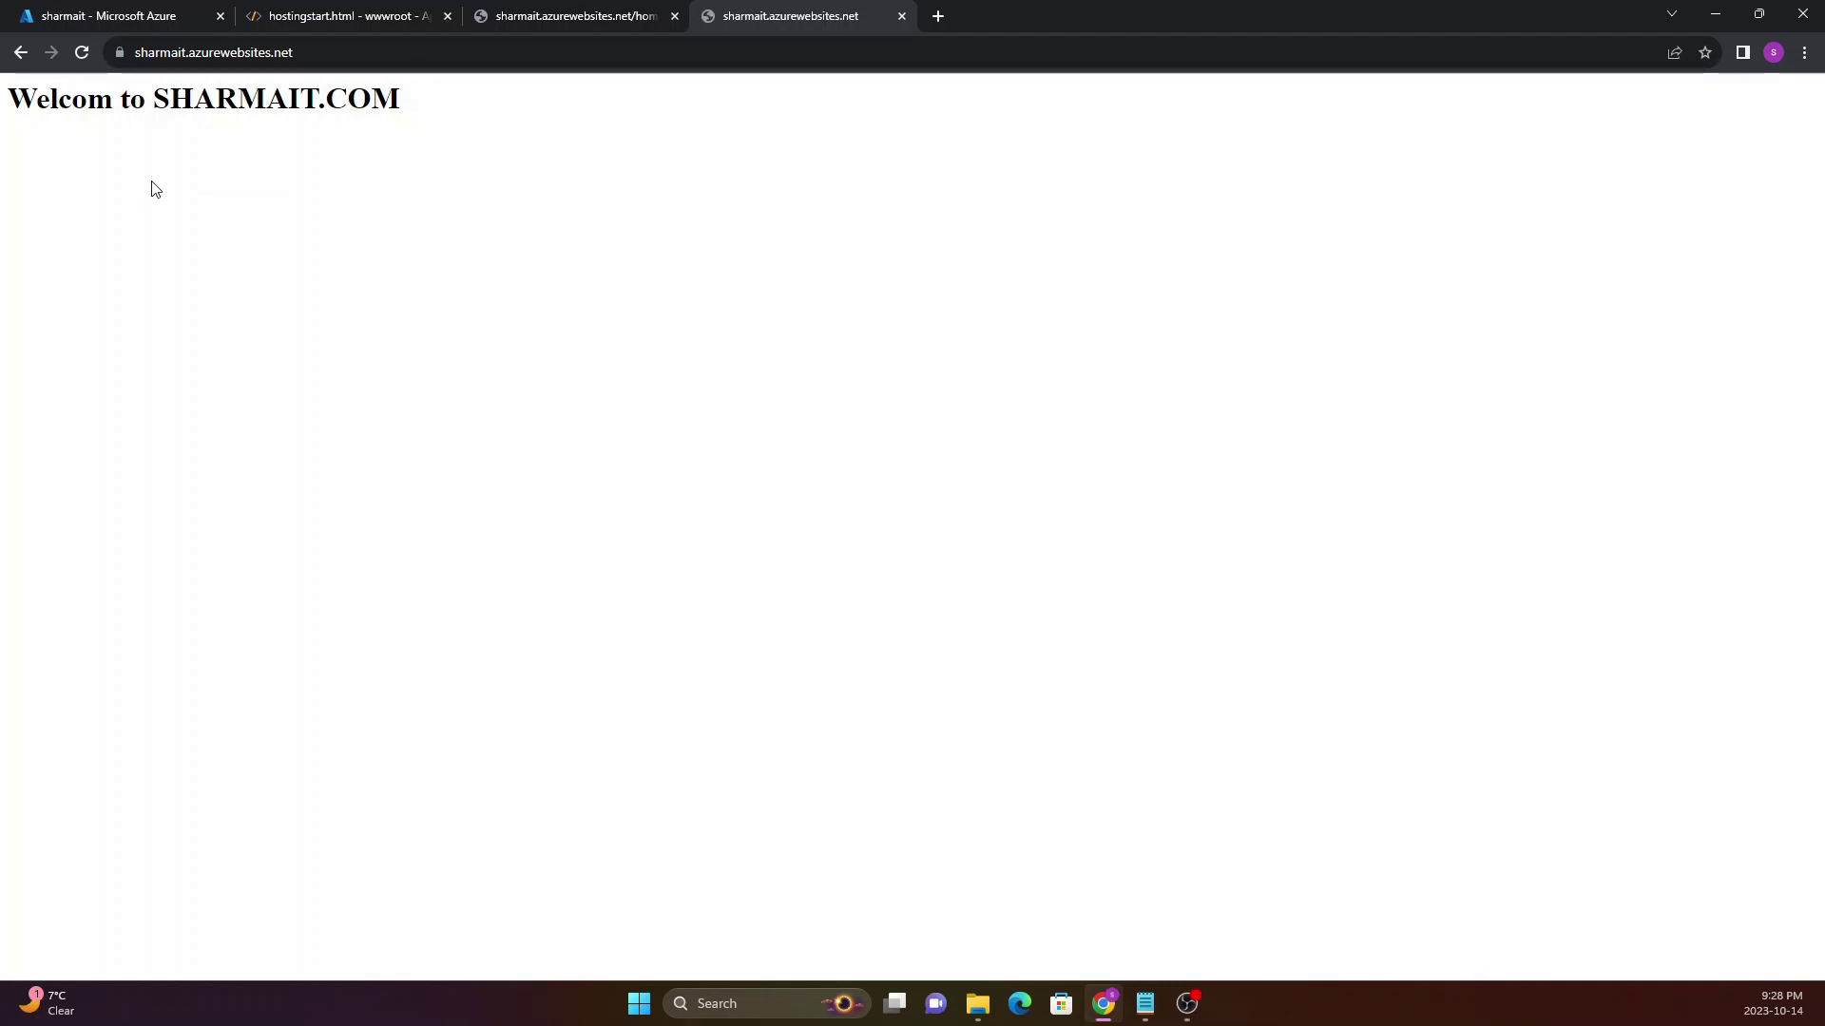
Return to the sharmait web app in the Azure portal and examine its management options from Deployment and Settings through Monitoring
{"action": "left_click", "coordinate": [326, 12]}
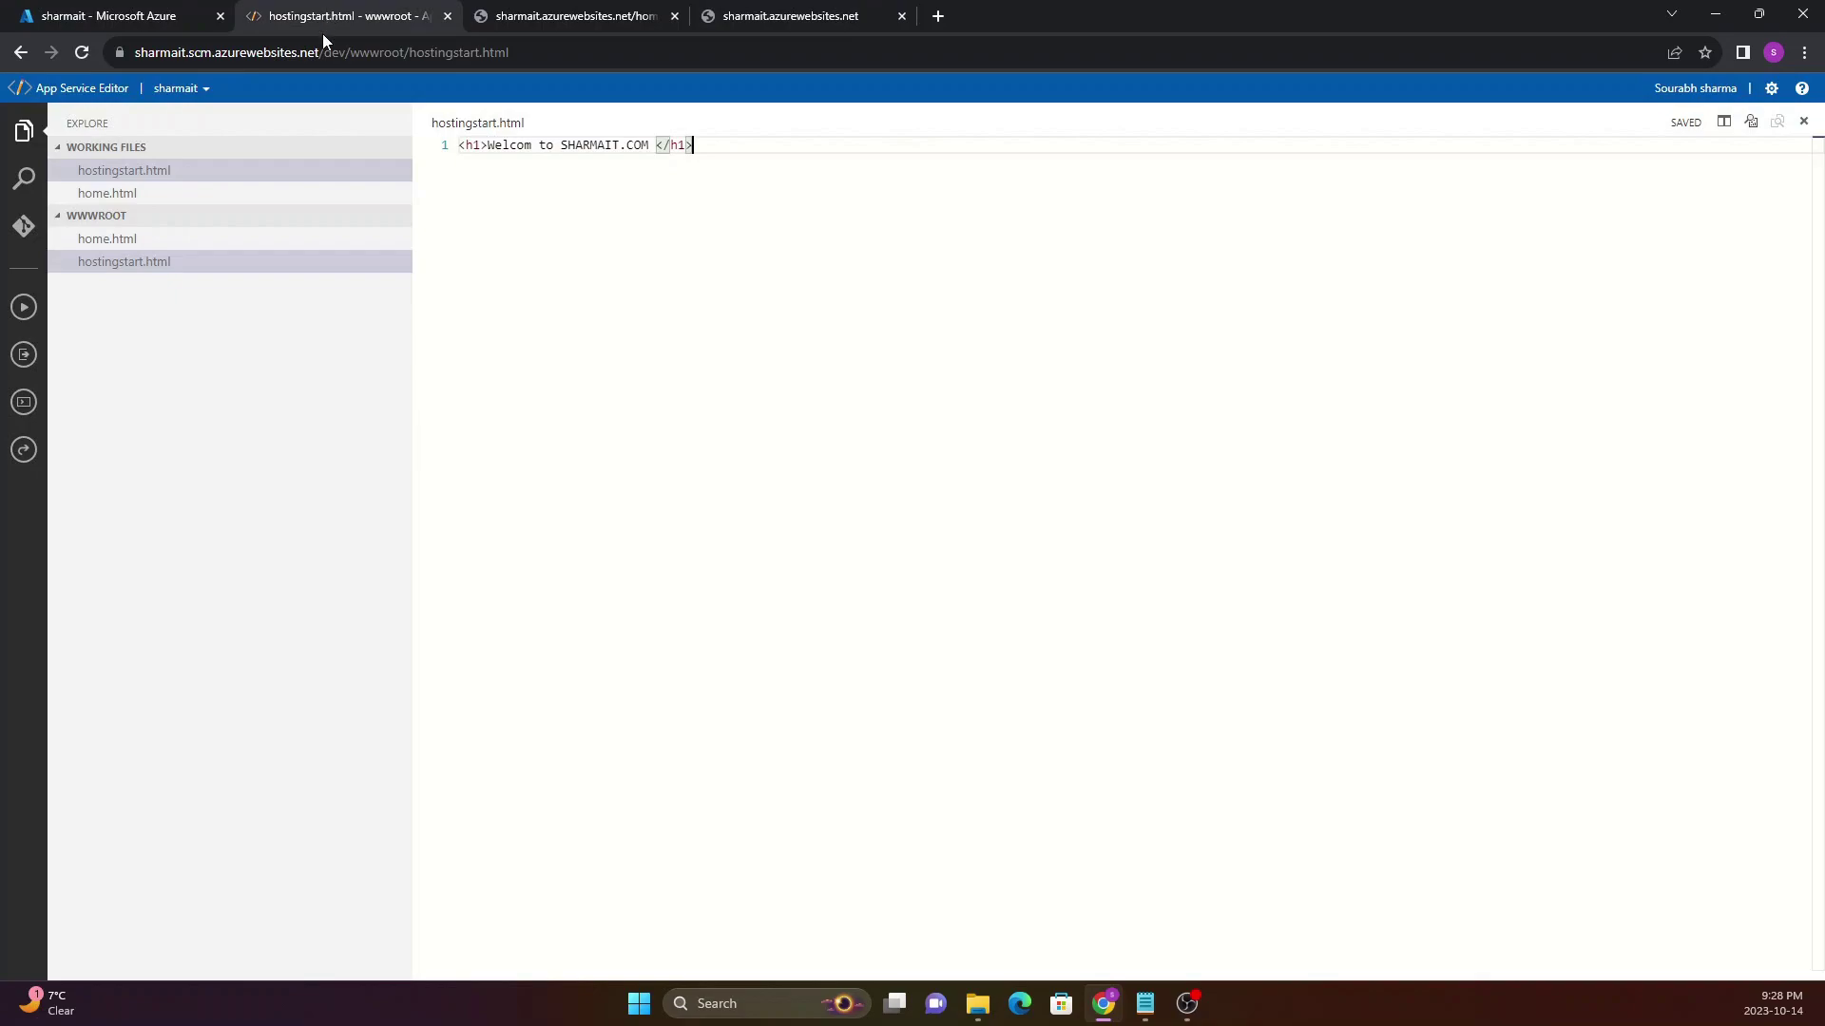
{"action": "left_click", "coordinate": [155, 13]}
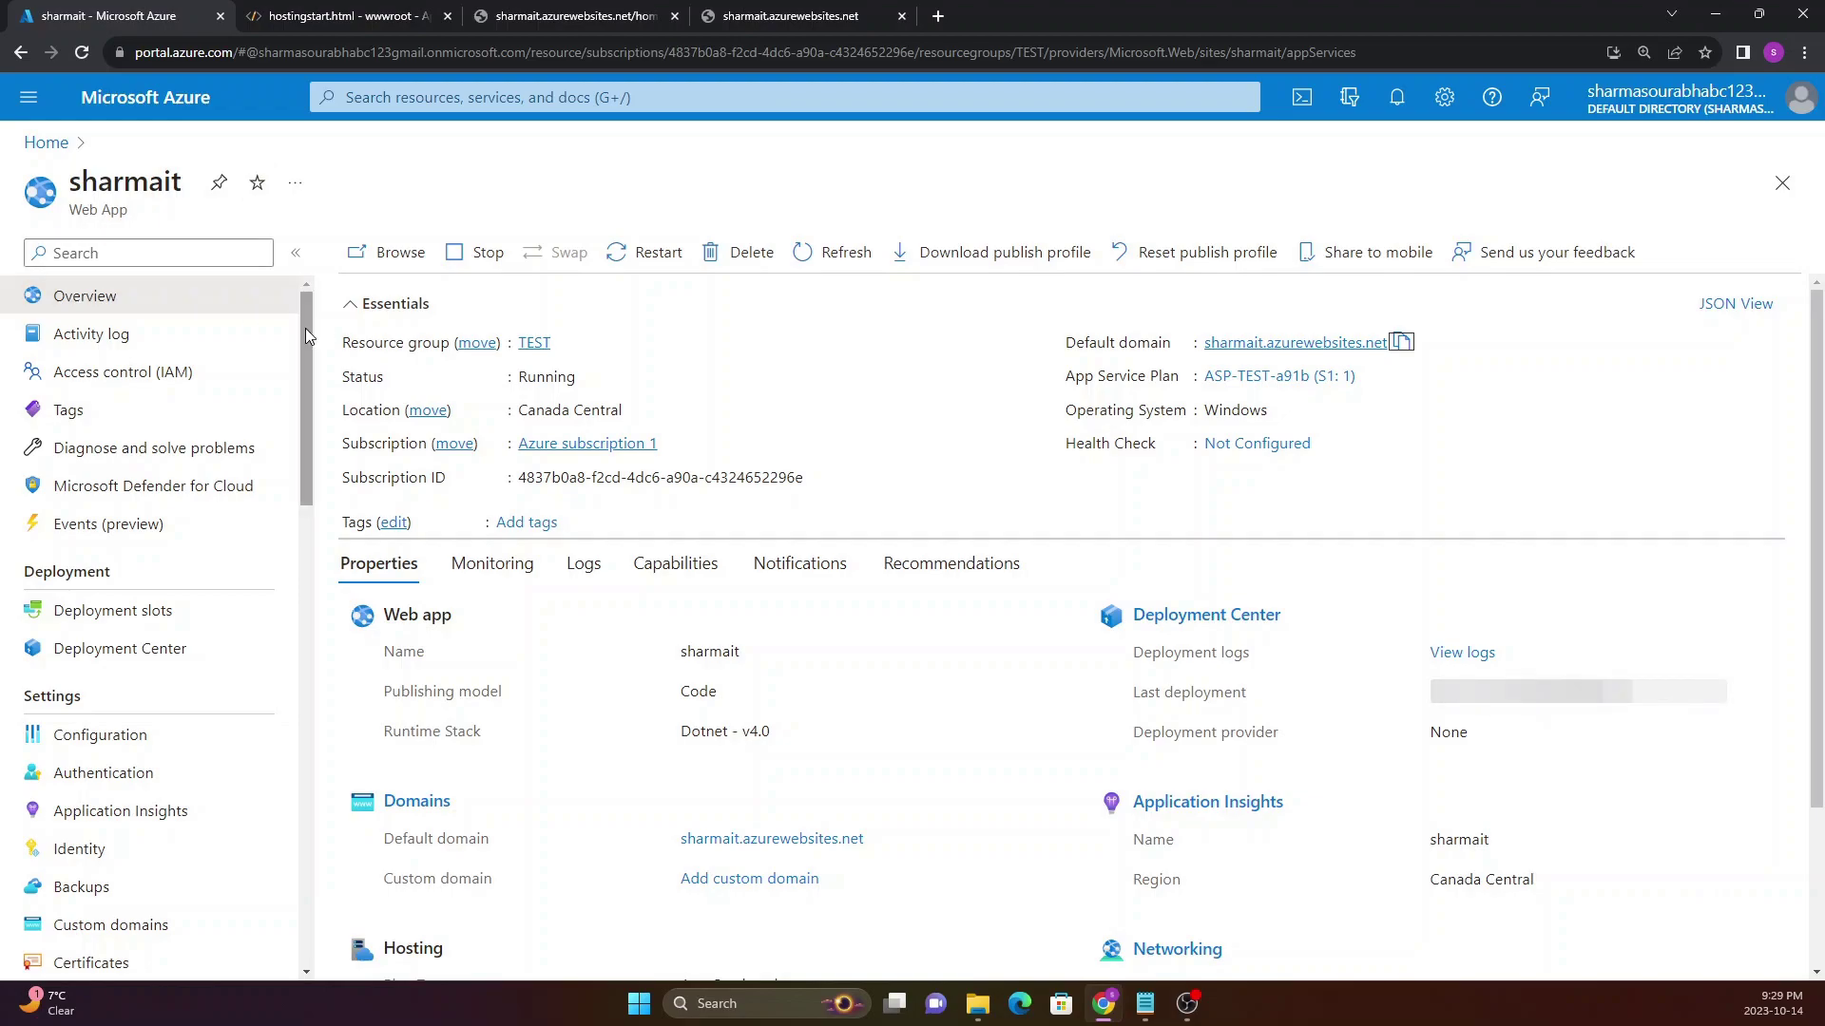
{"action": "scroll", "coordinate": [74, 548], "scroll_direction": "down", "scroll_amount": 10}
{"action": "scroll", "coordinate": [73, 549], "scroll_direction": "up", "scroll_amount": 4}
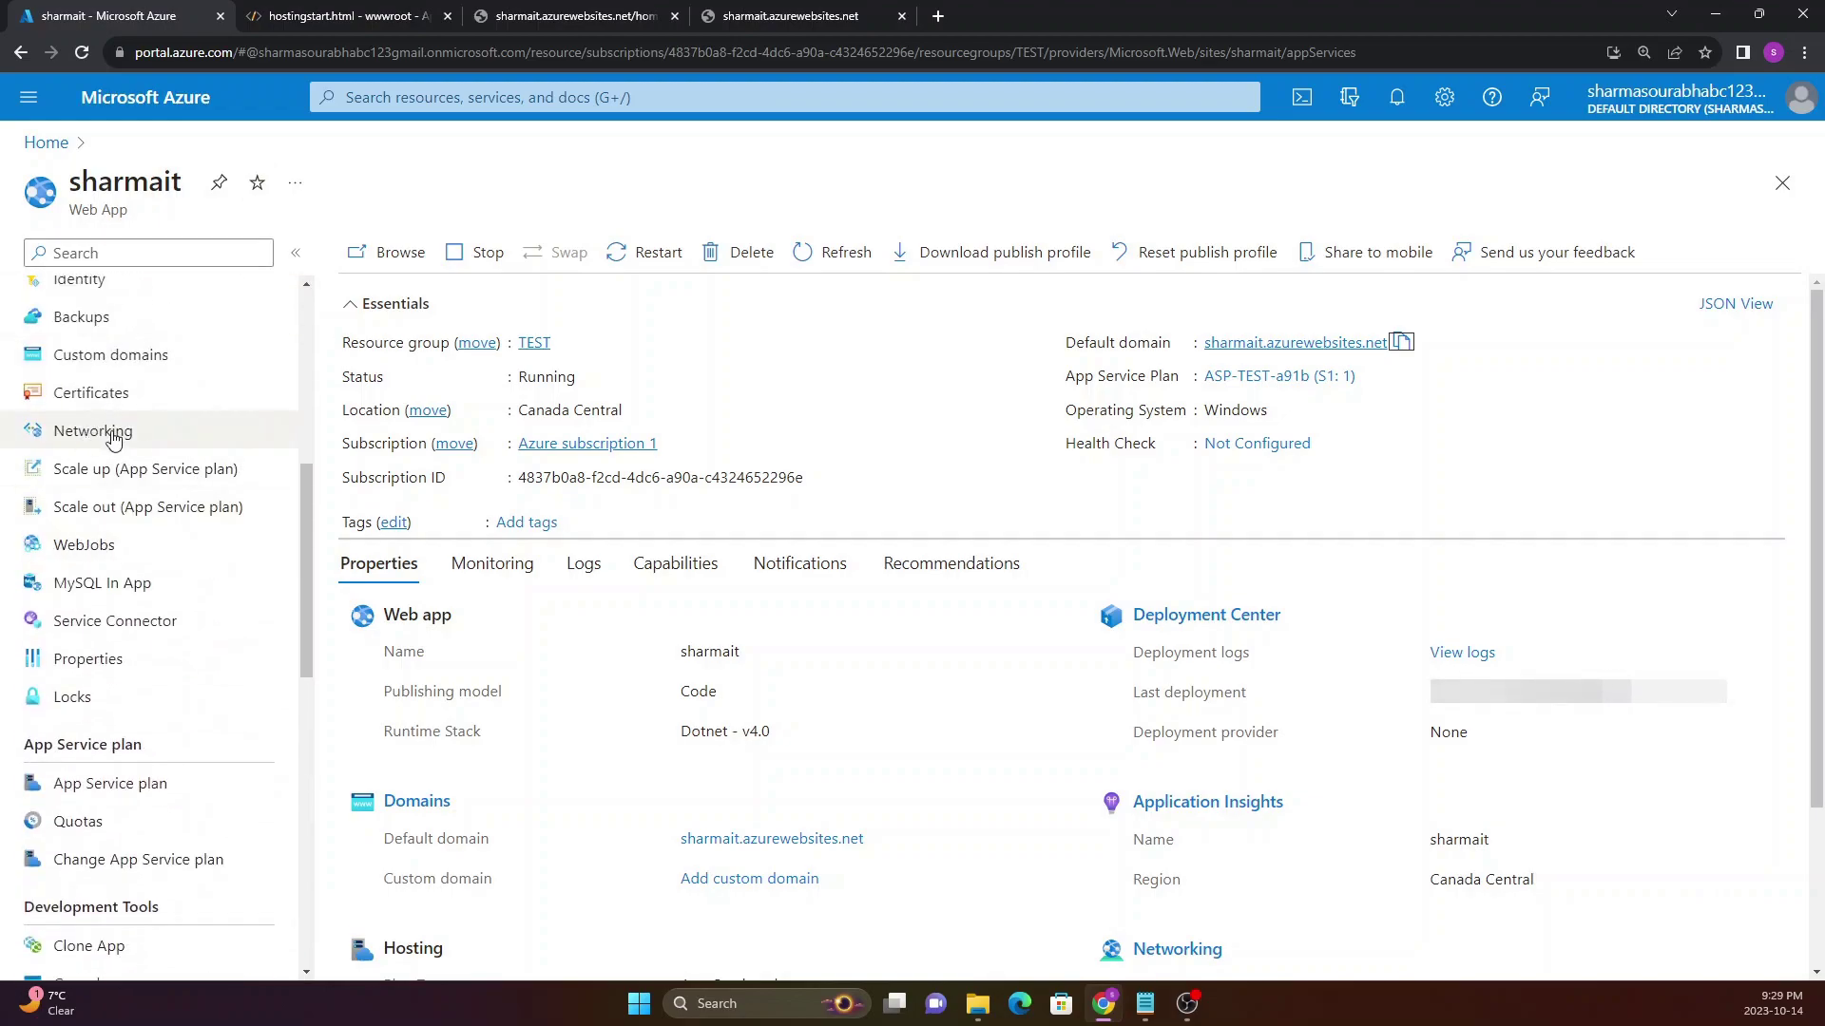
{"action": "scroll", "coordinate": [105, 427], "scroll_direction": "up", "scroll_amount": 6}
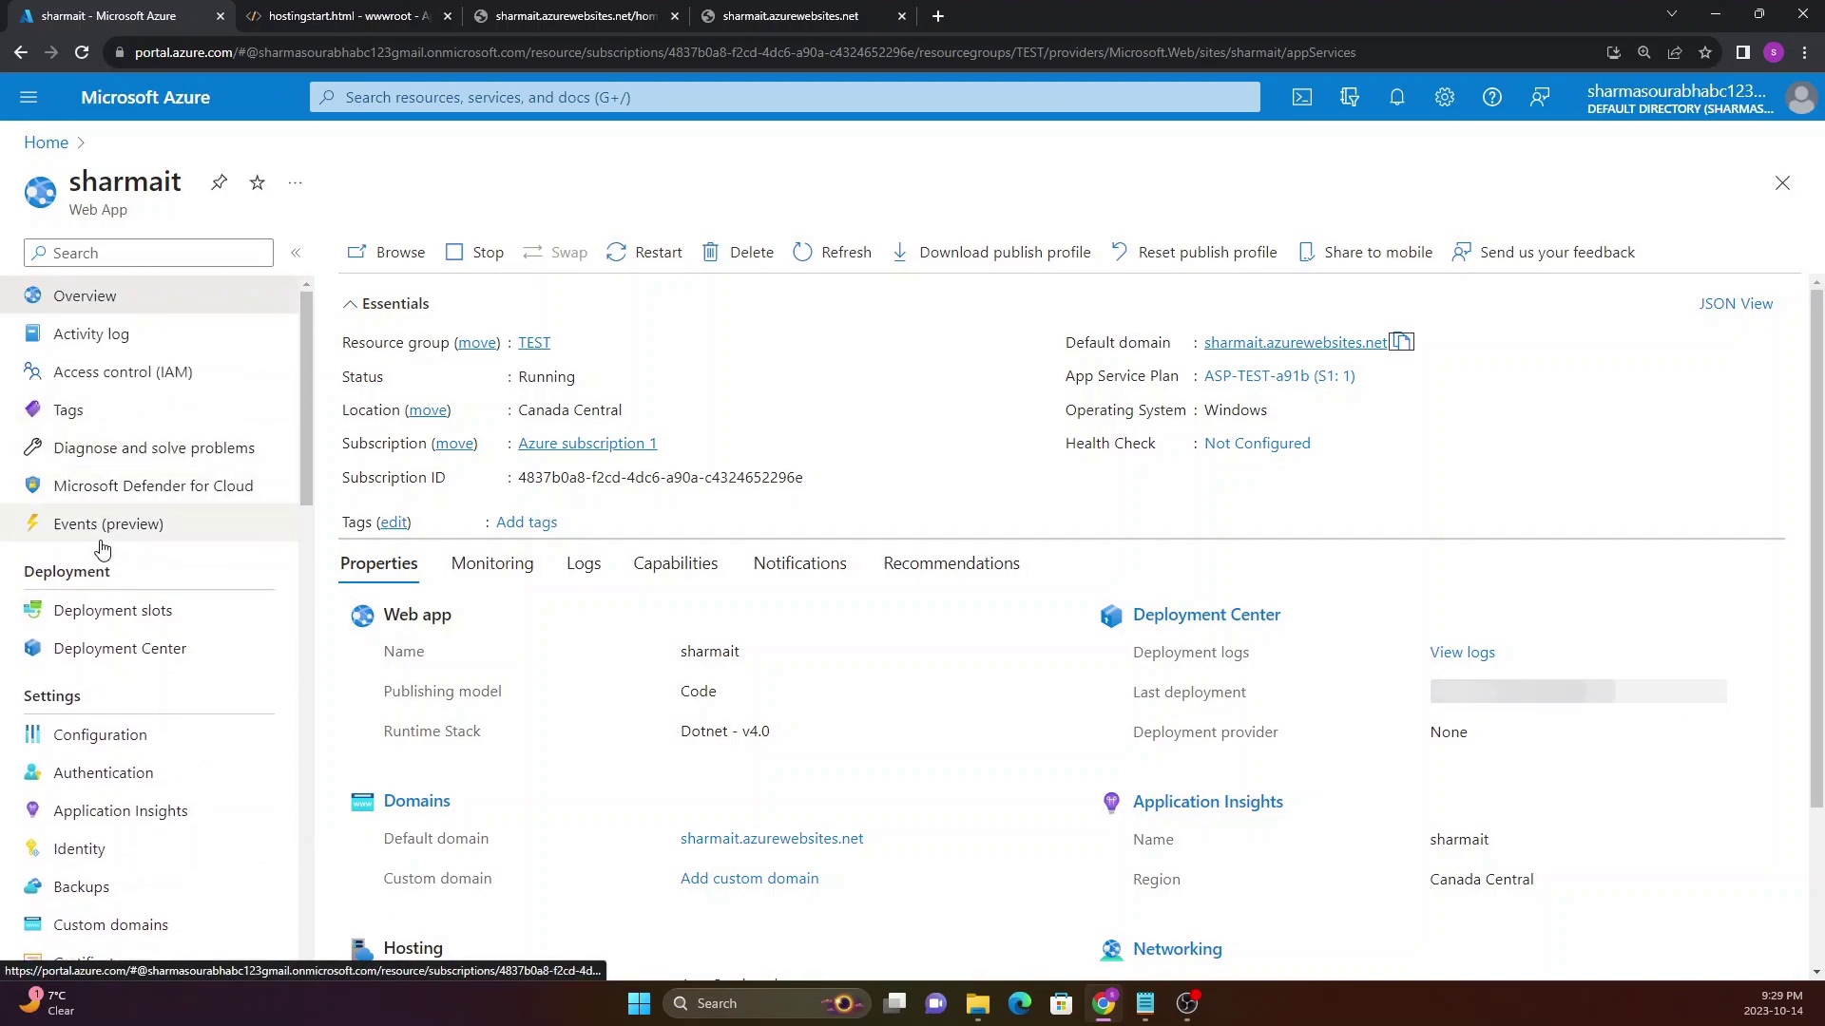
{"action": "scroll", "coordinate": [102, 546], "scroll_direction": "down", "scroll_amount": 9}
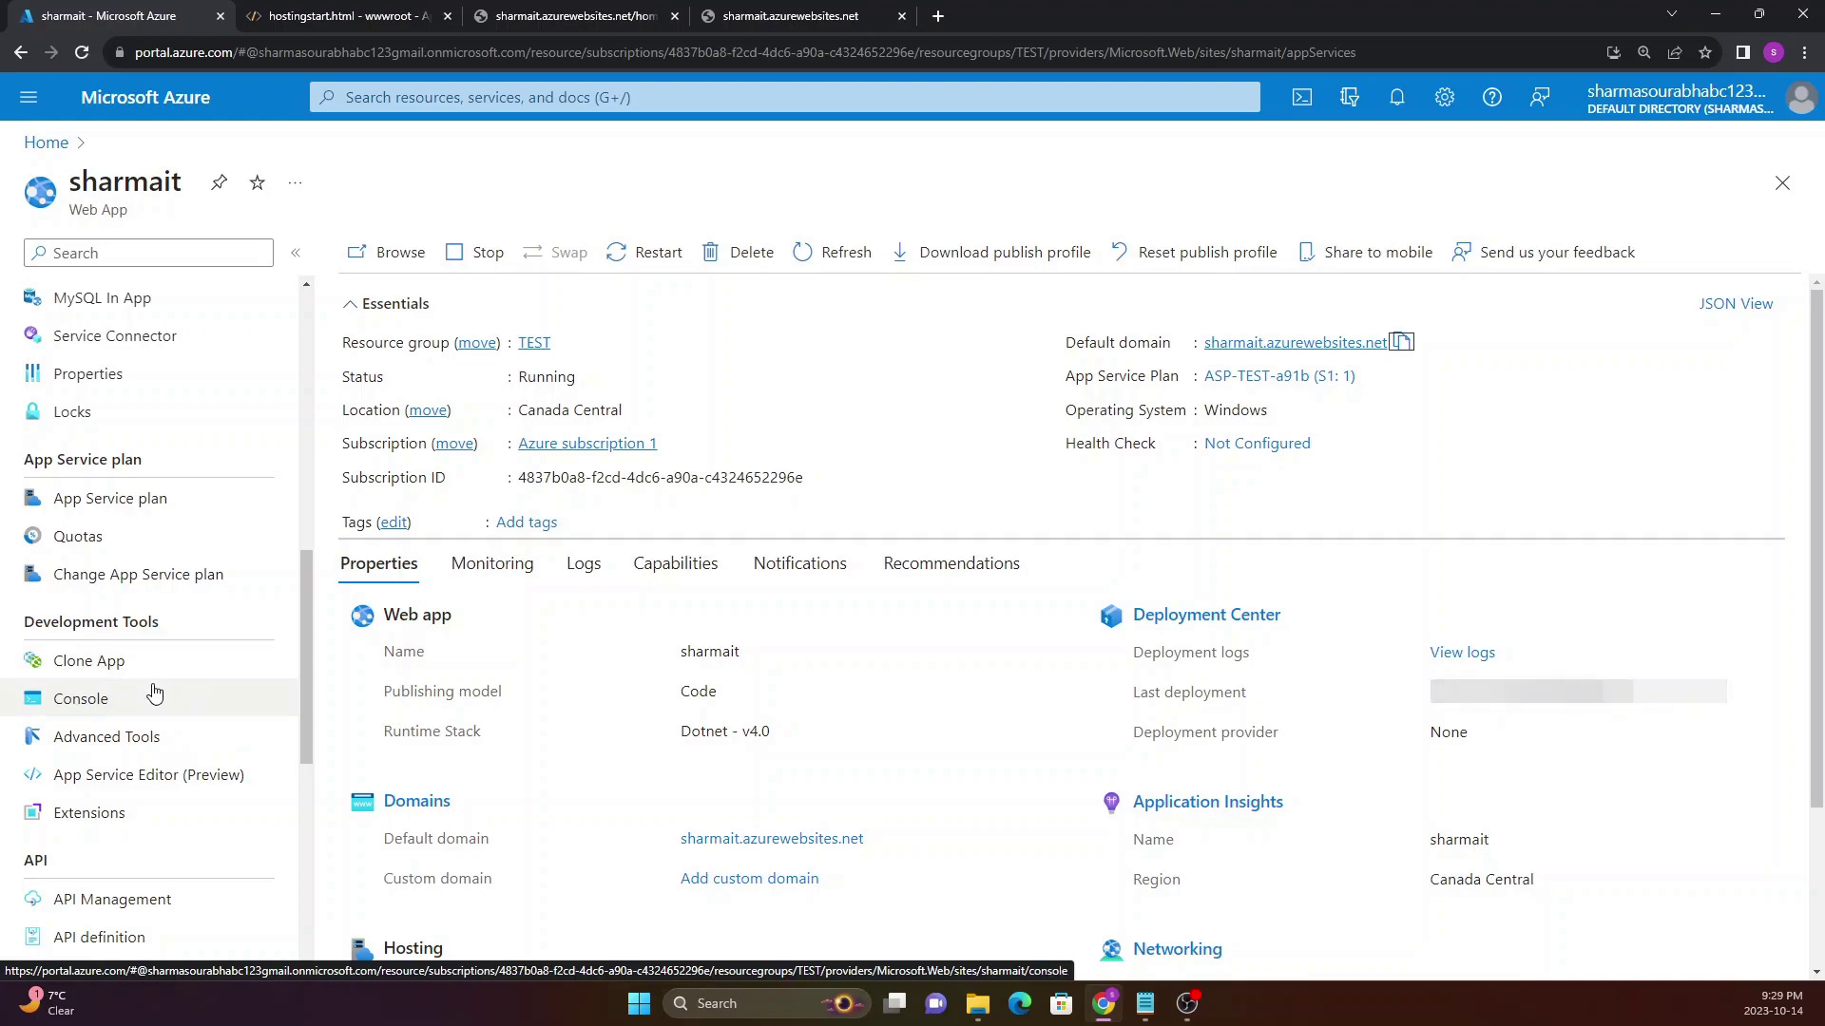
{"action": "scroll", "coordinate": [180, 708], "scroll_direction": "down", "scroll_amount": 4}
{"action": "scroll", "coordinate": [126, 746], "scroll_direction": "down", "scroll_amount": 3}
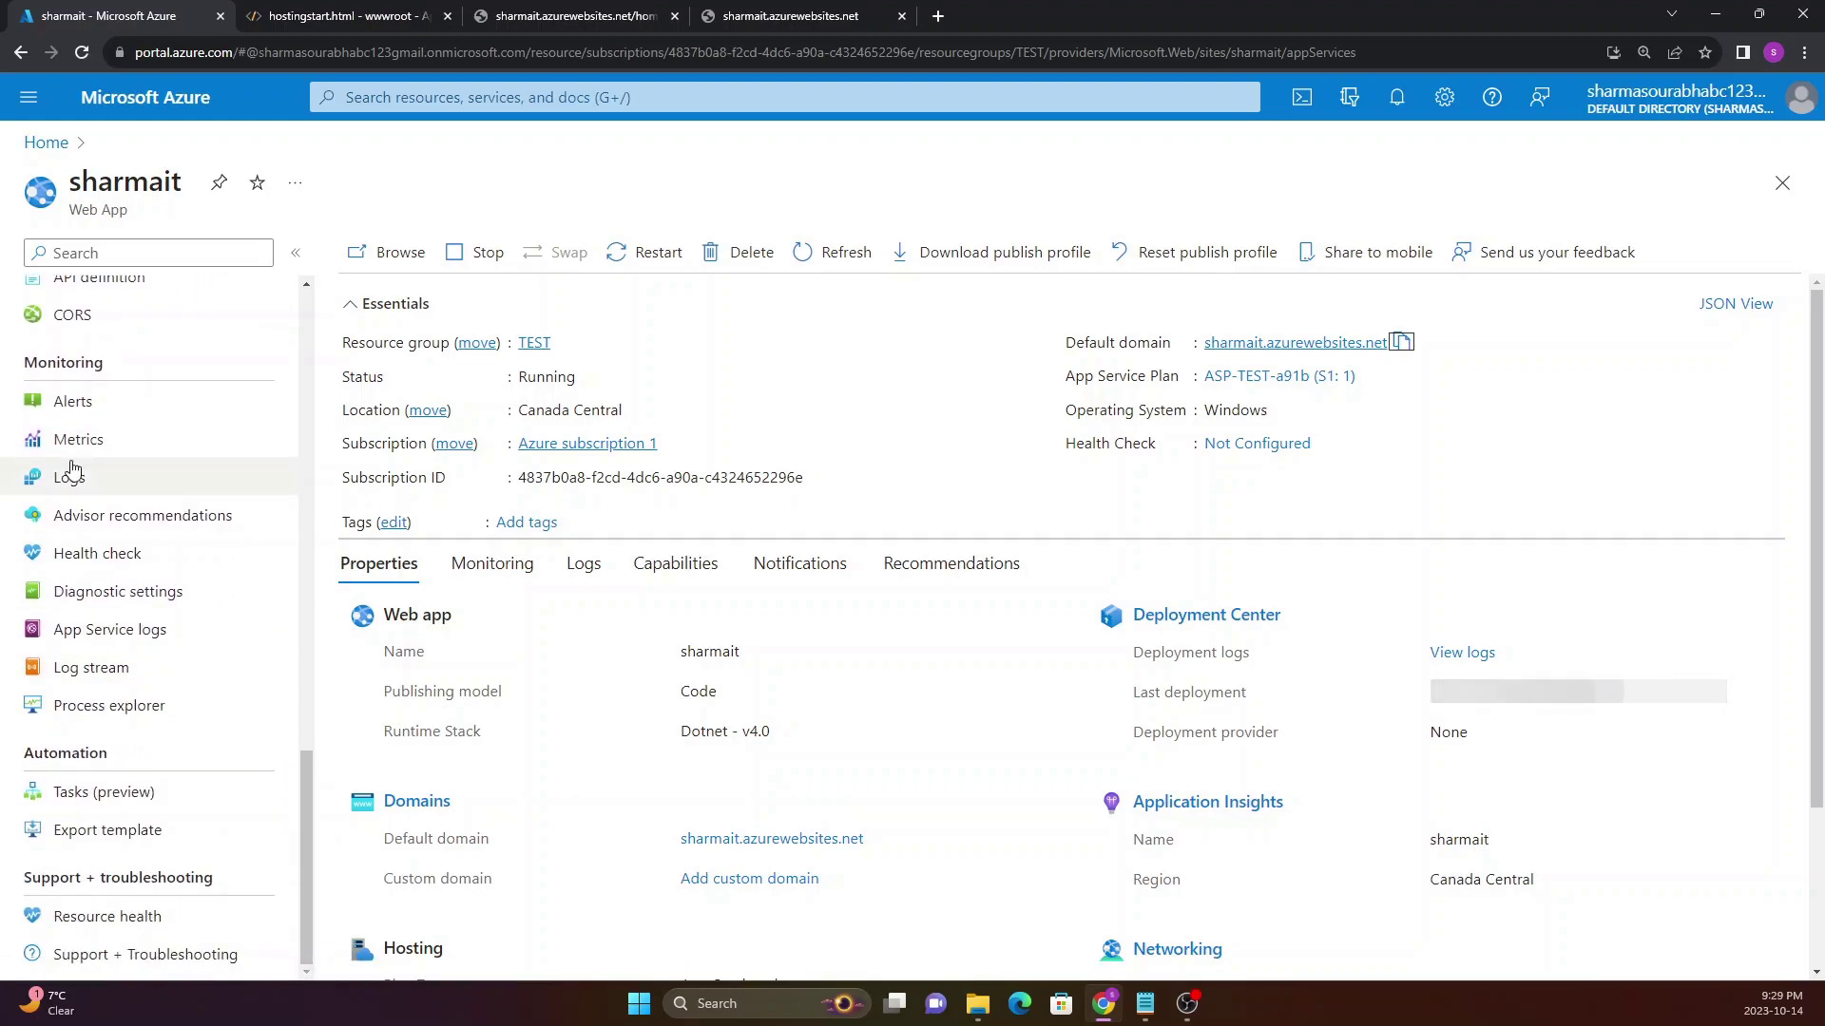
{"action": "left_click_drag", "start_coordinate": [24, 364], "coordinate": [76, 356]}
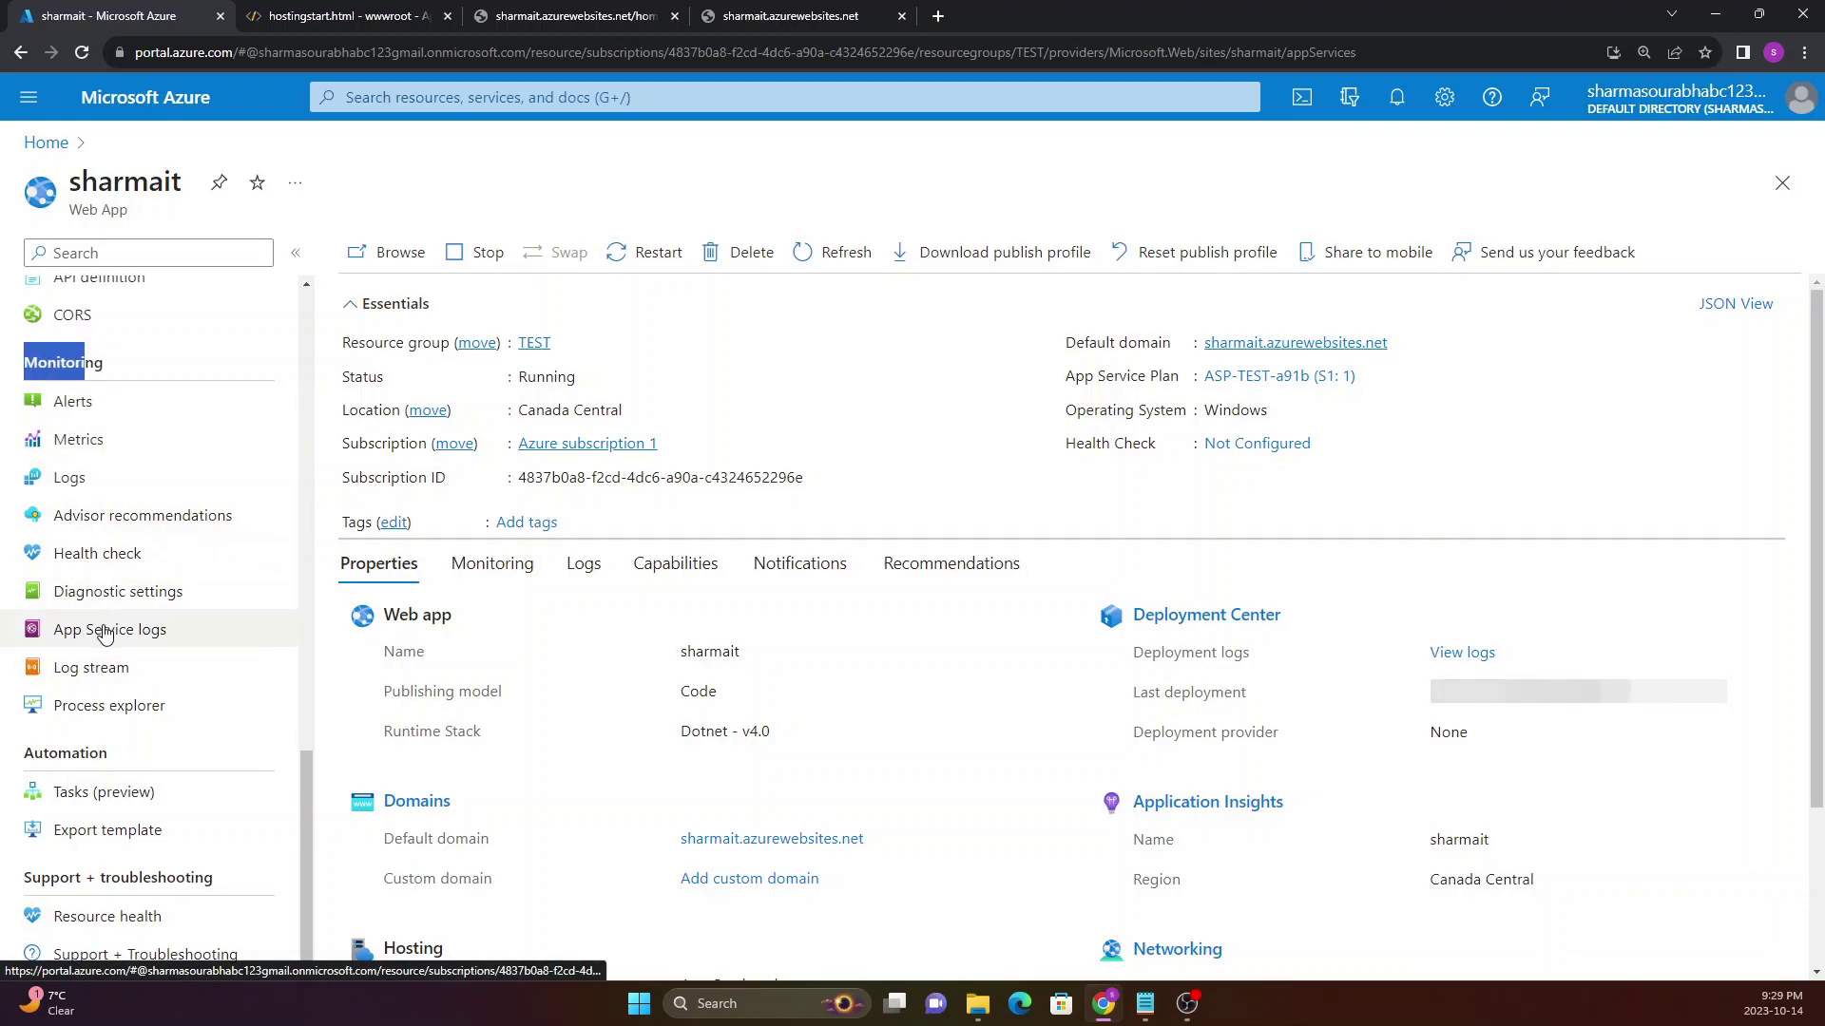
Open the web app's Scale up (App Service plan) settings and review the available pricing plans in Hardware view
{"action": "scroll", "coordinate": [103, 646], "scroll_direction": "up", "scroll_amount": 5}
{"action": "scroll", "coordinate": [105, 634], "scroll_direction": "up", "scroll_amount": 2}
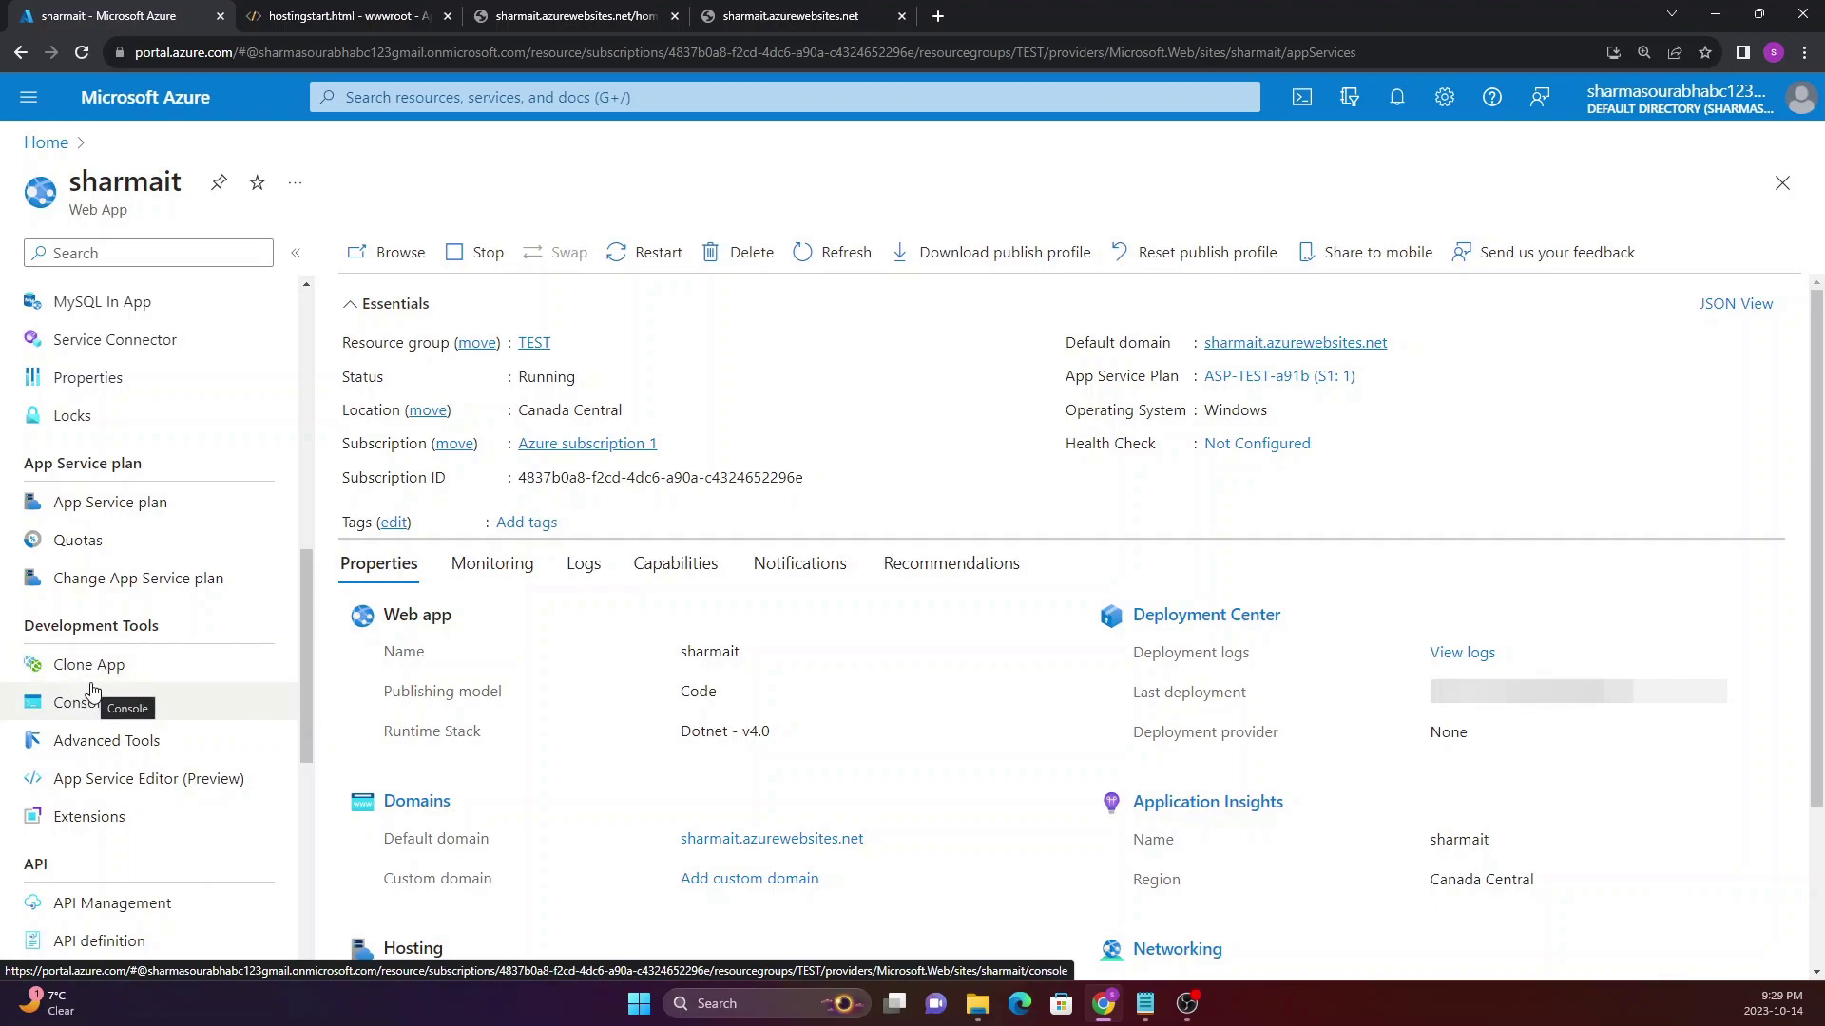
{"action": "scroll", "coordinate": [126, 694], "scroll_direction": "up", "scroll_amount": 2}
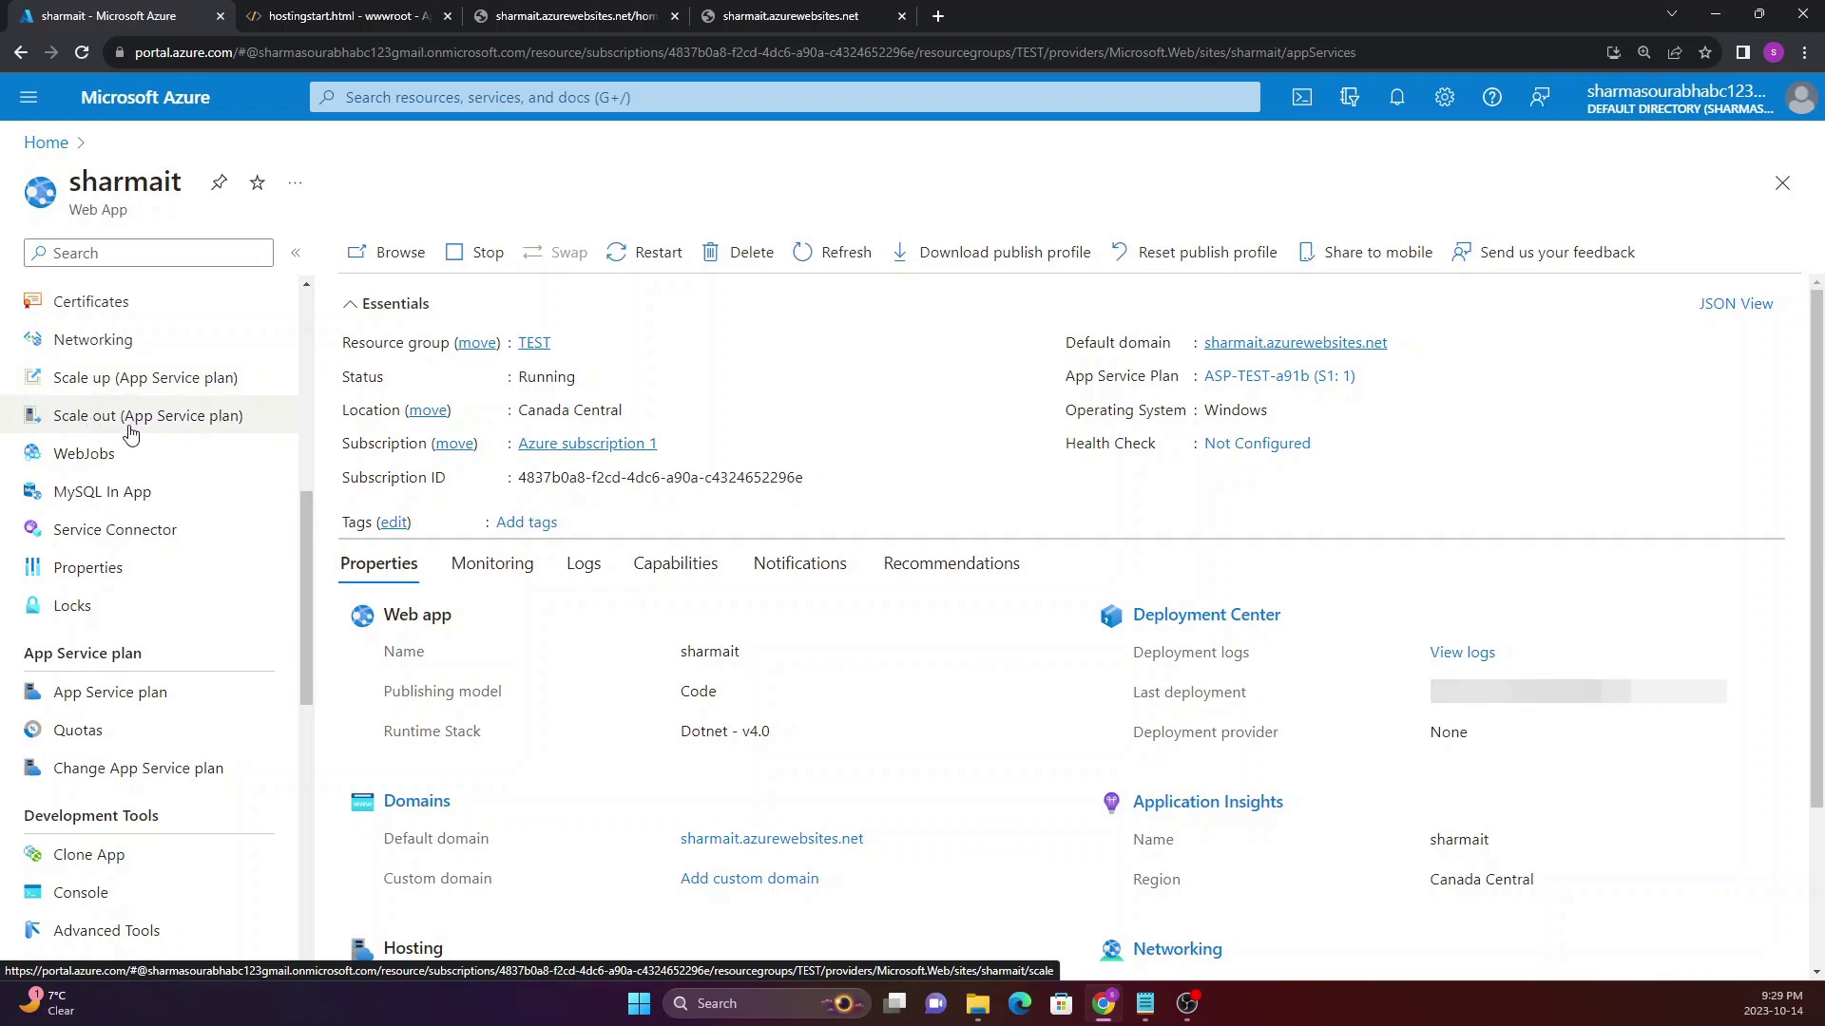
{"action": "scroll", "coordinate": [118, 436], "scroll_direction": "up", "scroll_amount": 1}
{"action": "scroll", "coordinate": [119, 432], "scroll_direction": "up", "scroll_amount": 1}
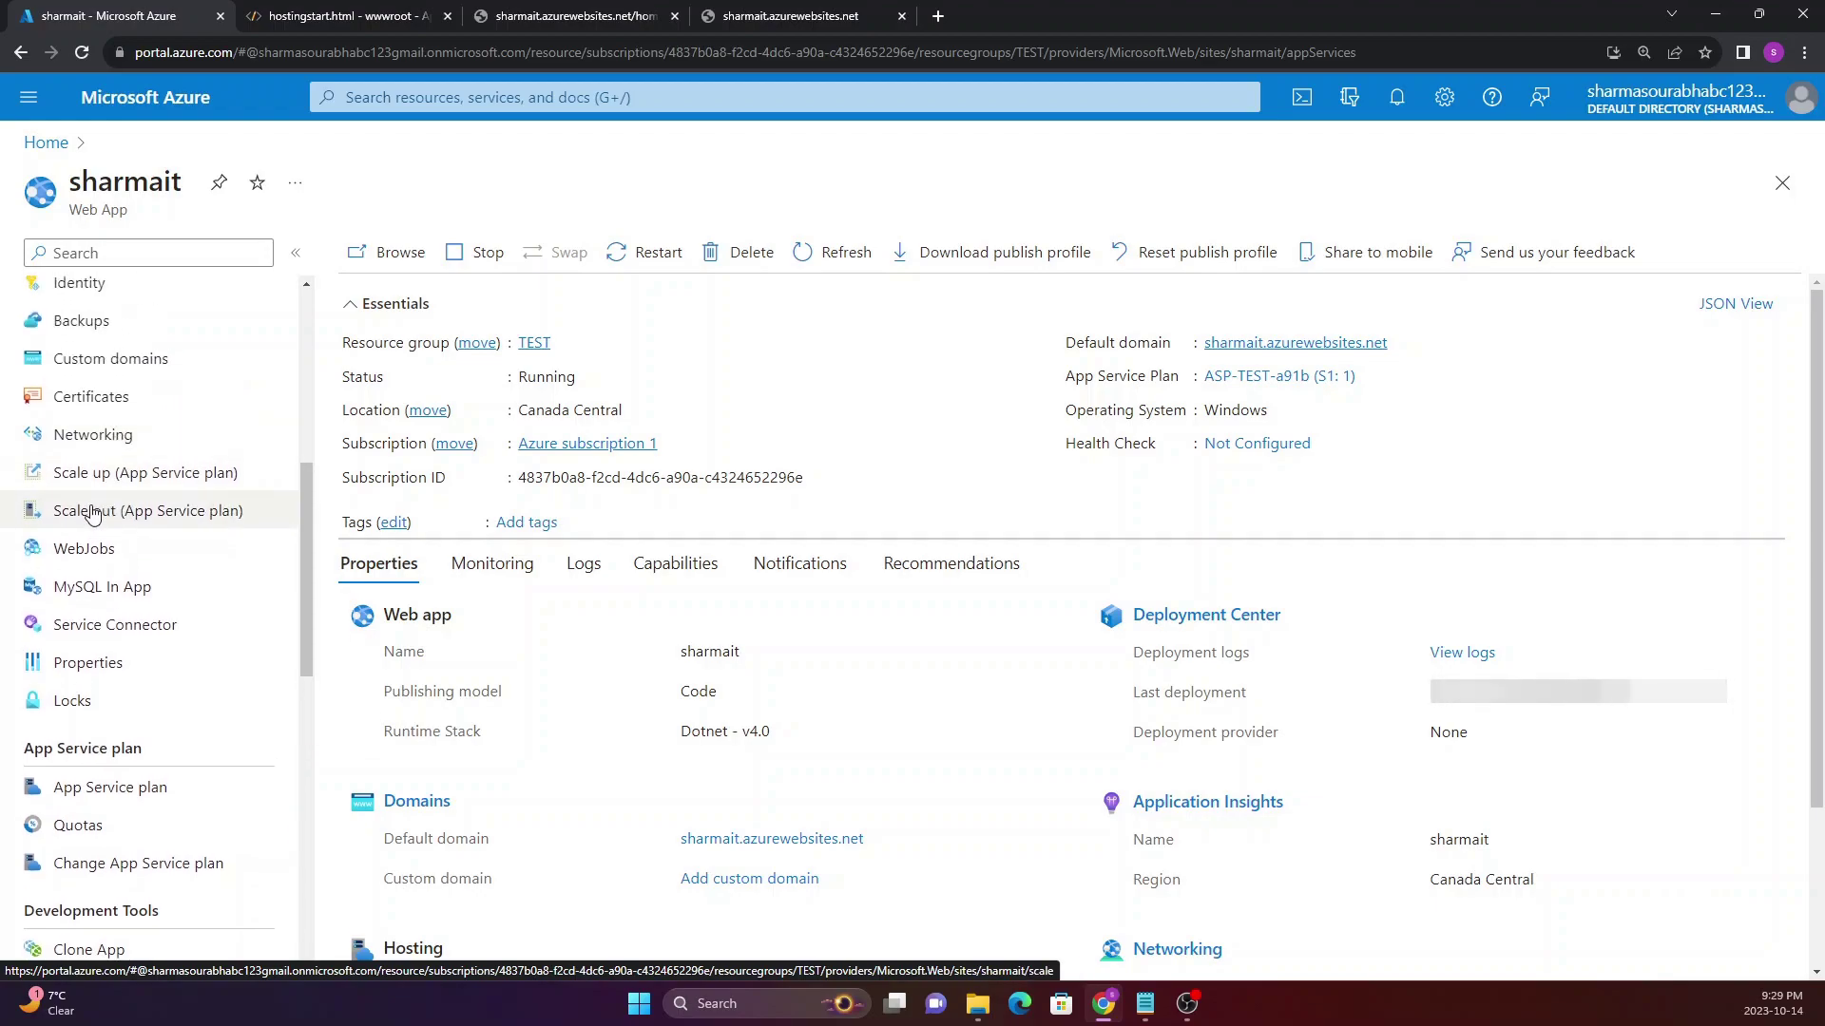
{"action": "left_click", "coordinate": [112, 480]}
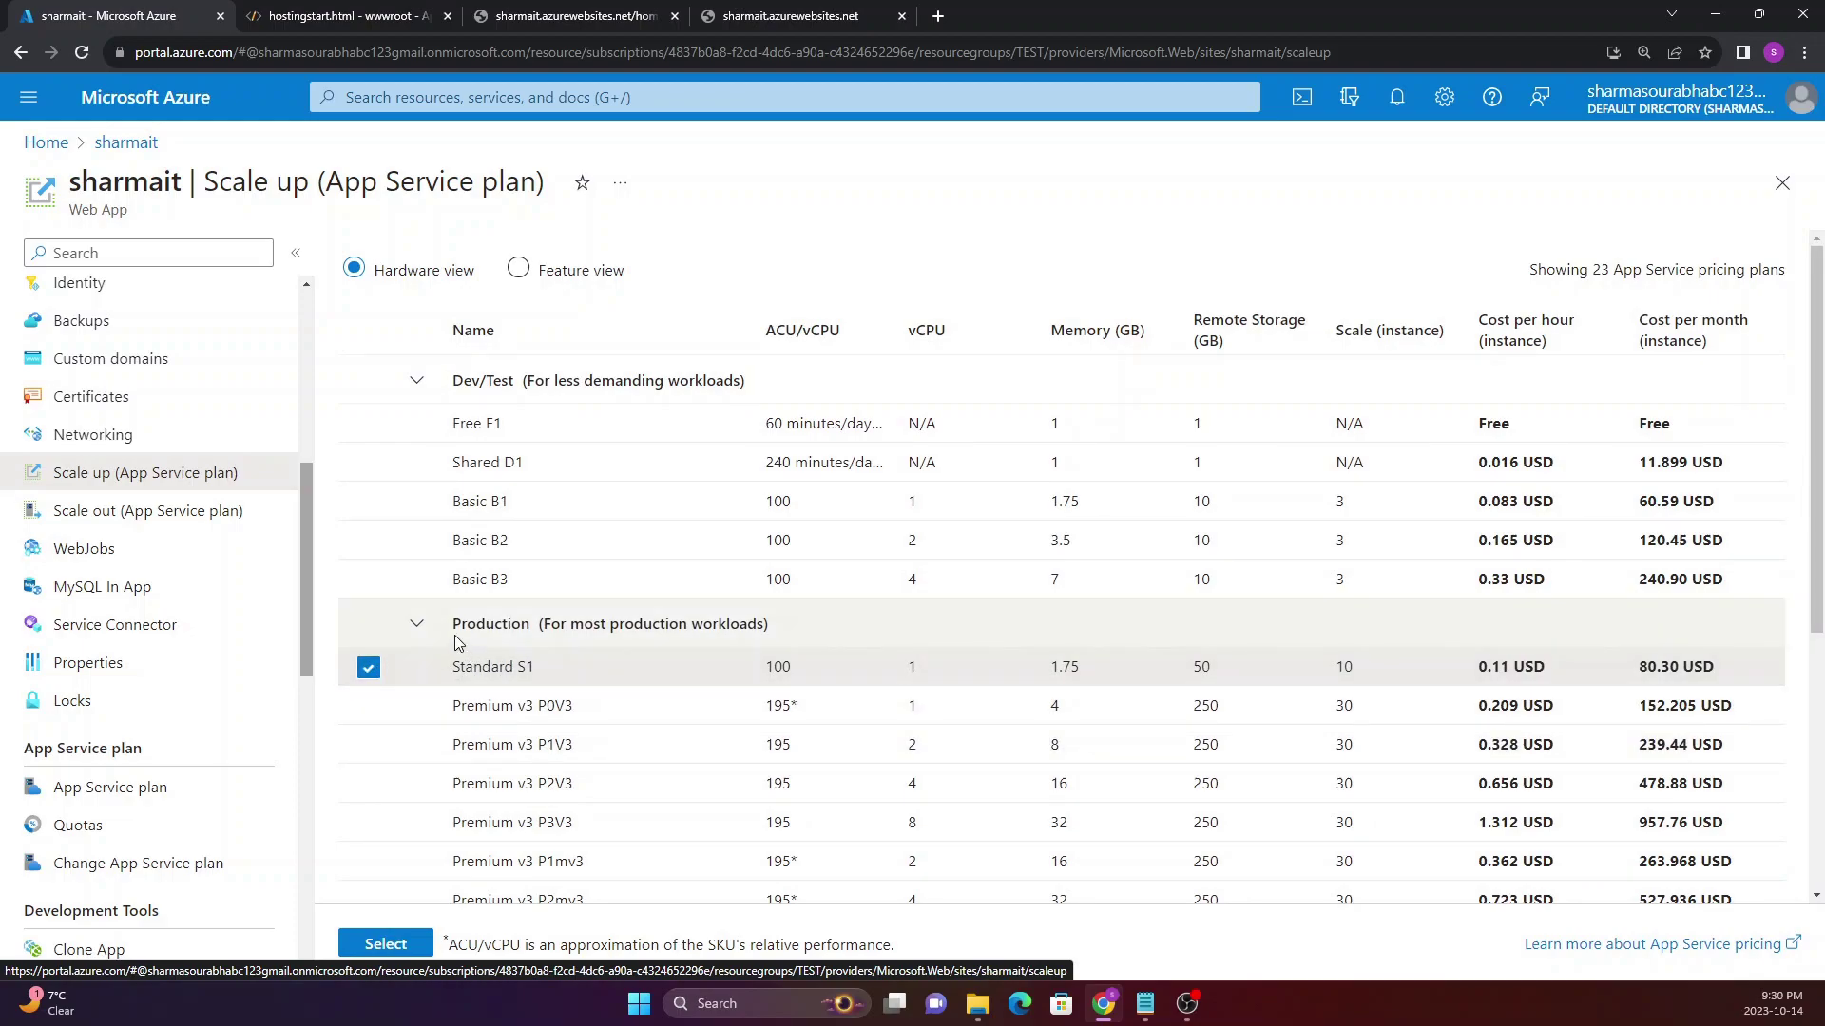
{"action": "scroll", "coordinate": [186, 675], "scroll_direction": "down", "scroll_amount": 2}
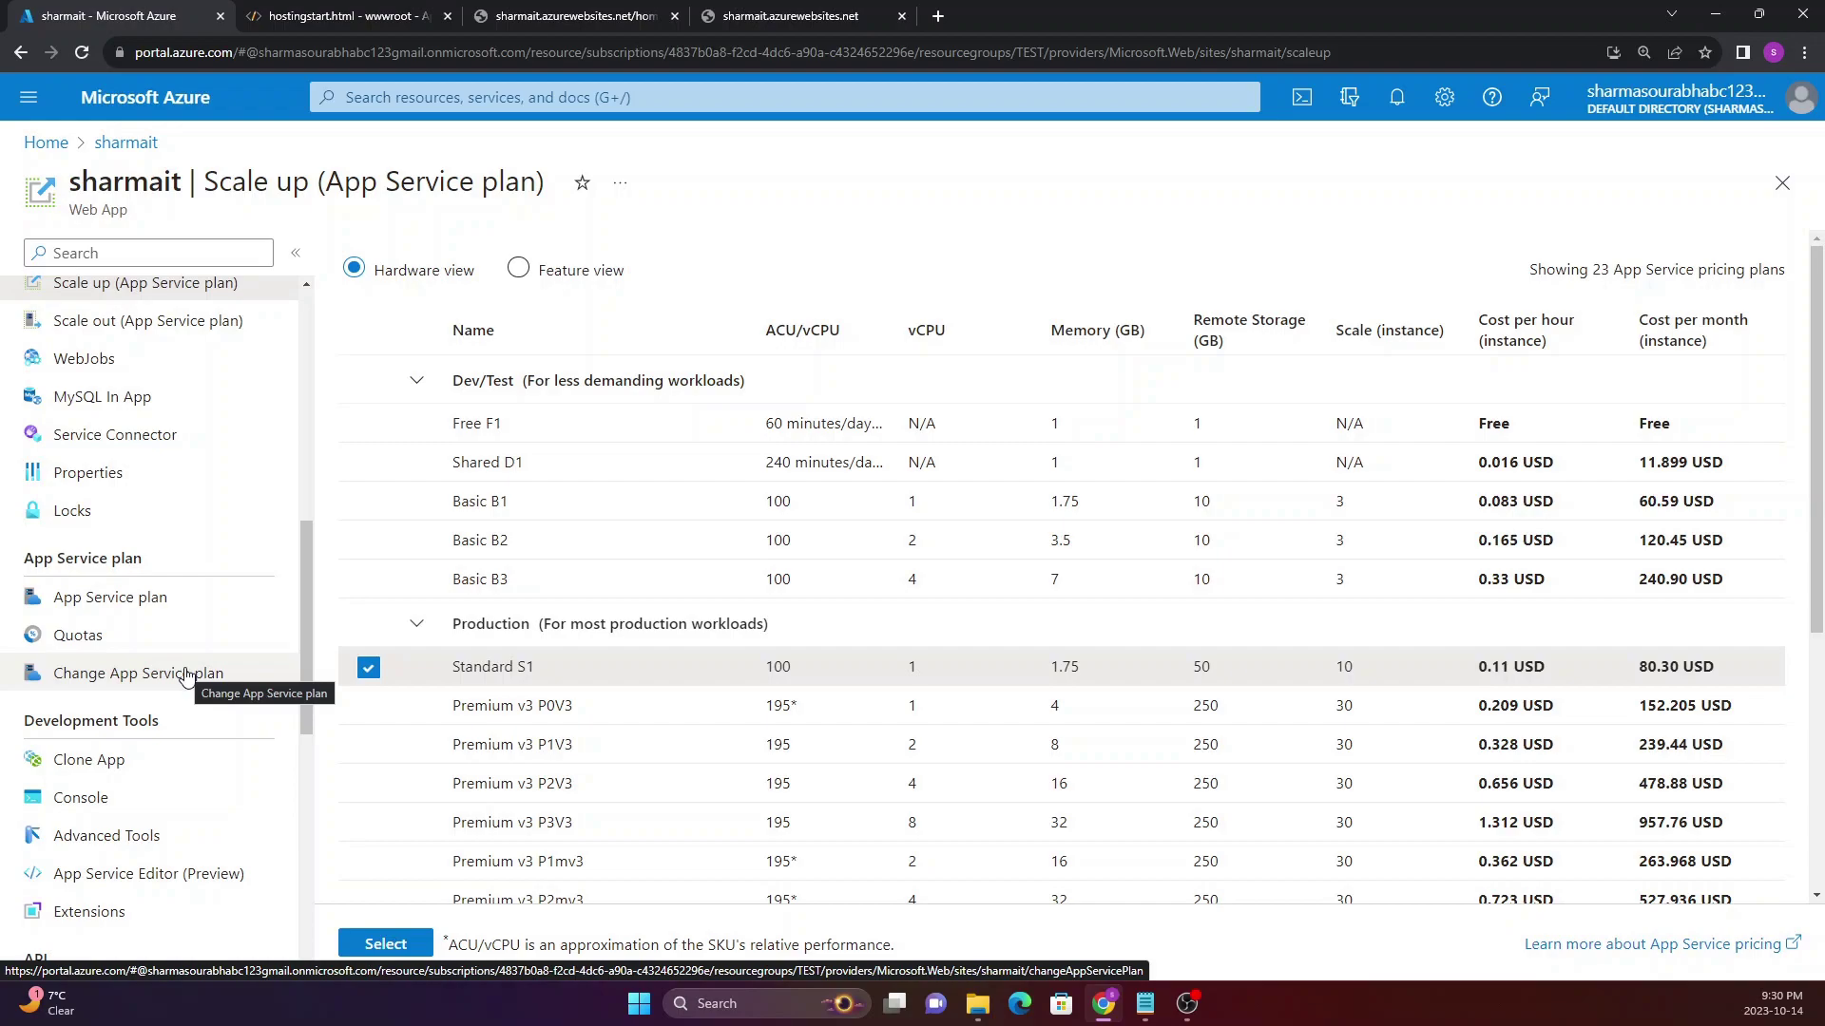
{"action": "scroll", "coordinate": [176, 665], "scroll_direction": "up", "scroll_amount": 6}
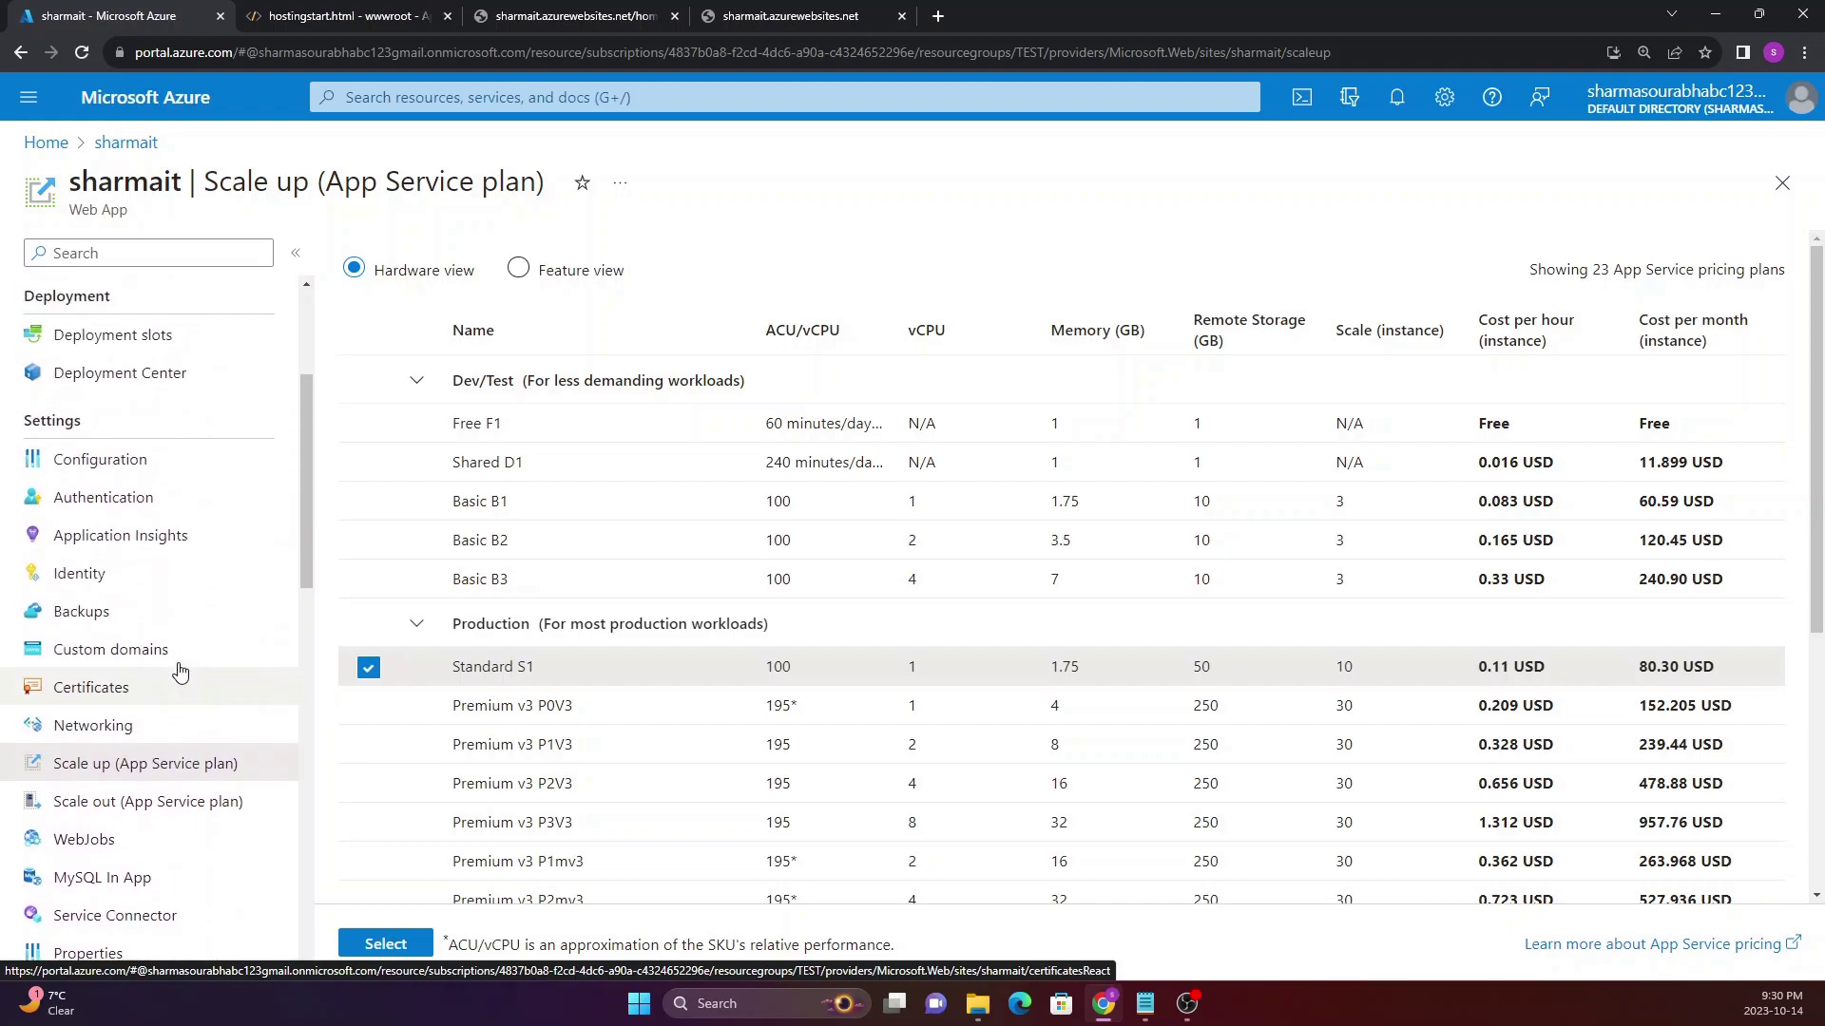